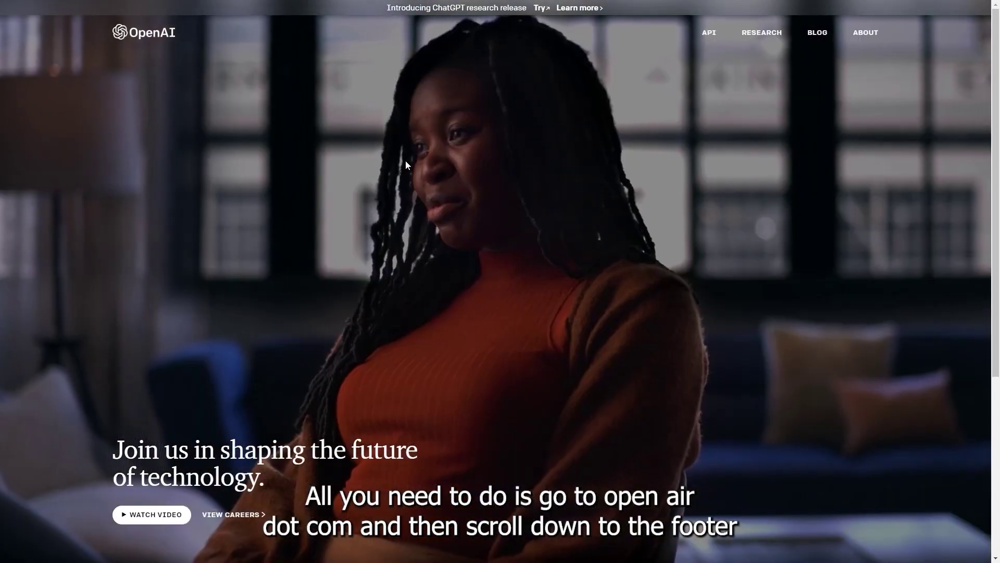
Find the ChatGPT link in the OpenAI homepage footer, and open account sign-up from the login page.
scroll(418, 213, down, 5)
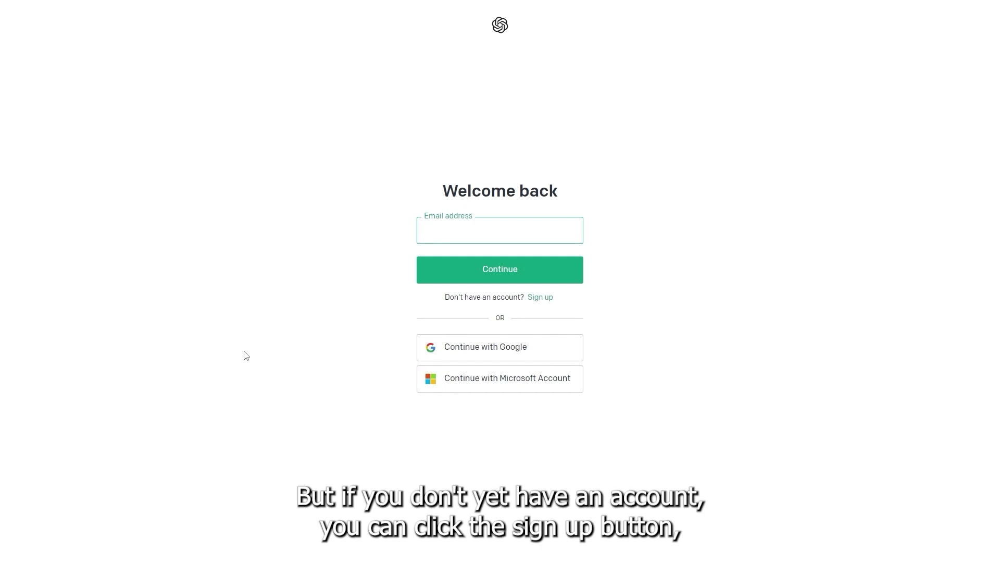
click(538, 301)
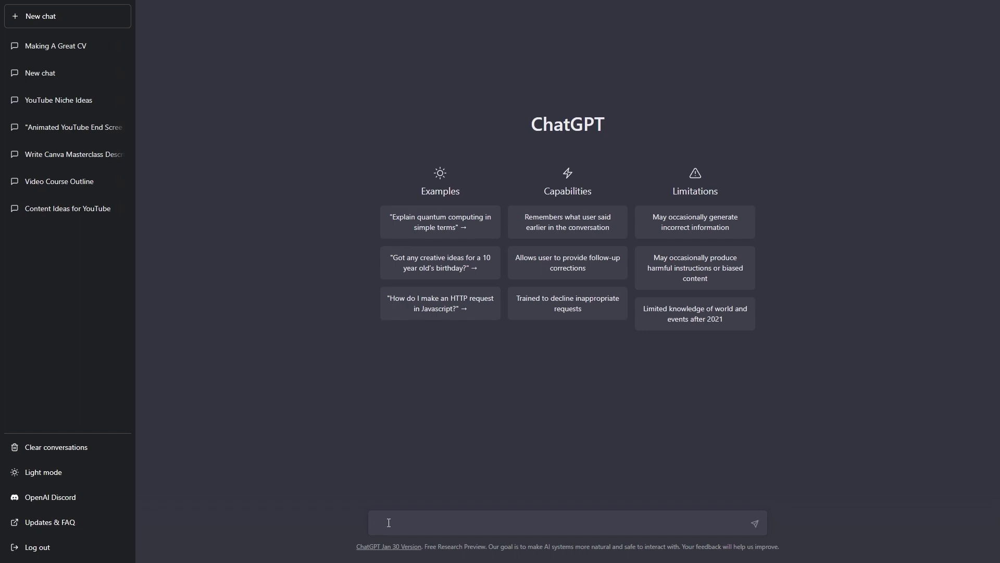
Ask ChatGPT to "Write a 100 word description about London".
text(Write a 100 word description about London)
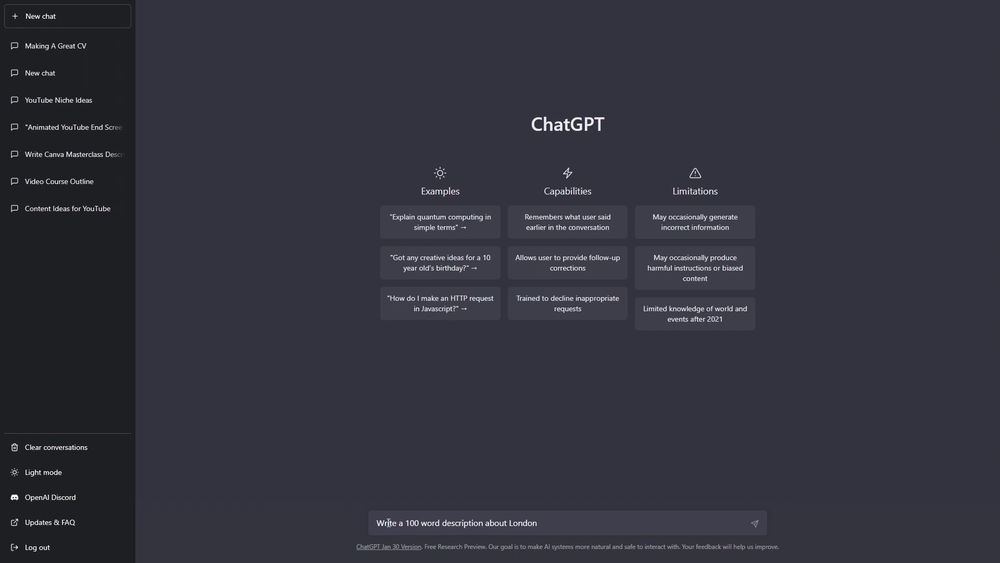
key(Return)
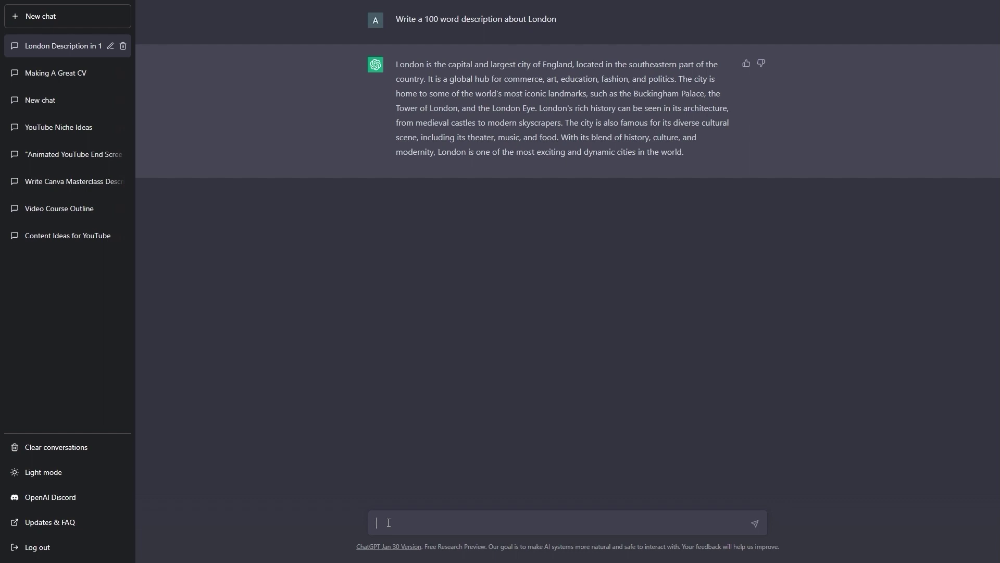
Send the follow-up prompt "Give me 5 reasons why I should visit London" in the same conversation.
click(388, 522)
text(Give me 5 reasons why I should visit London)
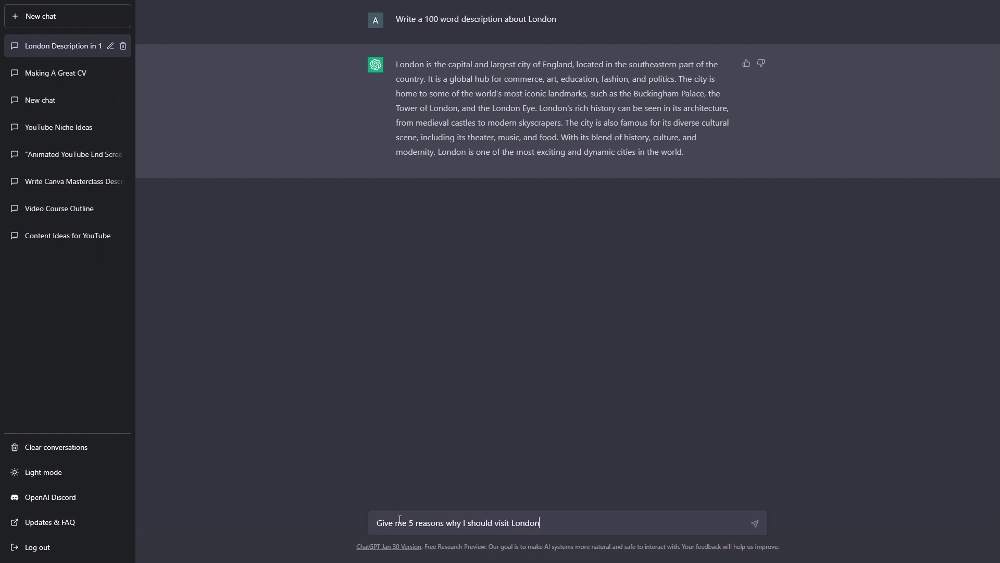
key(Return)
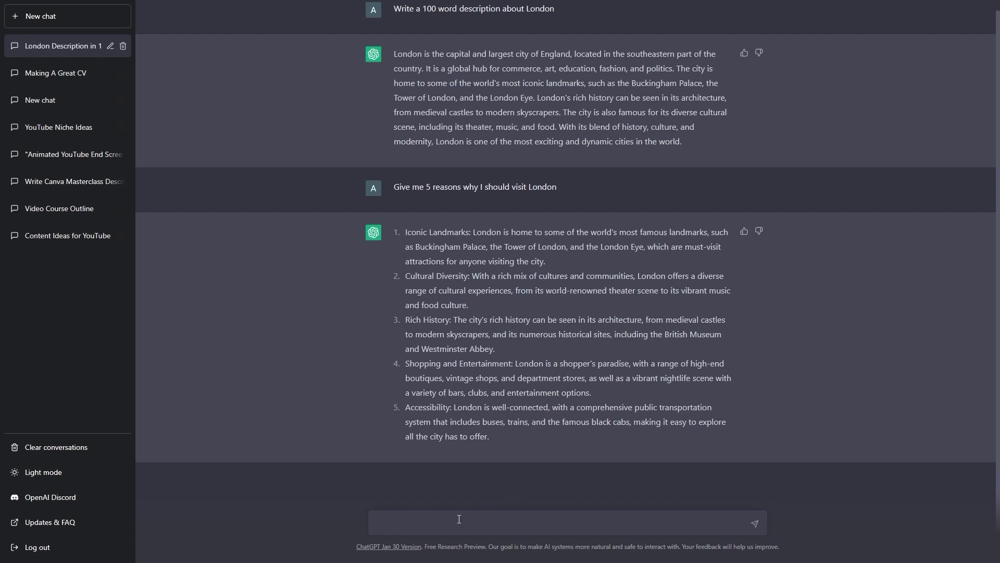
Send "Use this information to write a 650 word Listicle blog post. Please also write an engaging blog title, and meta description." and read the reply.
text(Use this information to write a )
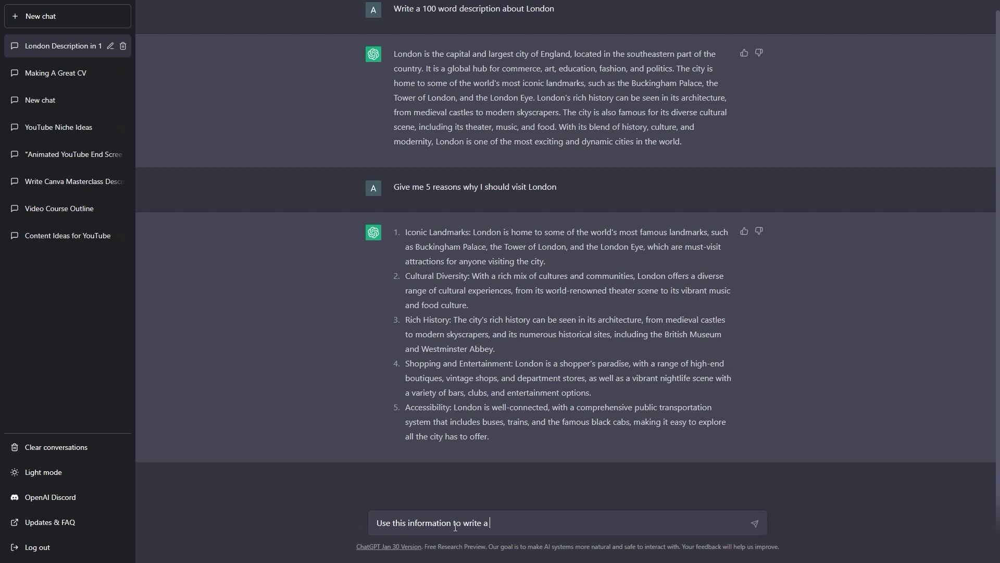
text(650 )
text(word Lis)
text(ticle blog)
text( post)
text(. Please also write a)
text(an engaging blog title, and meta de)
text(scription.)
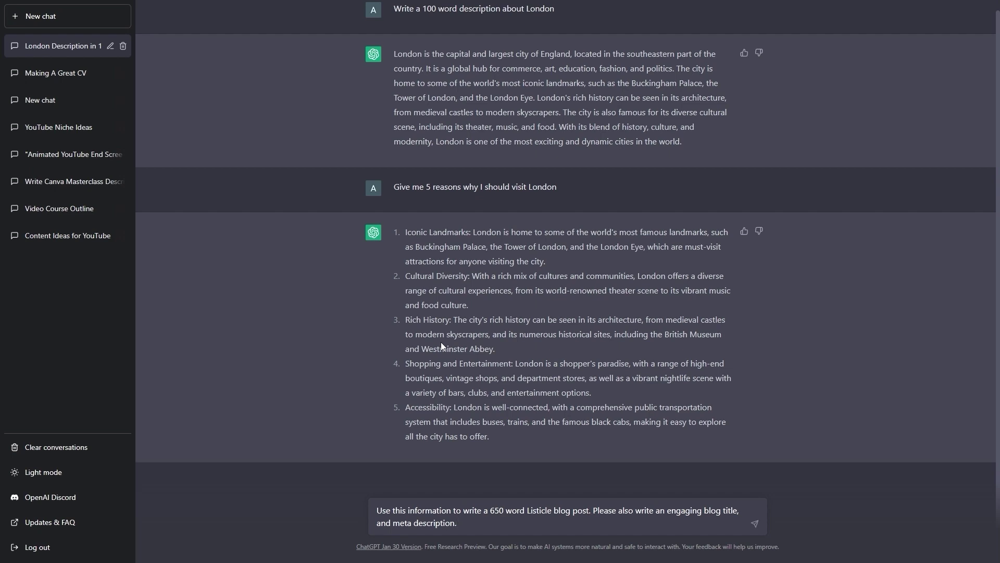
key(Return)
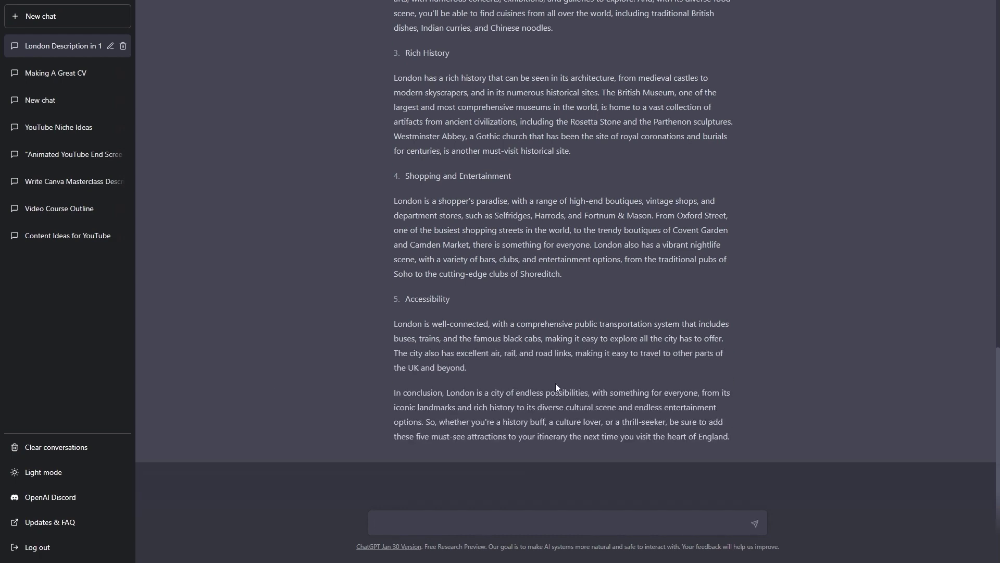
scroll(542, 368, up, 10)
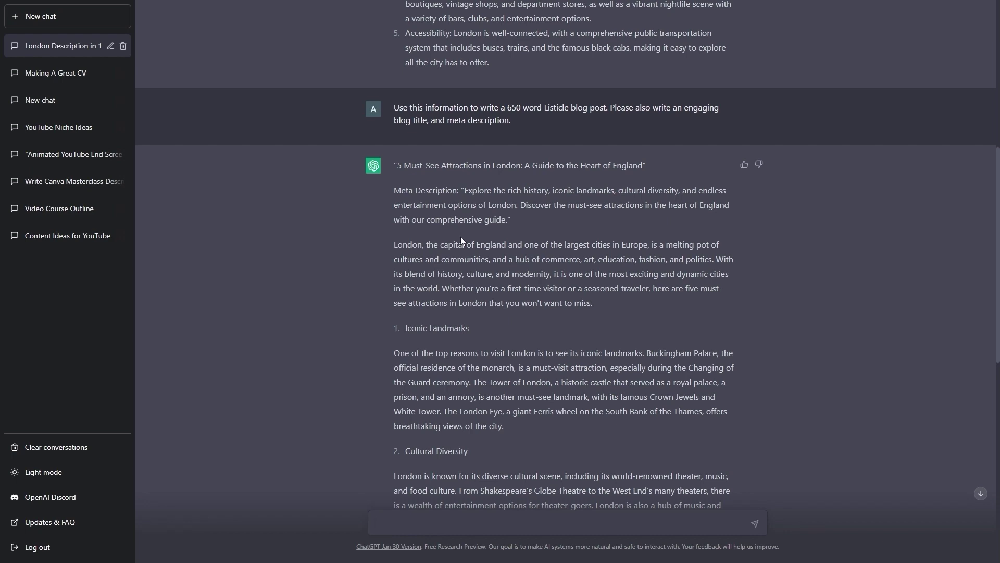
scroll(448, 249, down, 6)
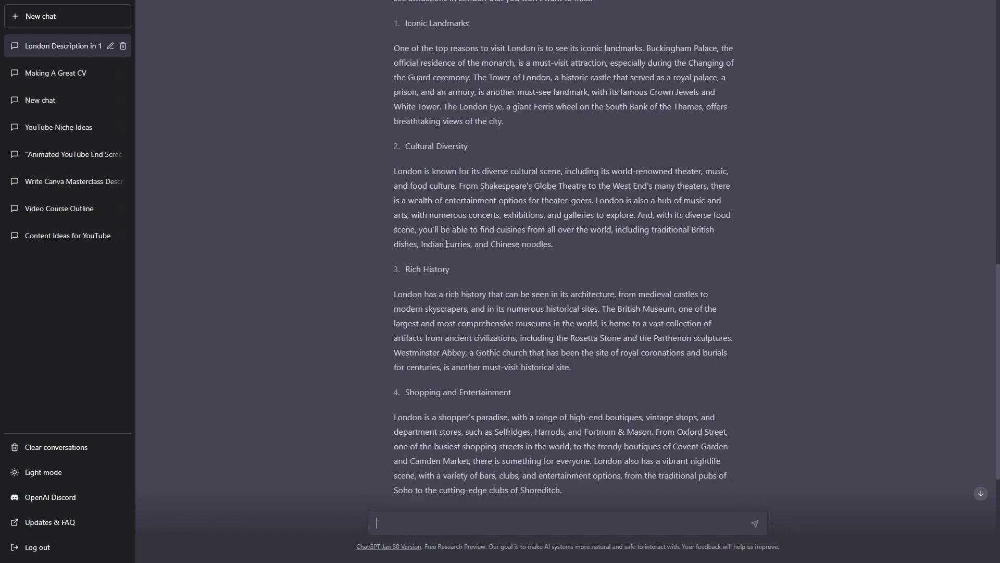
scroll(446, 245, up, 3)
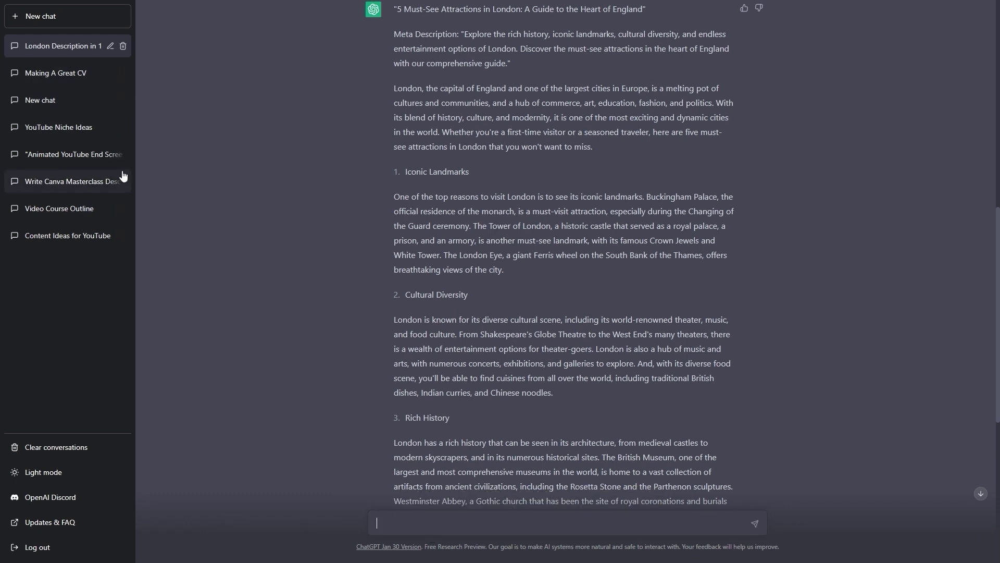
Start a new chat, and switch the interface to light mode and back to dark mode.
click(96, 27)
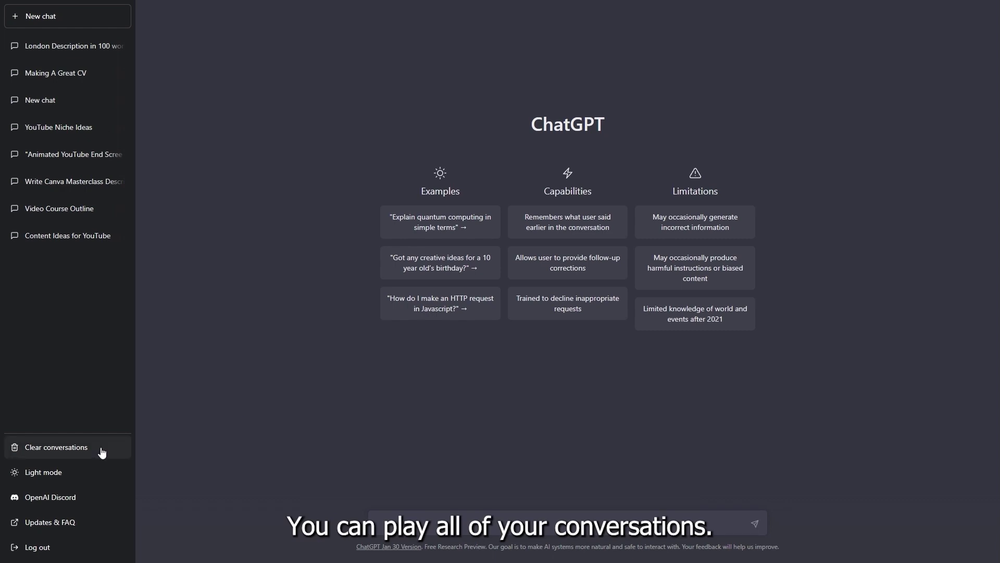
click(78, 474)
click(78, 473)
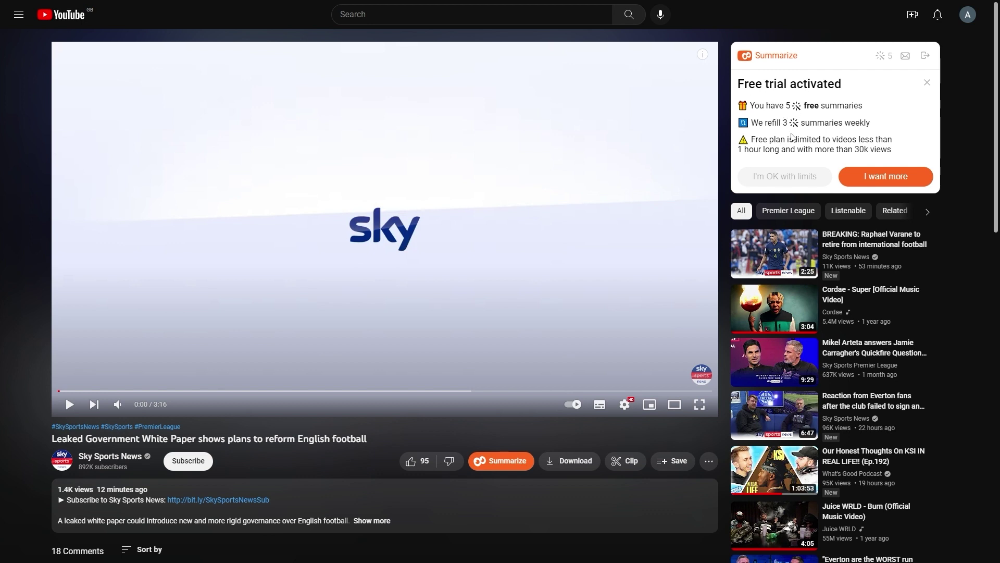
Accept the free plan limits of the YouTube summary extension and try to summarize the open Sky Sports News video.
click(785, 177)
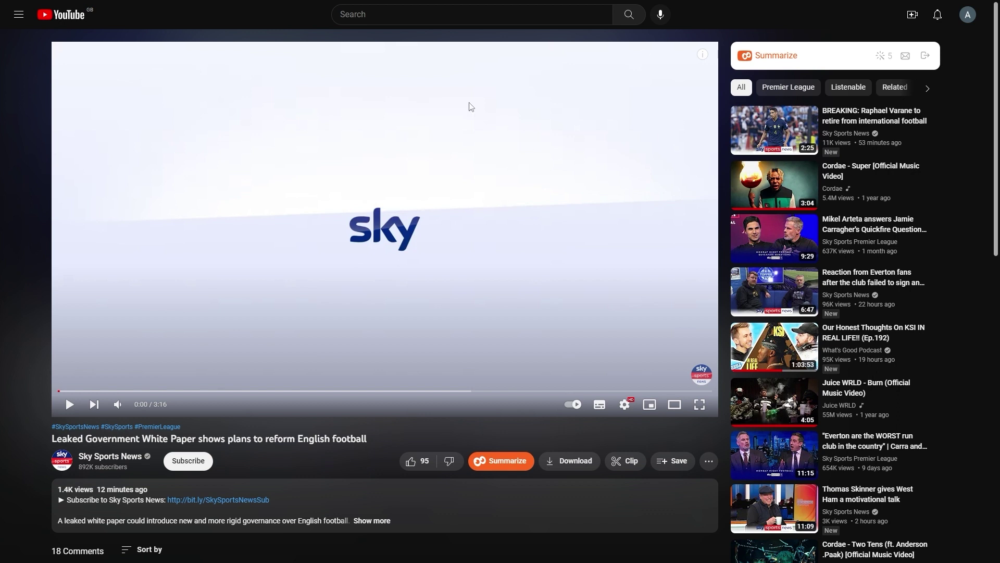
click(761, 60)
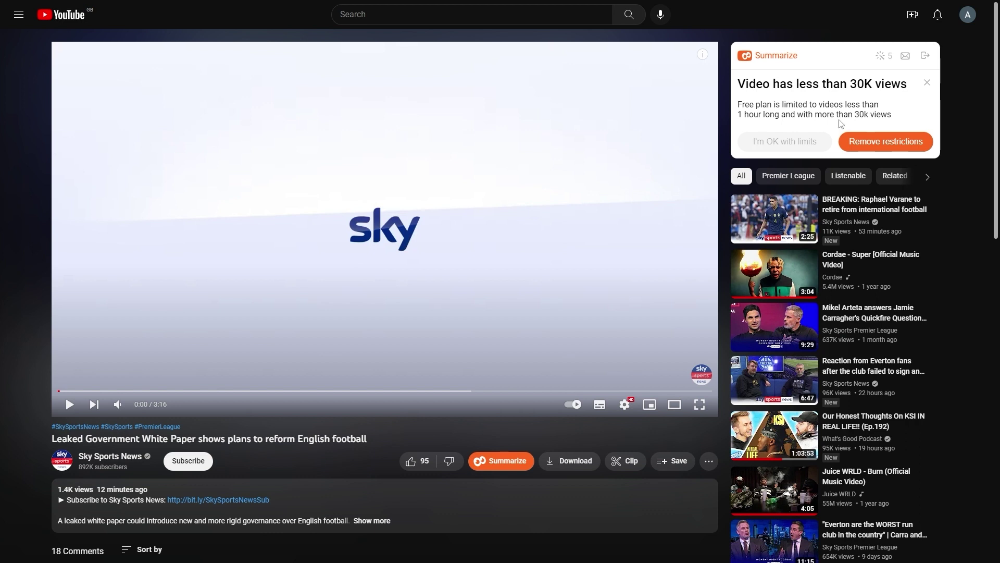
Open the recommended Sky Sports Premier League quickfire questions video, generate its summary and dismiss the view-limit notice.
click(783, 325)
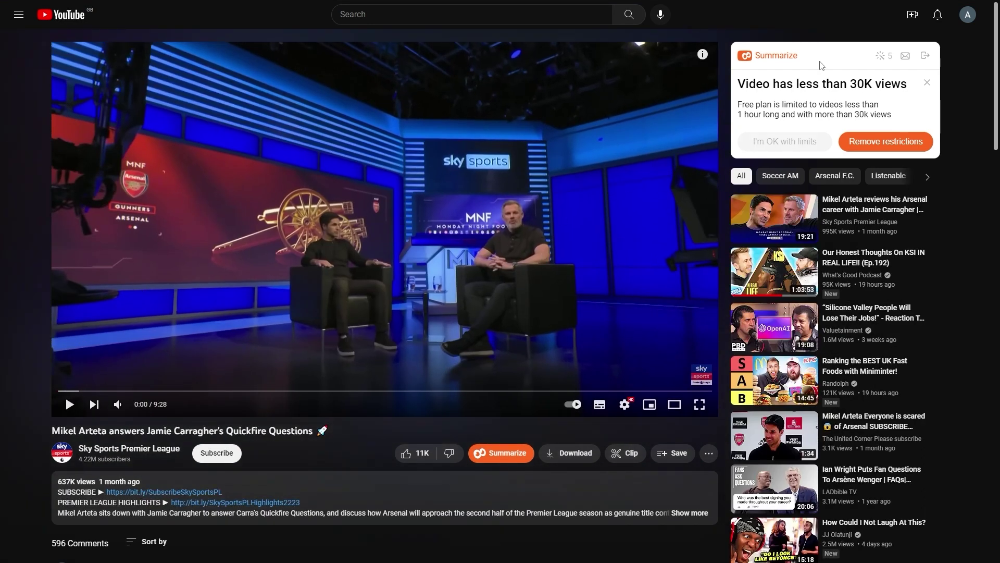
click(776, 55)
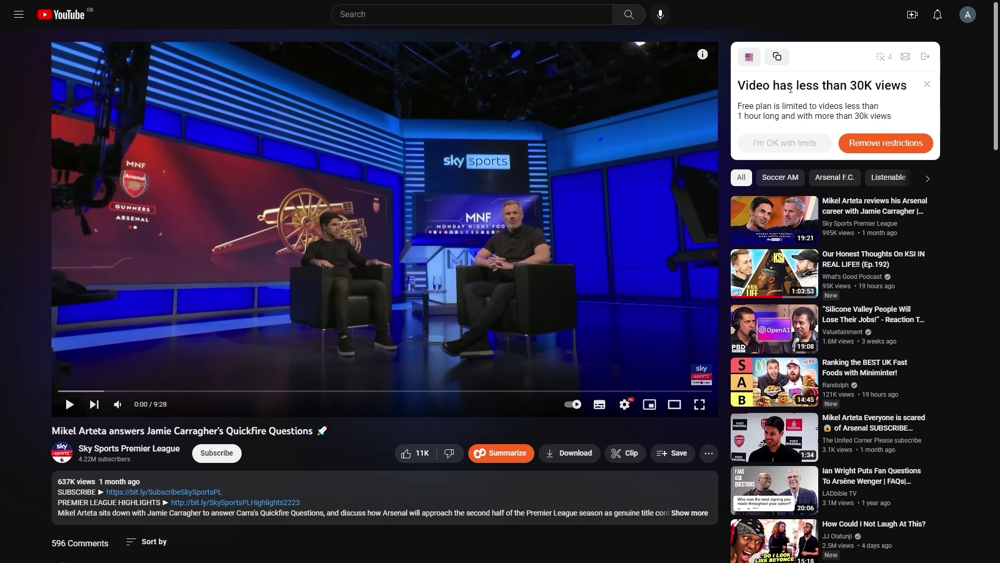
click(928, 84)
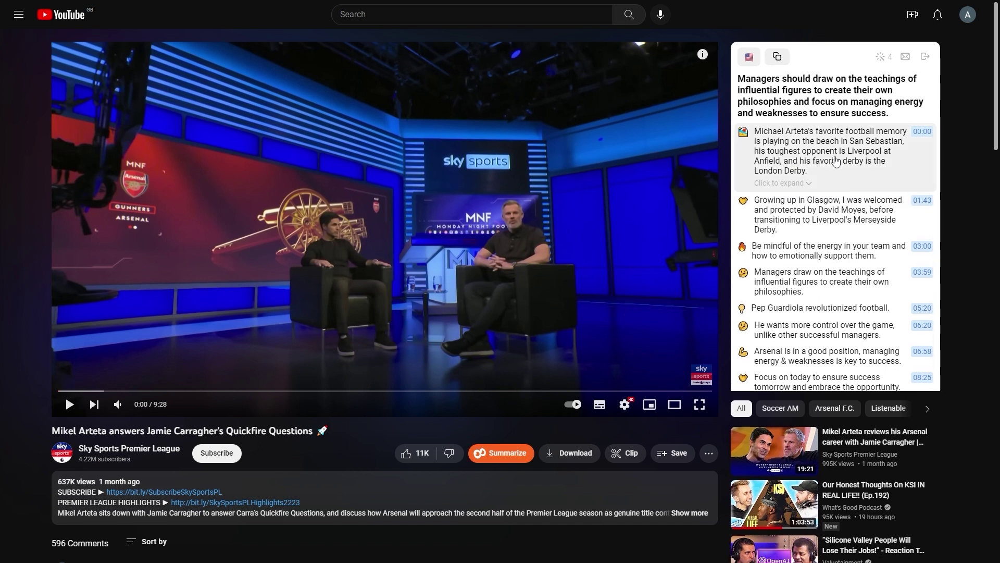
Look over the video's summary points and expand the 03:00 point about the team's energy.
scroll(835, 245, down, 1)
scroll(835, 250, up, 1)
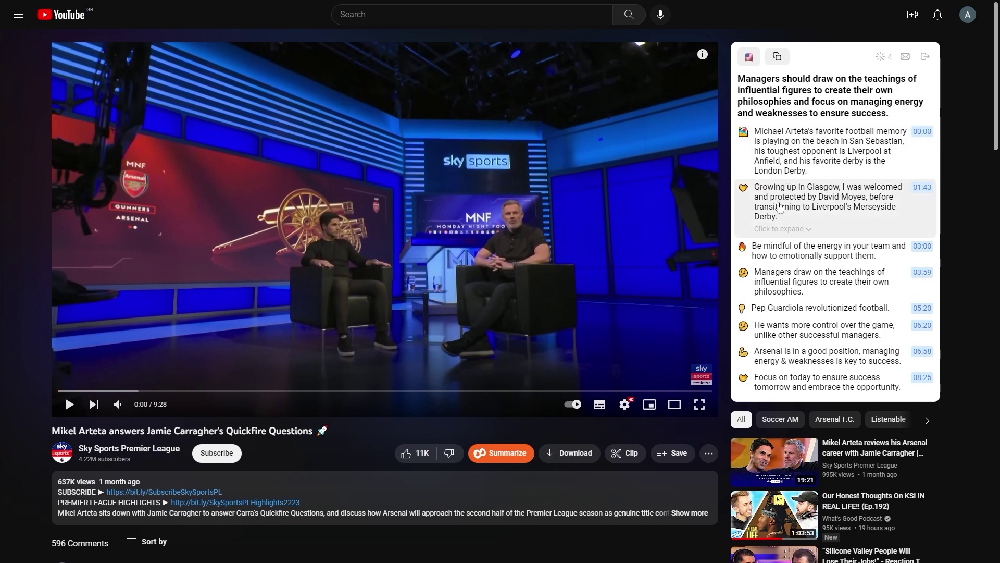
click(780, 256)
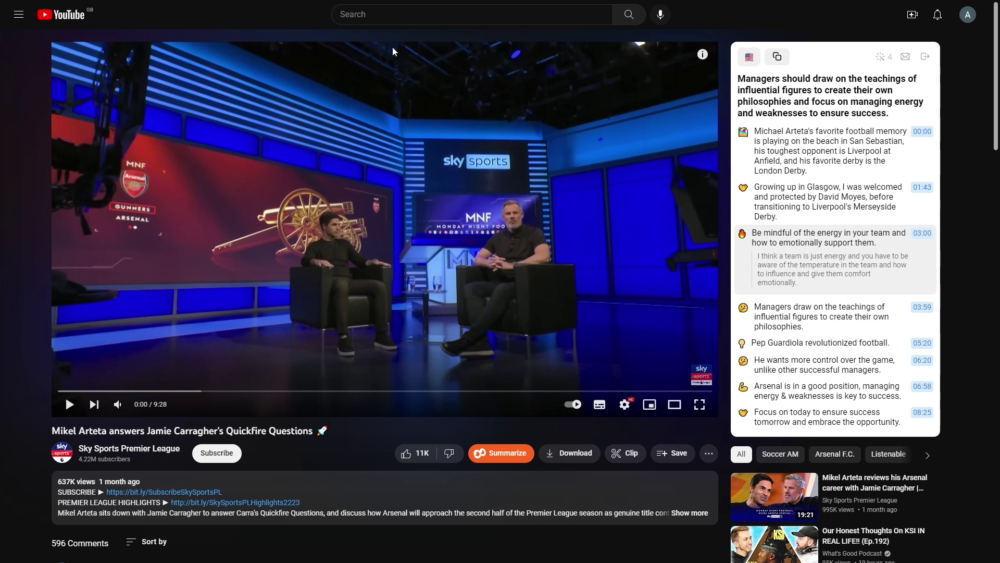
Search YouTube for "how to make money with chat gpt".
click(368, 19)
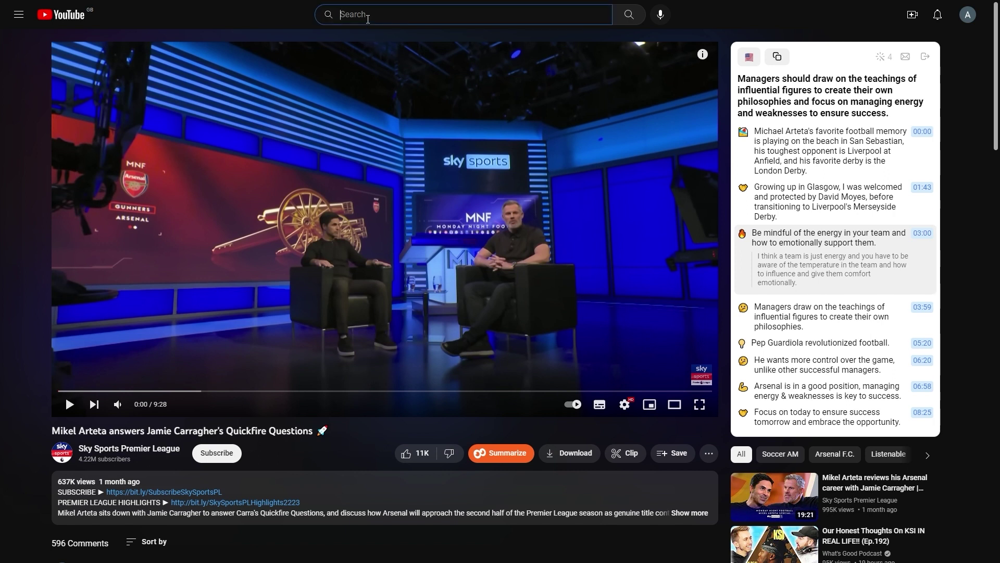
text(how to make mo)
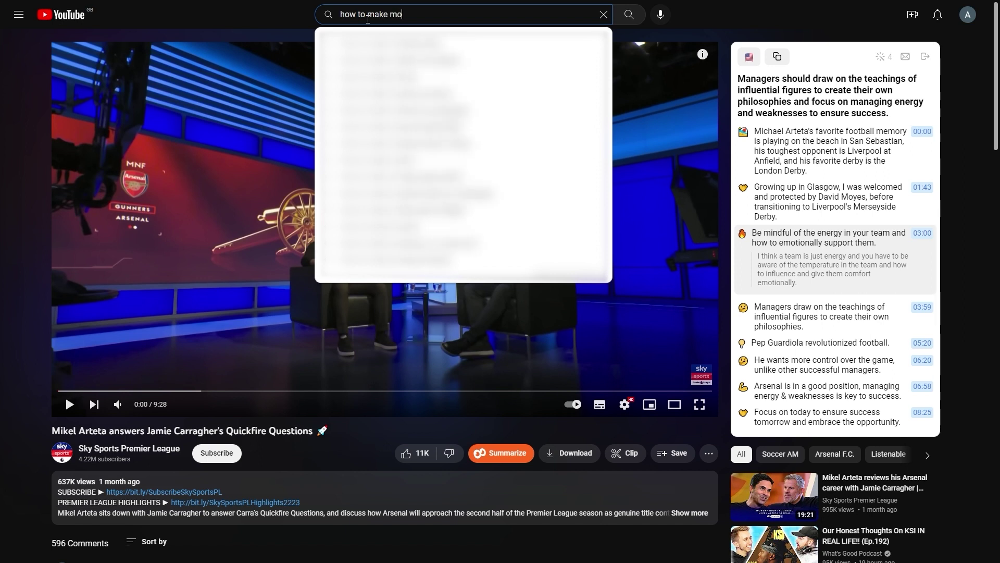
text(n)
text(wi)
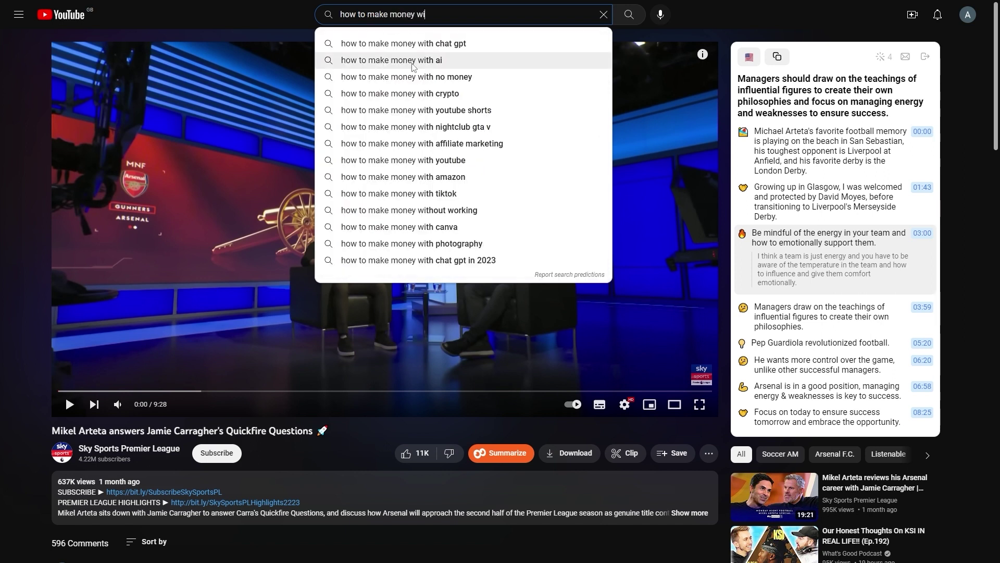
click(423, 53)
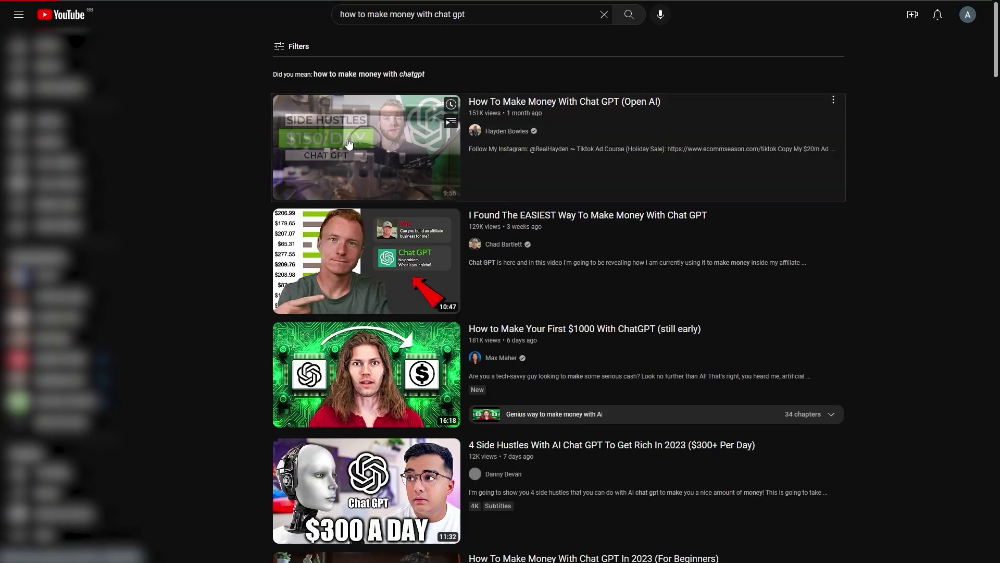
Open the video "How To Make Money With Chat GPT (Open AI)" and generate its complete summary.
click(326, 149)
click(775, 55)
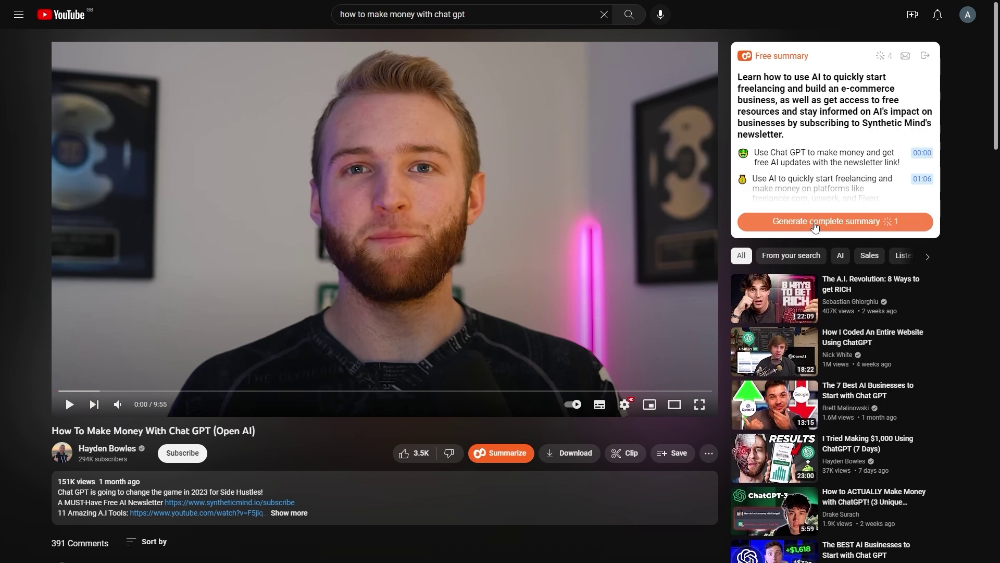
click(816, 226)
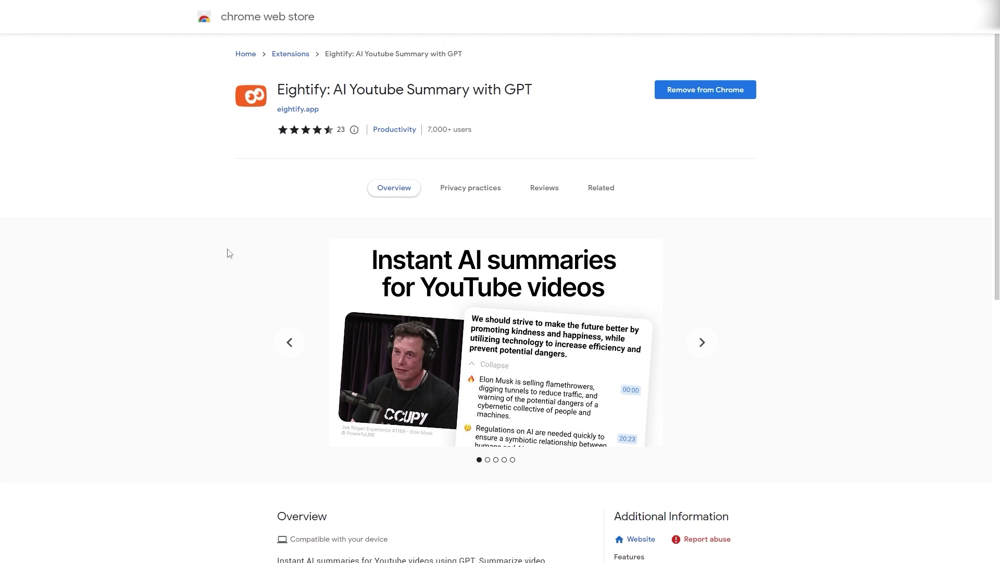
Open the ChatGPT for Google extension page in the Chrome Web Store and read its feature list and expanded FAQ.
key(alt+Left)
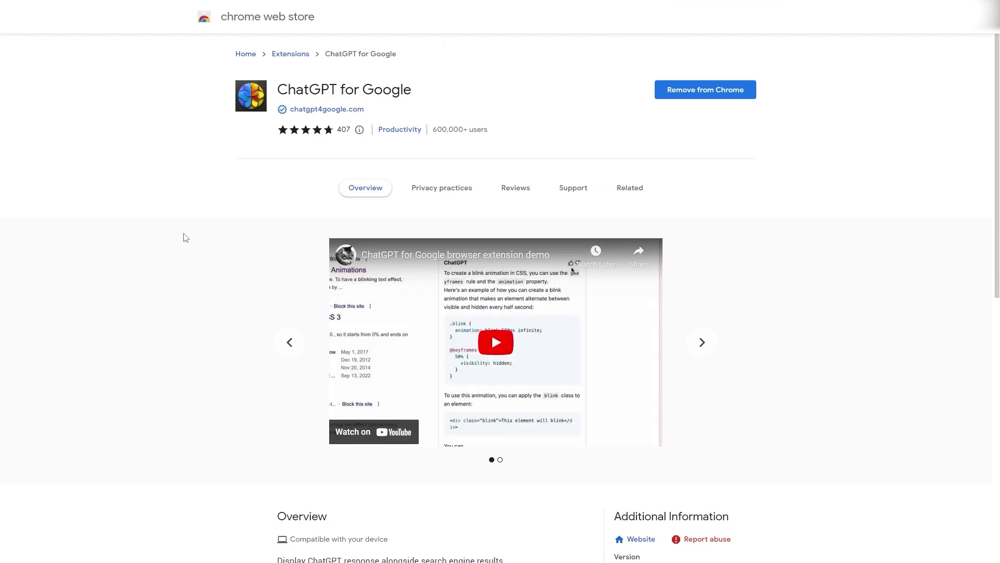
scroll(185, 238, down, 4)
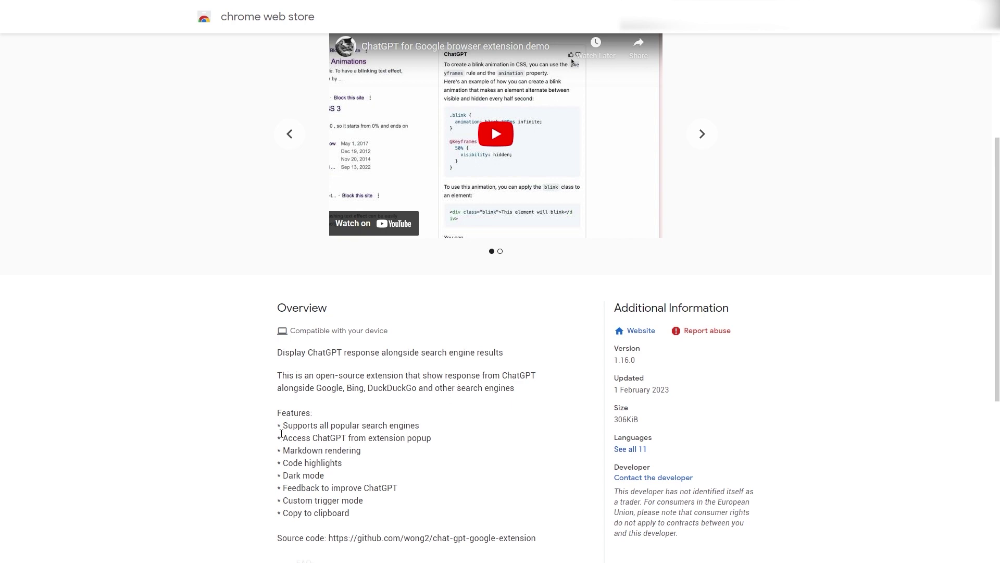
drag(283, 425, 338, 488)
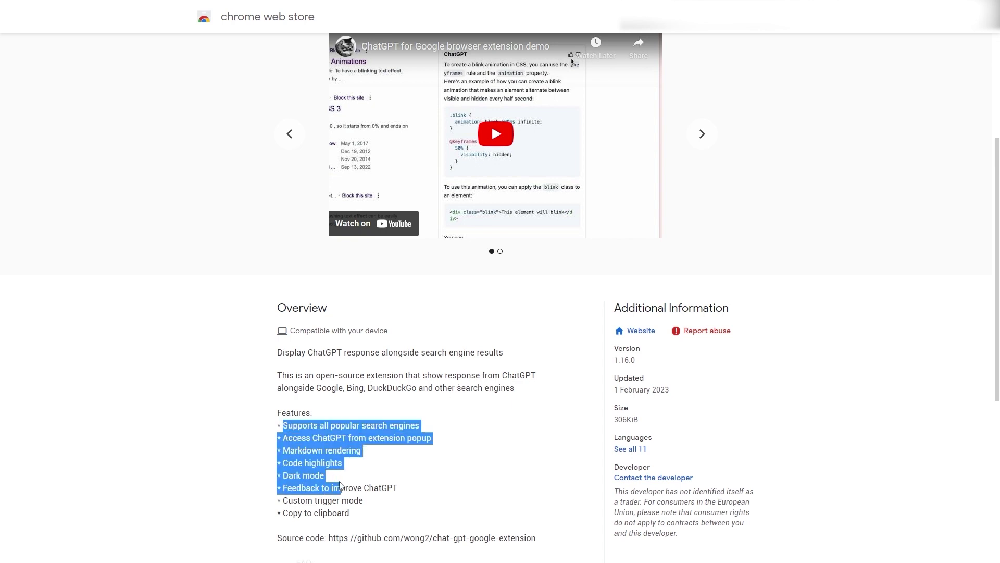
click(342, 482)
scroll(343, 474, down, 2)
scroll(343, 474, down, 1)
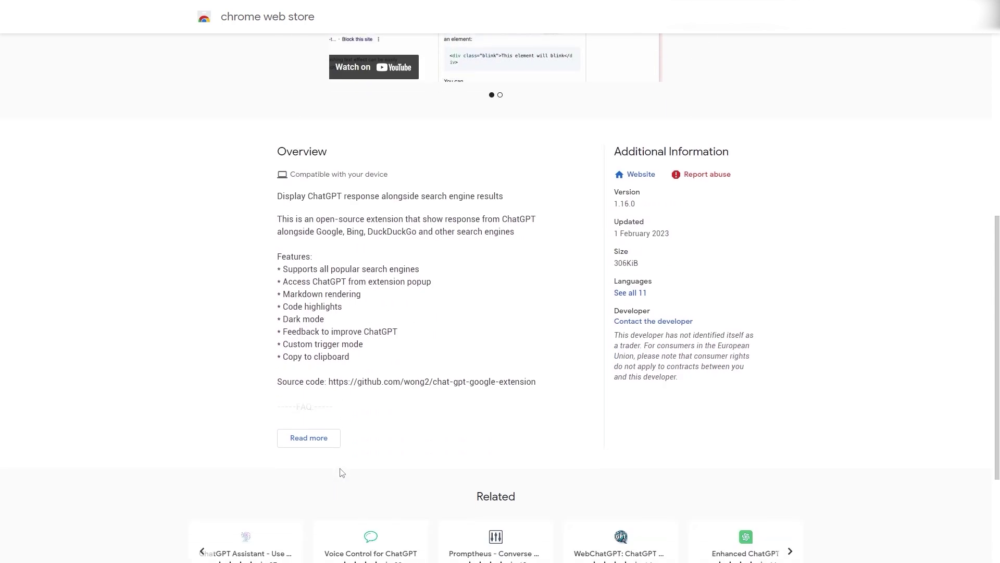
click(323, 442)
scroll(352, 404, down, 8)
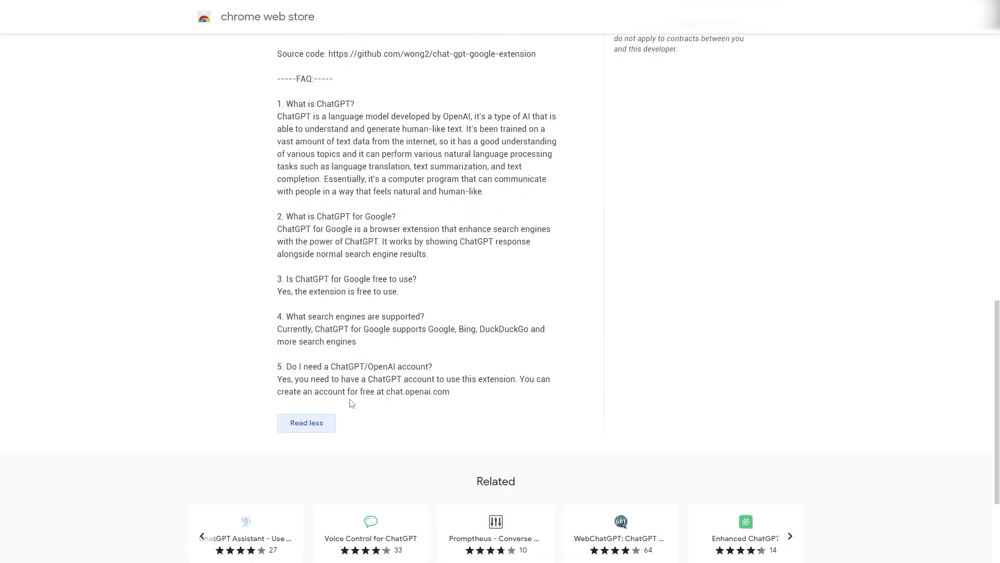
scroll(351, 403, up, 20)
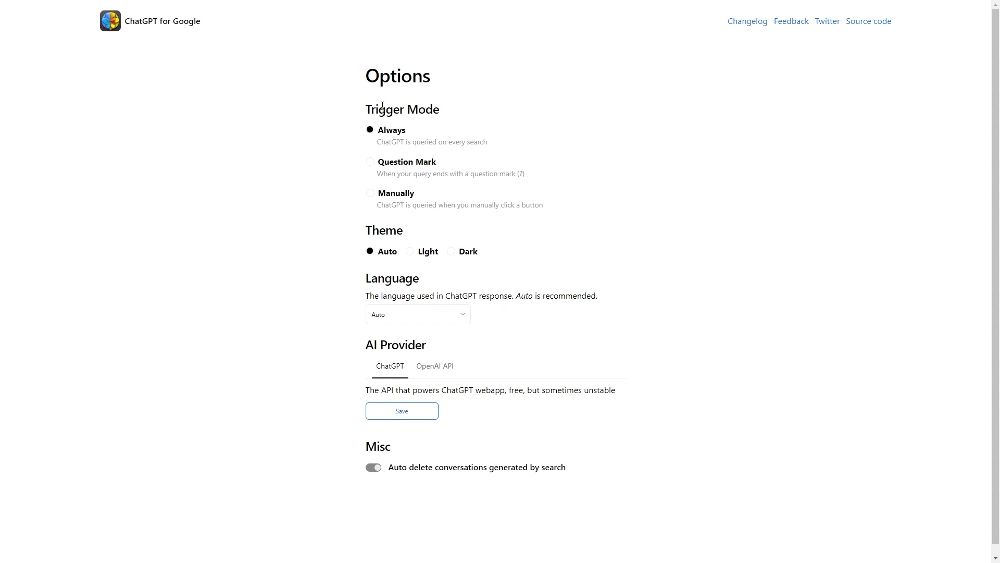
Set the ChatGPT for Google trigger mode to Question Mark and the theme to Dark, and view the language choices.
click(371, 166)
click(466, 252)
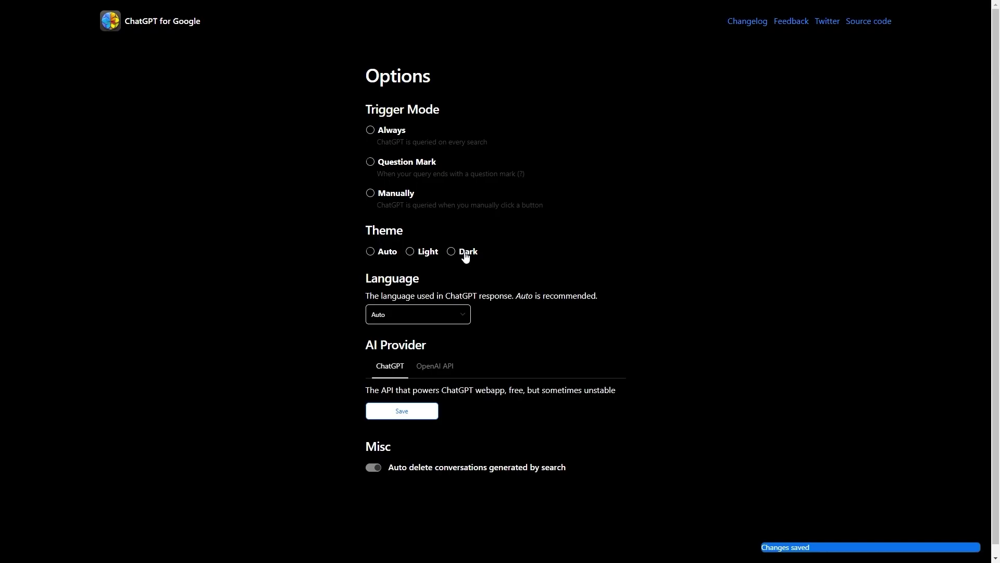
click(415, 318)
click(317, 313)
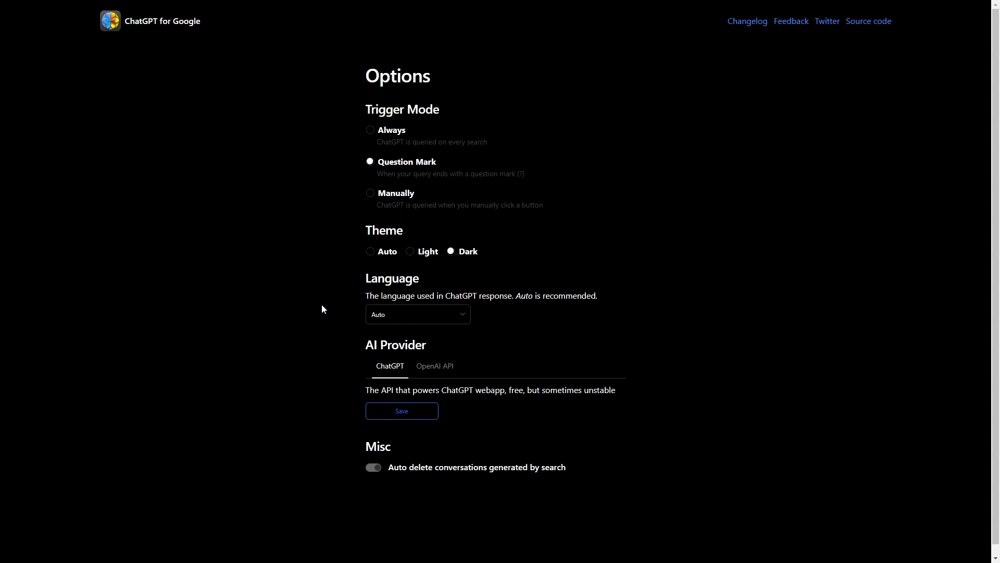
Save ChatGPT as the AI provider, and search Google for "why is grass green?" in a new tab.
click(401, 417)
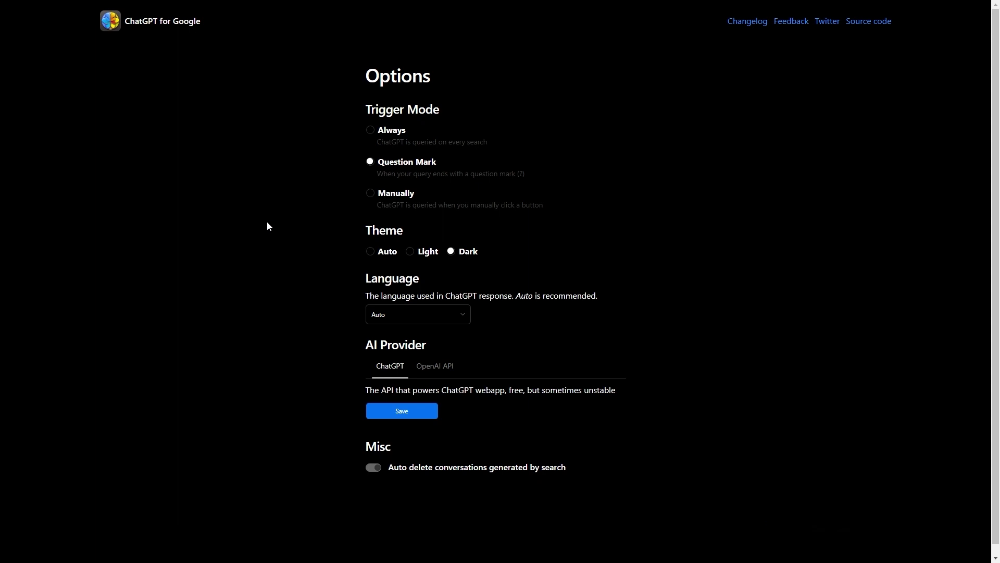
key(ctrl+t)
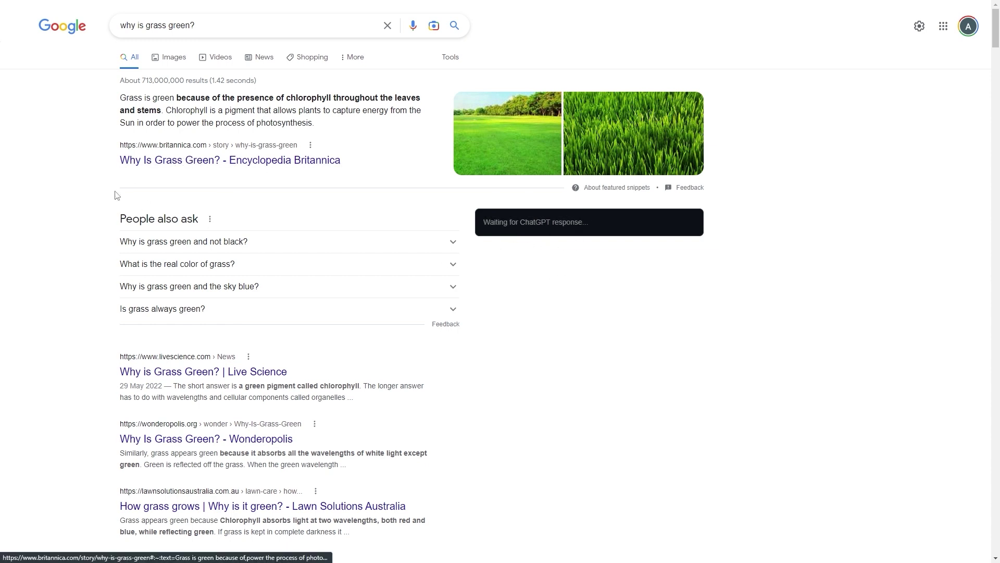
scroll(259, 245, down, 6)
scroll(196, 245, up, 6)
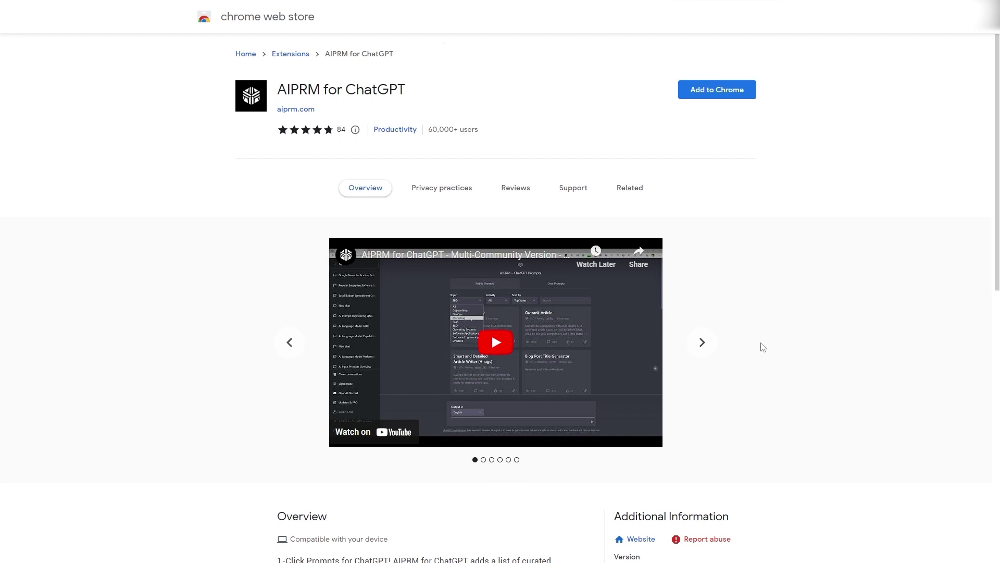
Look through the AIPRM for ChatGPT preview images in the Chrome Web Store and install the extension despite the Safe Browsing caution.
click(691, 348)
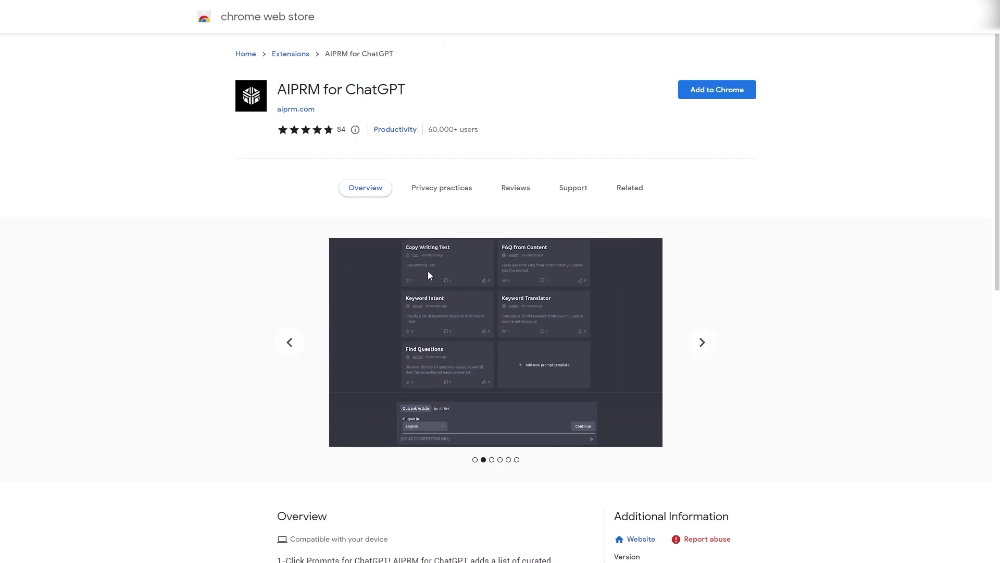
click(700, 342)
click(703, 342)
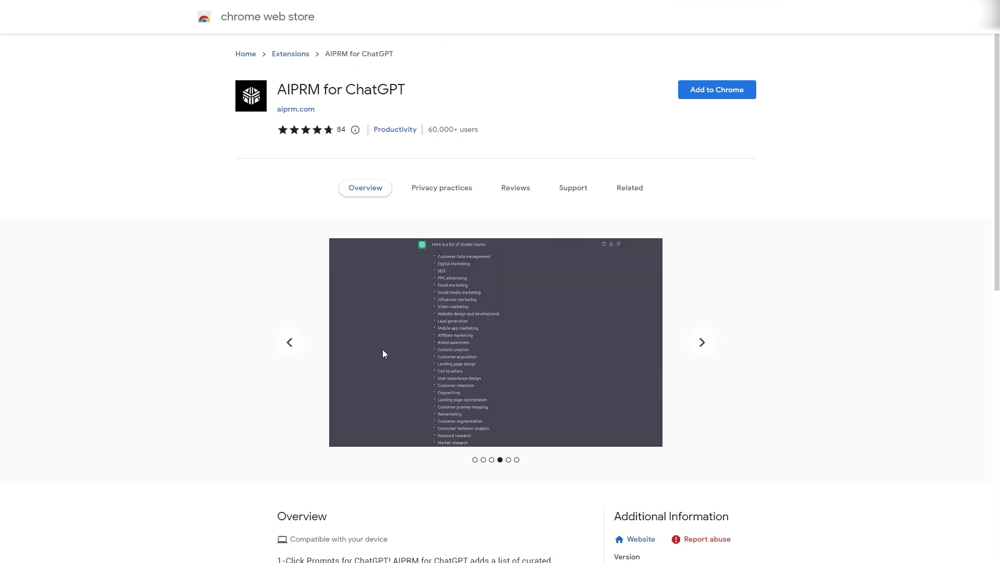
click(707, 93)
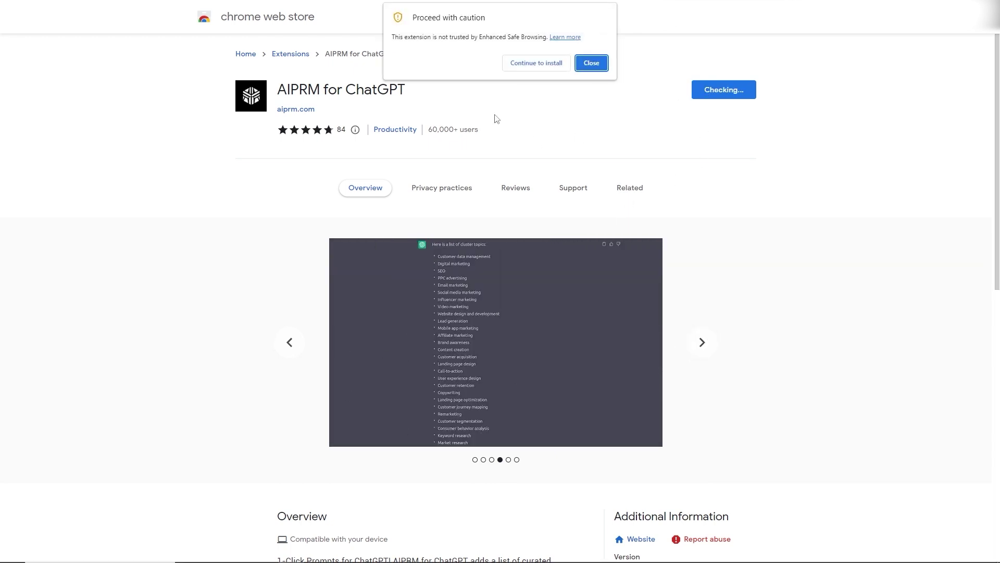
click(531, 65)
click(516, 82)
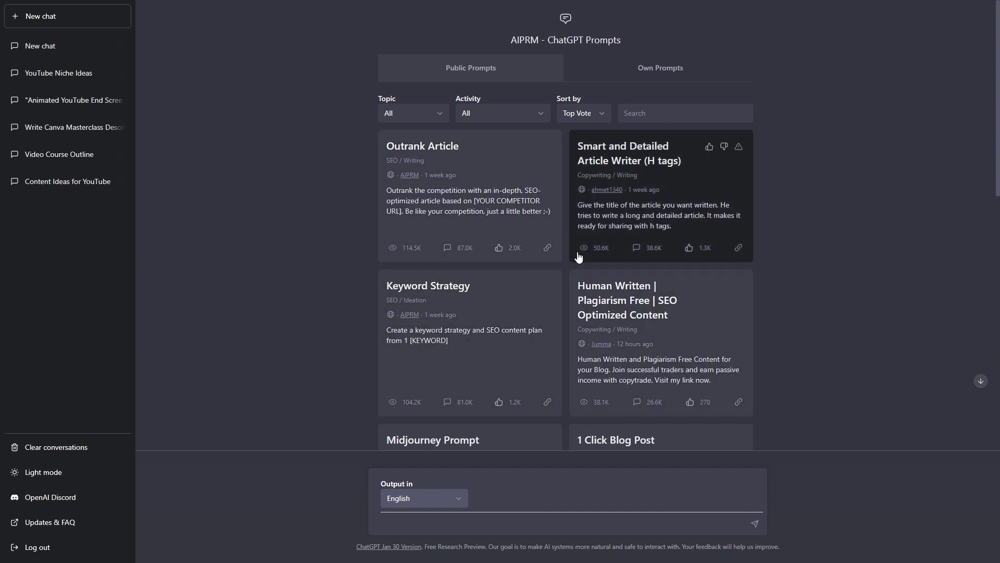
Generate a video script on "how to rank higher in search engines" with the YouTube Script Creator prompt, output in English.
scroll(506, 210, down, 4)
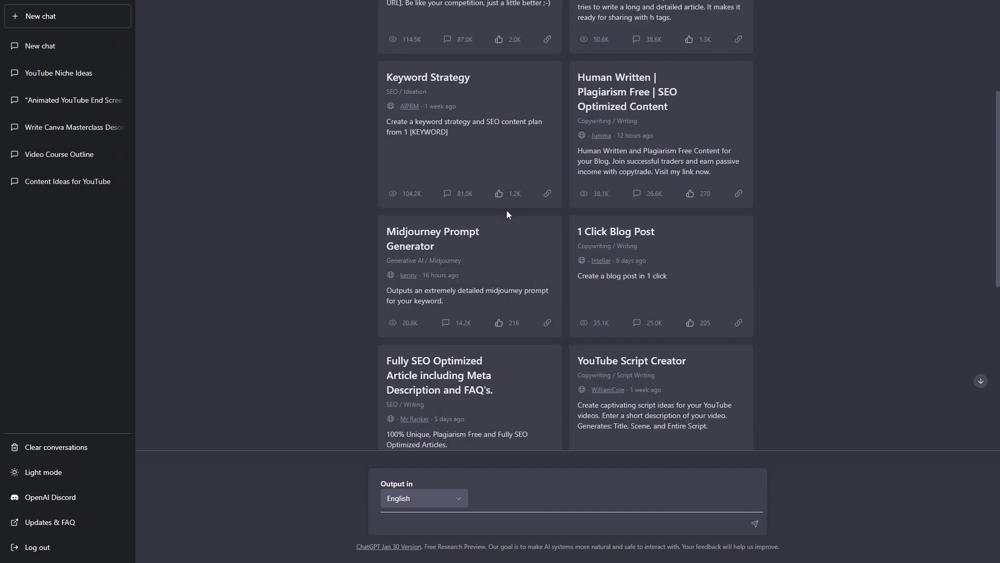
scroll(506, 210, down, 2)
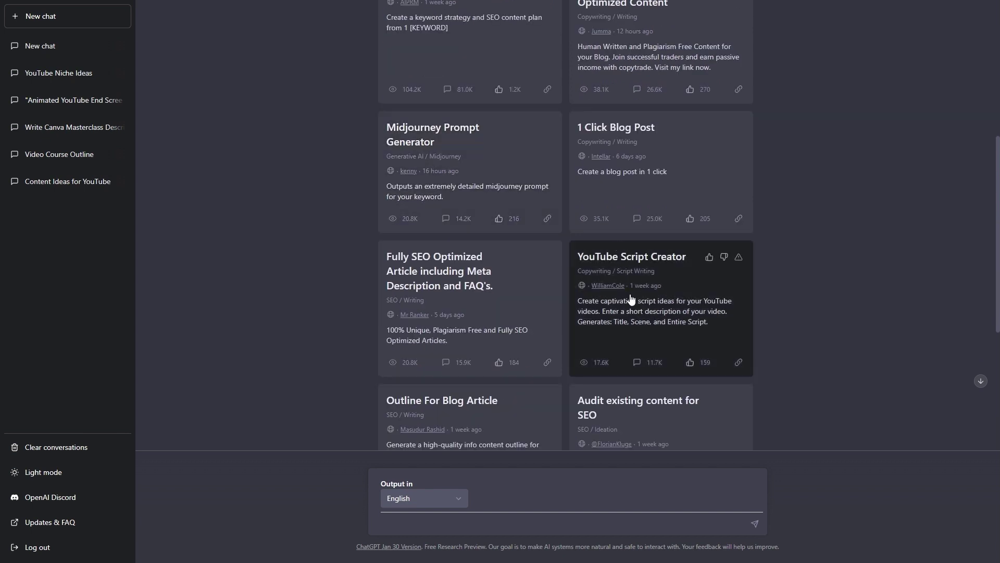
click(676, 322)
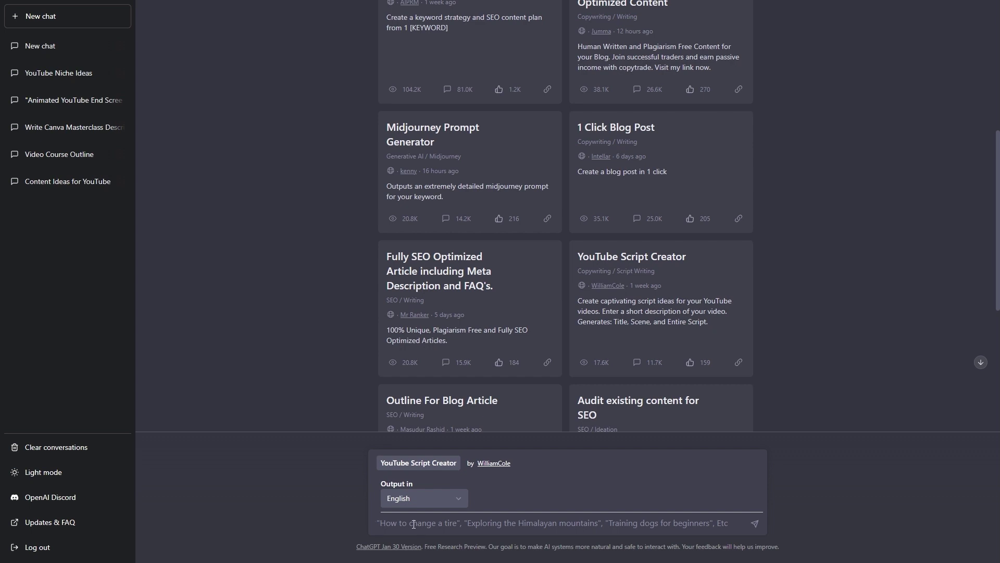
text(how to)
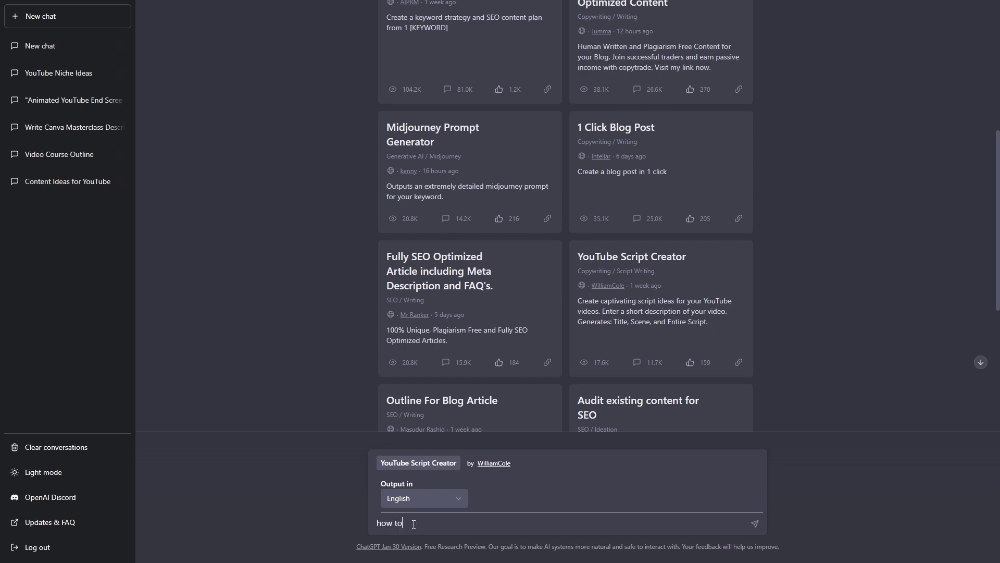
text( ran)
key(BackSpace)
text(ank higher in search engines)
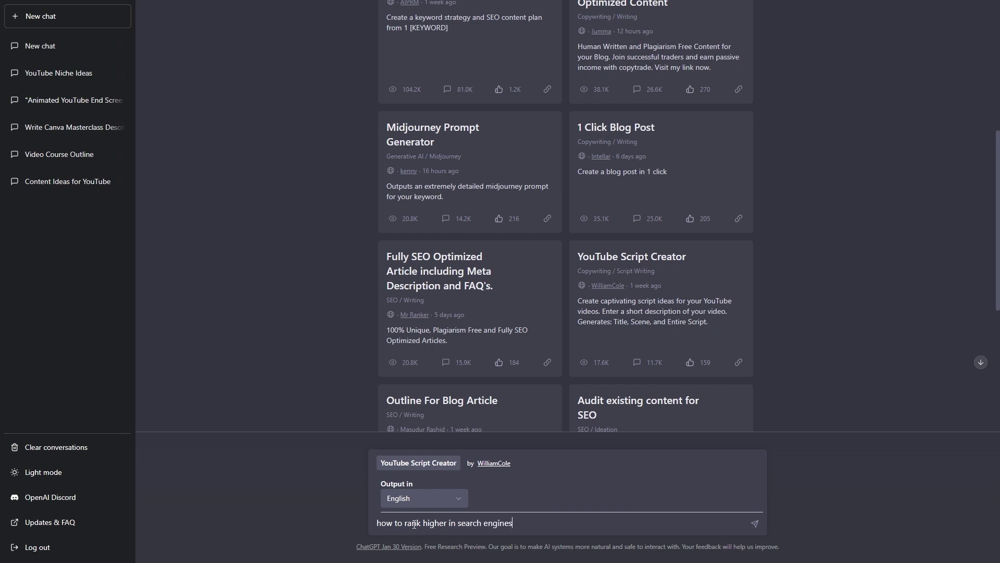
key(Return)
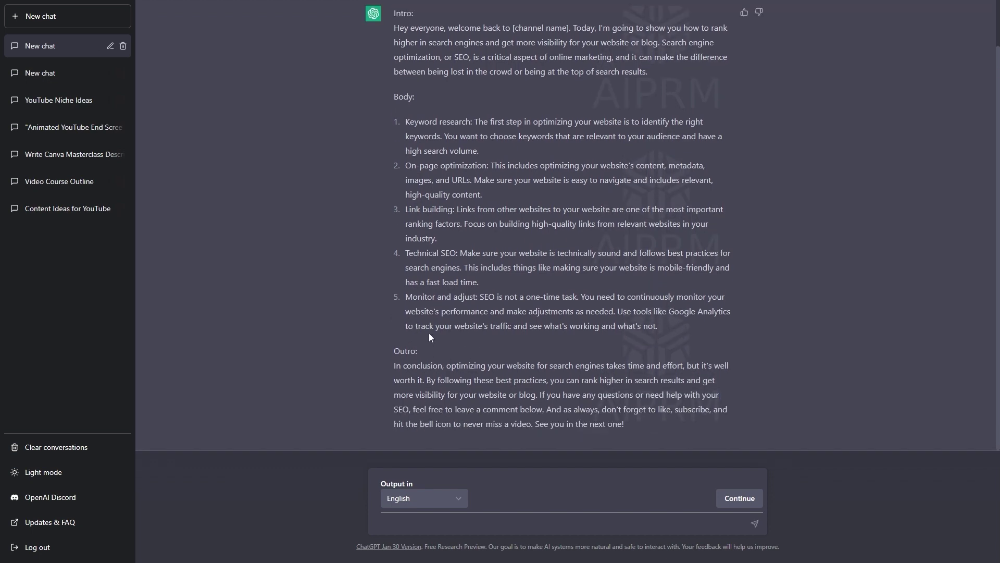
scroll(417, 250, up, 1)
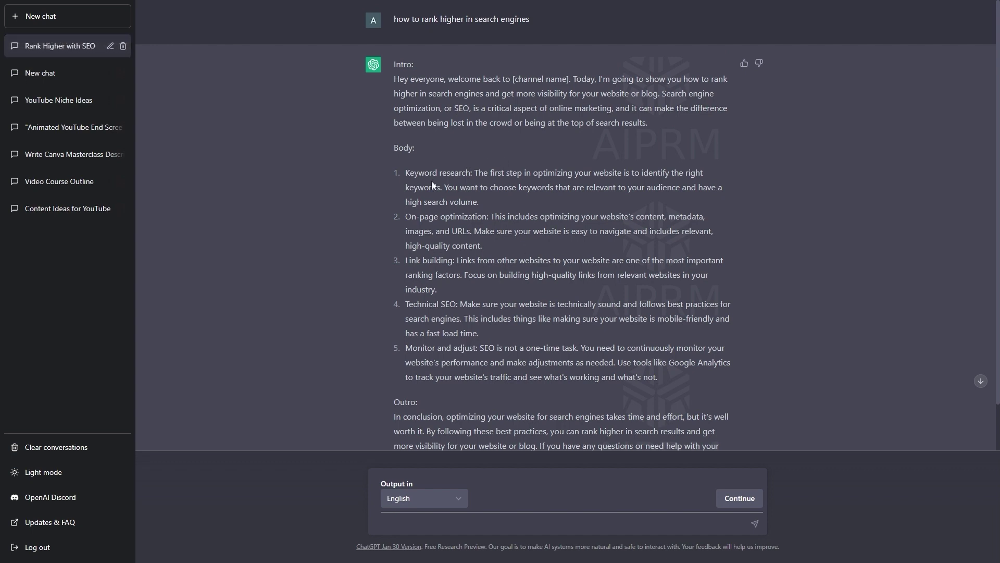
Start a new chat and generate a post on "how to care for a puppy" with the 1 Click Blog Post prompt.
click(33, 17)
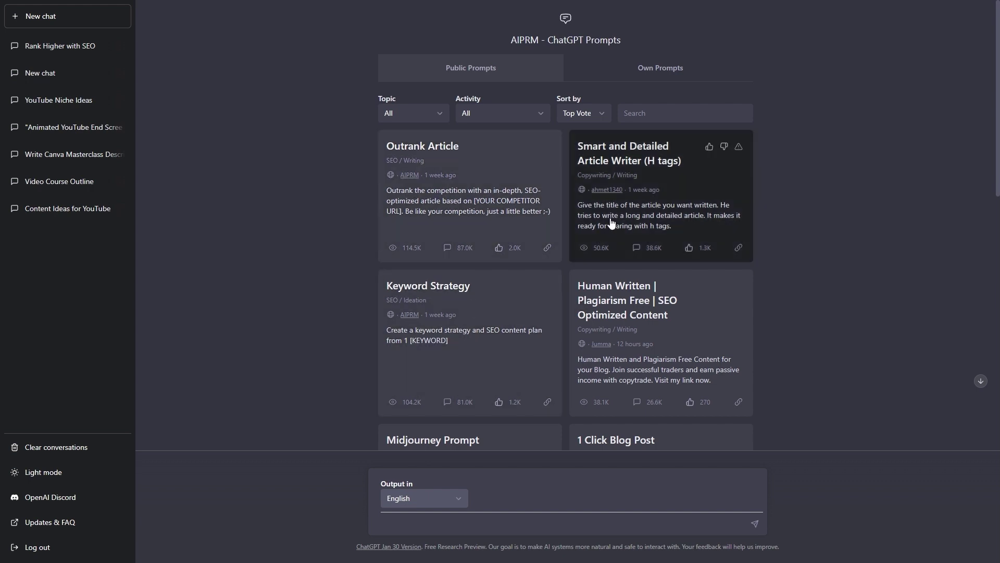
scroll(431, 230, down, 3)
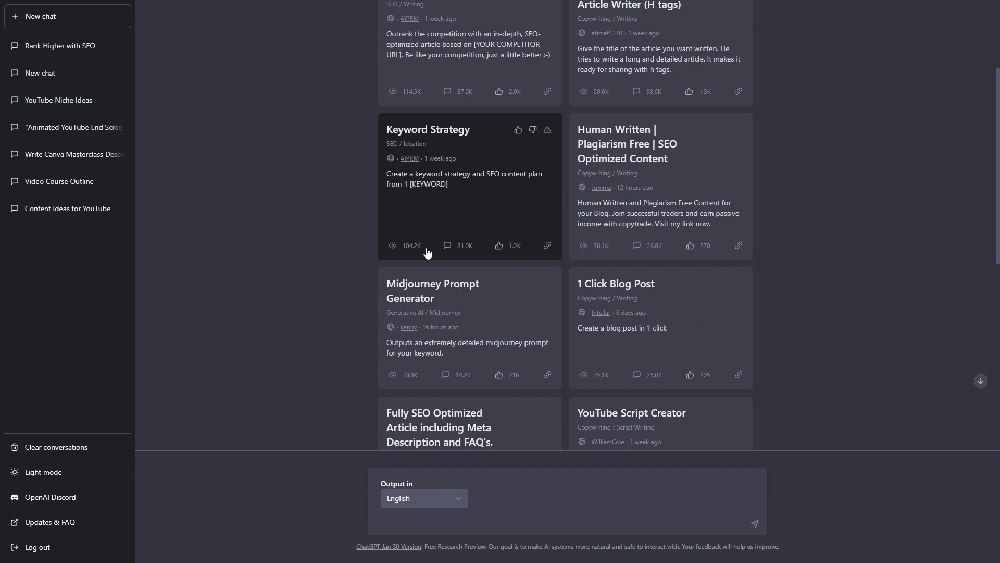
scroll(422, 250, down, 1)
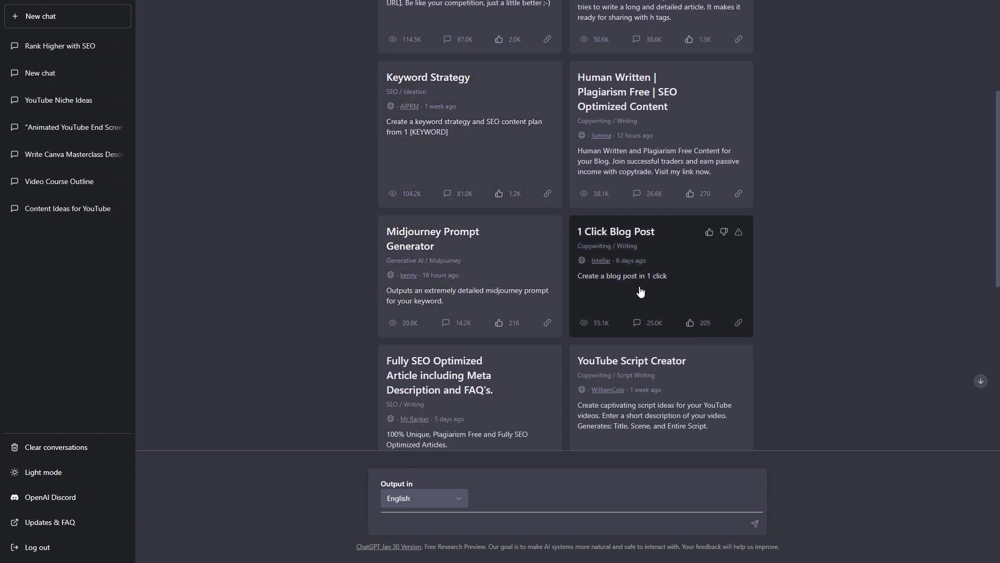
click(624, 290)
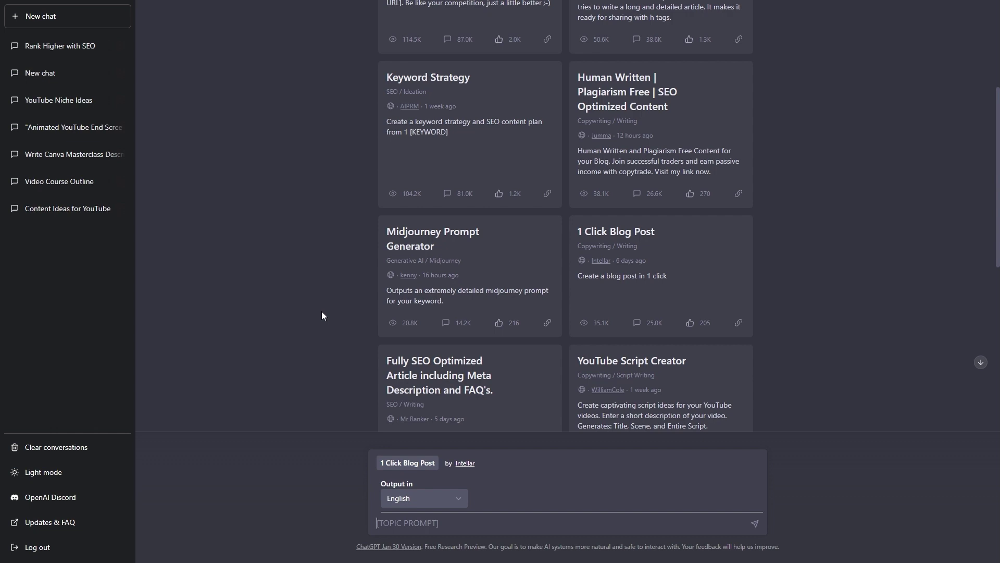
text(how to care for a puppy)
key(Return)
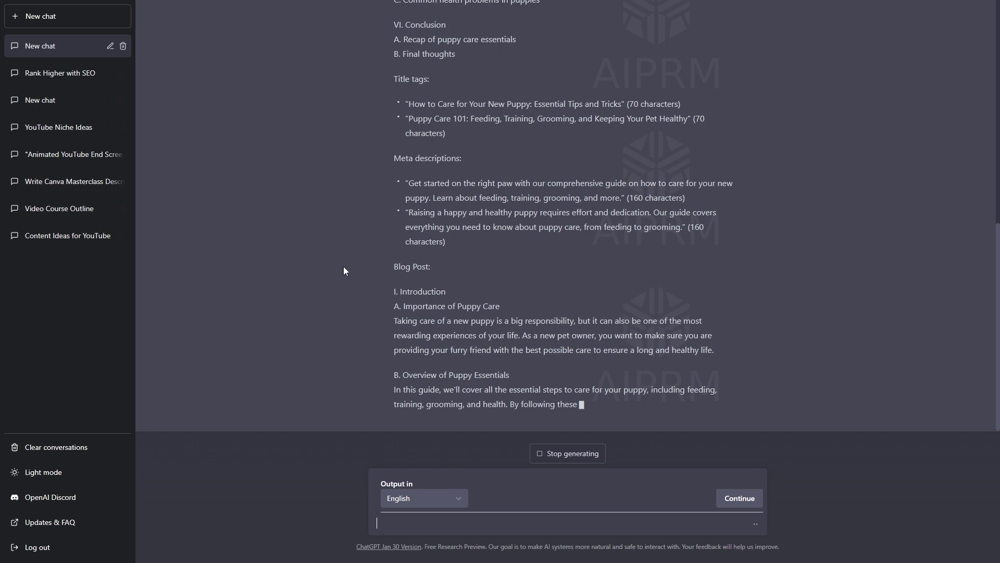
Examine the puppy post's keywords, header outline, title tags and meta descriptions while the text is being generated.
scroll(370, 241, up, 7)
scroll(437, 147, up, 2)
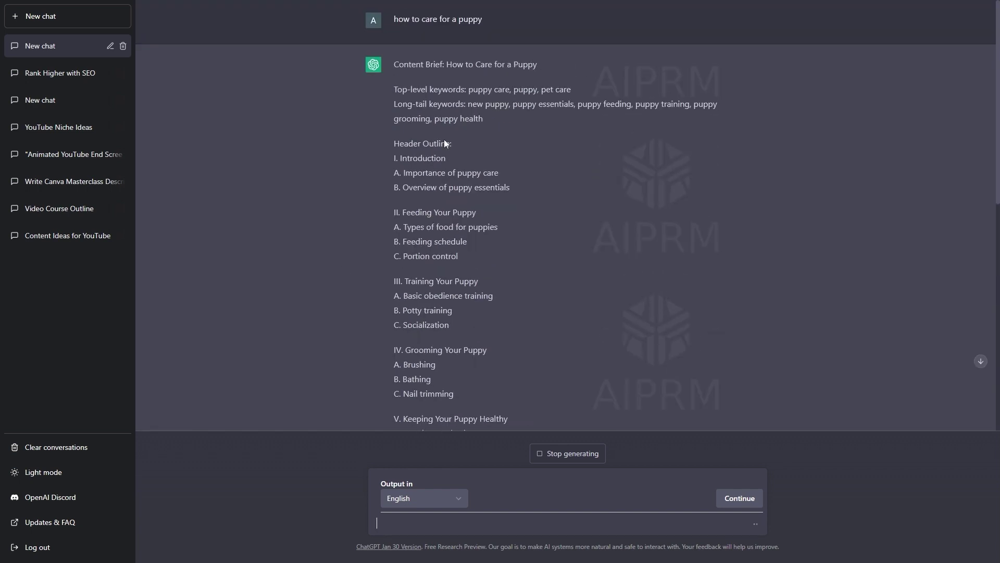
scroll(463, 192, down, 10)
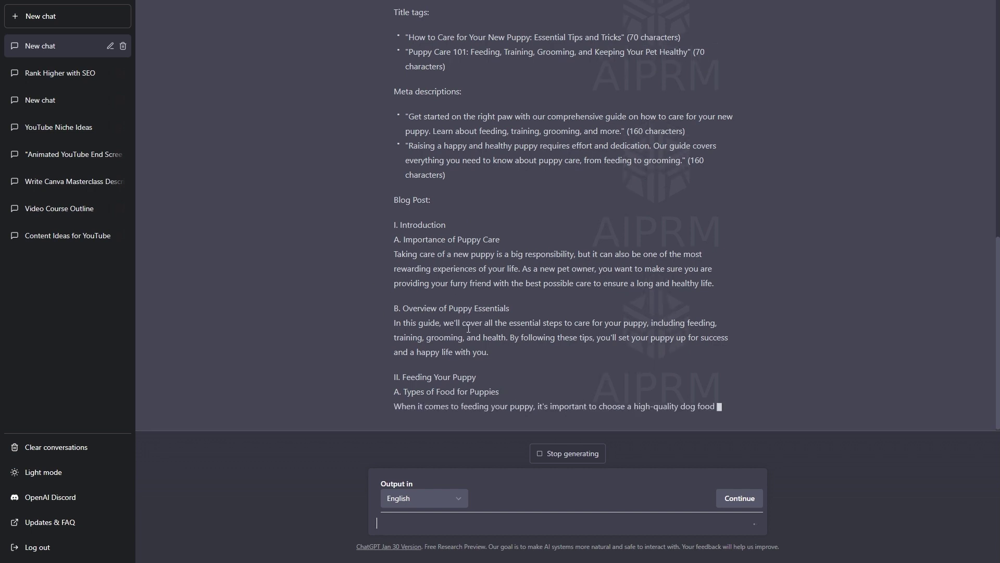
scroll(497, 323, up, 15)
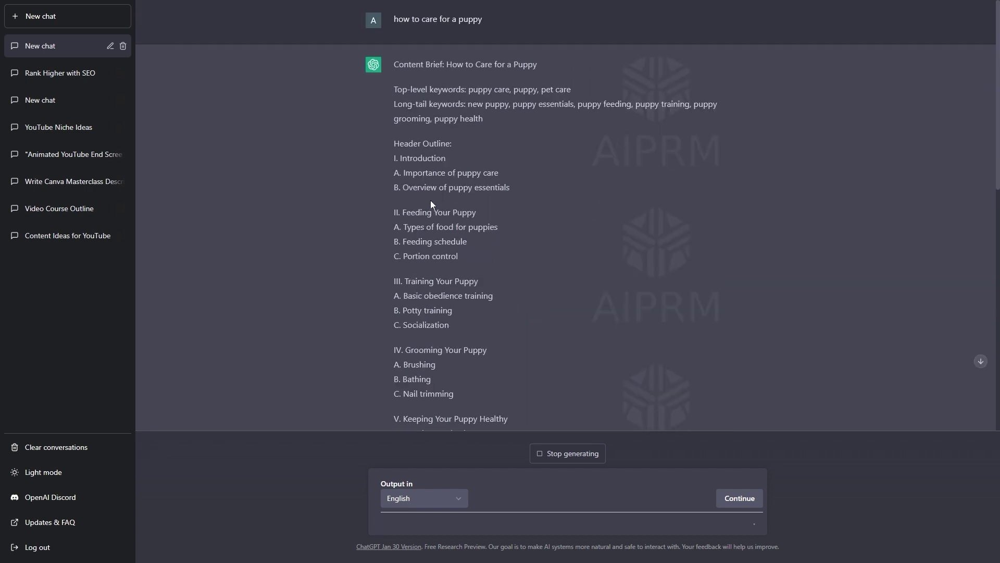
scroll(488, 99, down, 5)
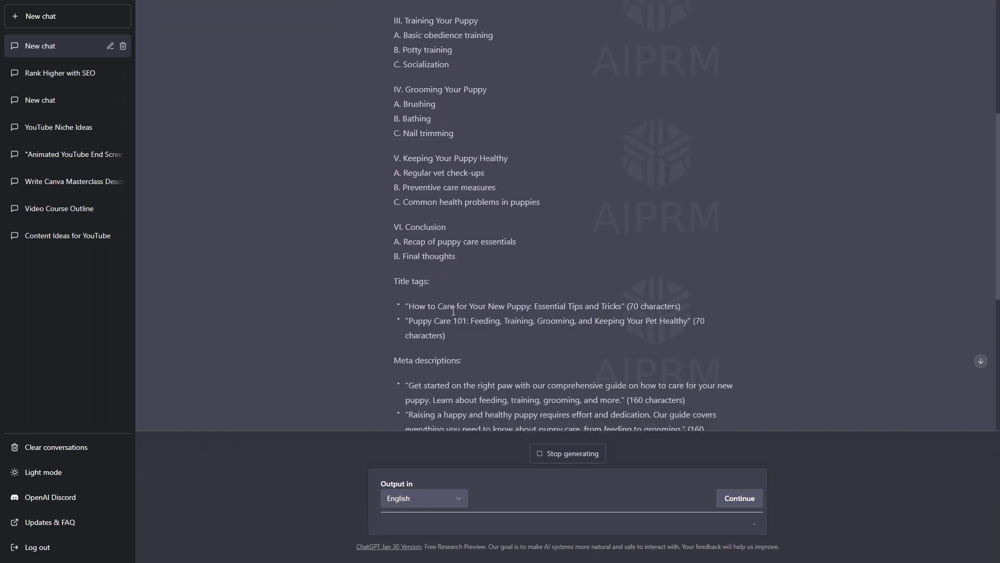
scroll(435, 304, down, 3)
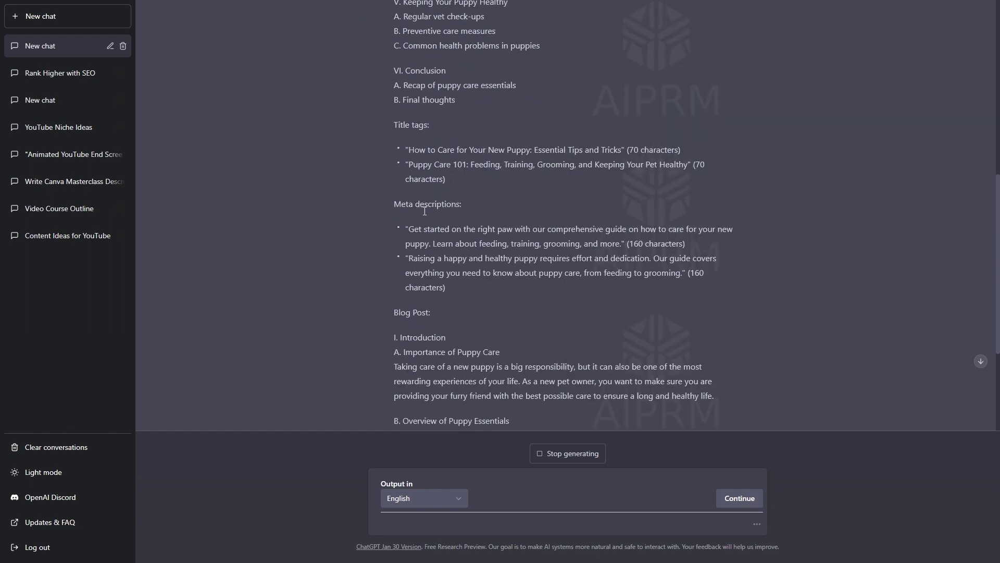
scroll(469, 229, down, 3)
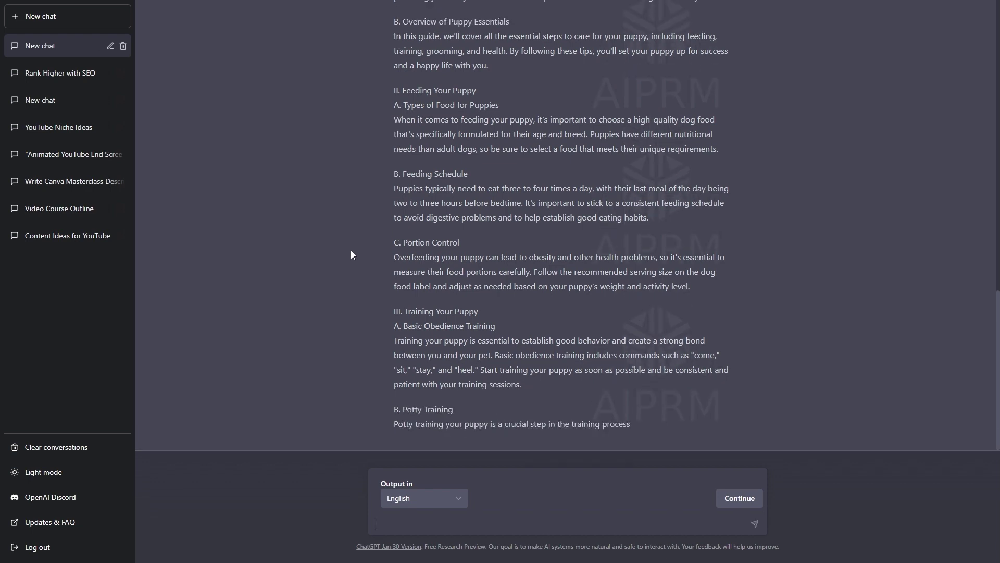
Have ChatGPT continue writing the cut-off puppy blog post through to its conclusion.
click(739, 498)
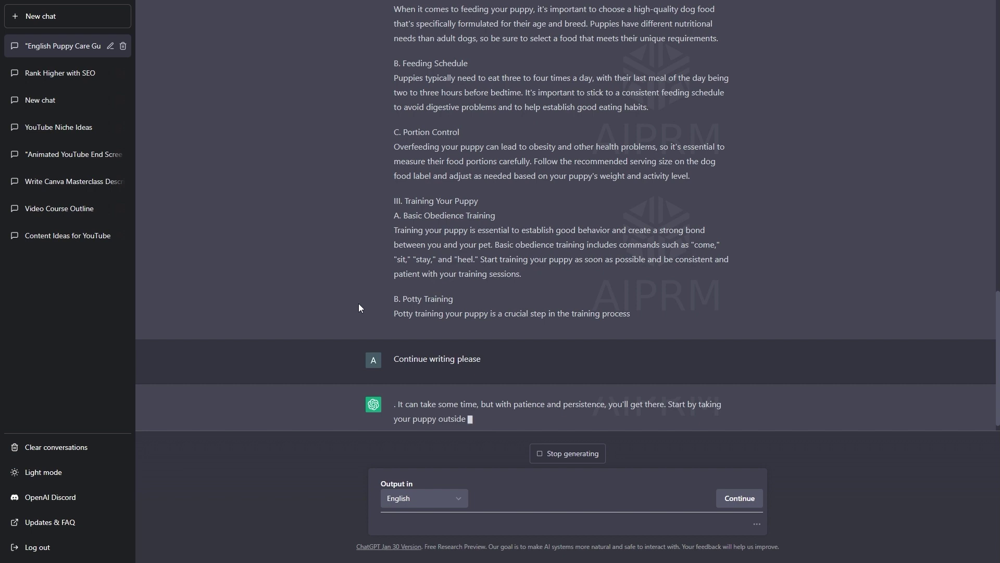
scroll(371, 305, up, 15)
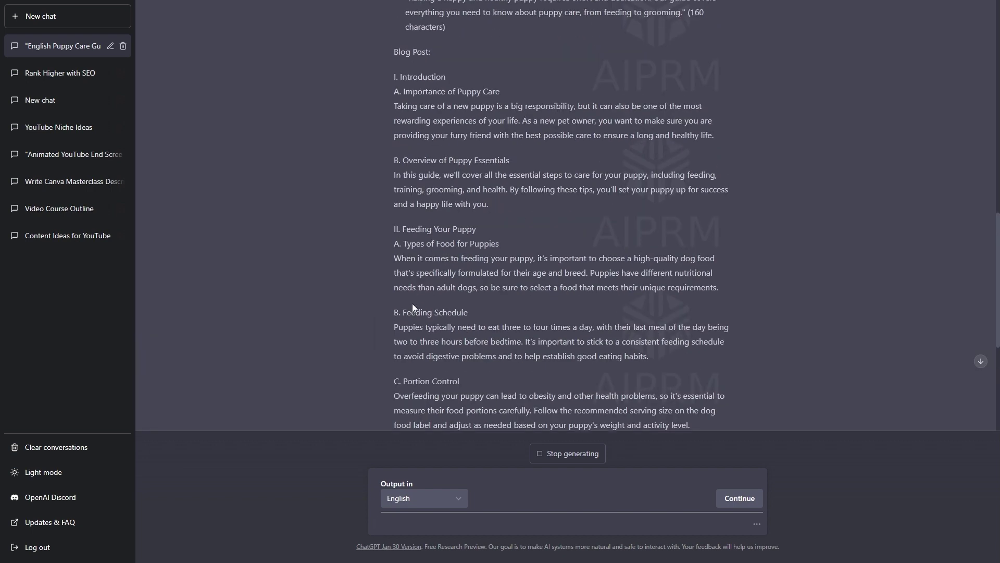
scroll(471, 322, down, 7)
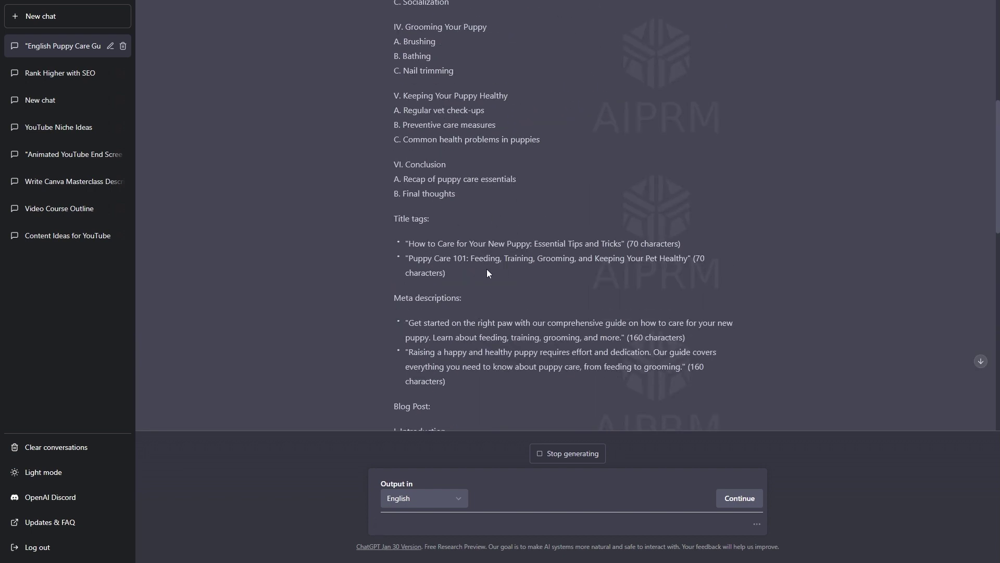
scroll(505, 320, down, 6)
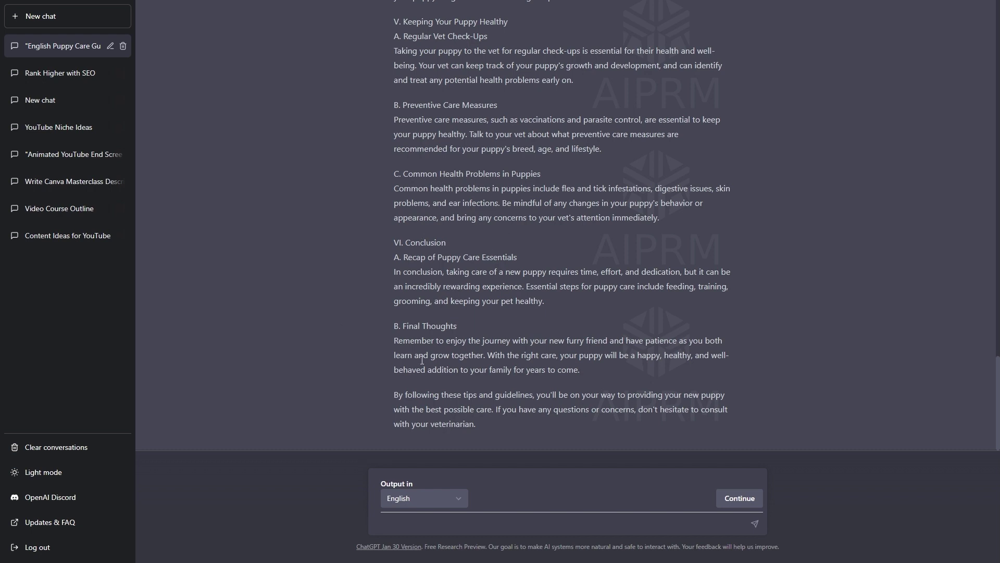
Review the completed puppy care response from its content brief and long-tail keywords through the title tags to the blog text.
scroll(422, 360, up, 20)
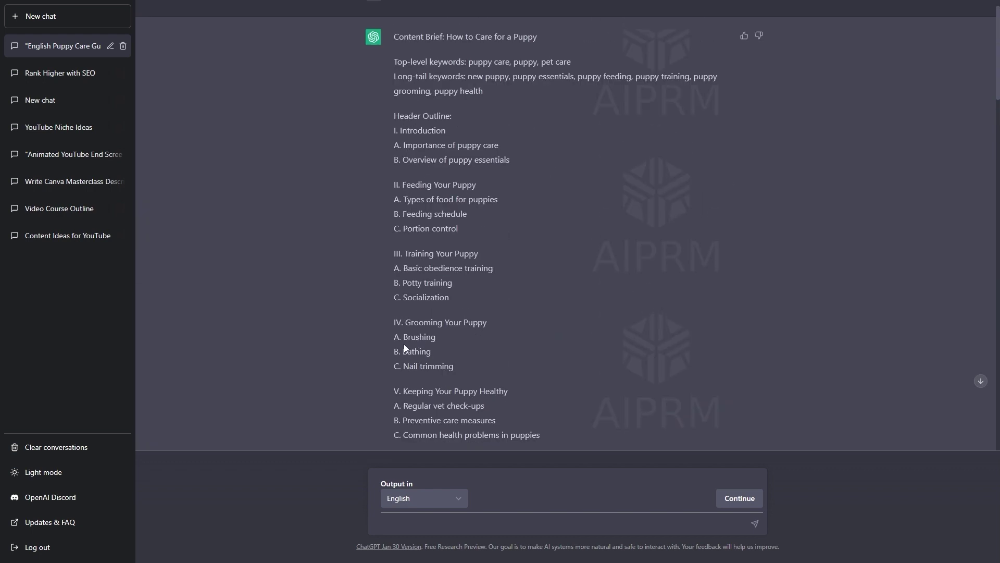
scroll(405, 346, up, 1)
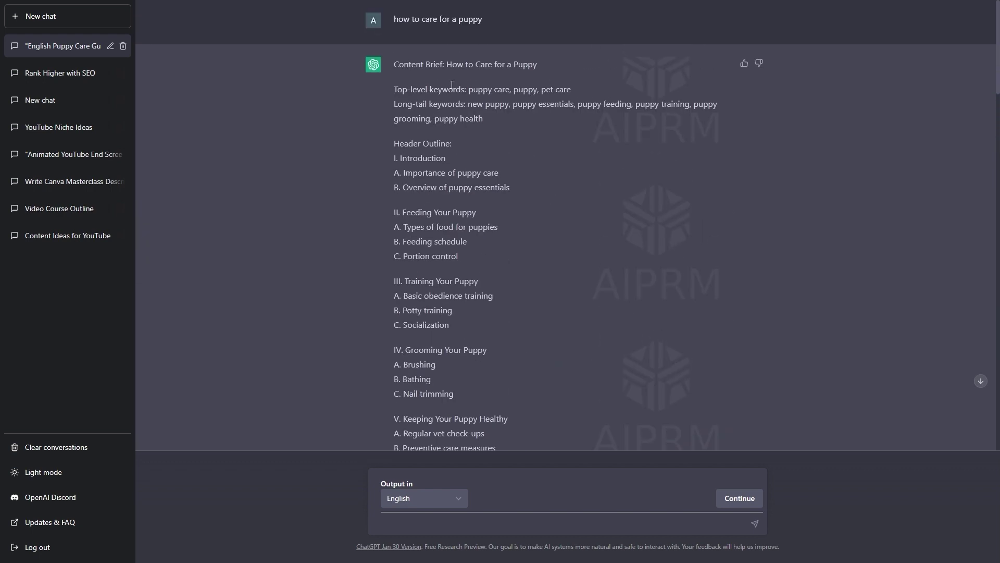
drag(444, 64, 474, 86)
drag(407, 104, 458, 100)
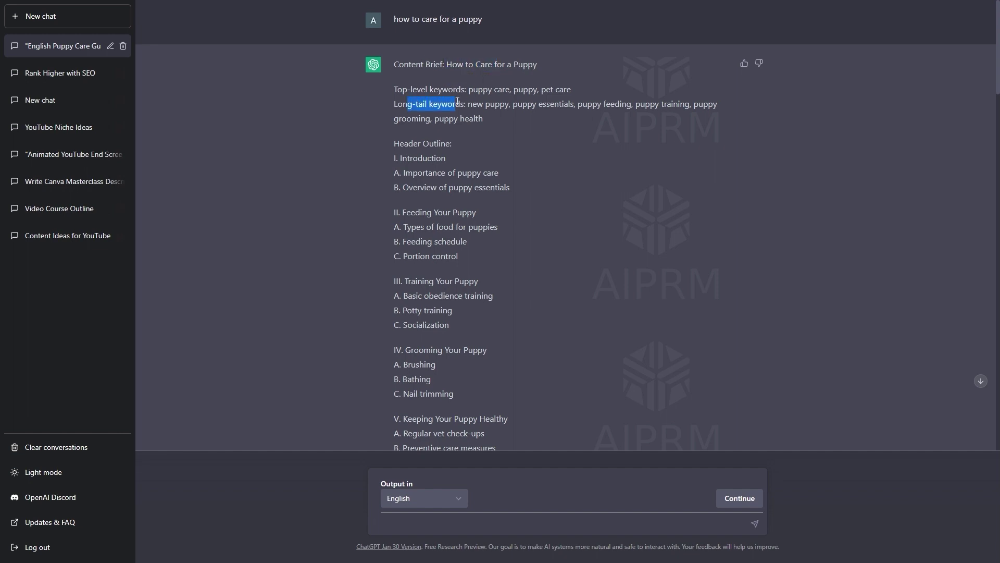
click(409, 156)
scroll(414, 117, down, 4)
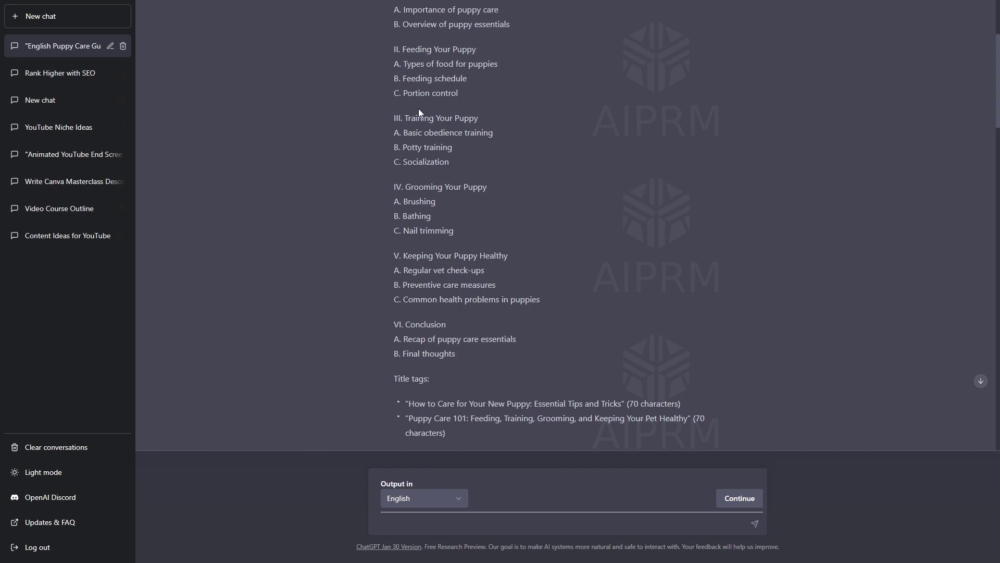
scroll(418, 108, down, 3)
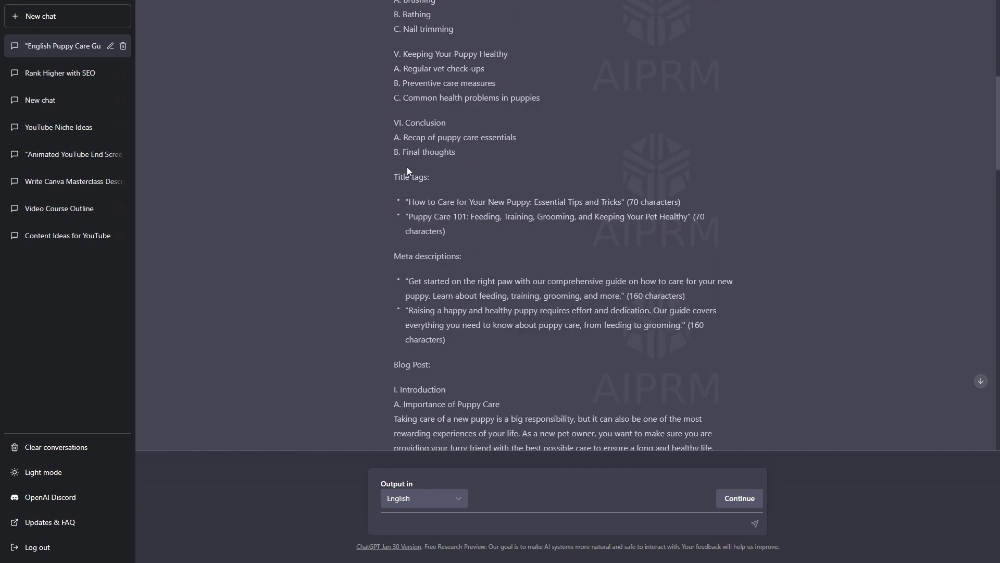
scroll(409, 231, down, 7)
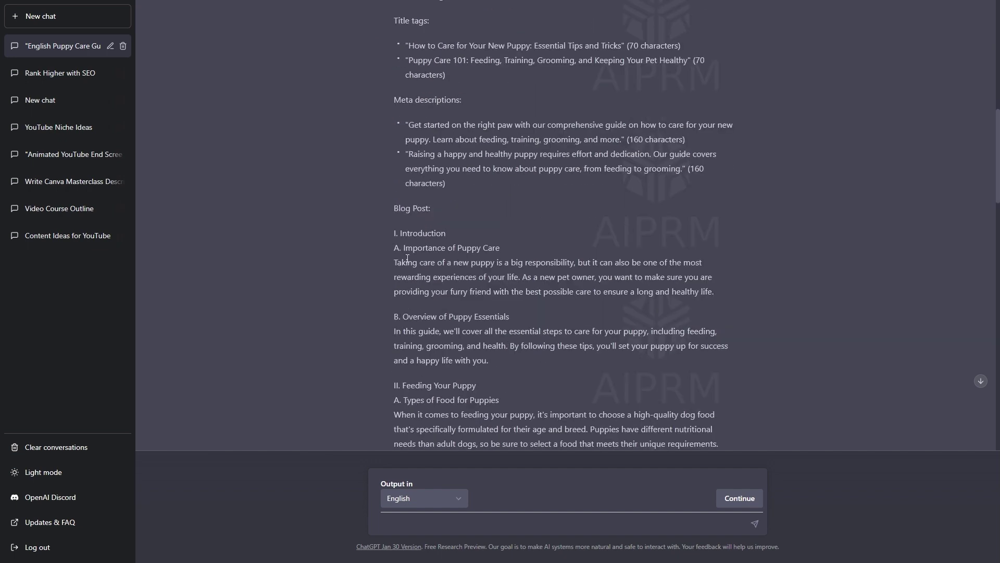
Start a new chat and generate a keyword strategy for "organic coffee beans" with the AIPRM Keyword Strategy prompt.
scroll(408, 232, down, 16)
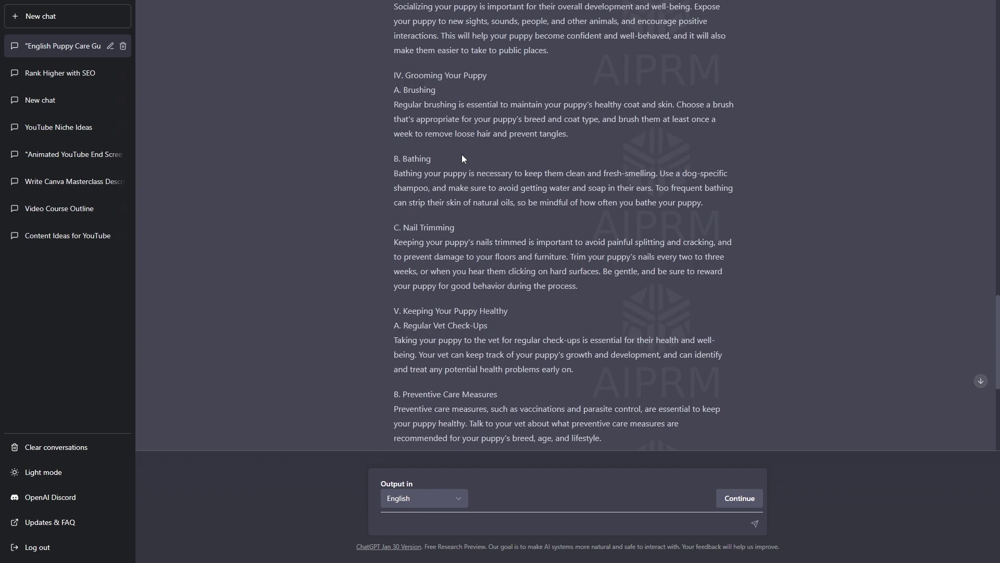
scroll(462, 156, down, 2)
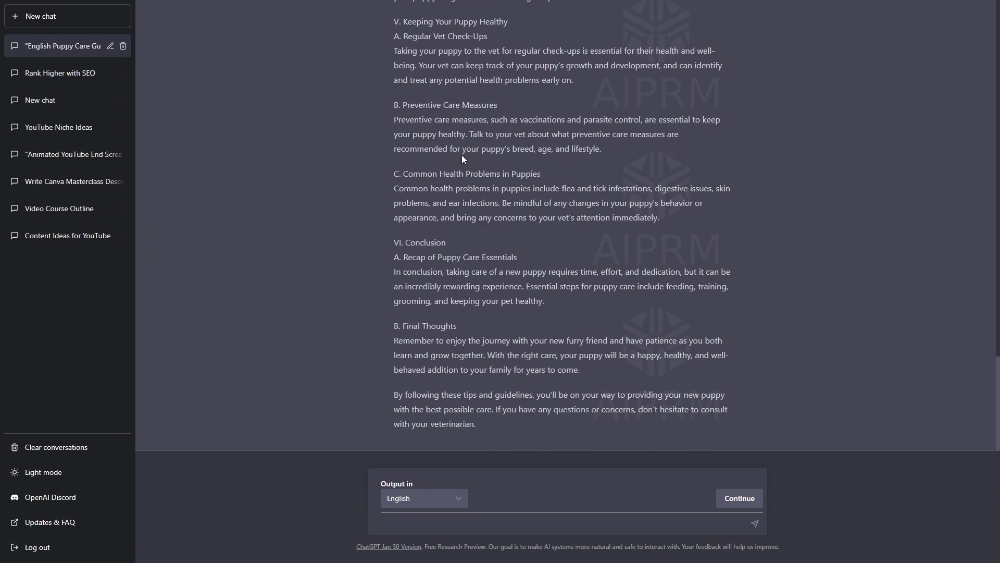
click(80, 18)
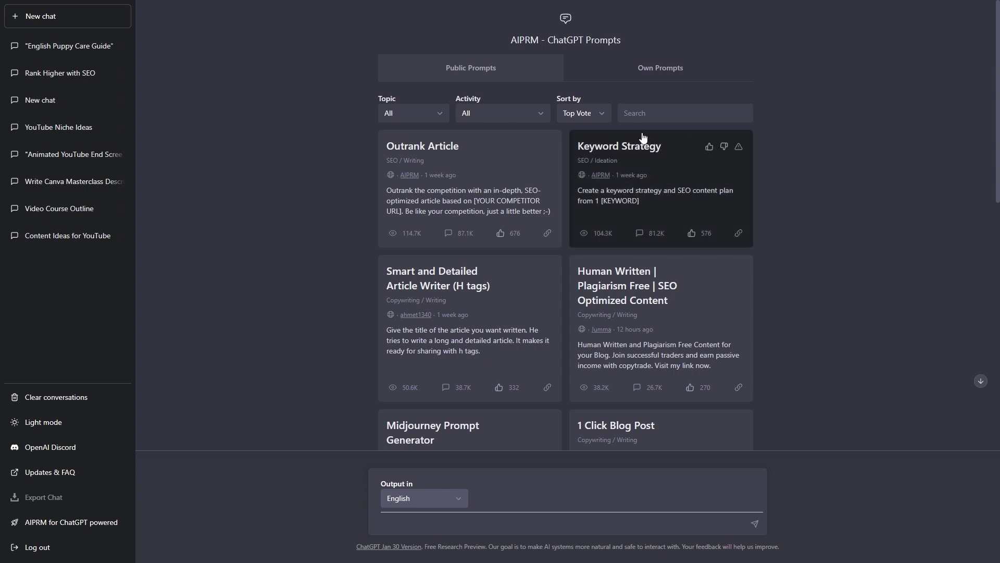
click(614, 208)
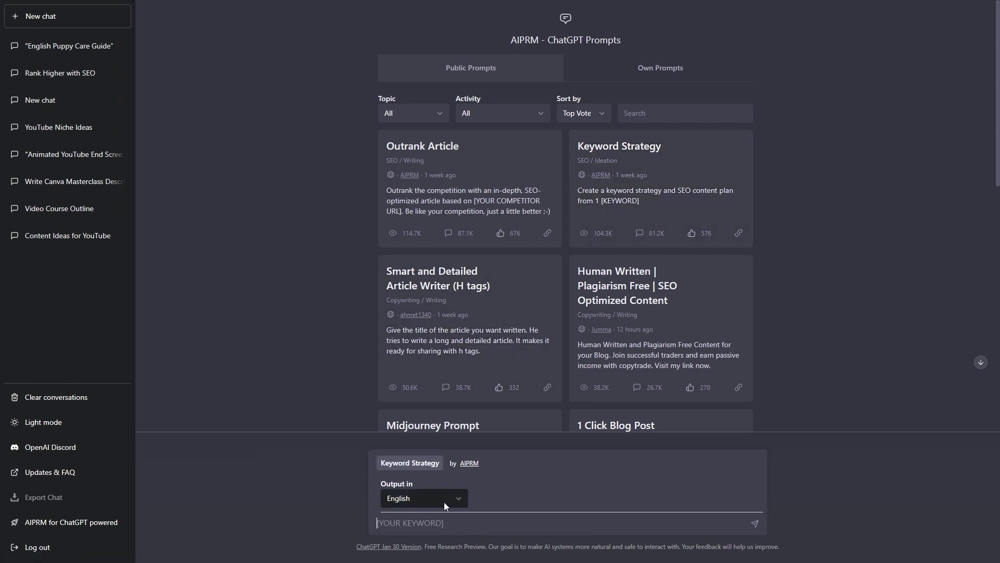
text(organic co)
text(ffee beans)
key(Return)
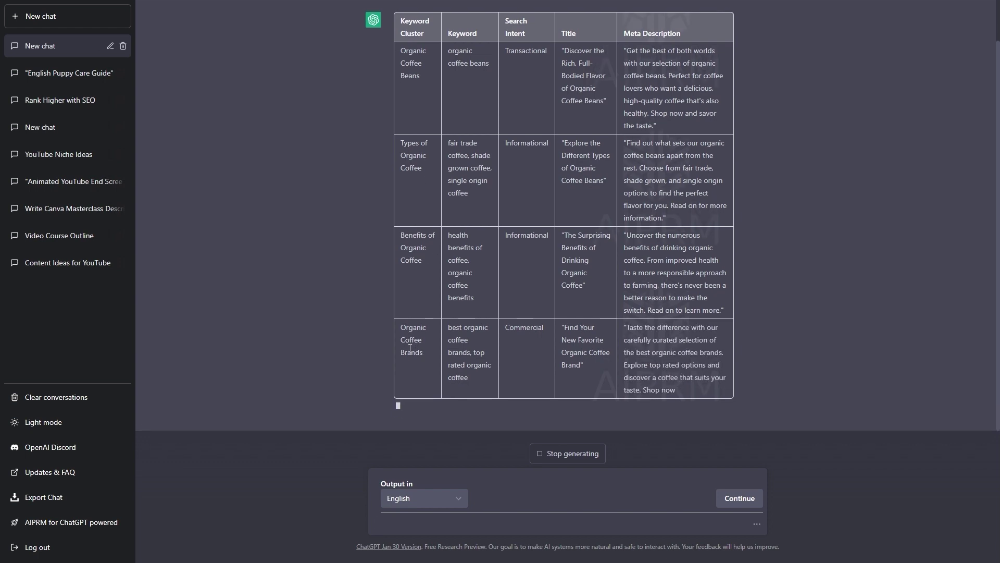
Examine the keyword clusters, keywords, search intents, titles and meta descriptions in the organic coffee beans table while it is being generated.
scroll(451, 231, up, 2)
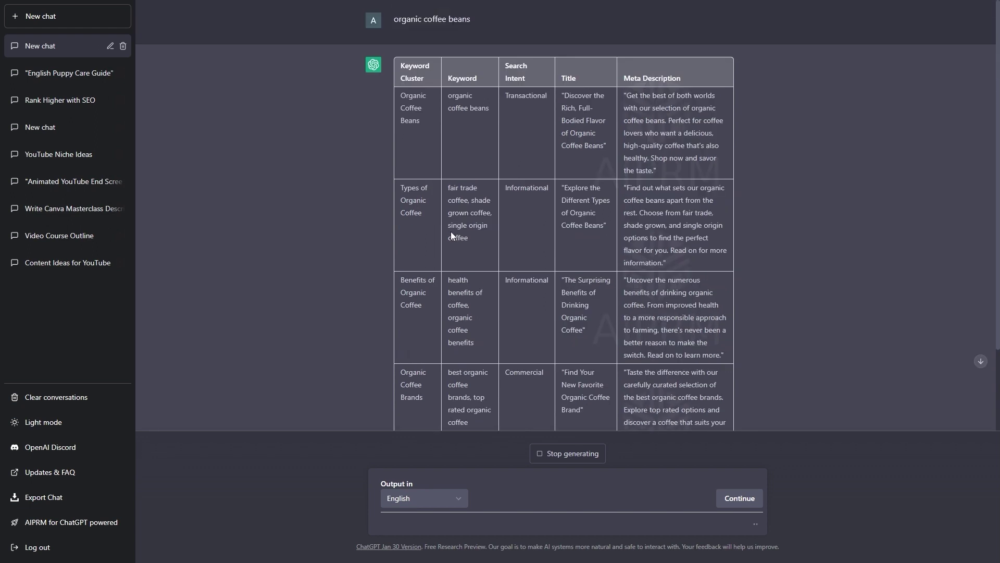
scroll(464, 225, up, 2)
scroll(539, 299, up, 3)
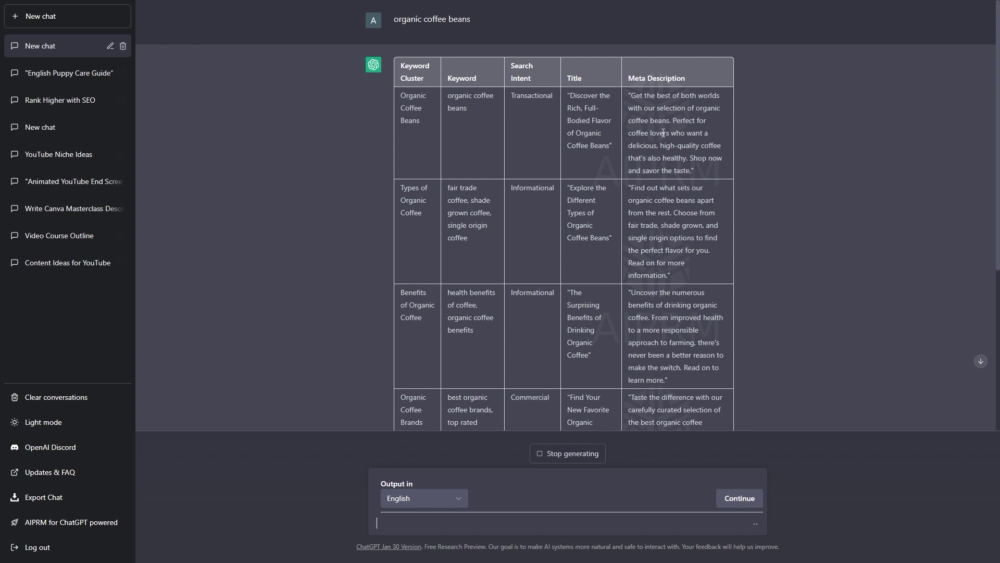
scroll(663, 133, down, 5)
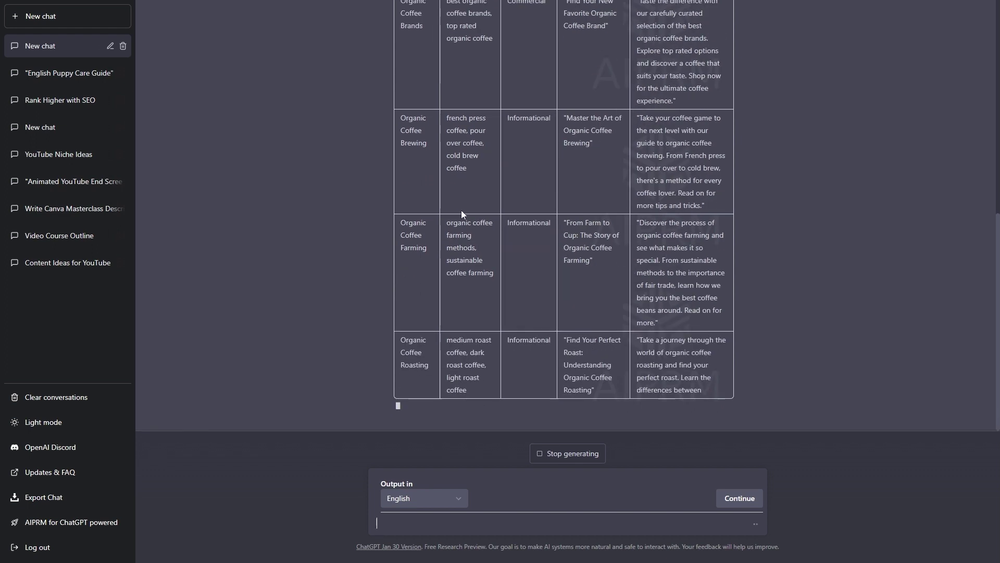
scroll(426, 217, up, 3)
scroll(361, 309, down, 5)
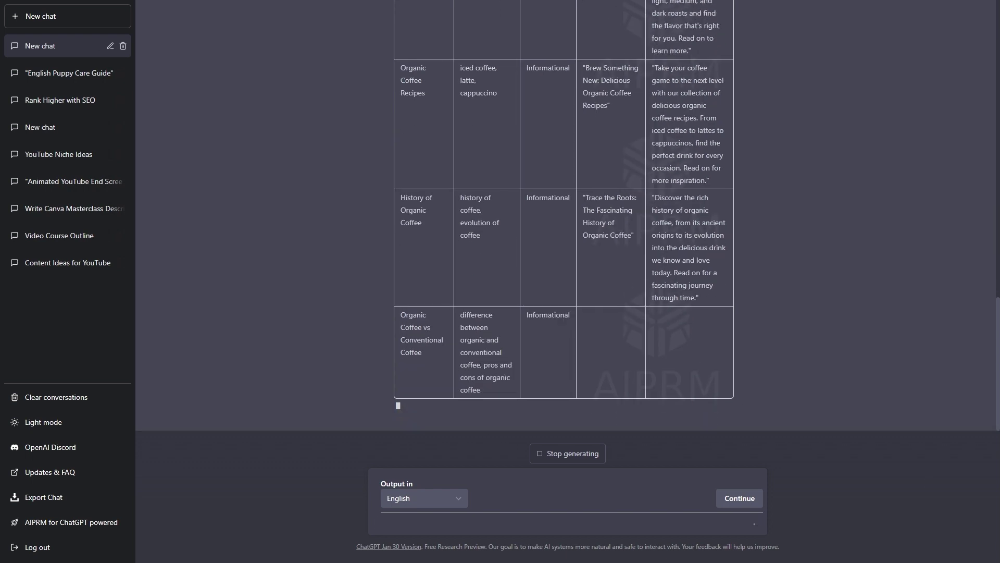
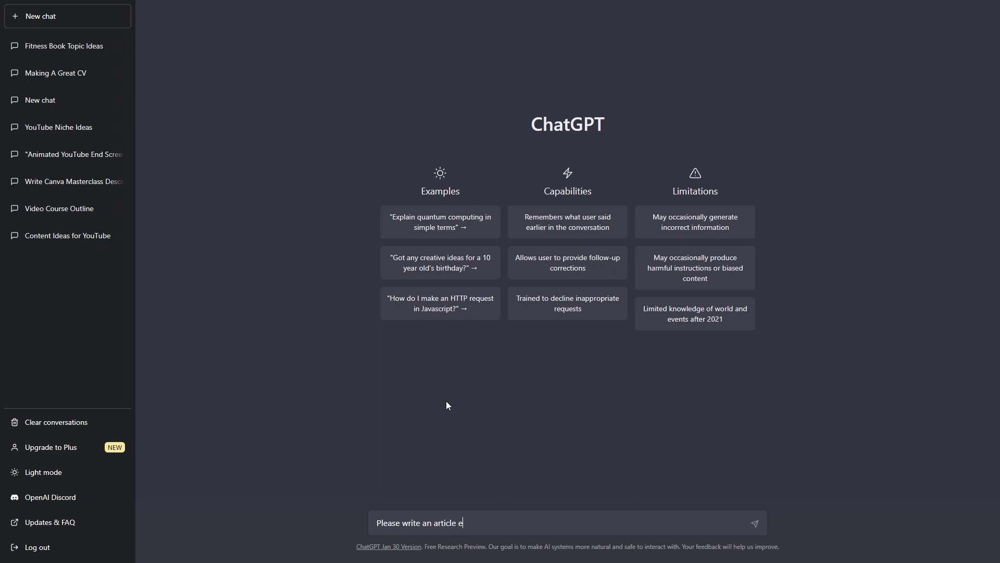
Ask ChatGPT for an article explaining 5 ways to grow a local business, plus three title ideas and three meta descriptions to choose from.
text(al busine)
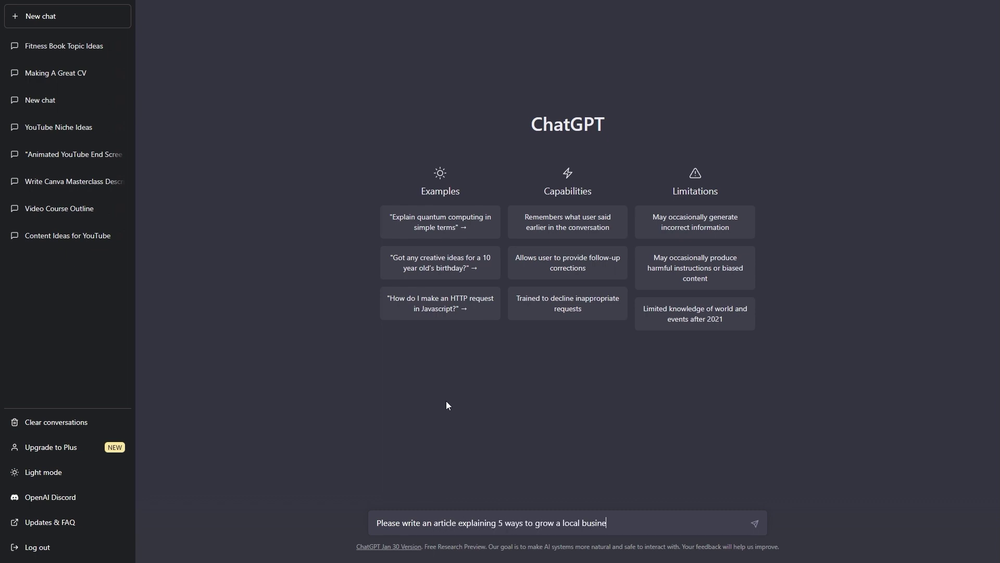
text(ss. Please also give me three title ideas,)
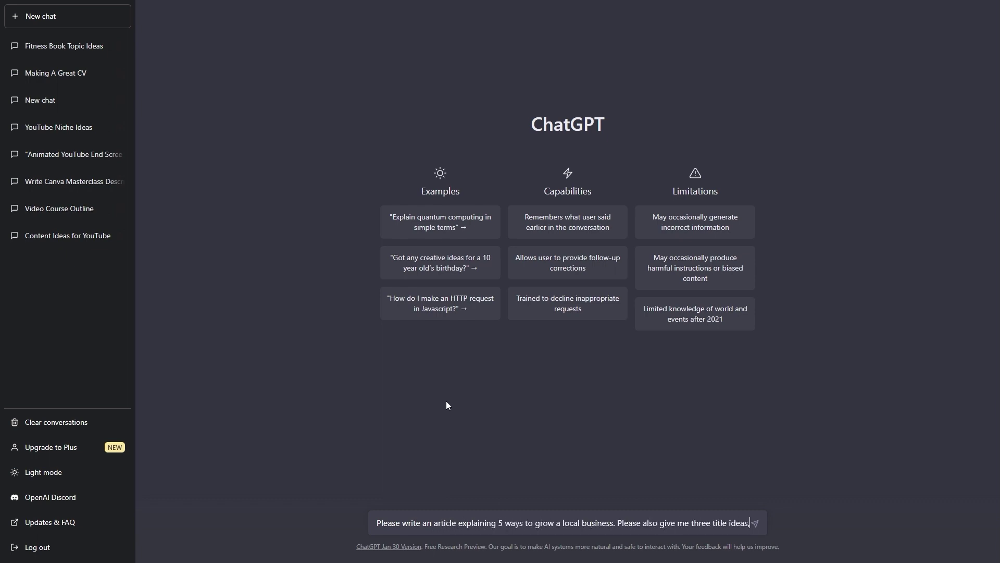
text( and three meta descriptions I can choose from.)
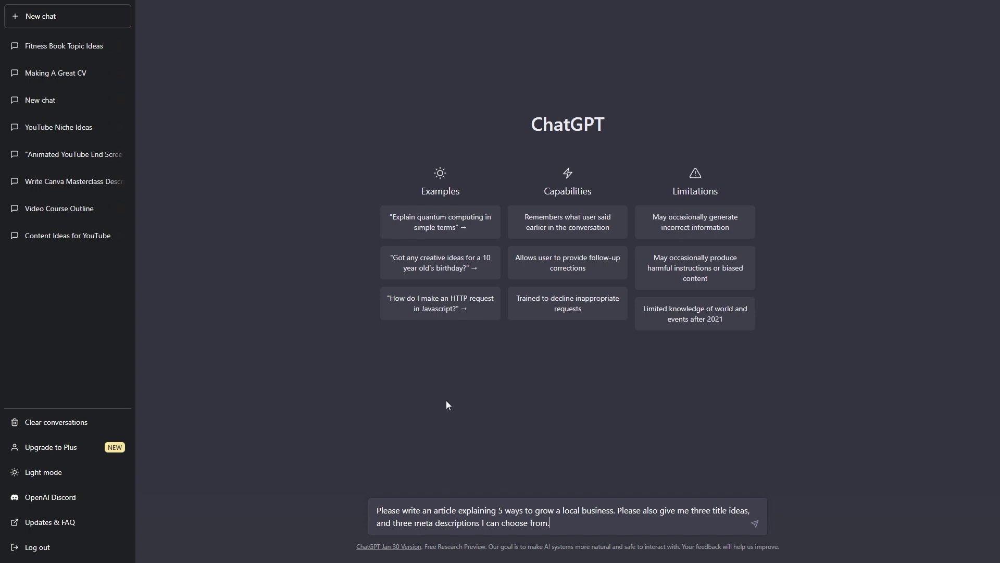
key(Return)
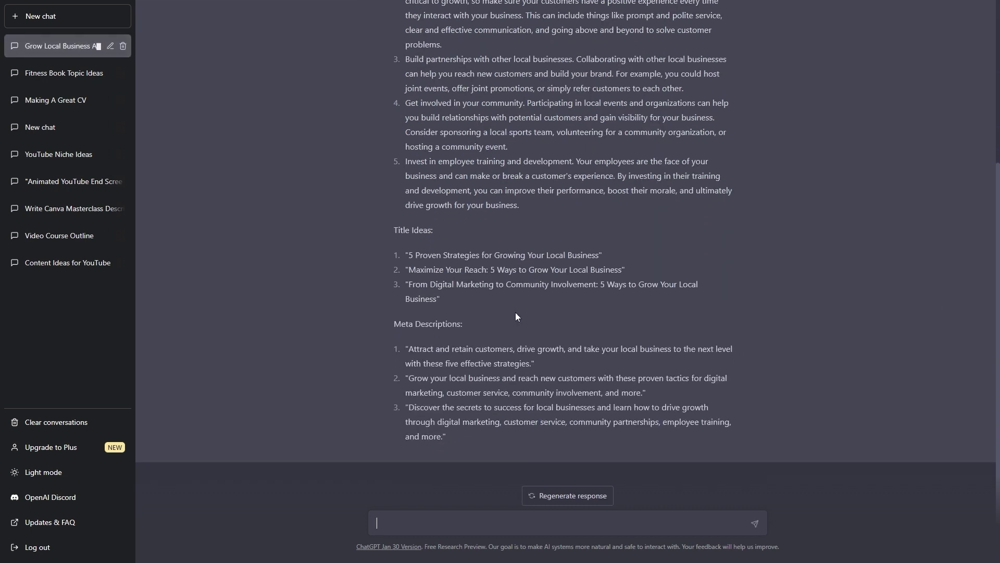
Review the local business article from its introduction and five tactics to the title ideas and meta descriptions.
scroll(517, 317, up, 5)
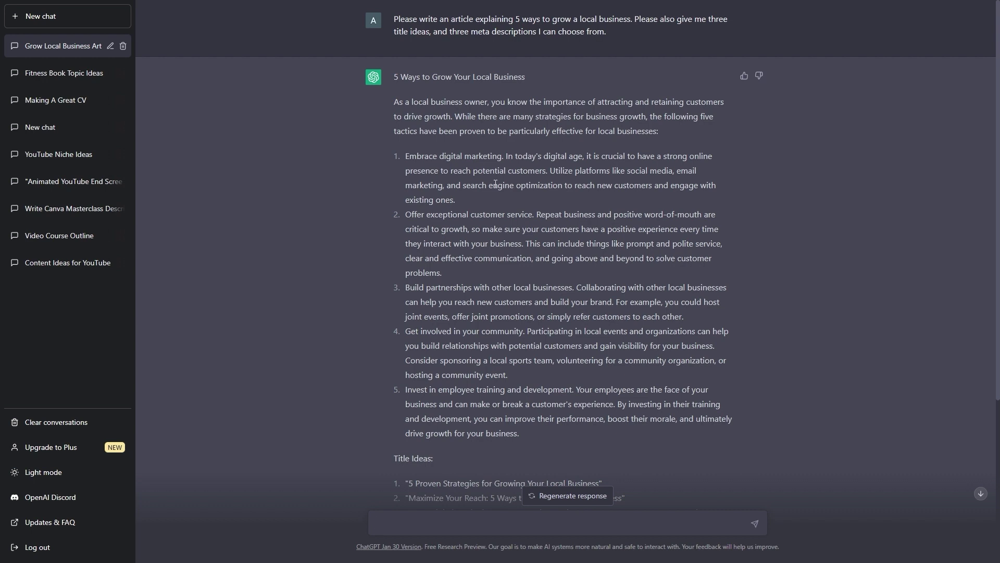
scroll(495, 184, down, 5)
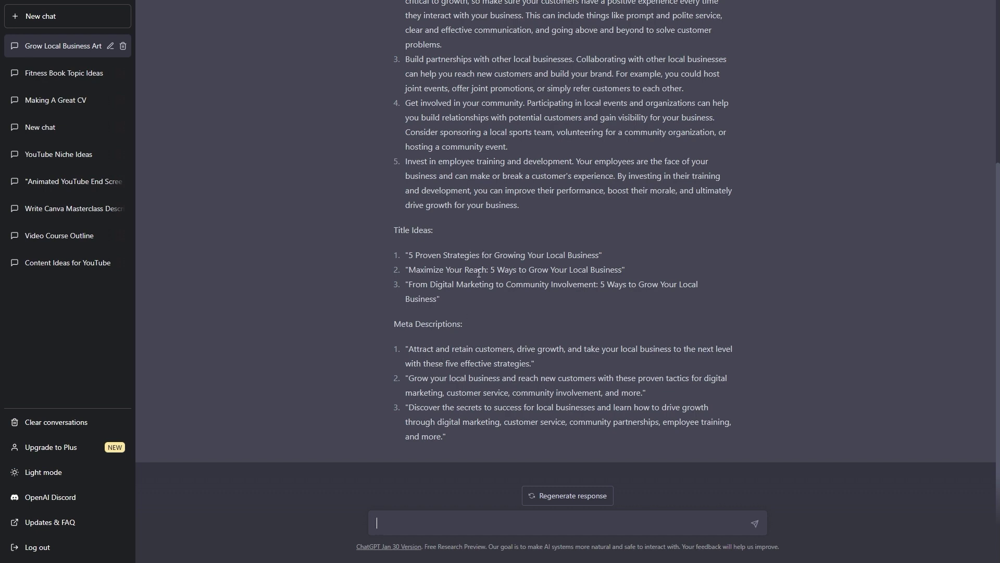
scroll(481, 331, up, 4)
scroll(505, 338, down, 4)
Ask ChatGPT to turn the local business article into a long form article instead.
text(Instead, can you make it a lo)
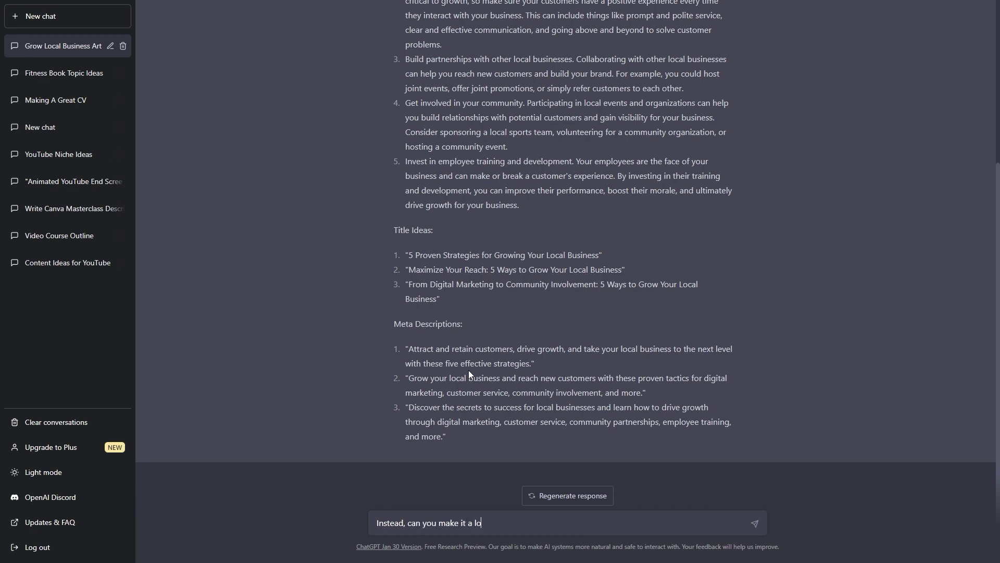
text(ng form ar)
key(BackSpace)
text(rticle)
key(Return)
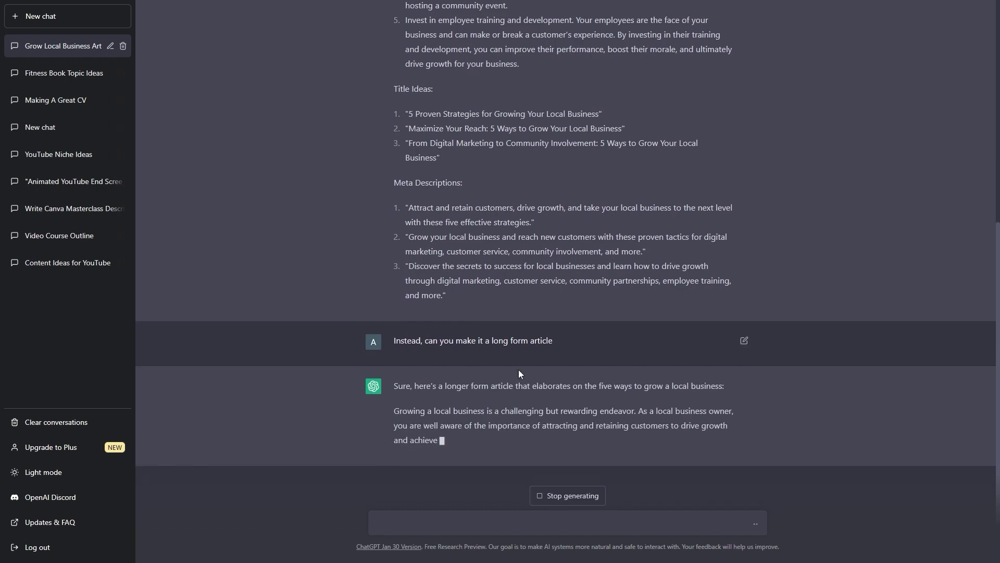
Look back over the short version and have ChatGPT continue the cut-off long form local business article.
scroll(518, 370, up, 6)
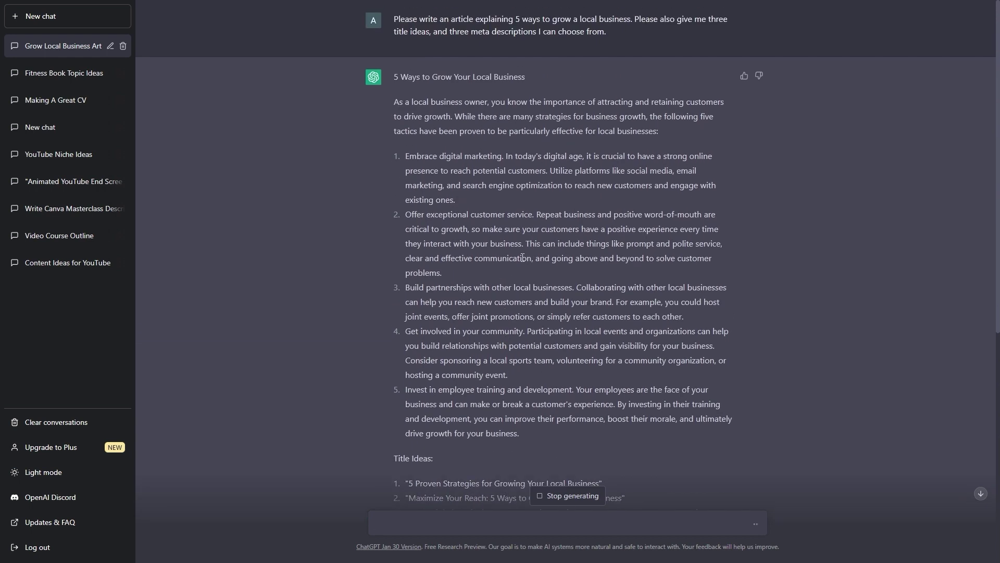
scroll(398, 284, down, 5)
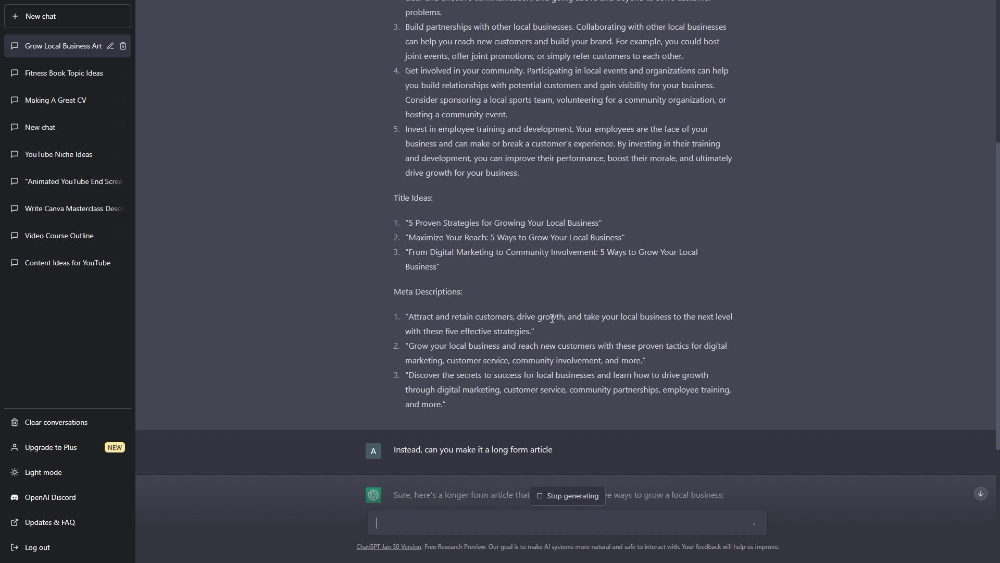
scroll(552, 318, down, 4)
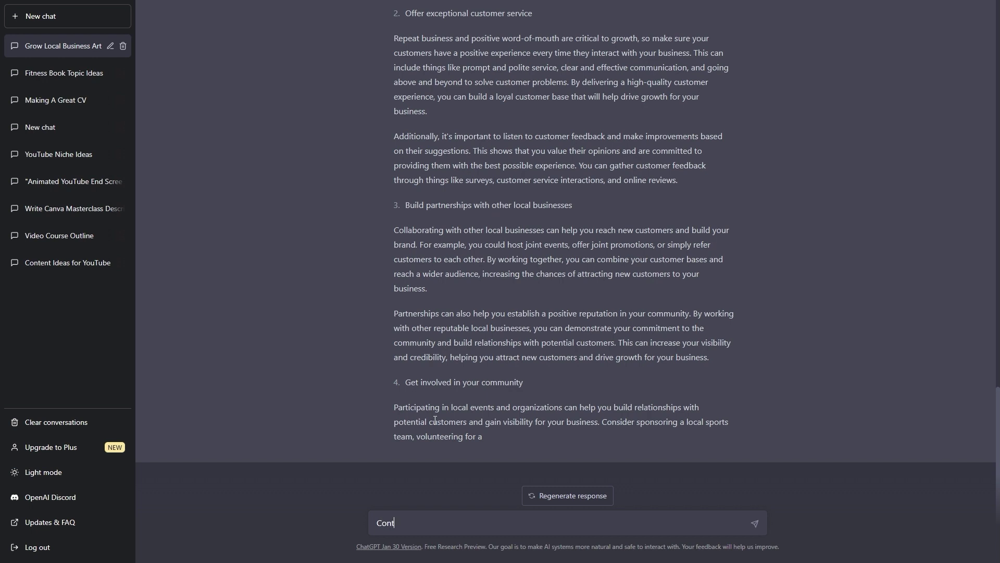
text(e)
key(Return)
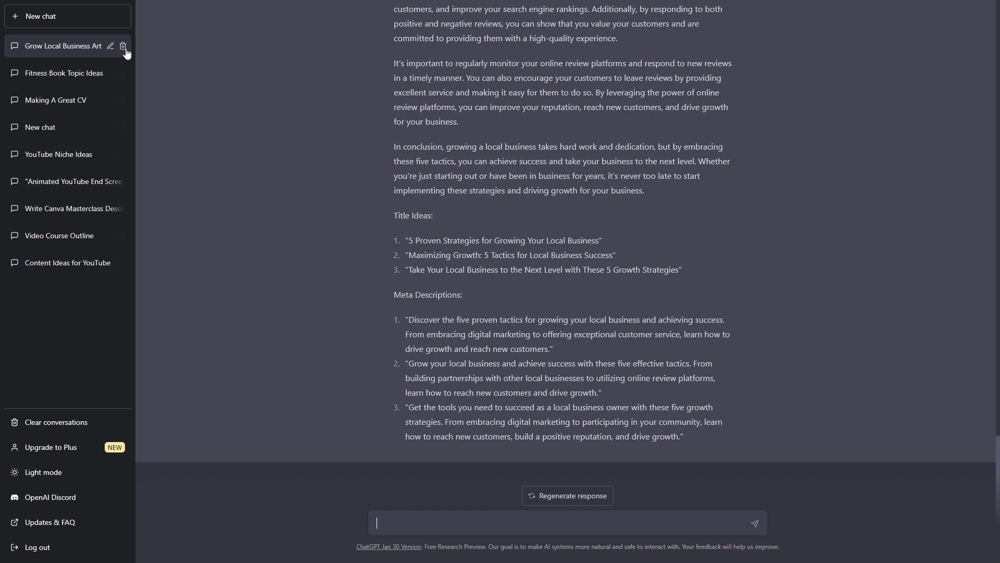
In a new chat, request a from-scratch learning plan for speaking French as a beginner, and ask to be taught the French numbers.
click(81, 16)
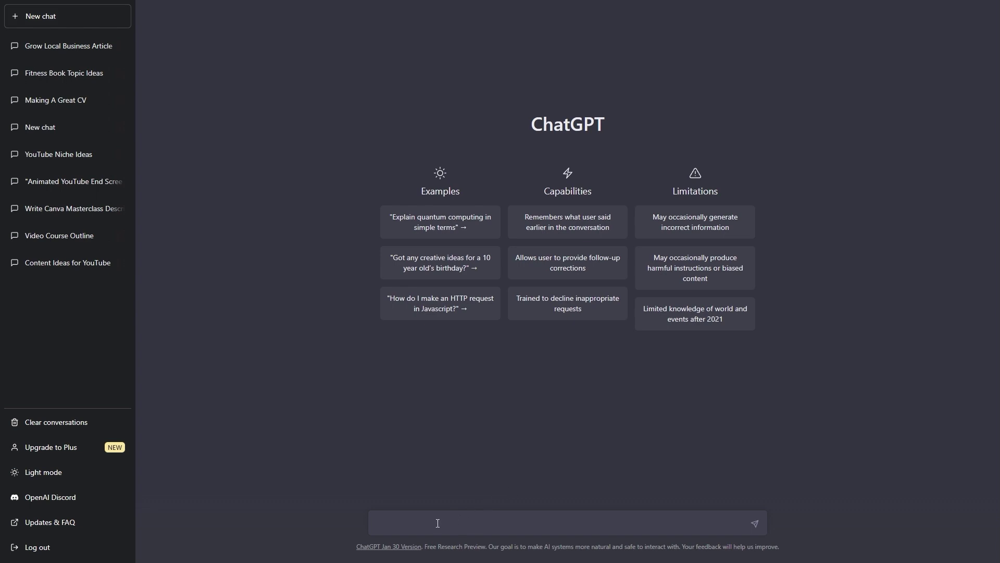
text(Can you give me a learning plan)
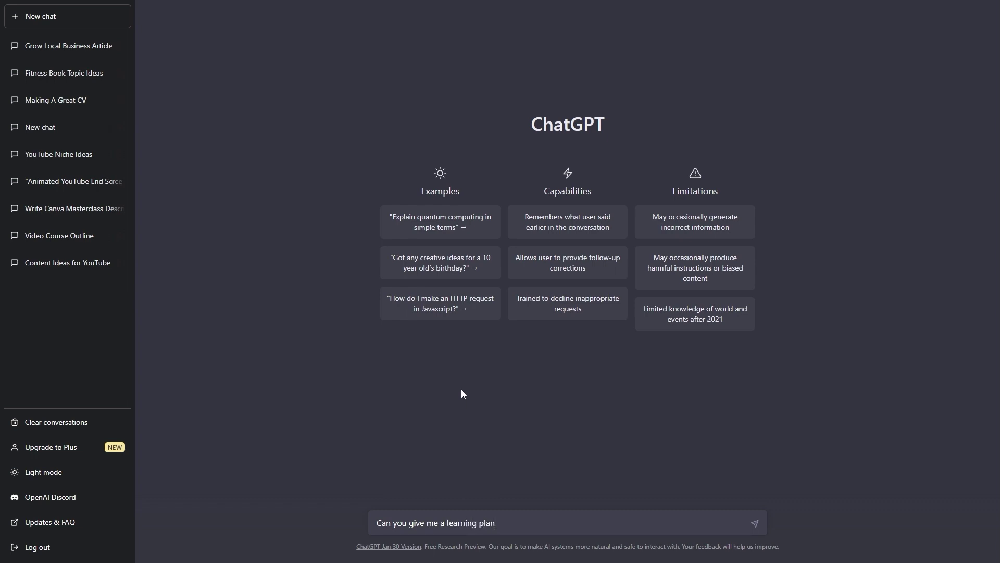
text( for speaking french. I am a beginner)
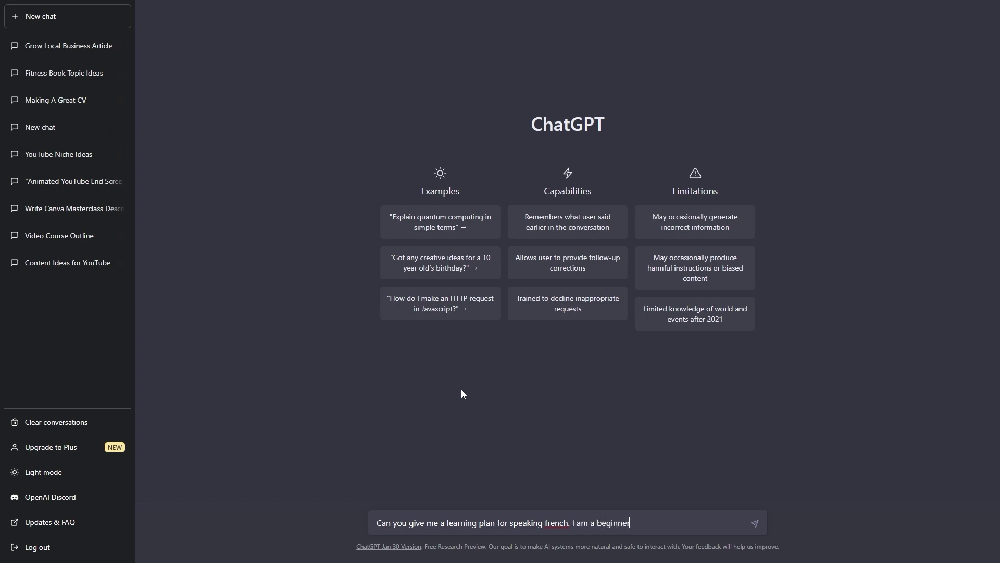
text( so I need to start from scratch.)
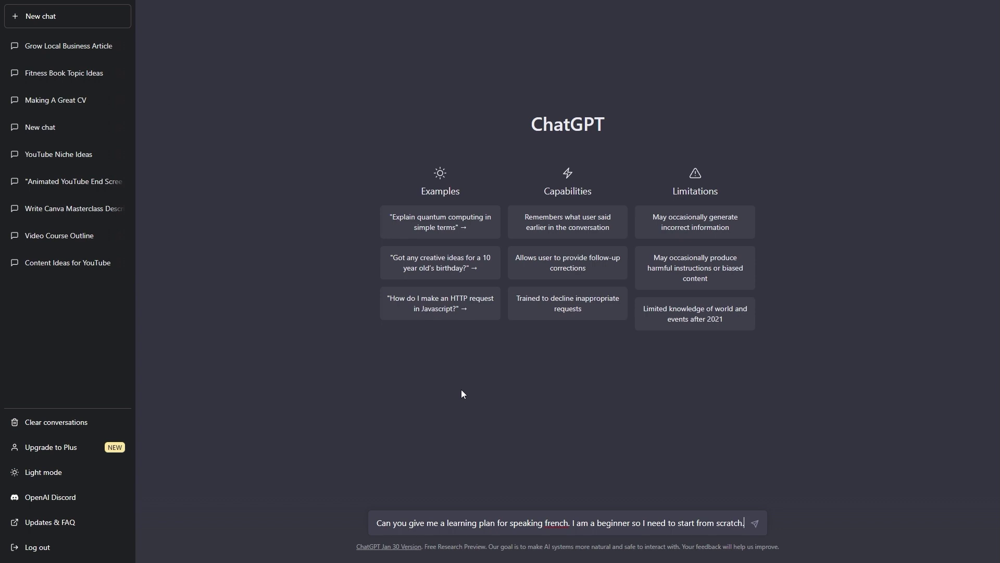
key(Return)
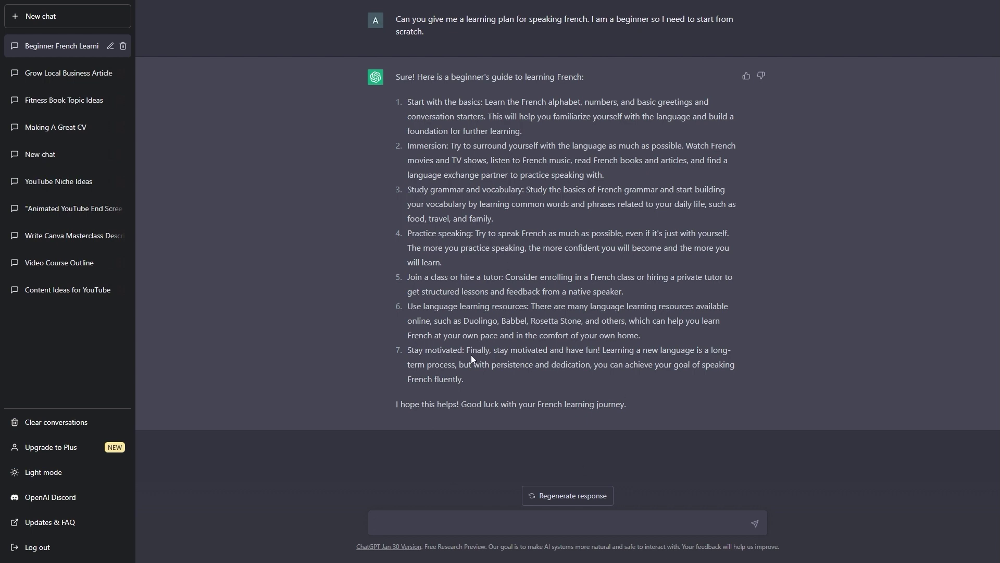
text(each me the french numbers)
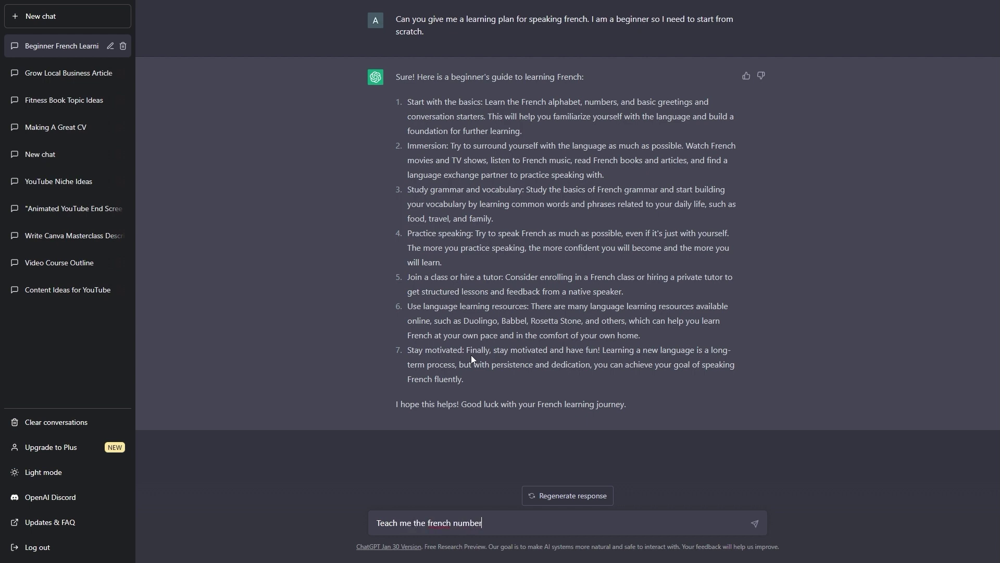
key(Return)
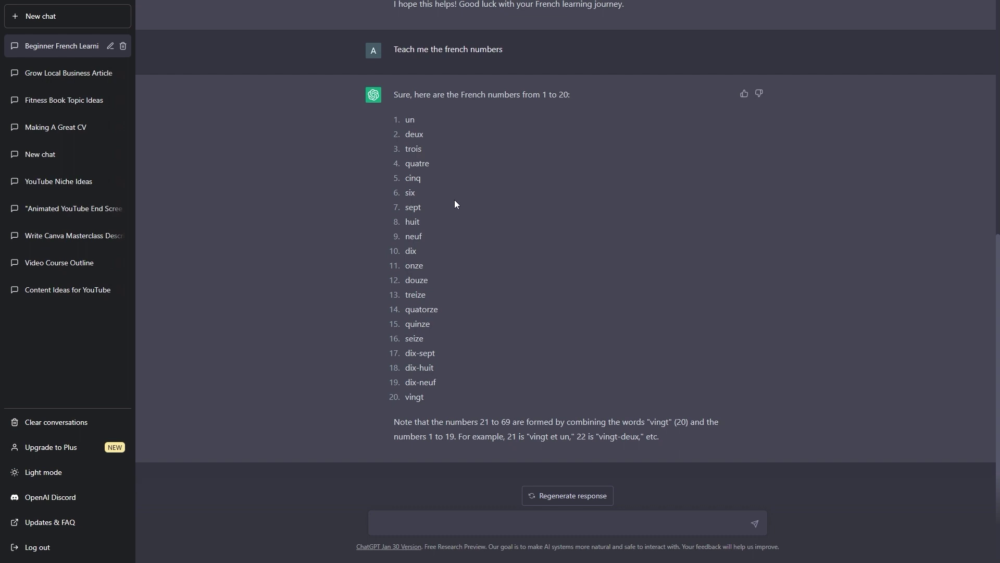
Start a new chat and ask ChatGPT for a learning plan for email marketing.
click(116, 23)
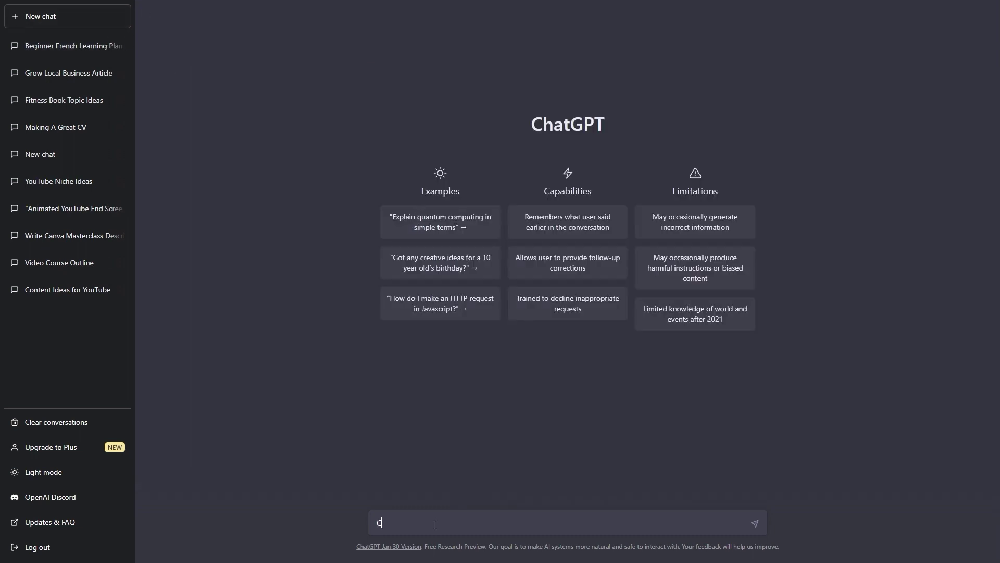
text(Can you giving me)
key(BackSpace)
key(BackSpace)
key(BackSpace)
key(BackSpace)
key(BackSpace)
key(BackSpace)
key(BackSpace)
key(BackSpace)
key(BackSpace)
text(give me a learning plan, for email marketing)
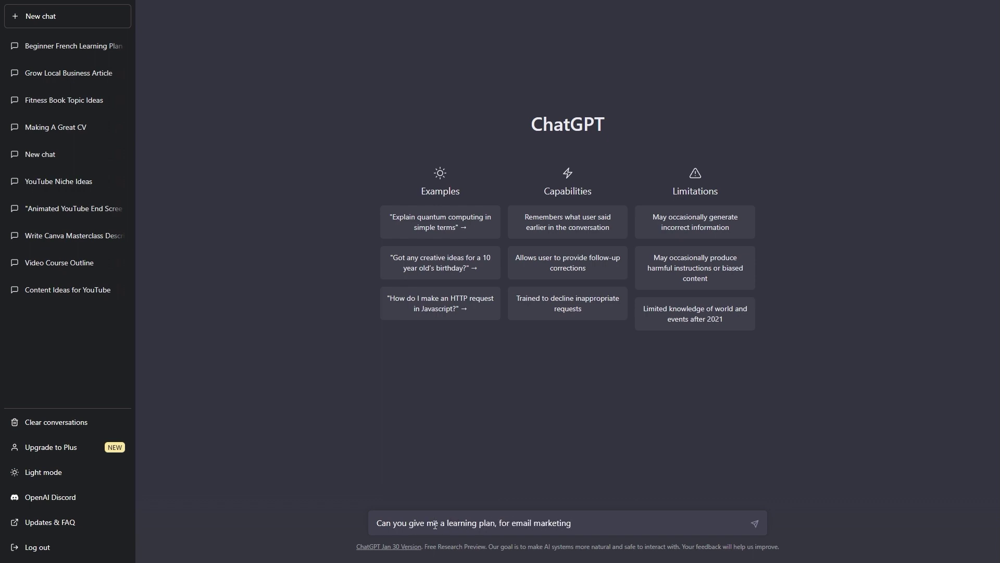
key(Return)
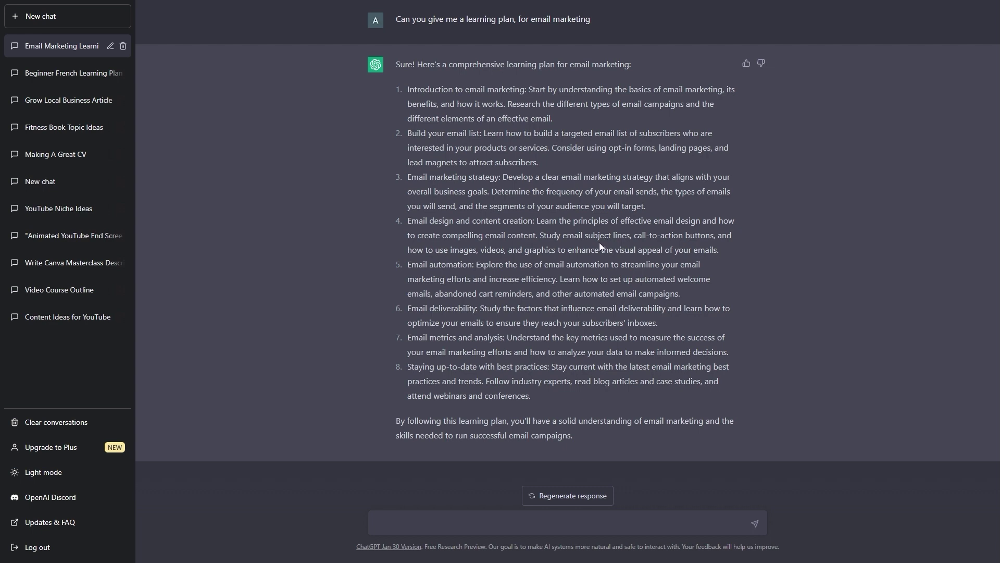
Start a new chat and ask for some ideas to reduce stress when working.
click(85, 20)
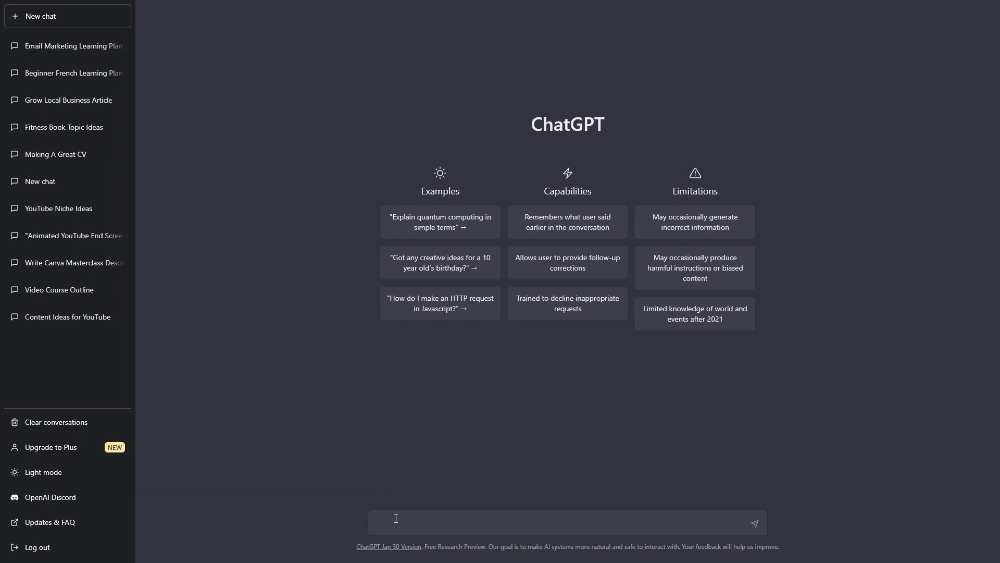
text(Can you give me some ideas to reduce stress when I'm working)
key(Return)
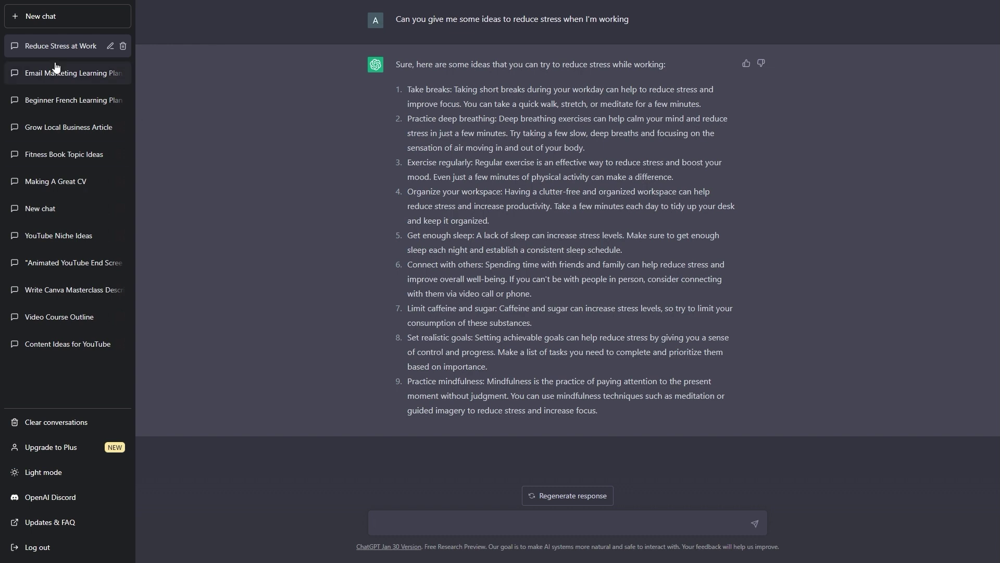
Start a new chat and ask ChatGPT to help brainstorm some ideas for starting a video editing business.
click(51, 21)
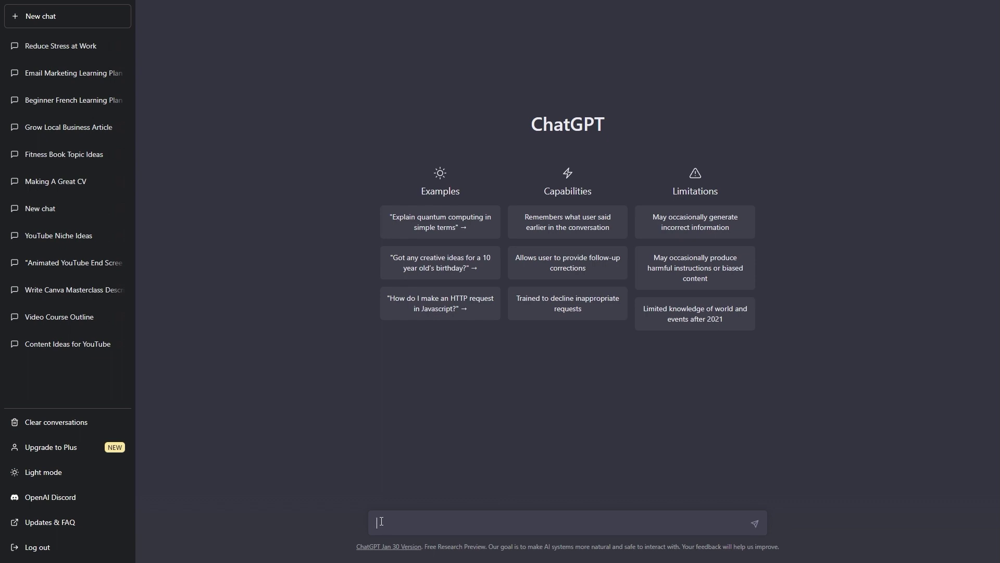
text(I want to start a video edit)
text(ing business,)
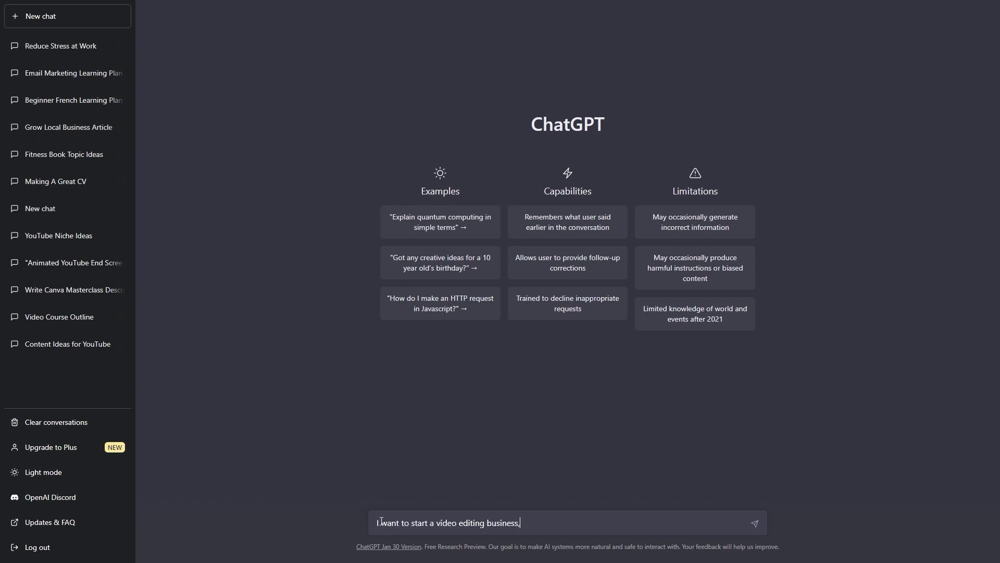
text( please can you help me to brainstorm some ideas for my business)
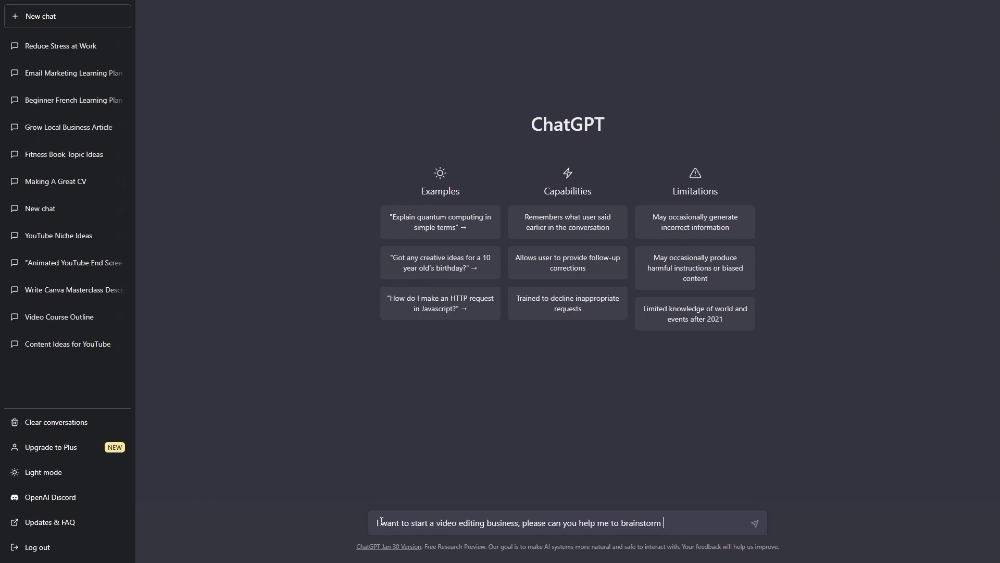
key(Return)
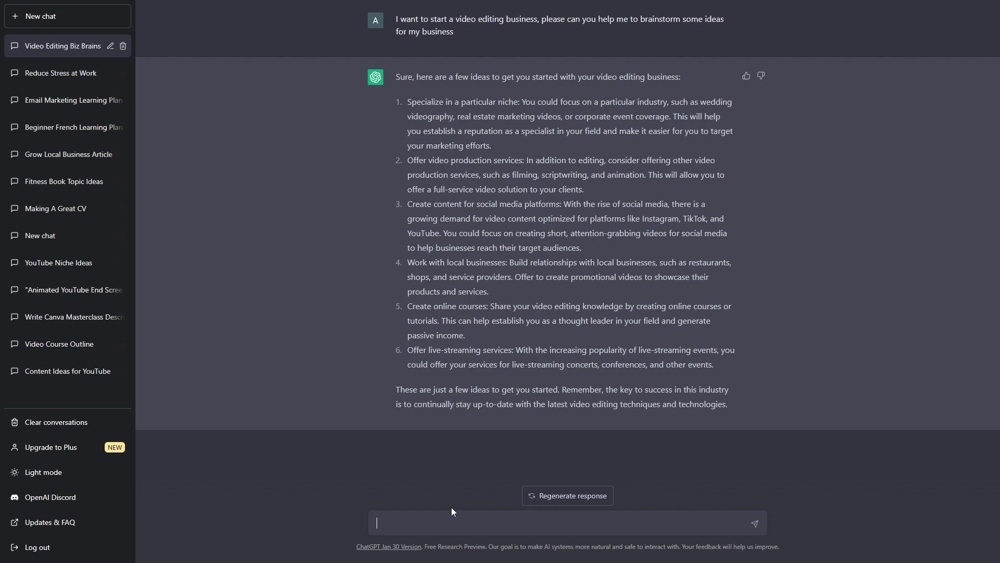
Ask ChatGPT for 10 name ideas for the video editing business.
text(Please can you give me 10 name ideas for )
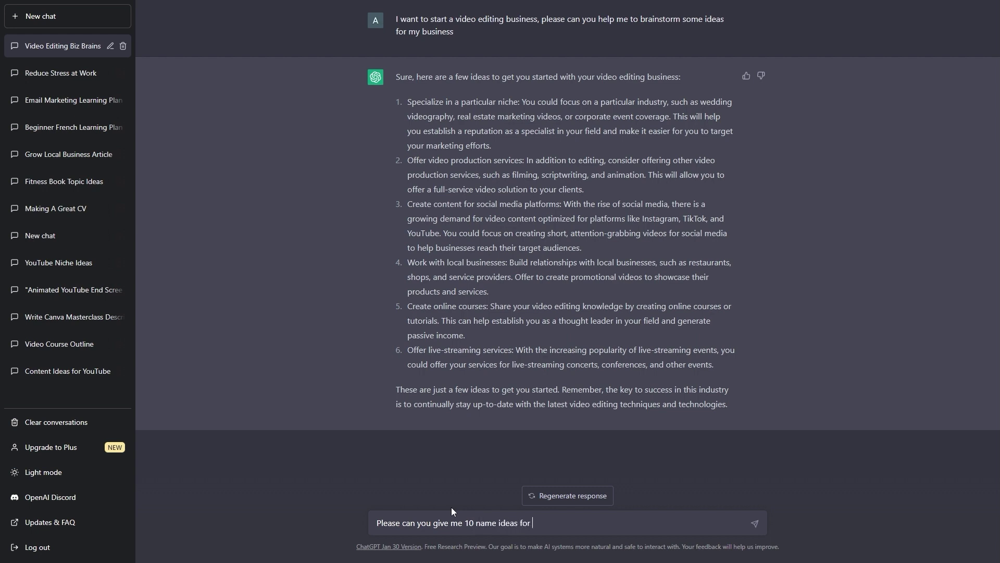
text(my business)
key(Return)
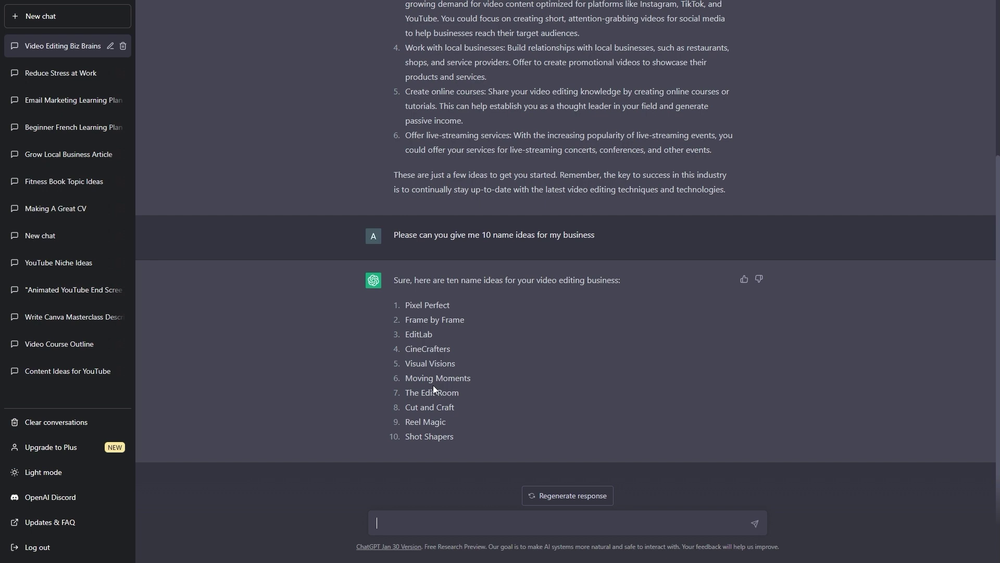
Ask ChatGPT how to get clients for the business, and look back over the business ideas and names.
text(Okay, that's great! Now can you )
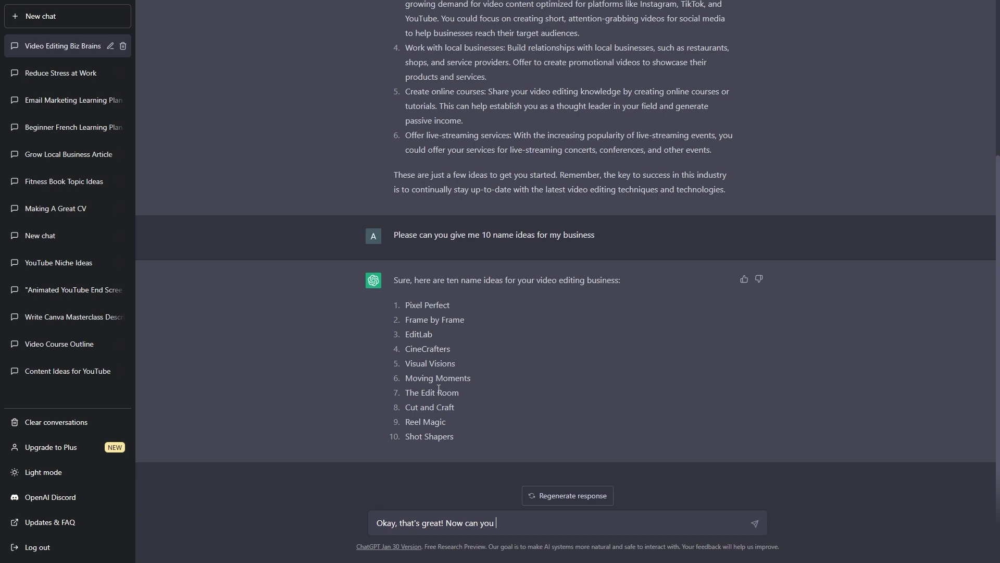
text(tell me how to get clients for my )
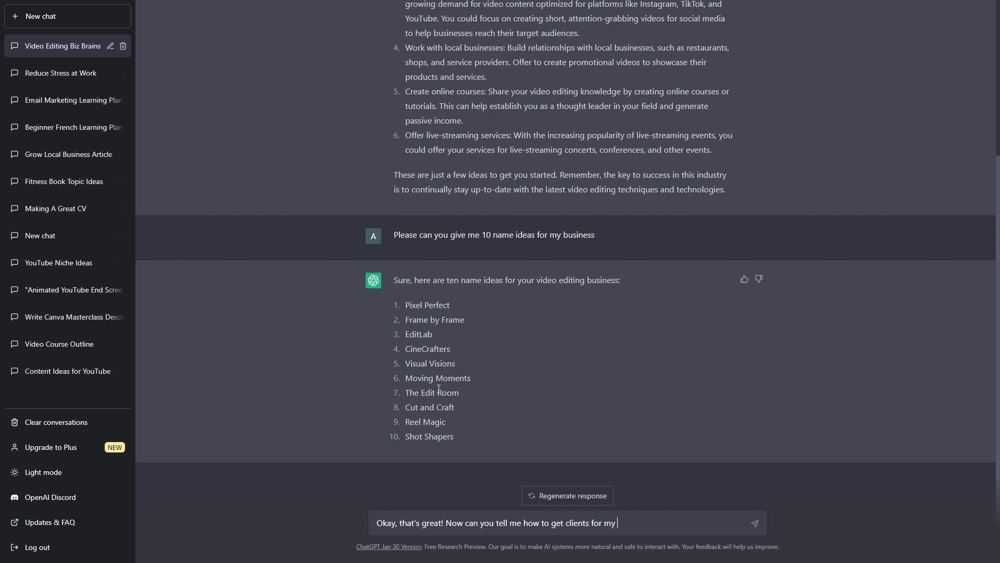
text(business.)
key(Return)
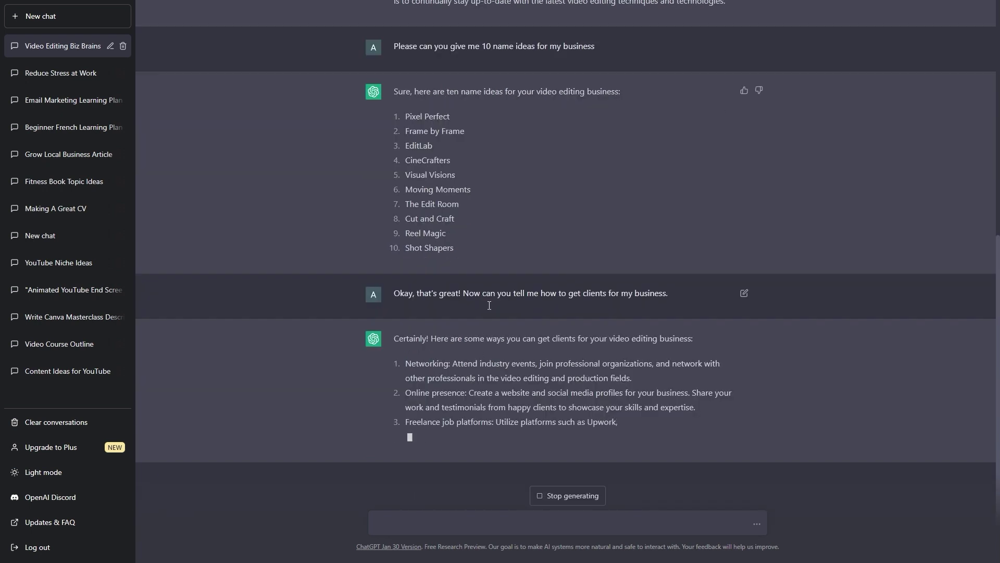
scroll(498, 258, up, 5)
scroll(498, 315, up, 2)
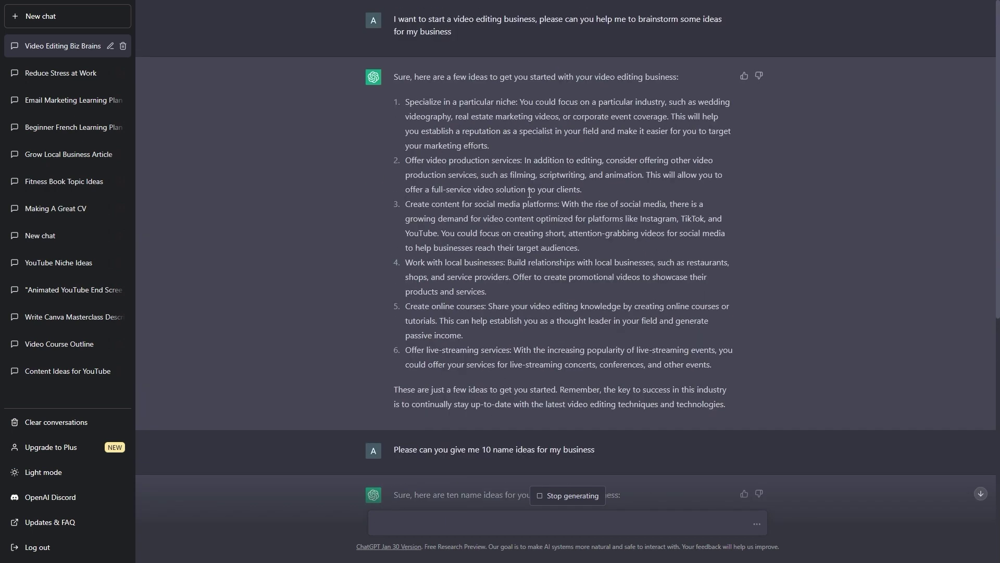
scroll(485, 202, down, 7)
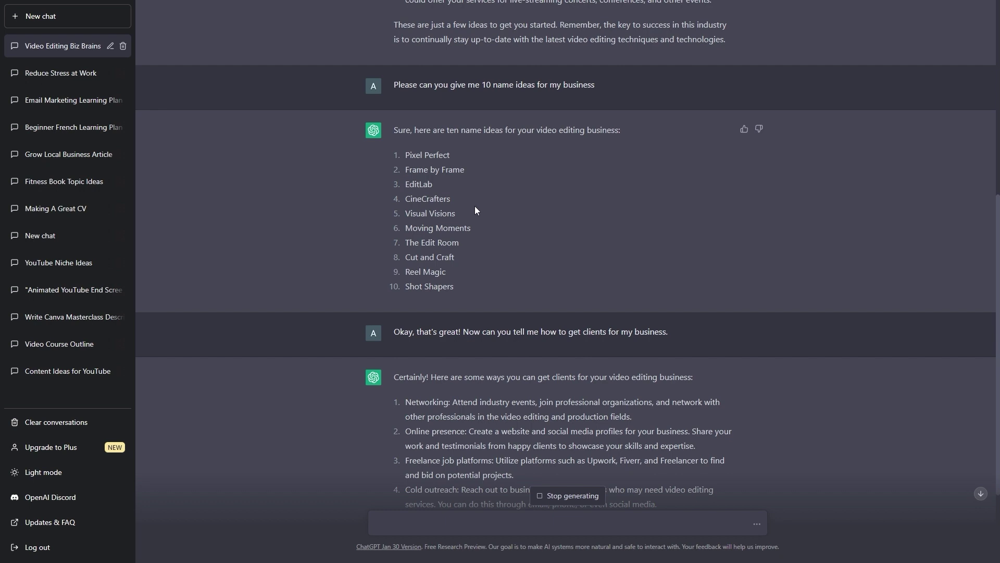
scroll(490, 239, down, 5)
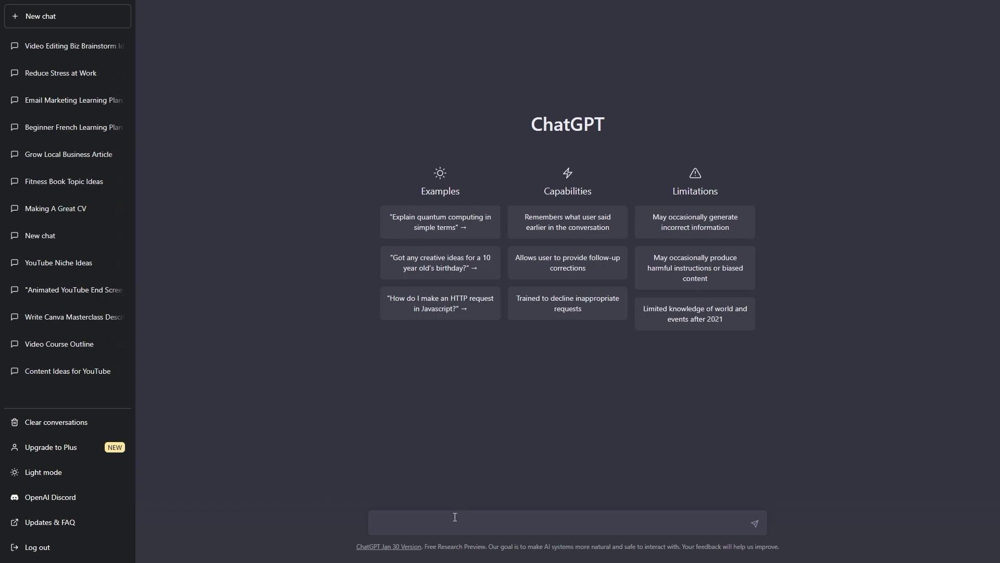
In the new chat, ask who was the top goal scorer in the premier league in the 2016 / 17 season.
text(Who was the top goal scorer in the prem)
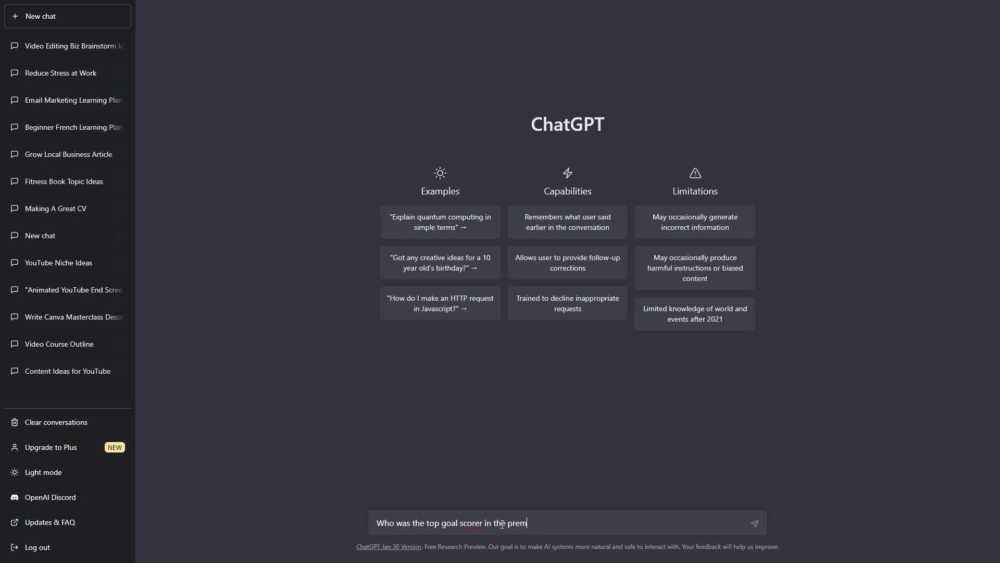
text(ier league in the 2016 / 17 season?)
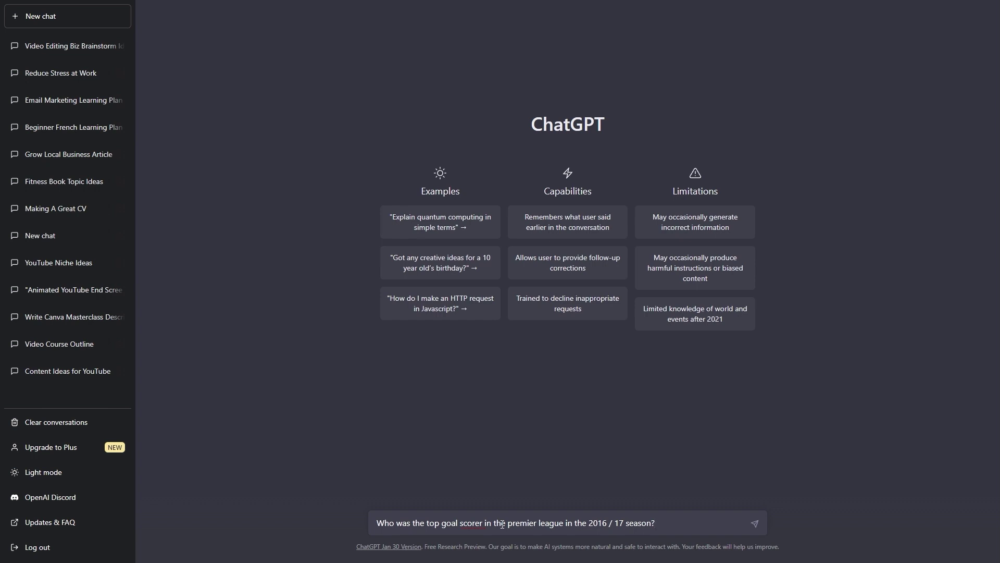
key(Return)
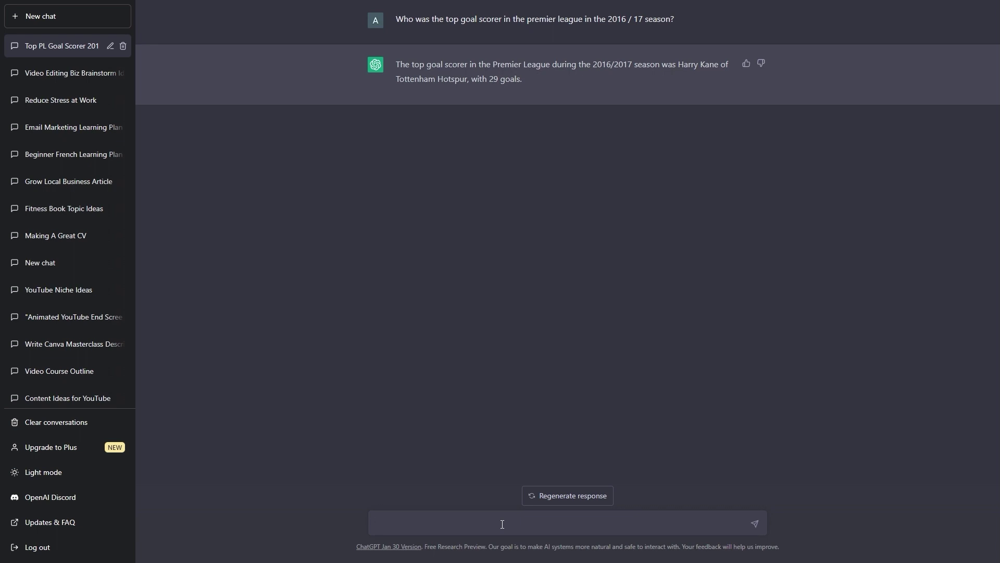
Request the top 10 goal scorers from that season, correcting the misspelled "scoreers" to "scorers" before sending.
text(please give me the top 10 goal scoreers from that season)
right_click(501, 524)
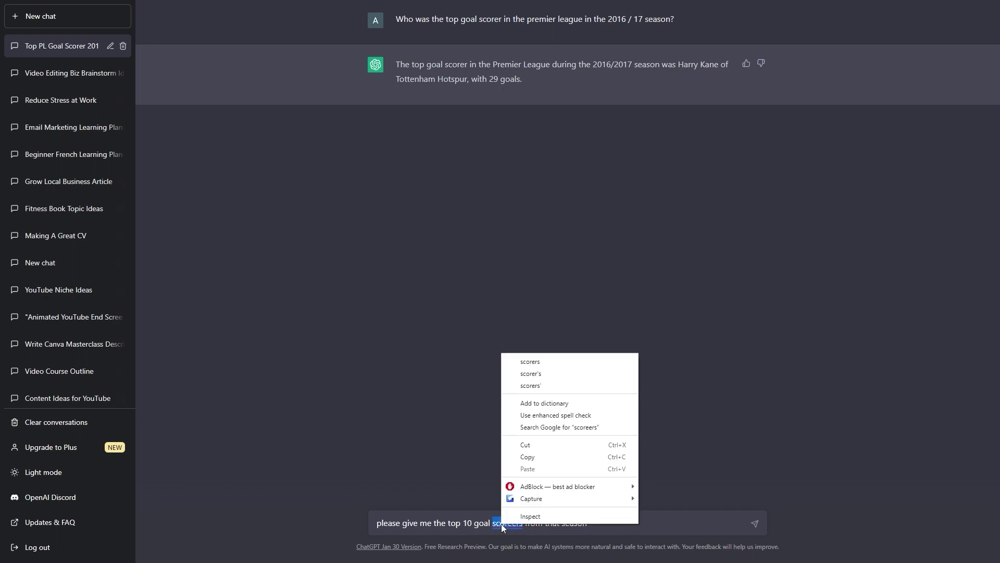
click(553, 361)
key(Return)
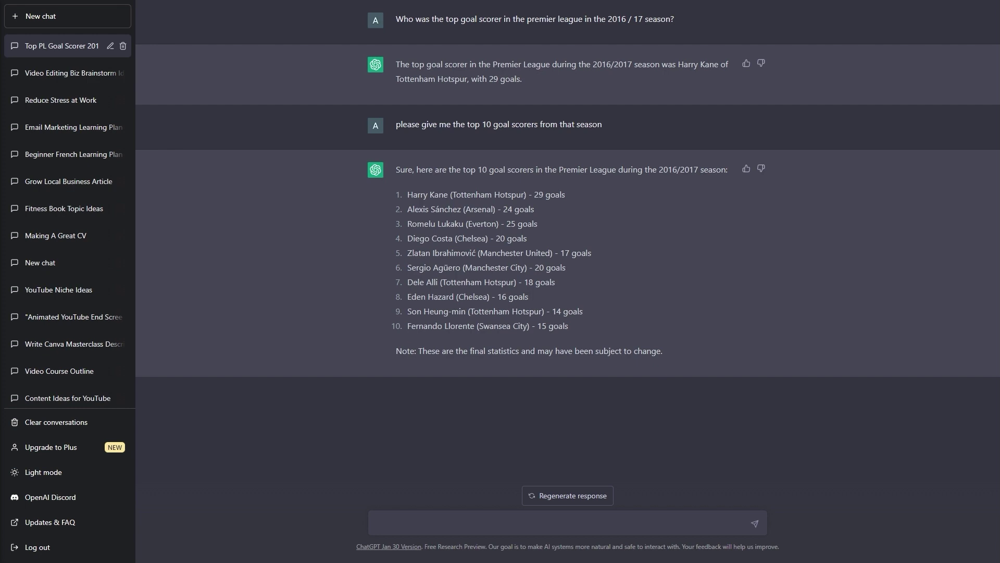
Start a new chat and ask ChatGPT to list 10 books on puppy training.
click(71, 21)
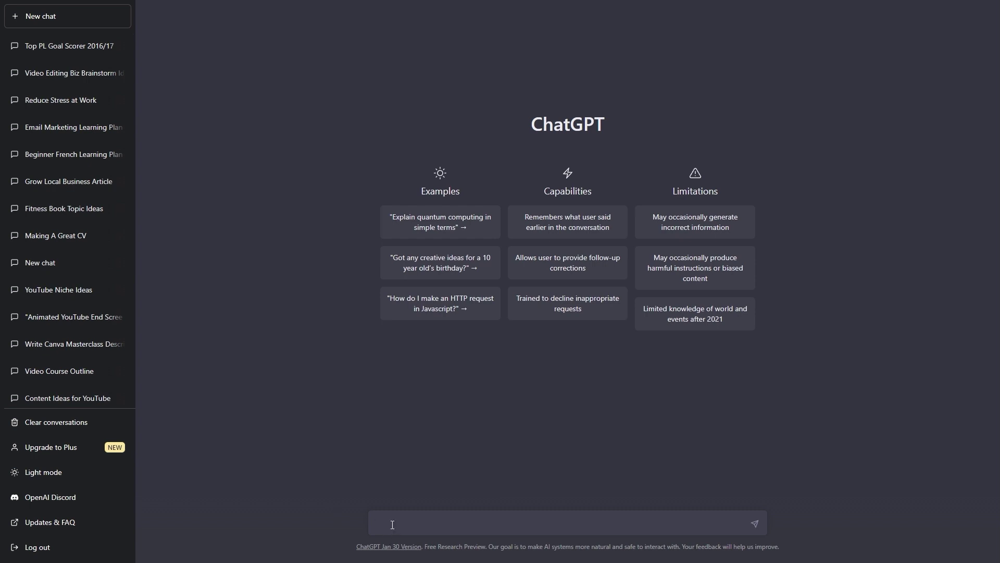
text(List me 10 books on puppy training)
key(Return)
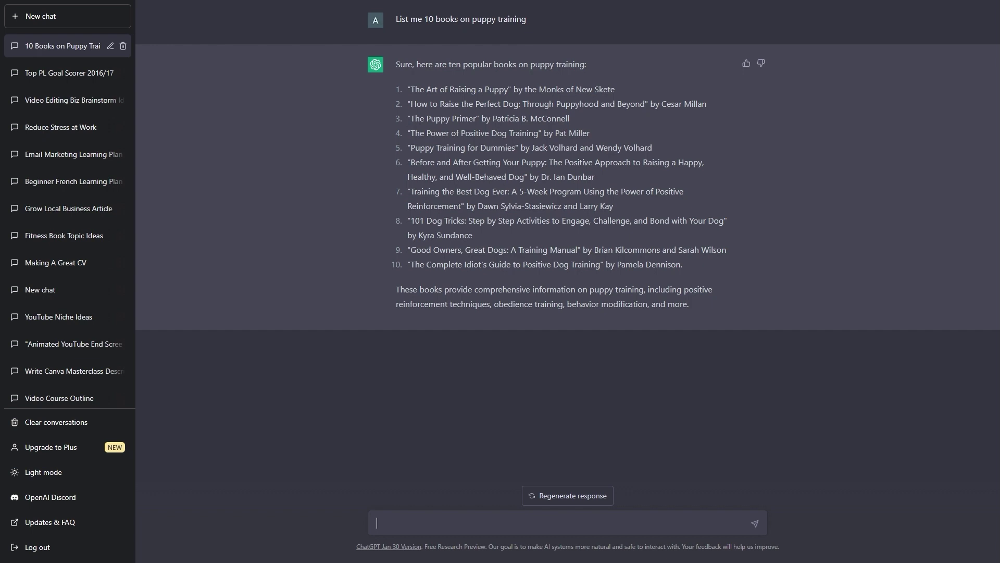
Ask ChatGPT to list 10 videos on puppy training and look back over the answers.
text(c)
text(an you list)
text( 10 vid)
text(eos on p)
text(uppy t)
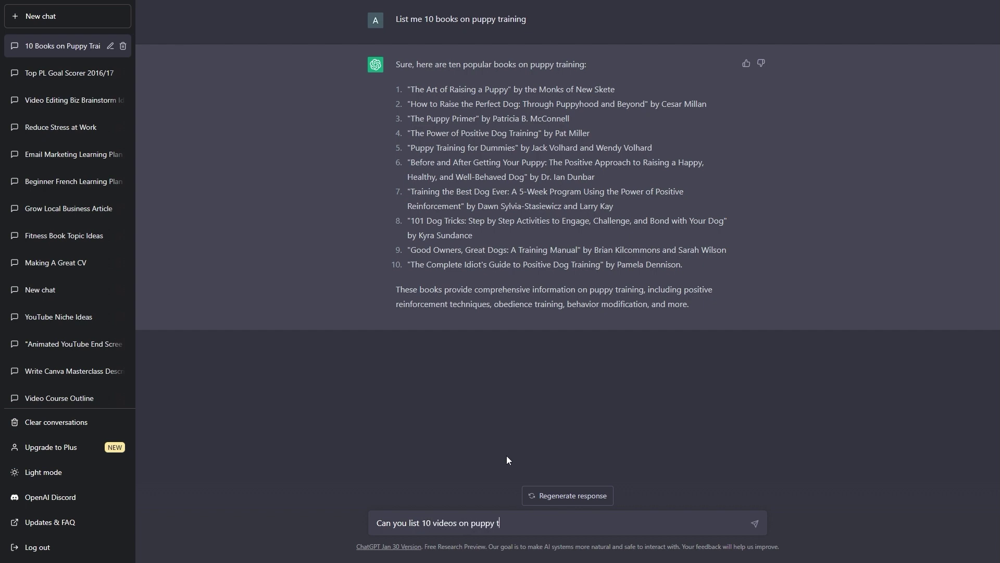
text(raining)
key(Return)
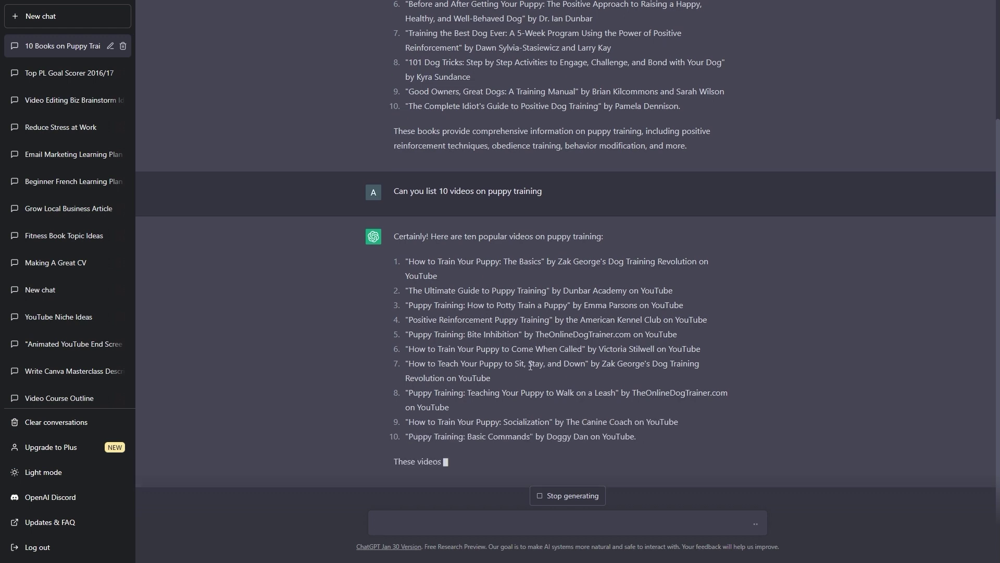
scroll(527, 362, up, 3)
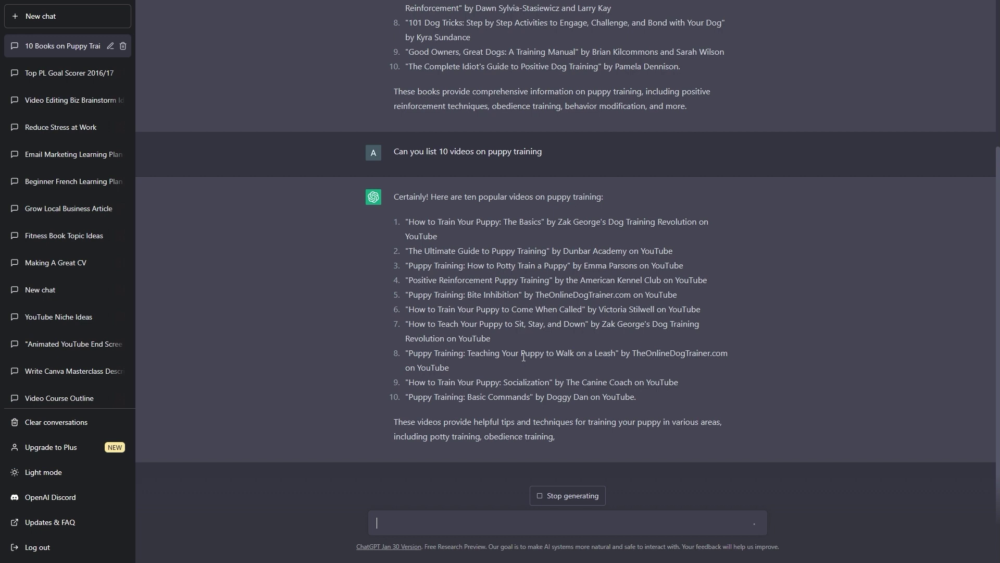
scroll(379, 337, up, 1)
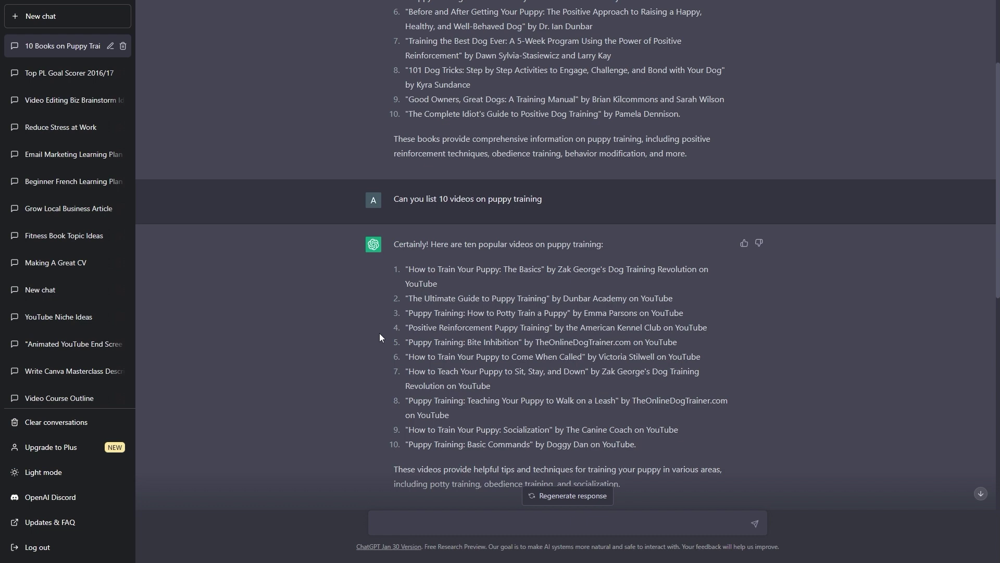
click(70, 20)
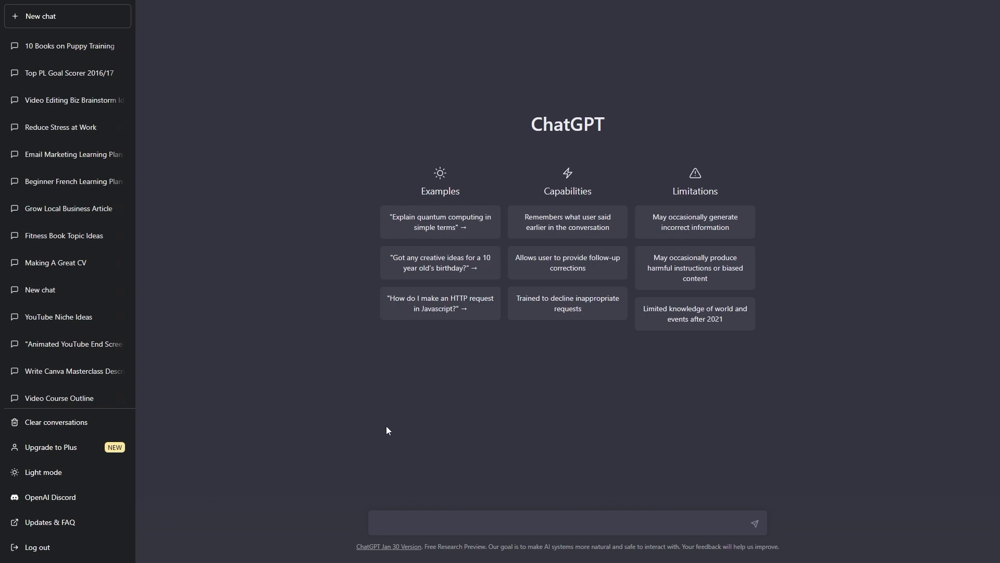
click(412, 514)
text(Provide a summary using bulle)
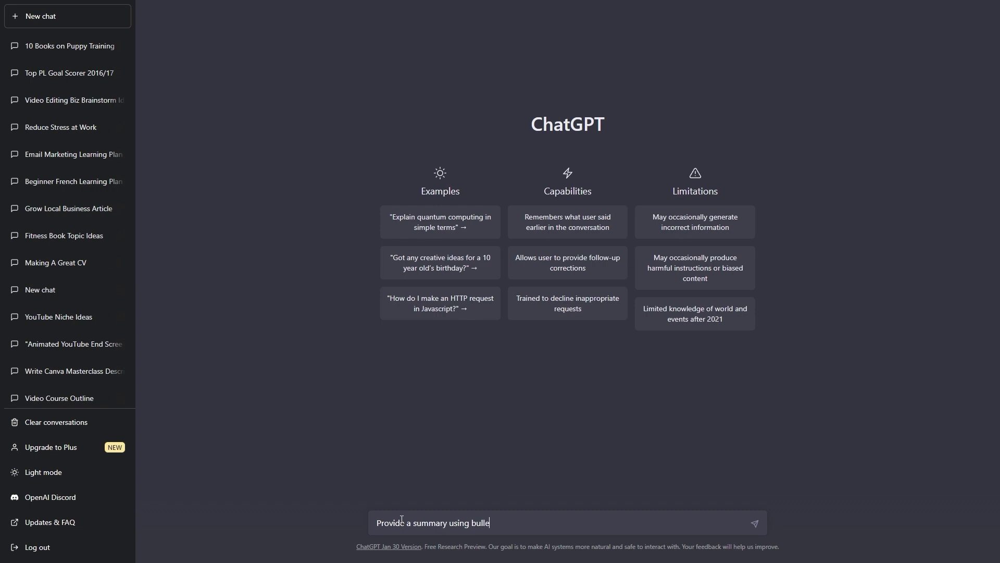
text(t points of:)
text(https://later.com/blog/tiktok-marketing/)
key(Return)
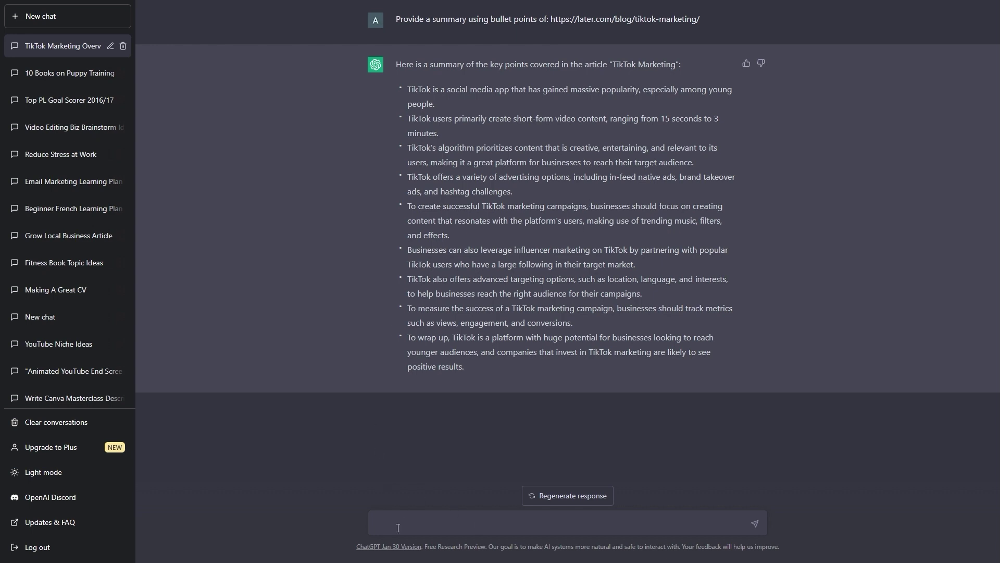
text(Explain)
text(https://later.com/blog/tiktok-marketing/)
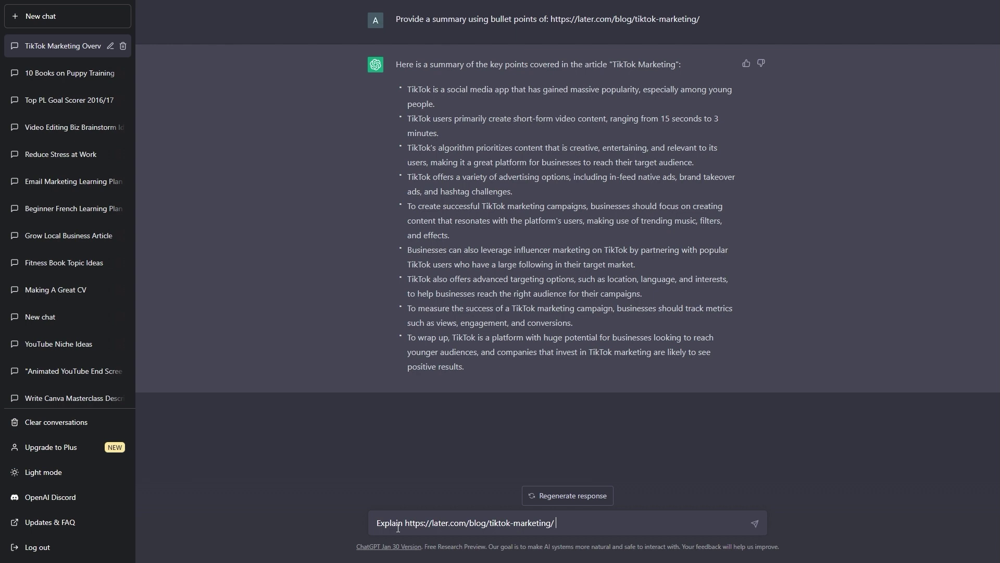
text(like I'm 5 years old.)
key(Return)
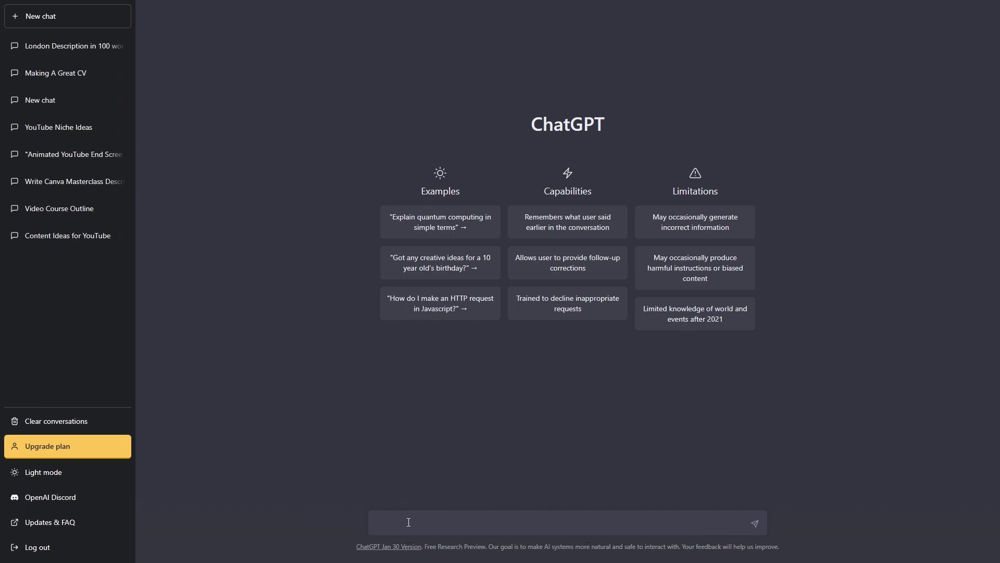
In the empty chat, ask for 10 specific topic ideas for a book in the fitness niche.
text(I want to write a book in the fitness niche. Please can you give me 10)
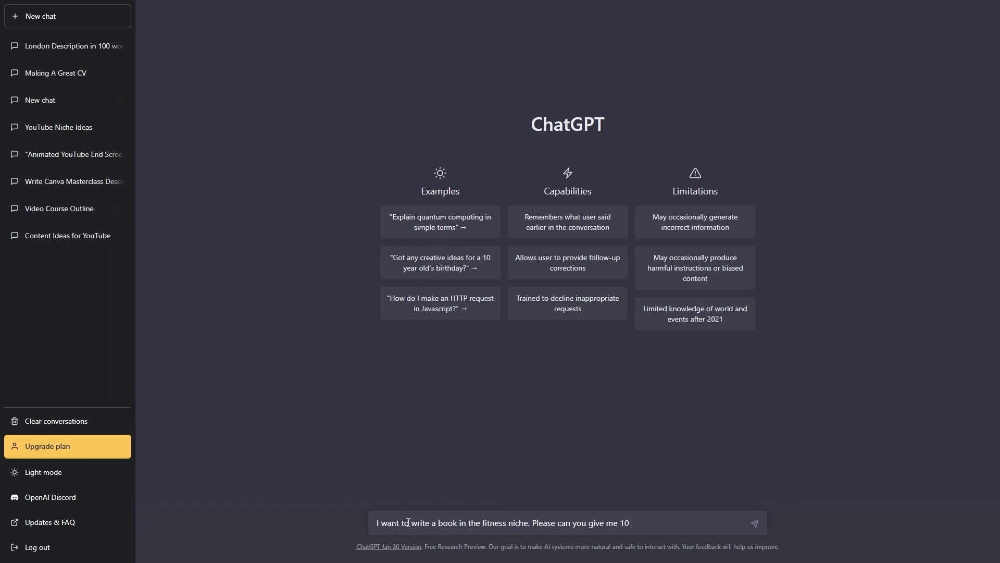
text( specific topic ideas for my book)
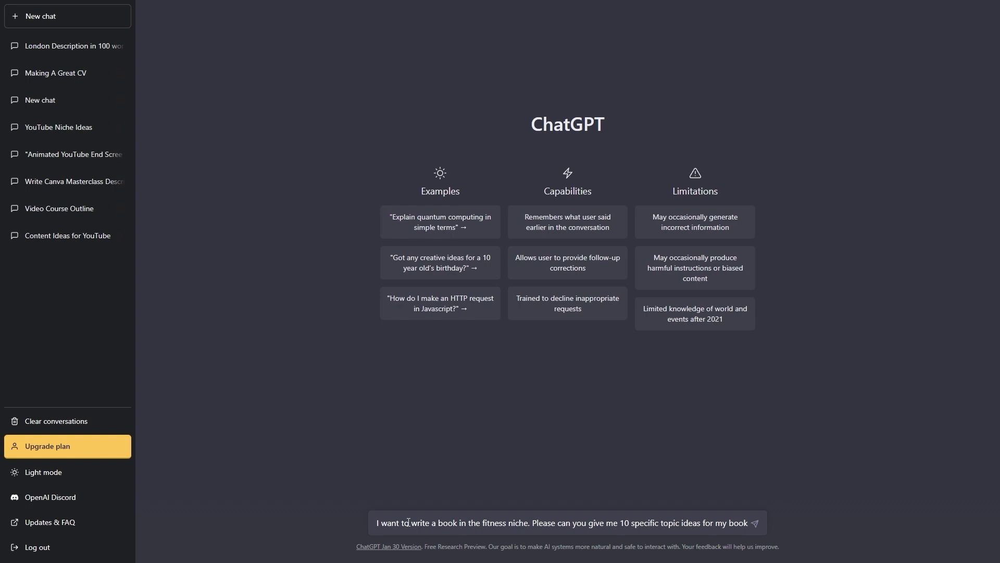
key(Return)
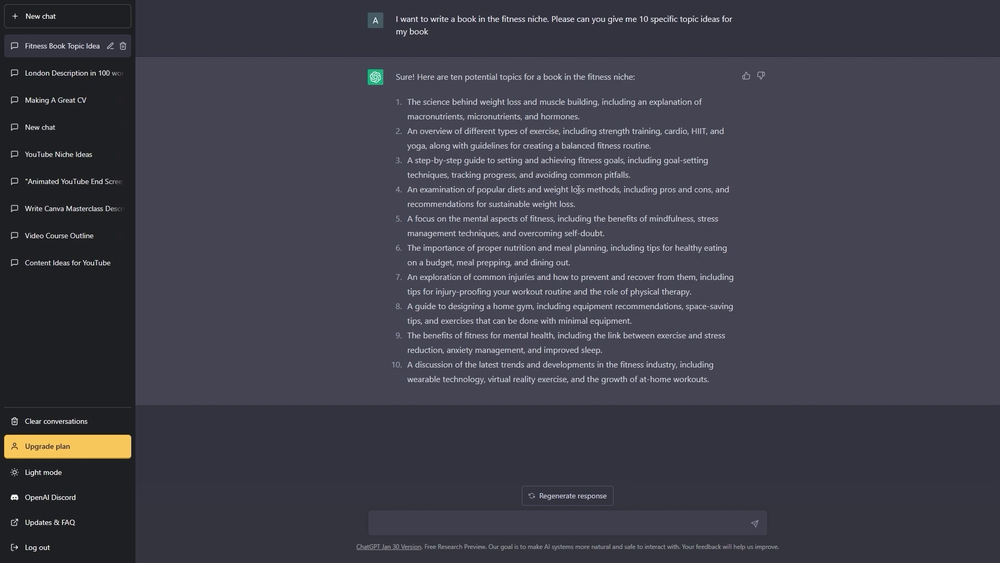
Ask ChatGPT to turn the 4th topic idea into 10 possible book title ideas.
text(Please)
text(can you turn the 4th topic i)
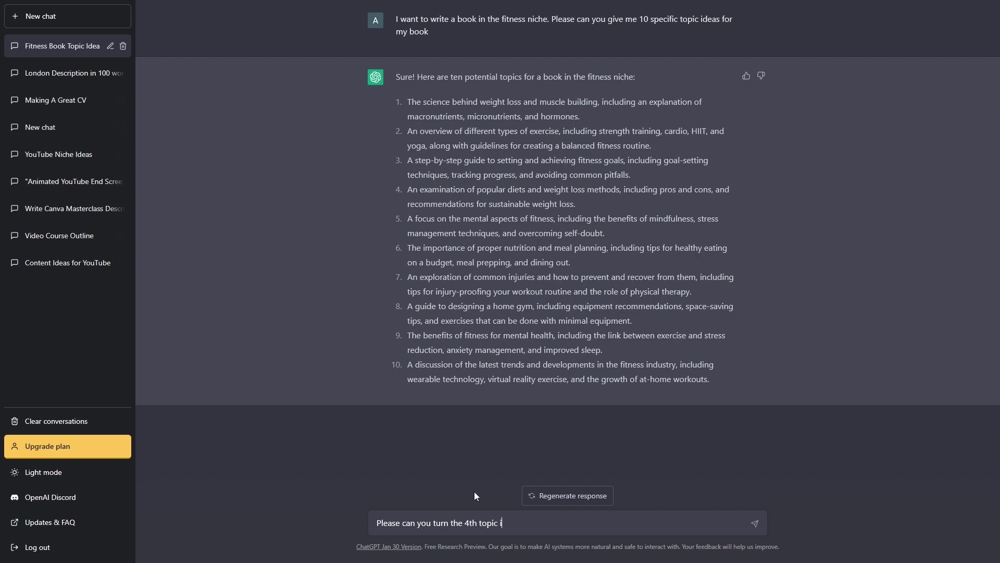
text(dea into 10 possible book t)
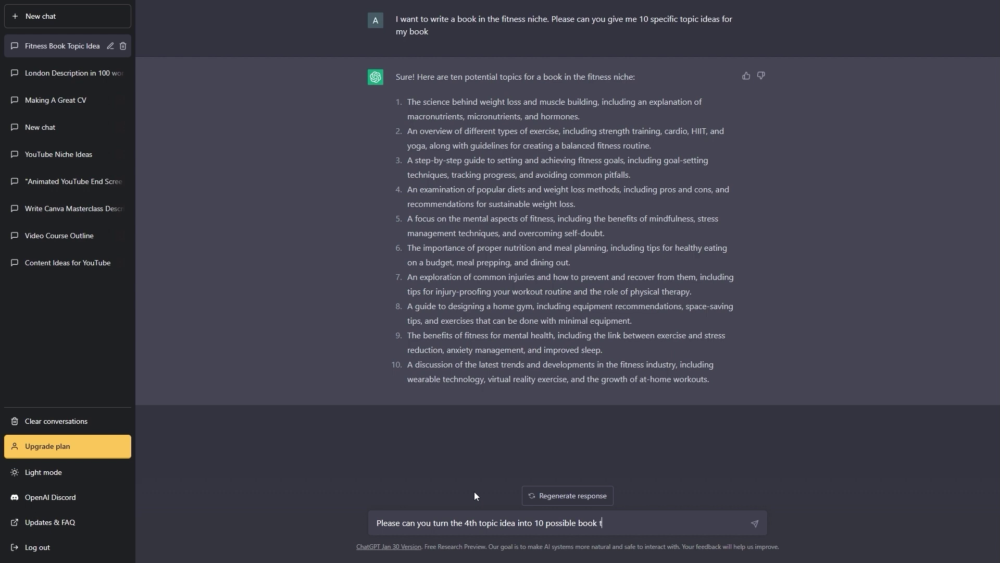
text(itle ideas)
key(Return)
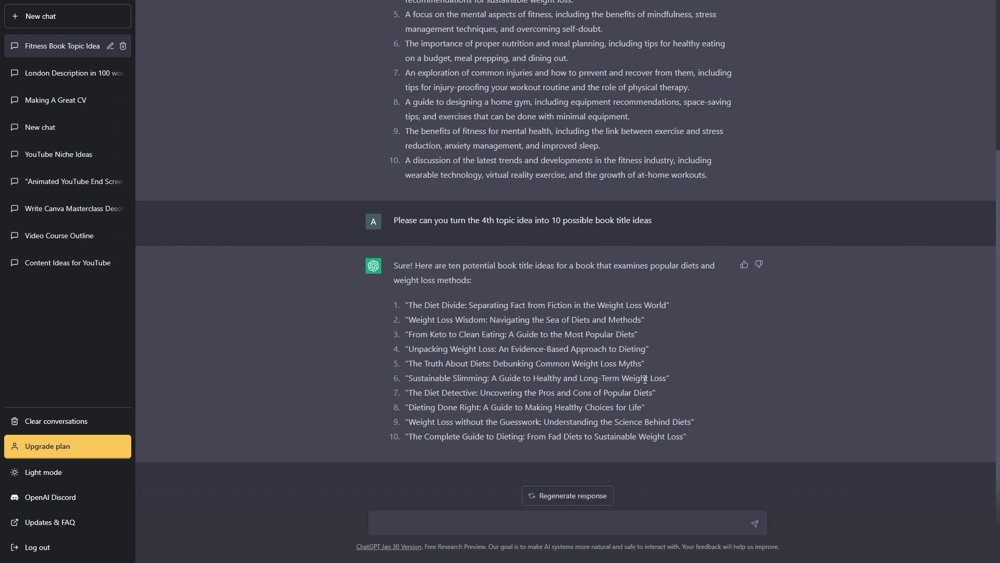
Ask ChatGPT to turn the 6th book title into a book outline.
click(402, 523)
text(Please can you turn the 6th book title, int)
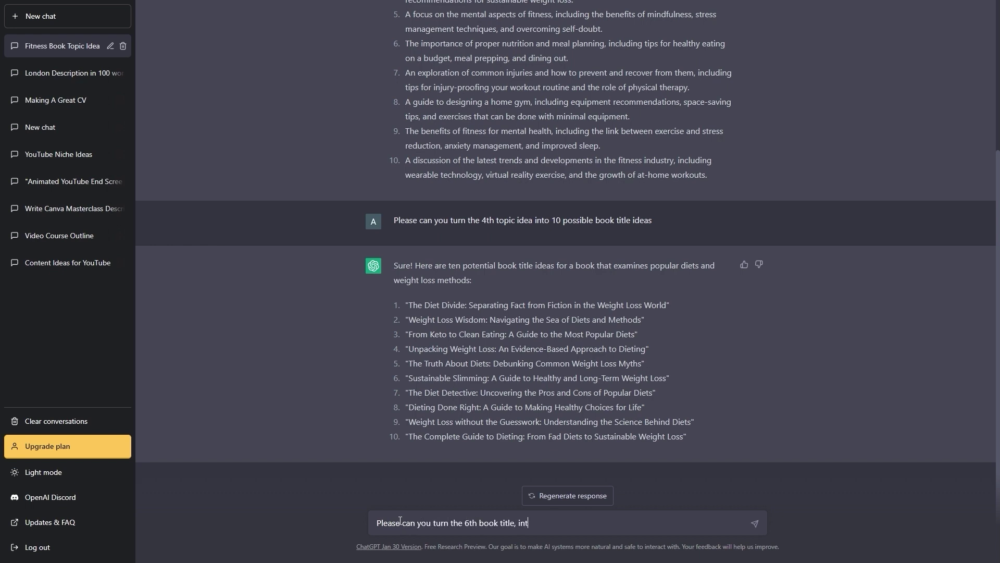
text(o a book outline)
key(Return)
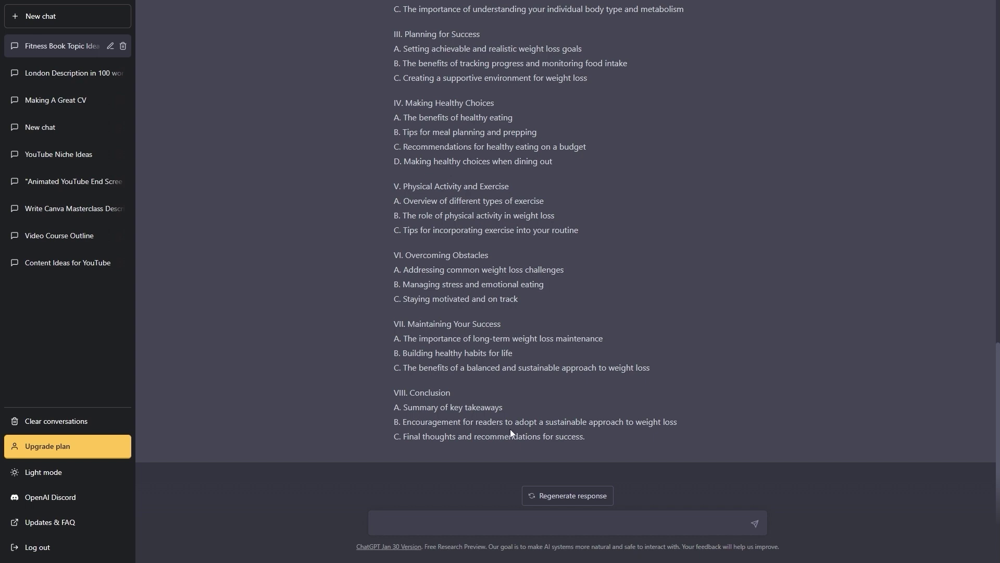
Switch to the "Sustainable Slimming" page in Notion, start it as an empty page and enter "Introduction" as the first line.
scroll(493, 397, up, 8)
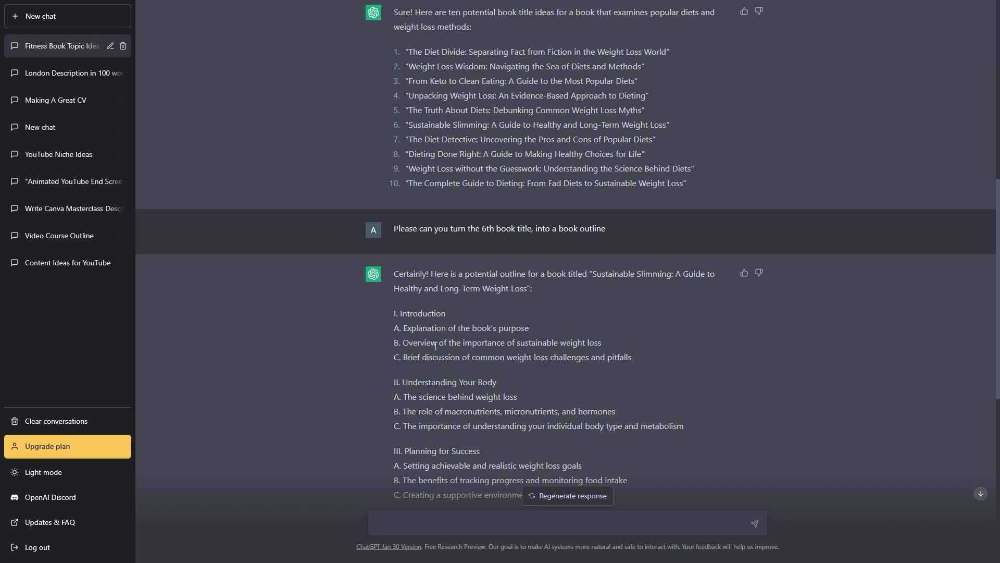
key(alt+Tab)
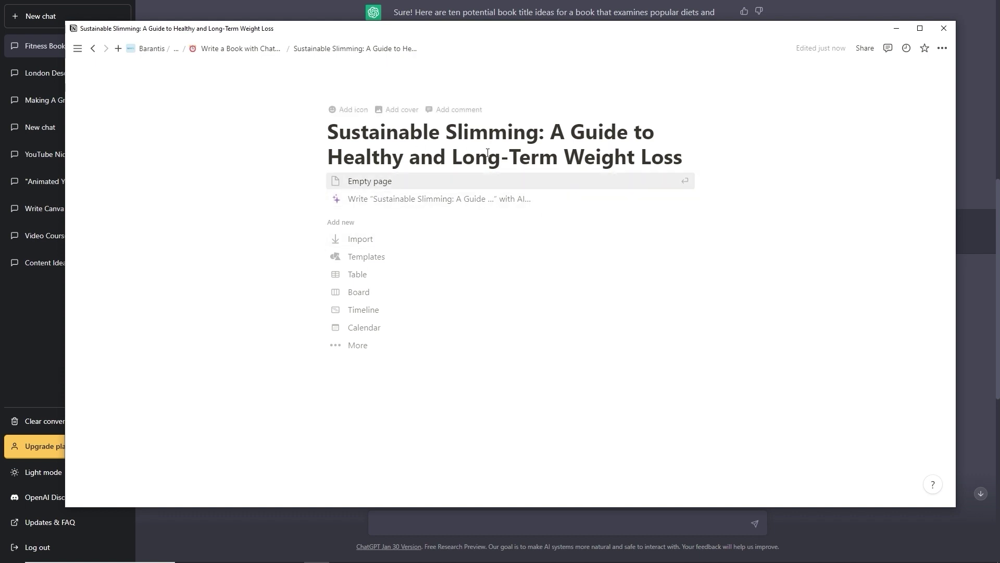
key(Return)
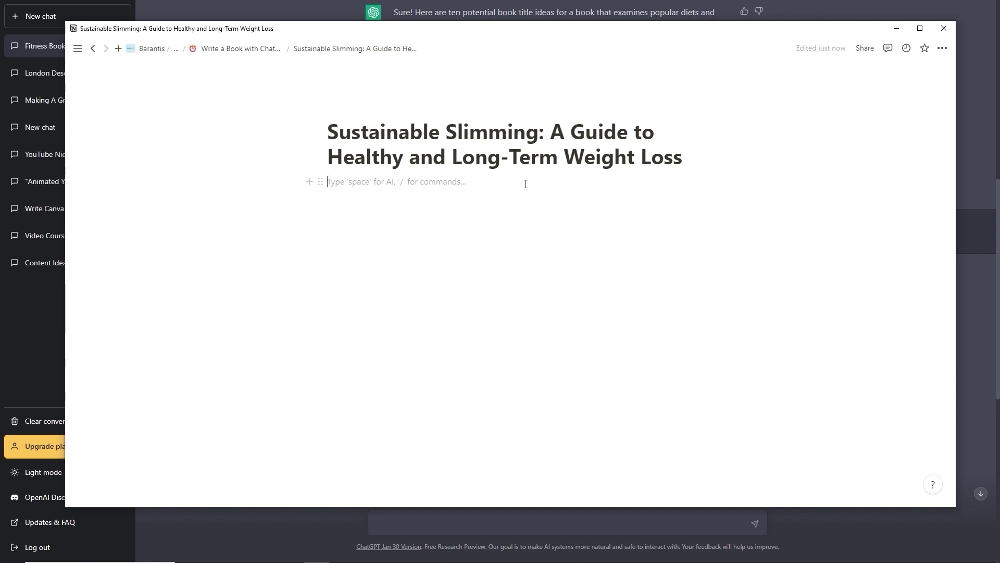
text(Introduction)
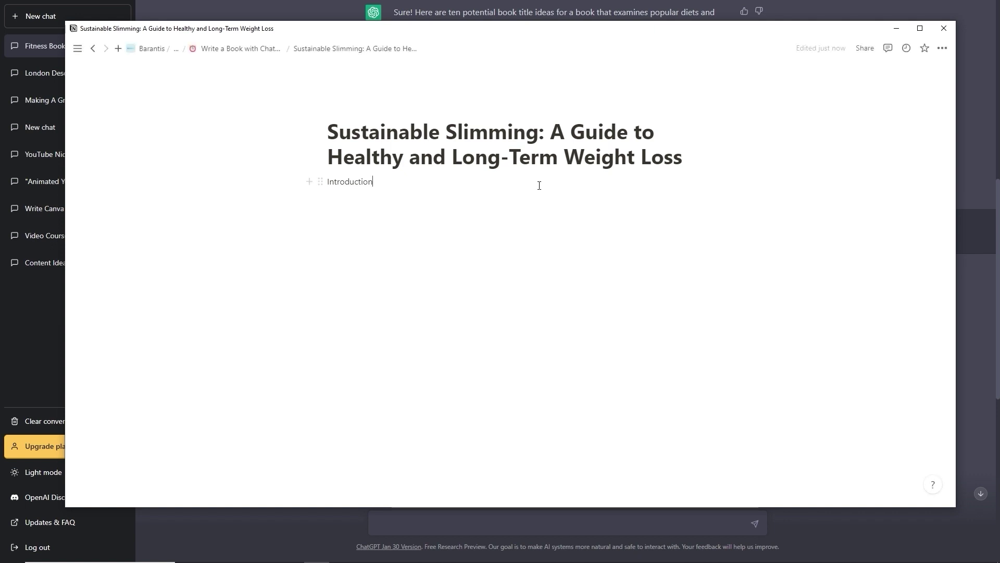
Narrow the Notion window and copy the outline heading "Understanding Your Body" from ChatGPT onto the line below "Introduction".
drag(65, 155, 582, 157)
scroll(435, 310, down, 1)
scroll(434, 311, down, 2)
drag(498, 278, 404, 280)
key(ctrl+c)
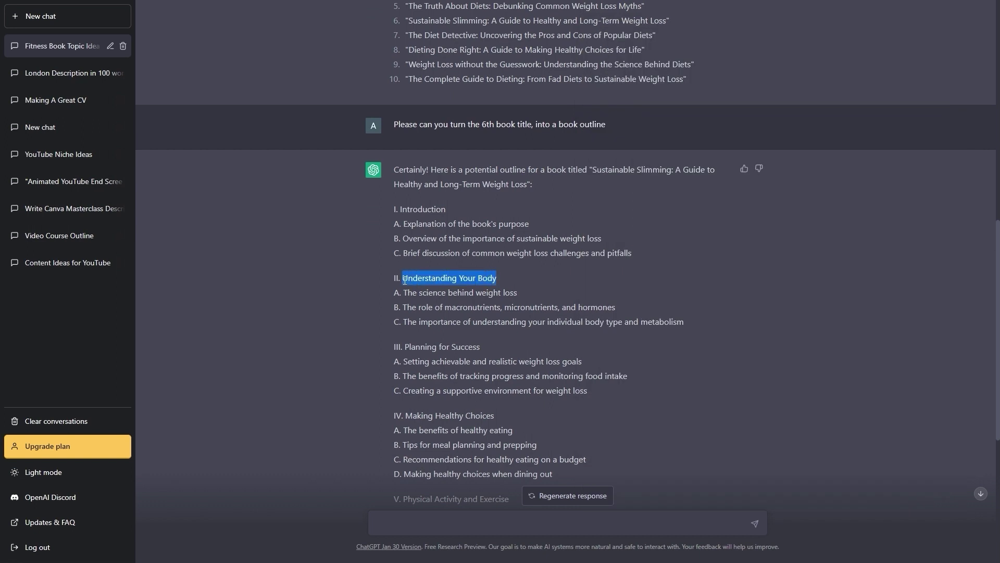
key(alt+Tab)
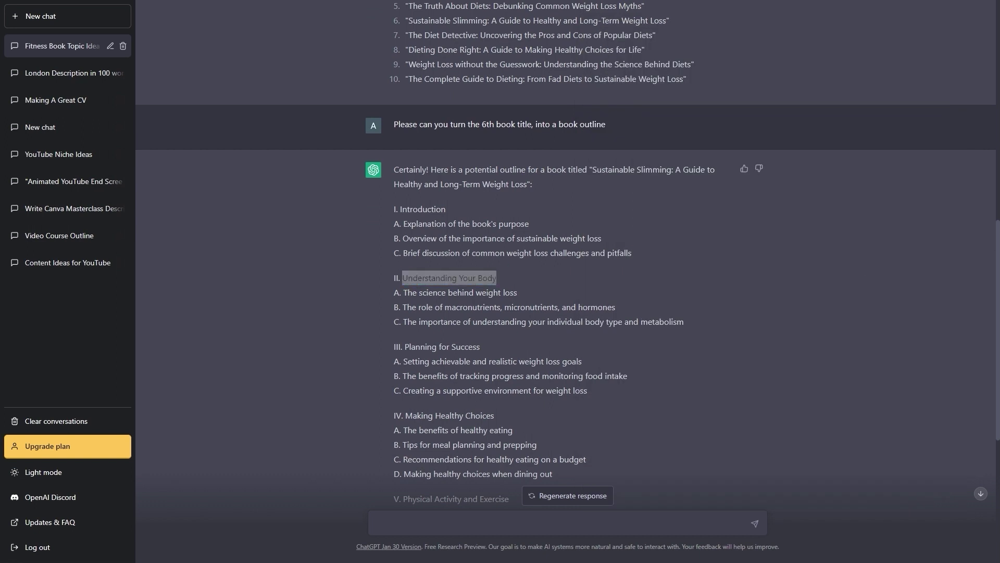
click(656, 223)
key(ctrl+v)
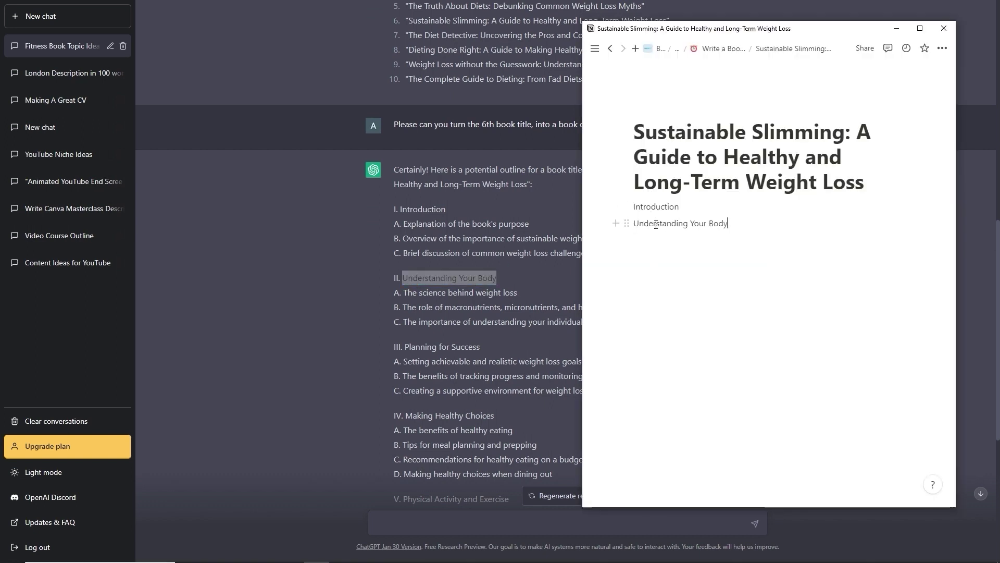
Add the chapter lines "Planning for Success" and "Making Healthy Choices" to the Notion page.
key(Return)
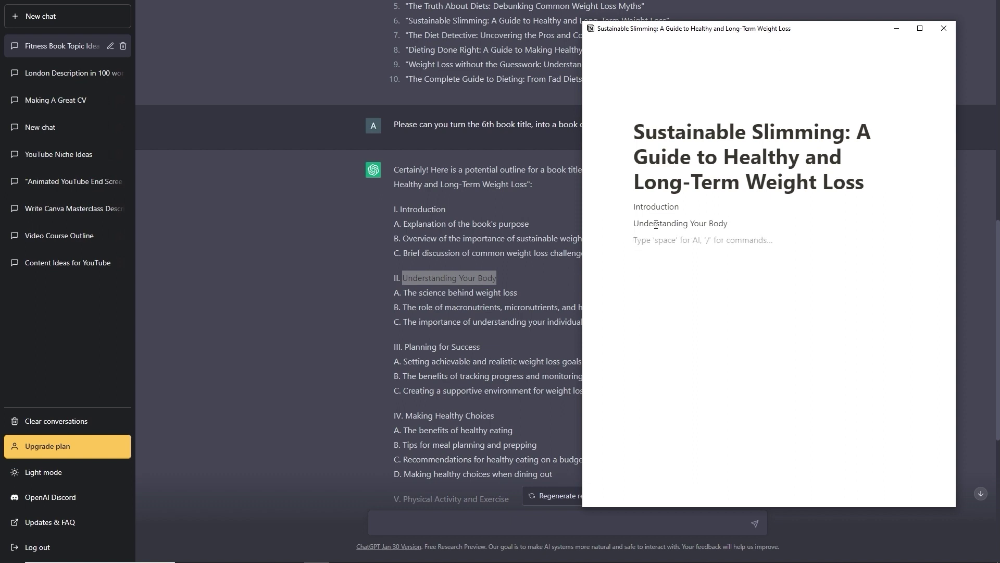
text(Planning for Success)
key(Return)
text(Making Healthy Choices)
key(Return)
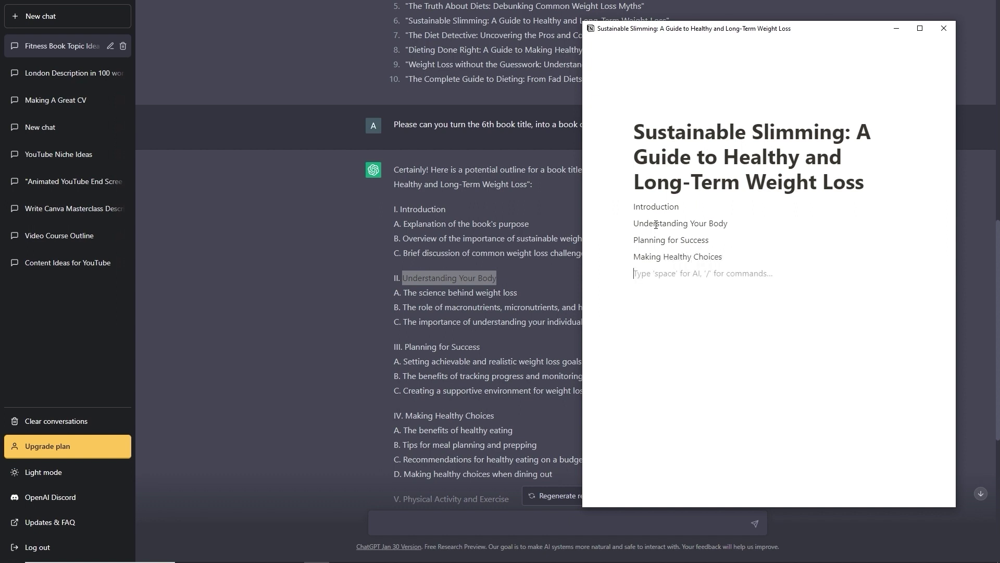
Add the chapter lines "Physical Activity and Exercise" and "Overcoming Obstacles" below "Making Healthy Choices".
scroll(423, 264, down, 5)
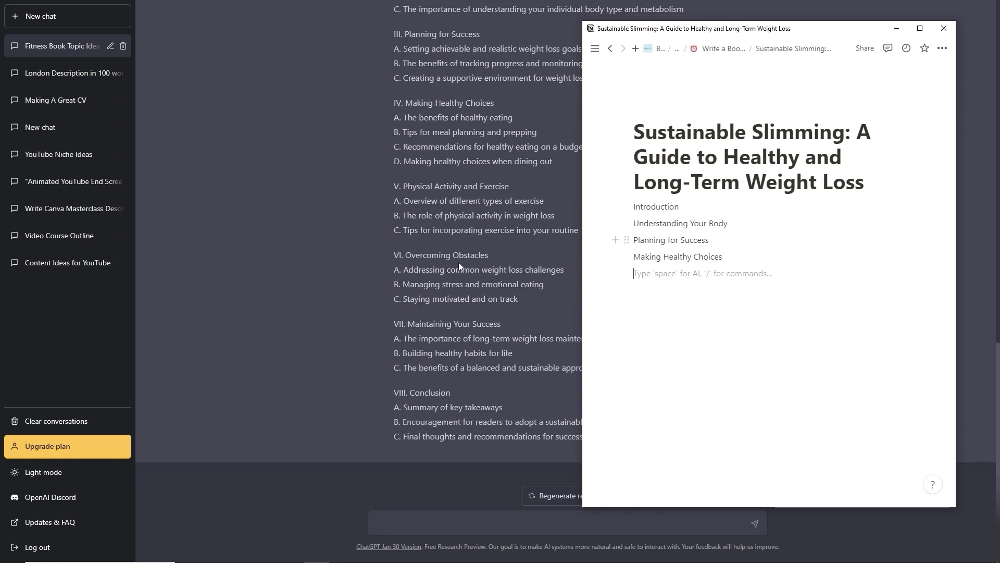
text(Phy)
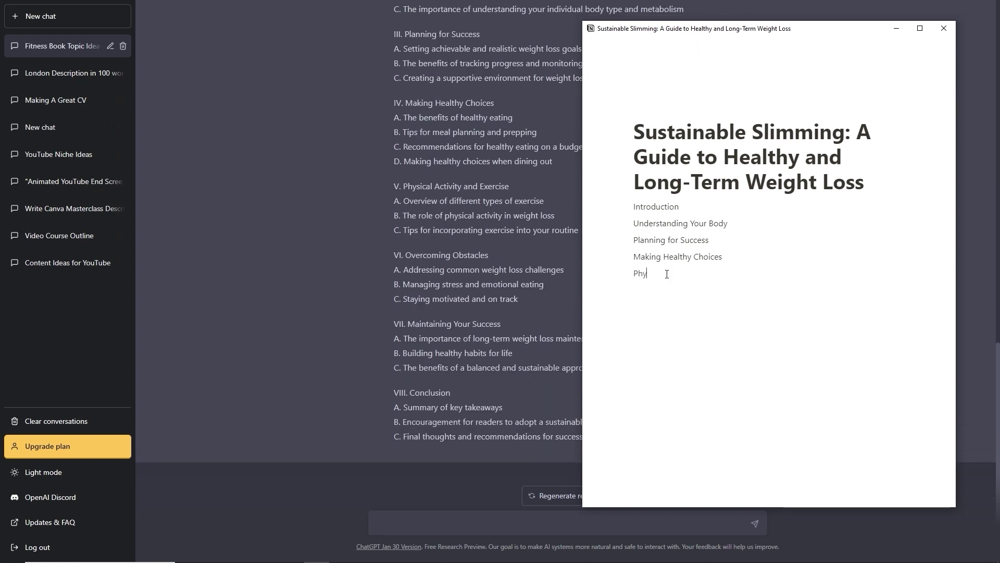
text(sical AS)
text(tivity and)
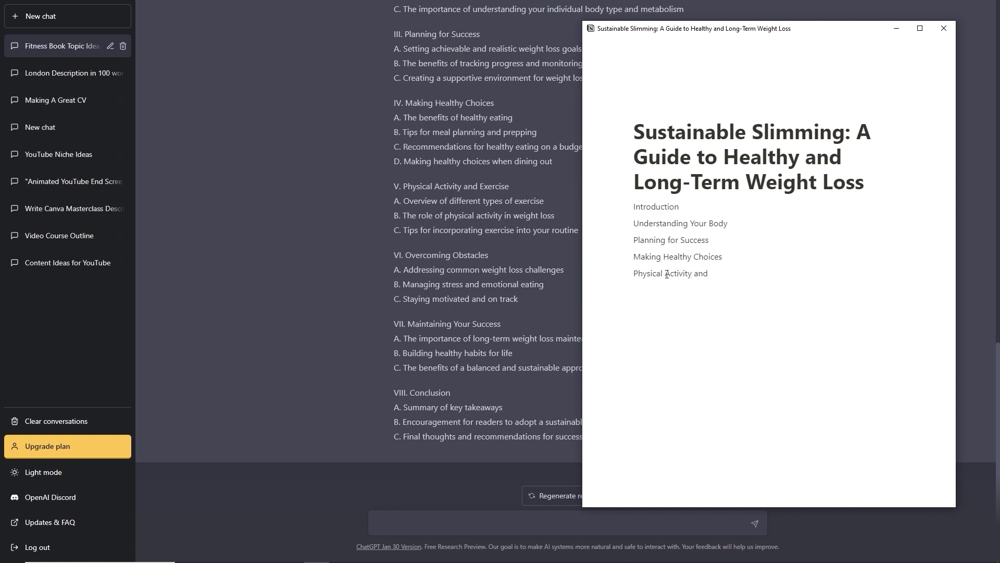
text( Exercise)
key(Return)
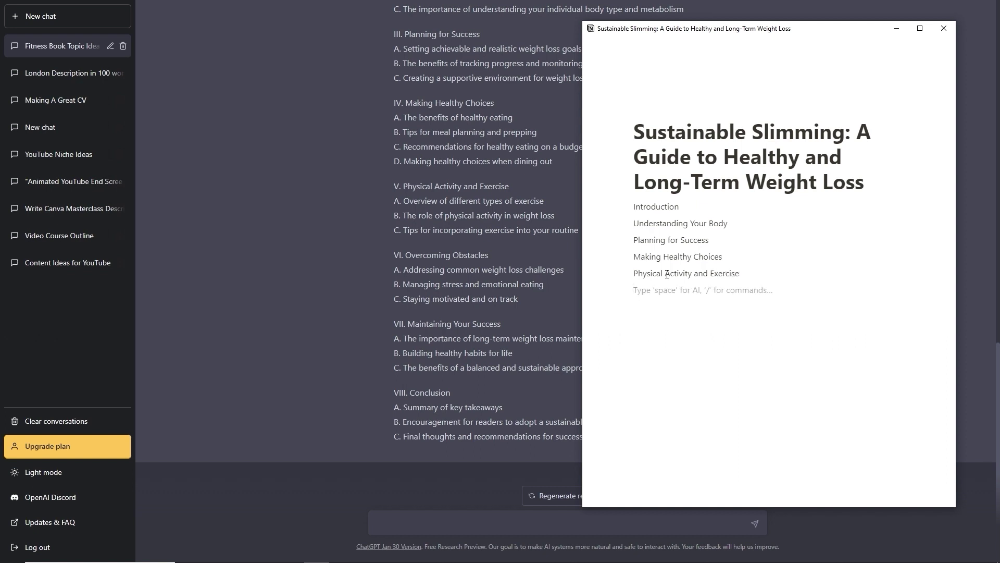
text(Over)
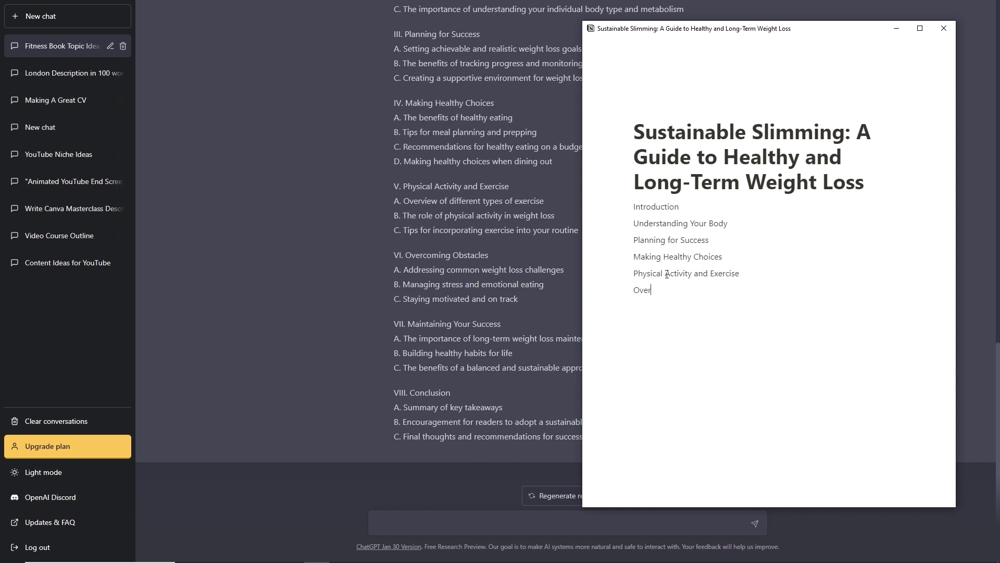
text(coming Obstacles)
key(Return)
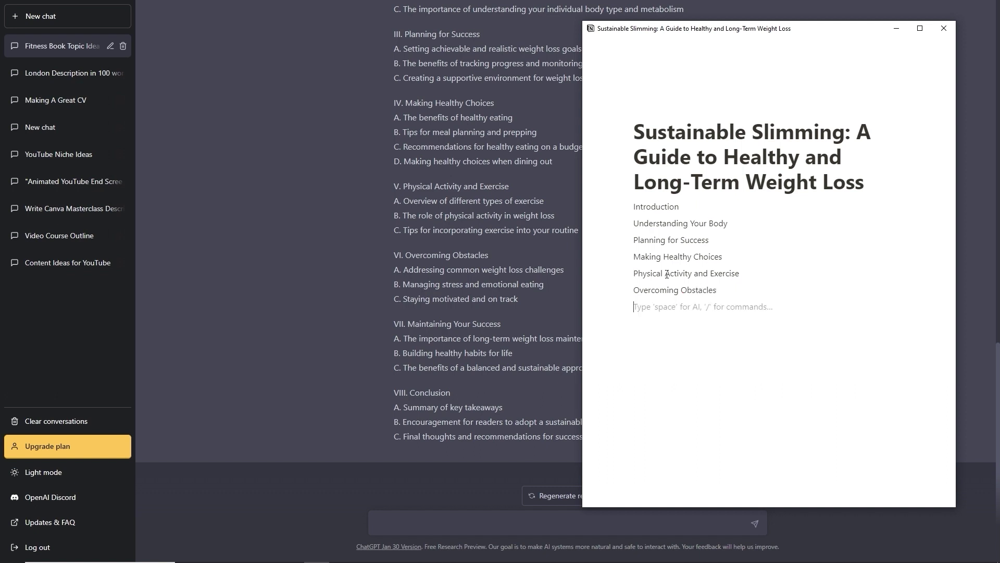
Finish the chapter list with the lines "Maintaining Your Success" and "Conclusion".
text(Maintaining Your Sc)
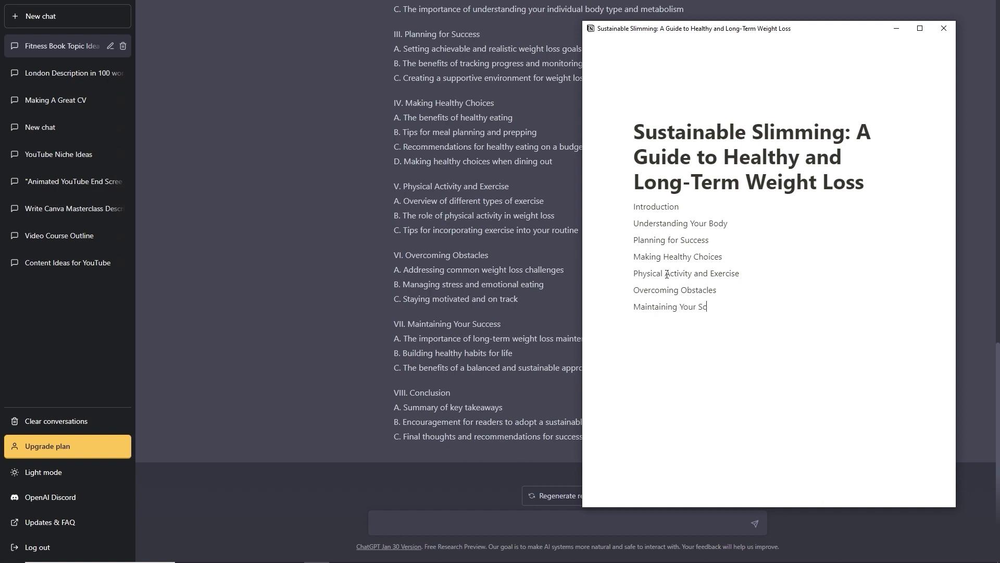
key(BackSpace)
text(uccess)
key(Return)
text(Conclusion)
Turn all the chapter lines from "Introduction" to "Conclusion" into pages.
drag(625, 335, 634, 198)
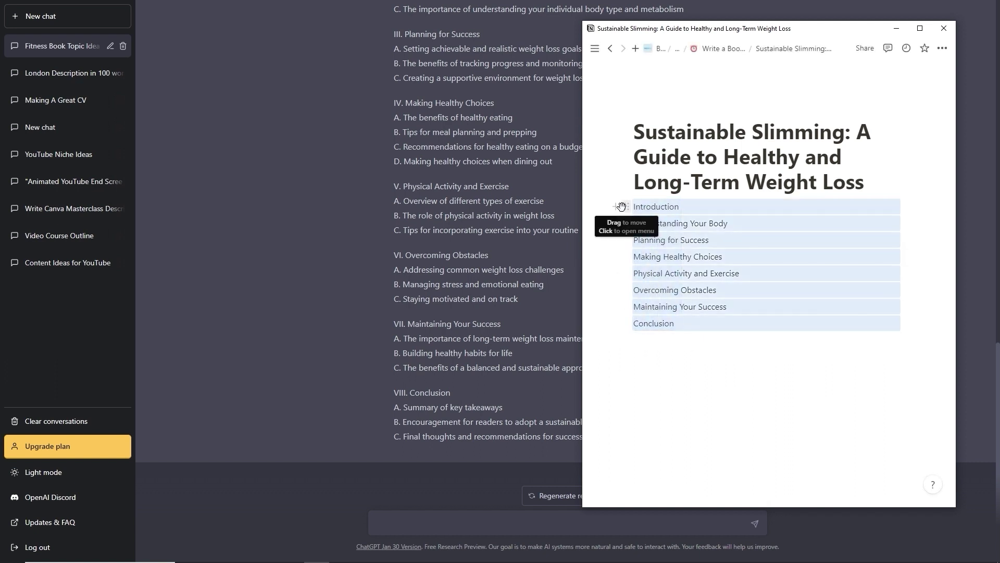
click(621, 207)
mouse_move(693, 191)
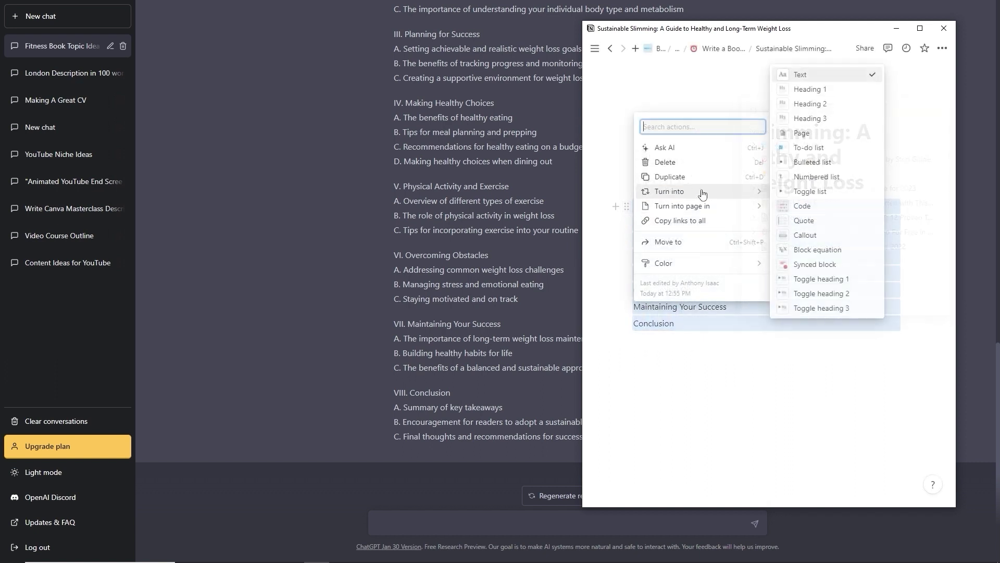
click(802, 133)
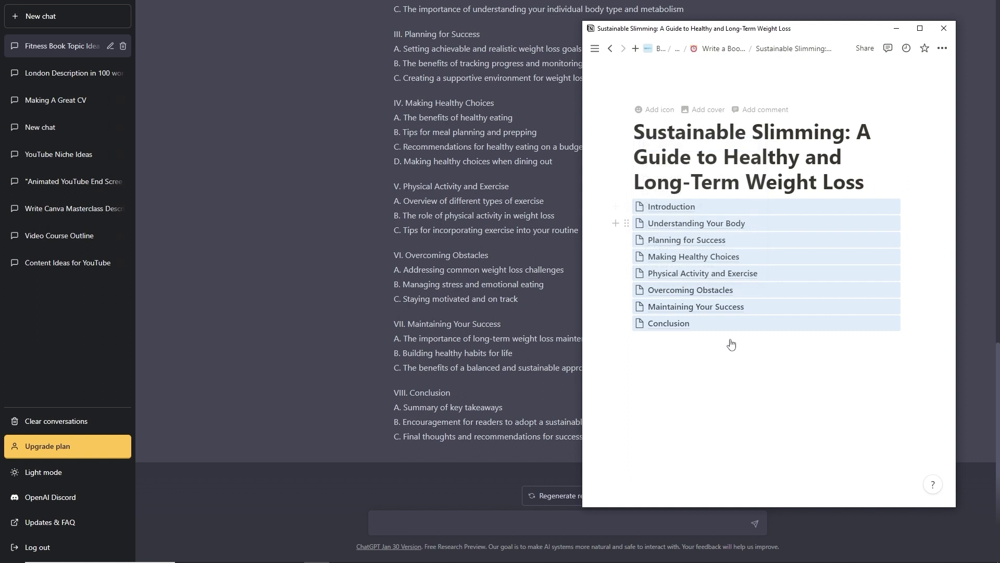
Open the Introduction page in Notion, and in ChatGPT request the introduction chapter for the book.
click(669, 210)
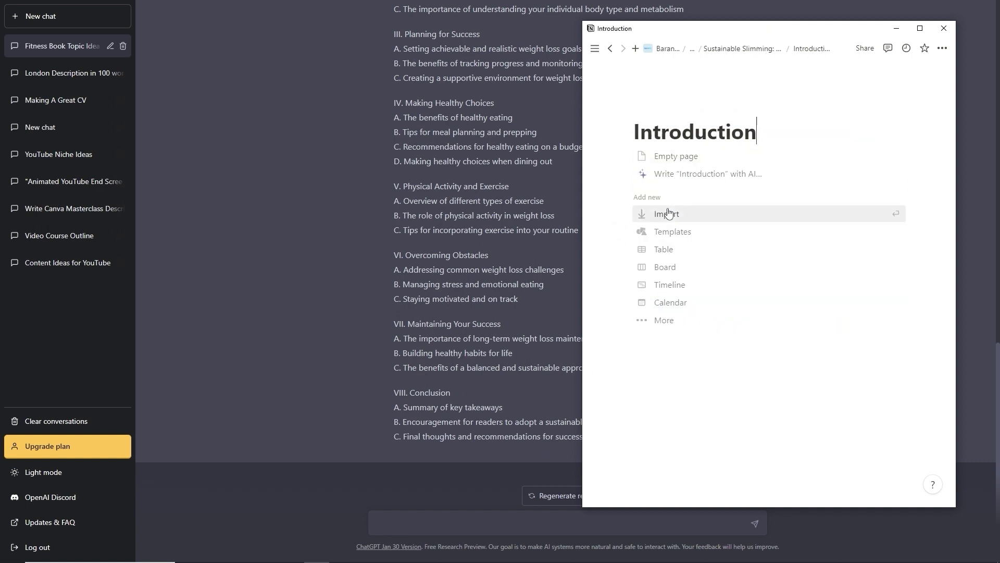
click(443, 526)
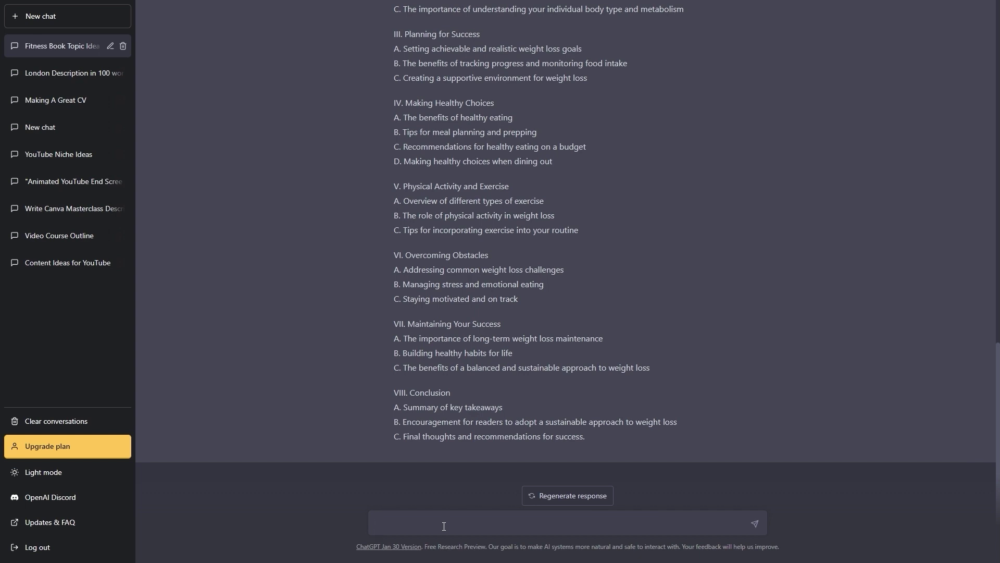
text(Please can you write the introf)
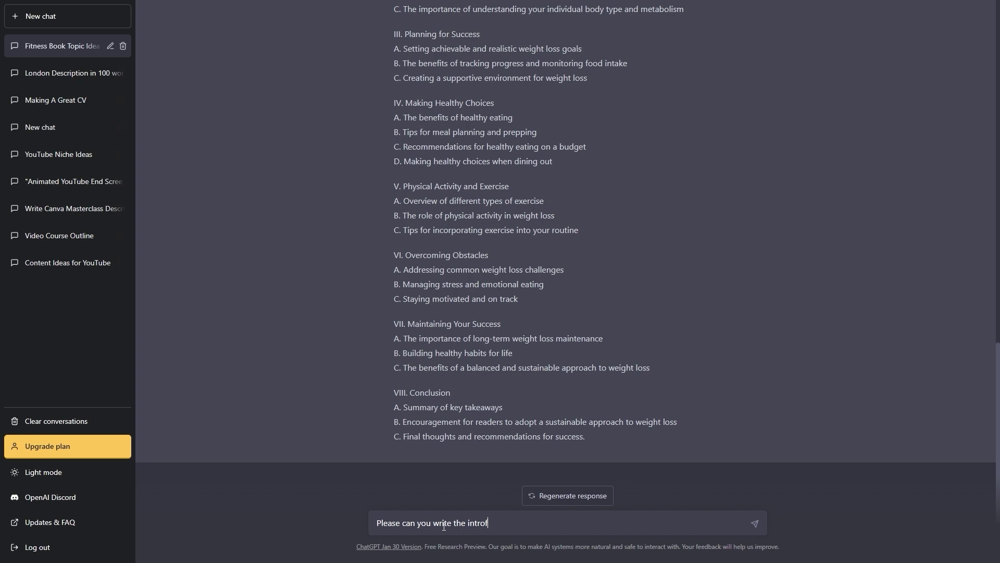
key(BackSpace)
text(duction chapter for the book)
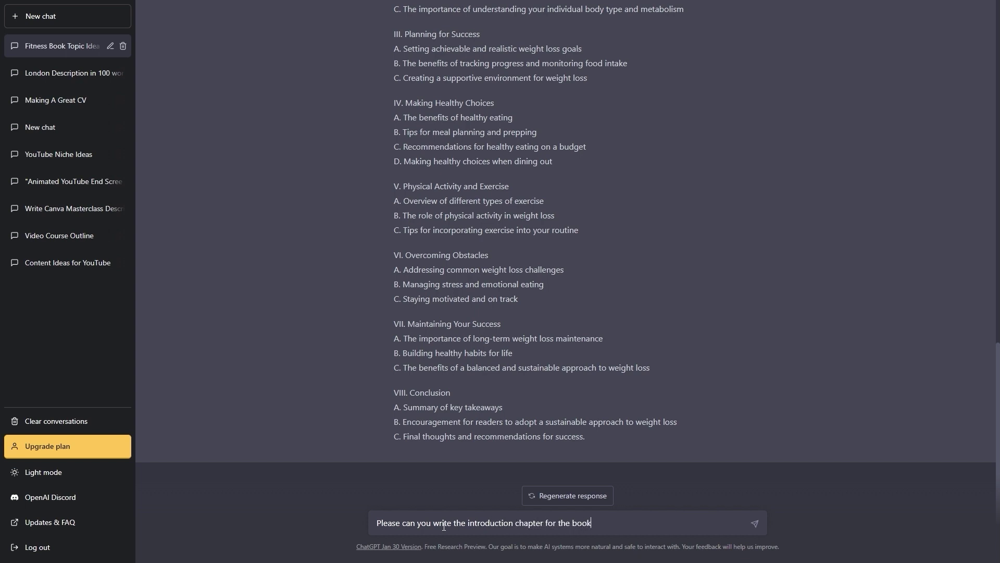
key(Return)
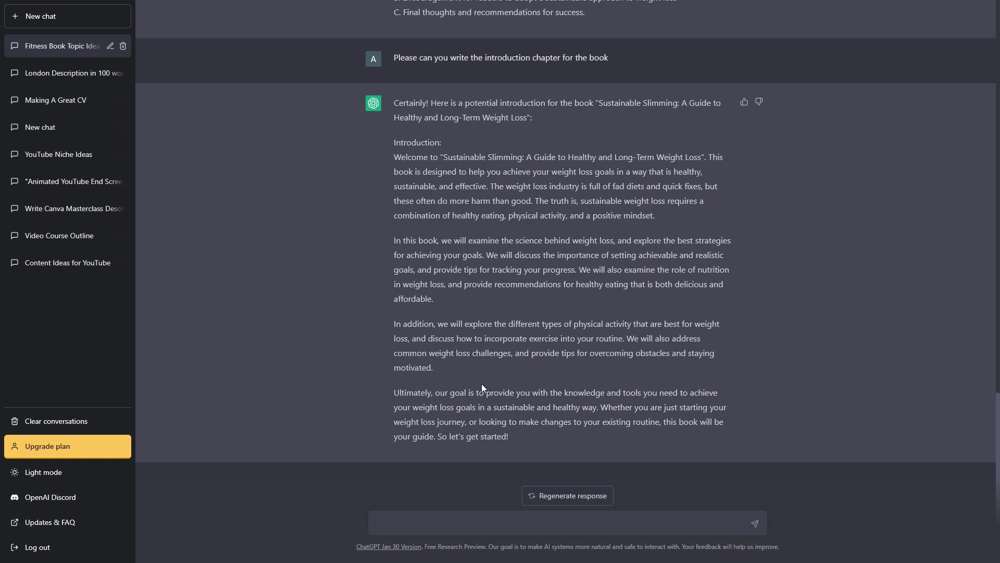
Copy ChatGPT's introduction text, from "Welcome to" through "So let's get started!", into the Introduction page in Notion.
drag(511, 438, 396, 162)
key(ctrl+c)
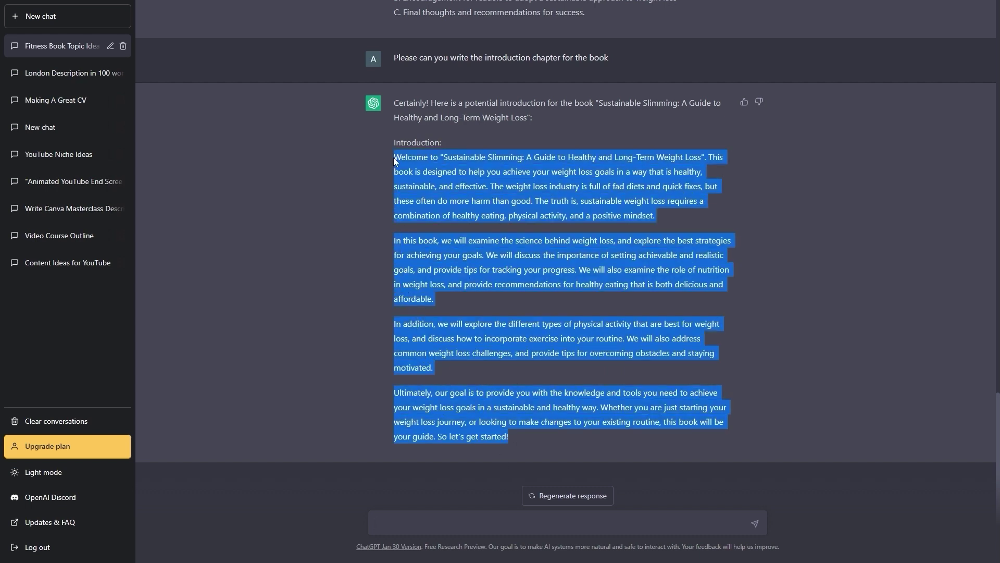
click(439, 283)
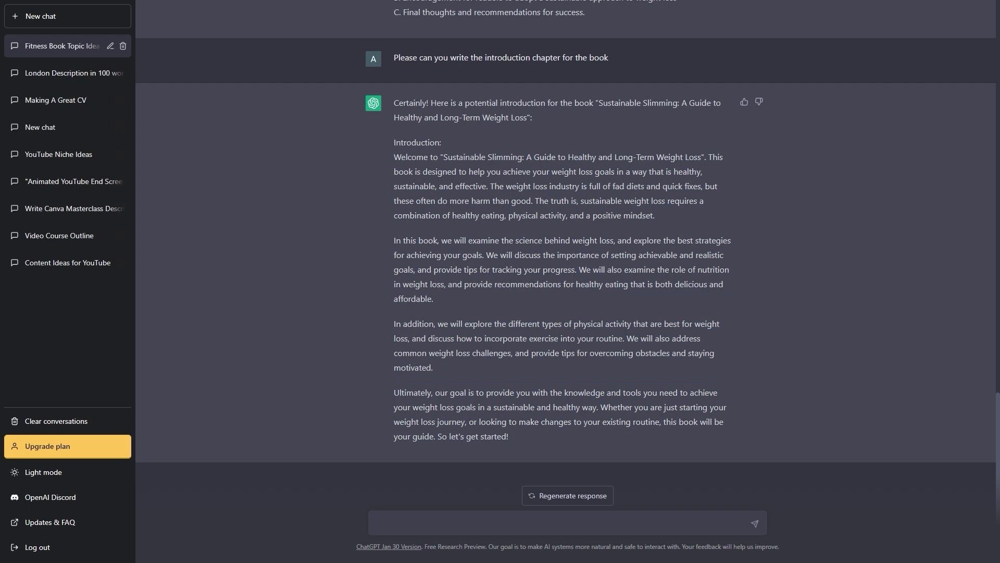
key(alt+Tab)
click(691, 166)
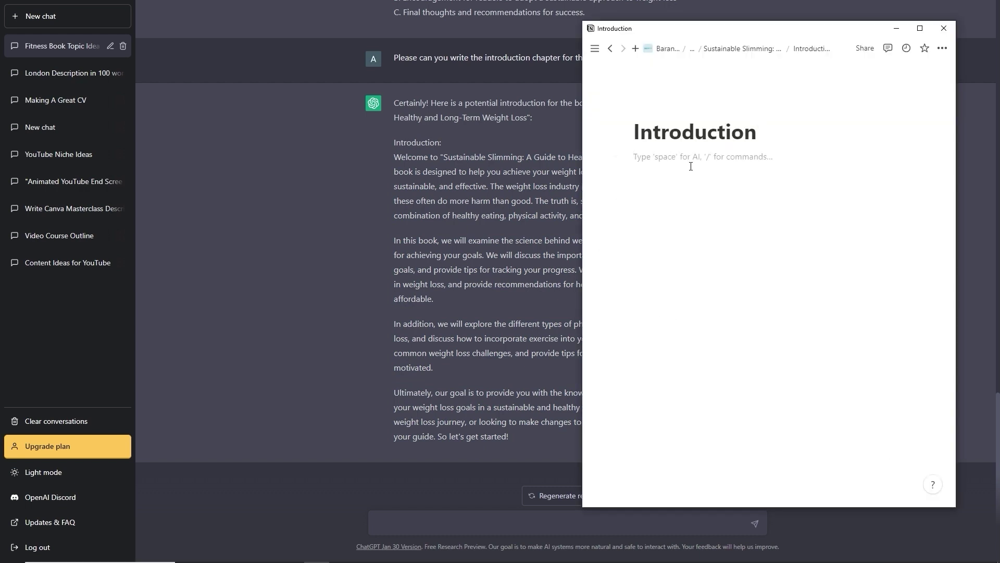
key(ctrl+v)
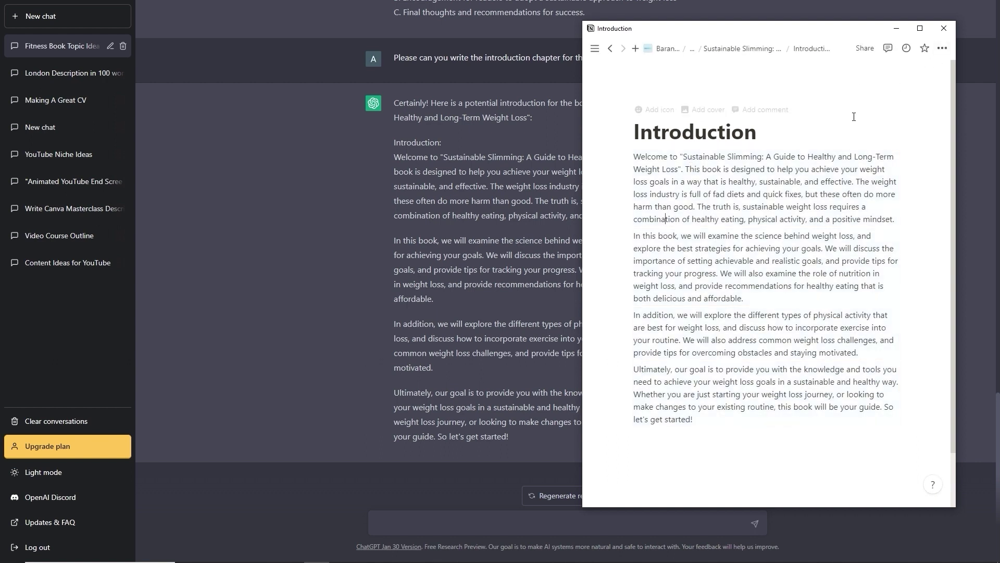
Check the word count of the Introduction page.
click(942, 49)
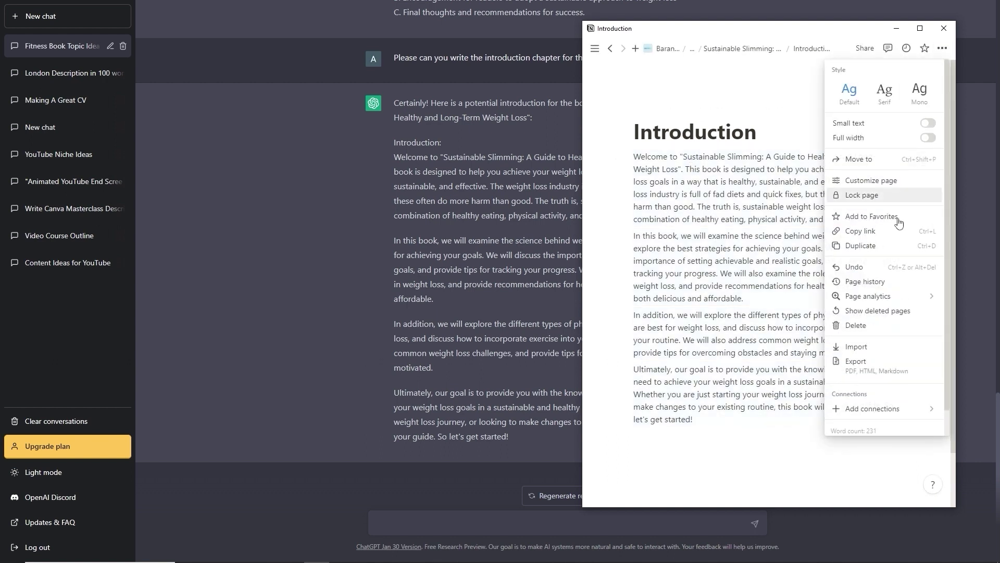
mouse_move(882, 410)
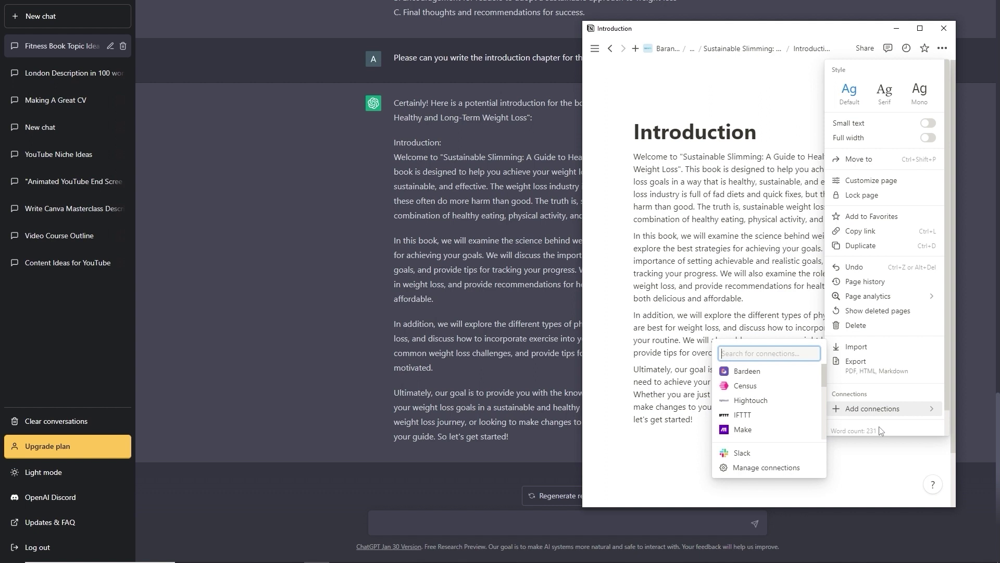
click(768, 274)
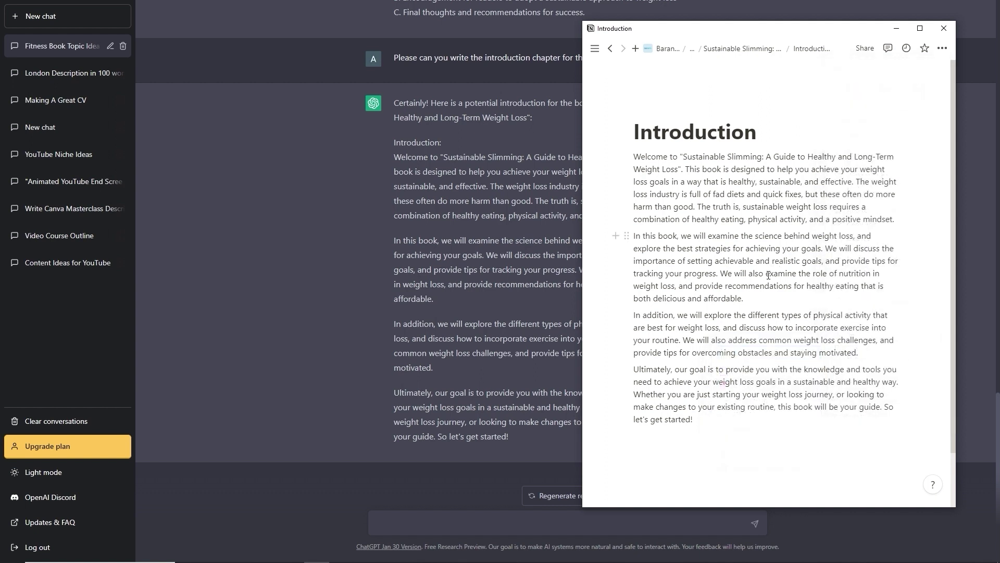
Go back to the "Sustainable Slimming" book page and open its "Understanding Your Body" chapter page.
click(753, 48)
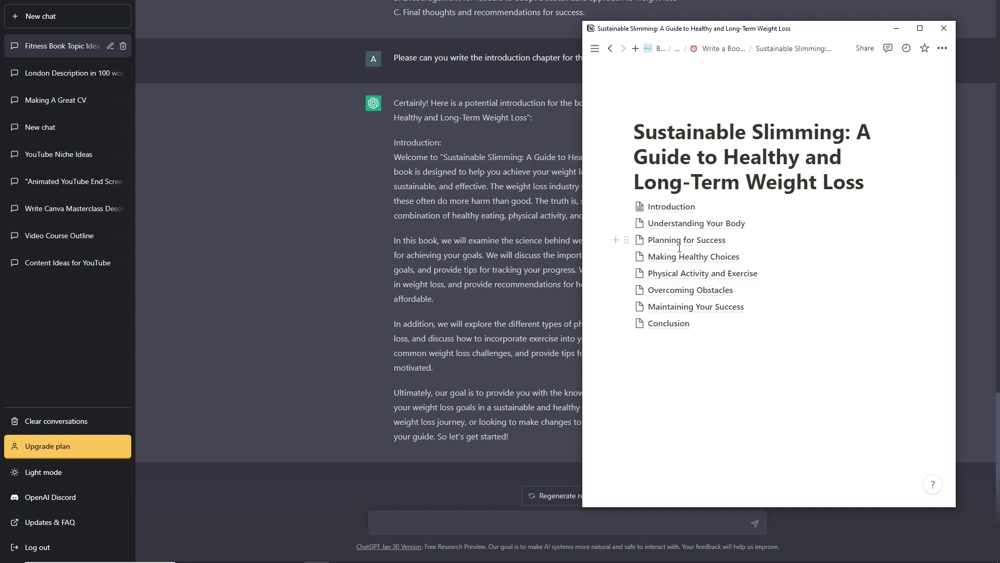
click(694, 226)
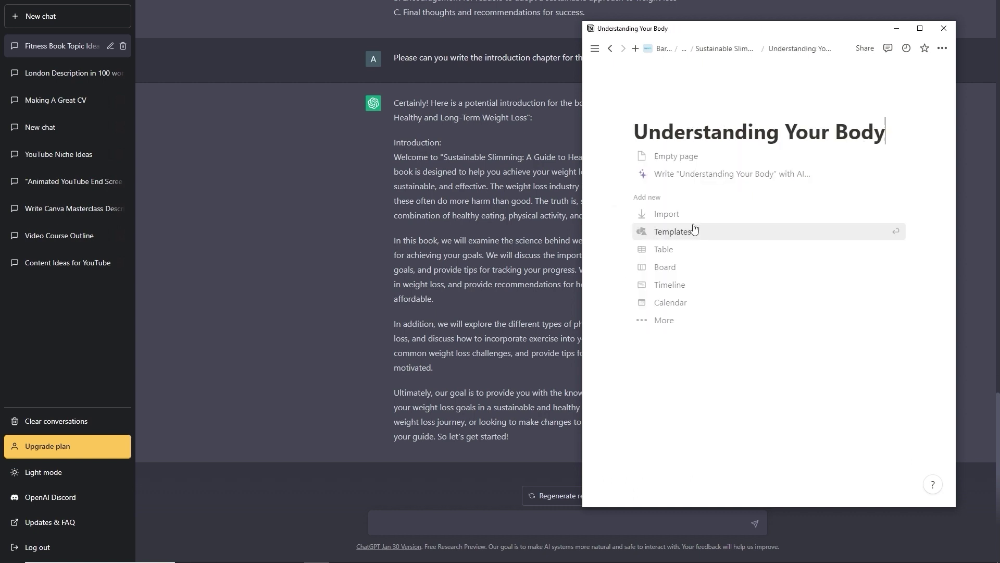
Switch to ChatGPT and copy the chapter title "Understanding Your Body" from section II of the book outline.
click(483, 285)
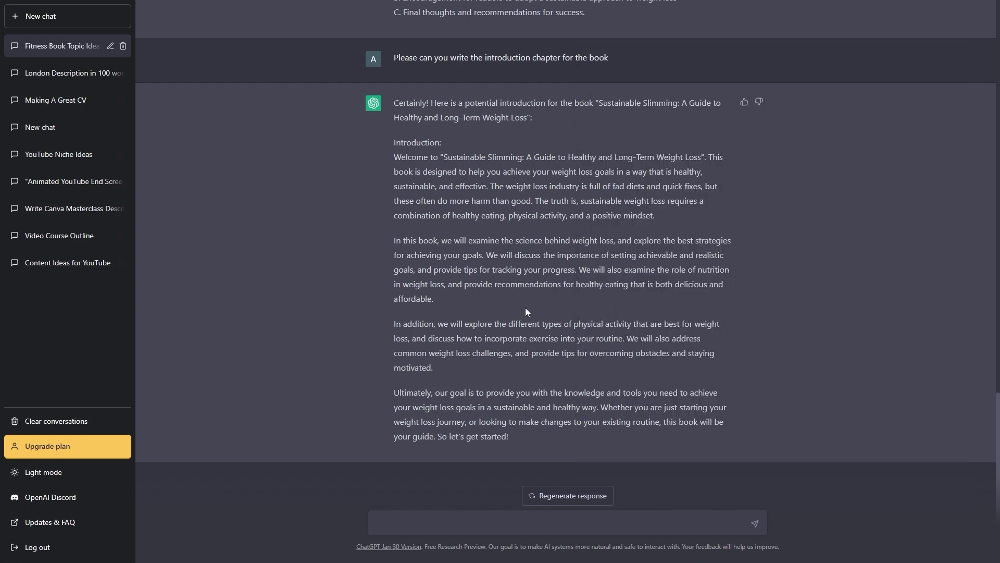
scroll(525, 308, up, 10)
scroll(454, 193, up, 3)
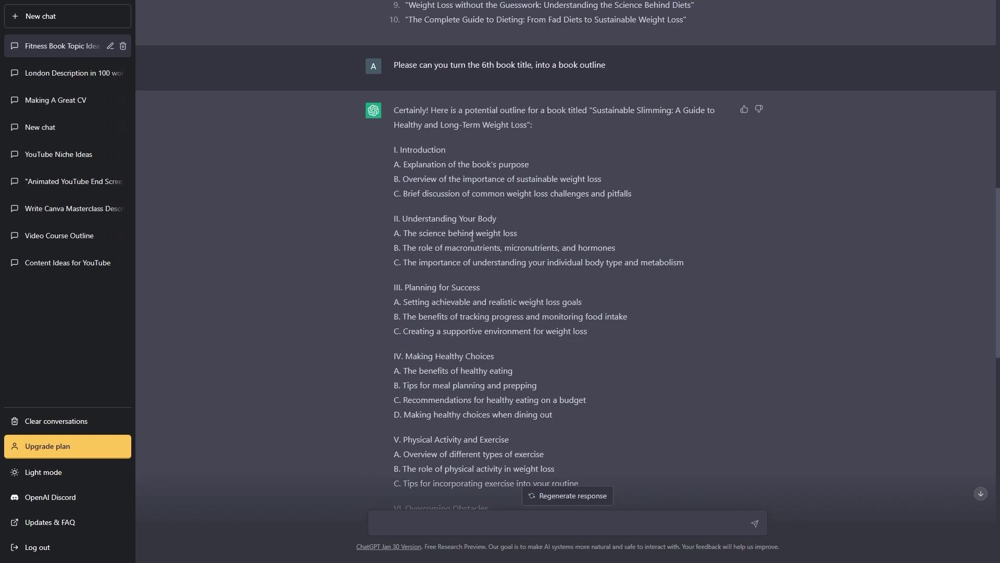
drag(499, 219, 404, 220)
key(ctrl+c)
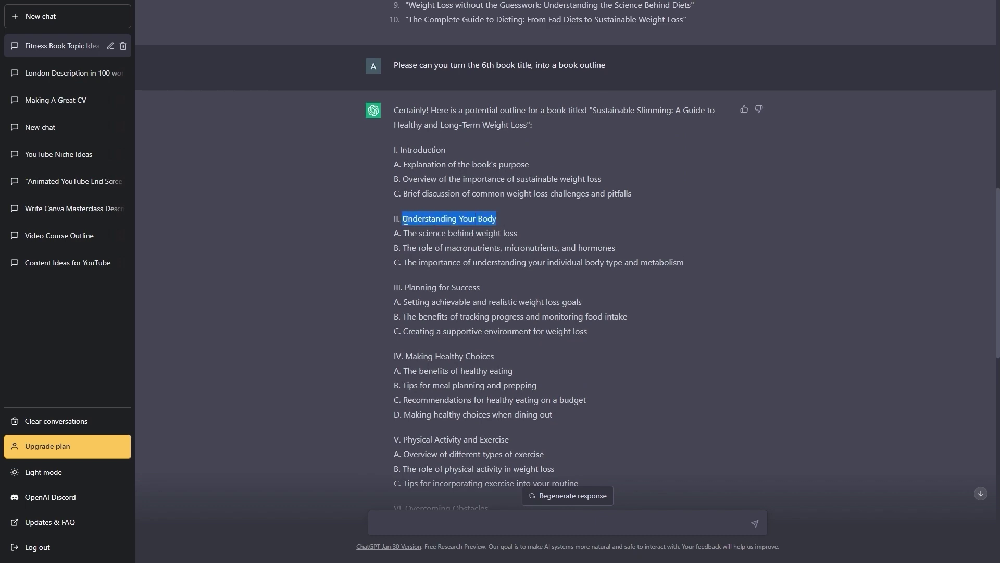
Send the prompt "Now please can you write the 'Understanding Your Body' chapter" and stop the response while it is being generated.
scroll(442, 360, down, 13)
text(Now please can you write the)
key(ctrl+v)
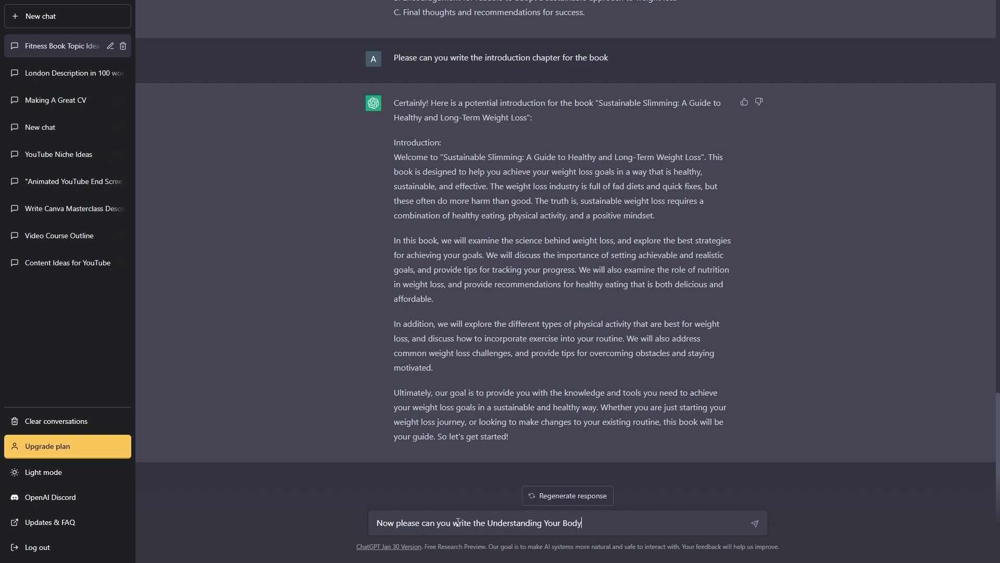
text(chapter)
text(')
click(489, 523)
text(')
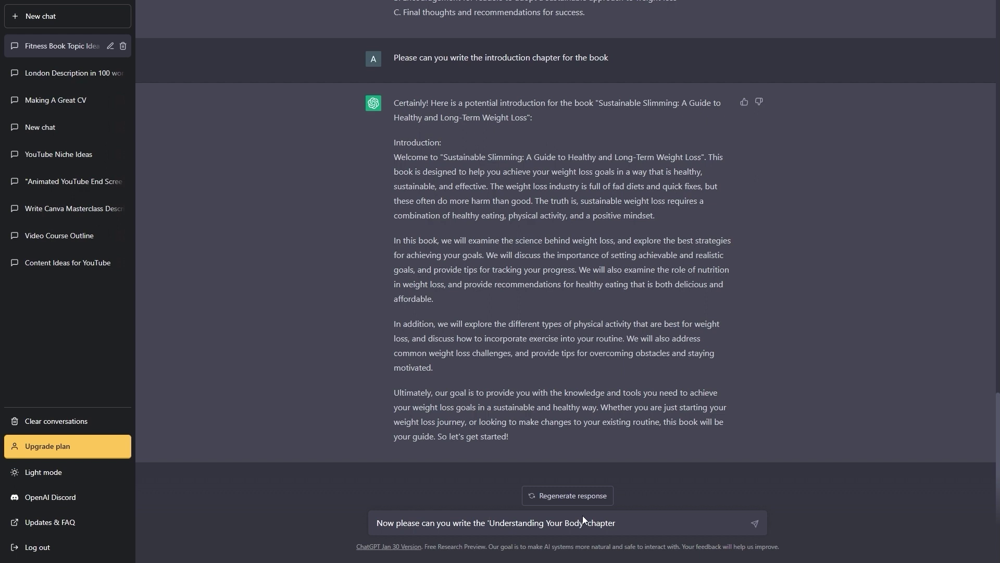
key(Return)
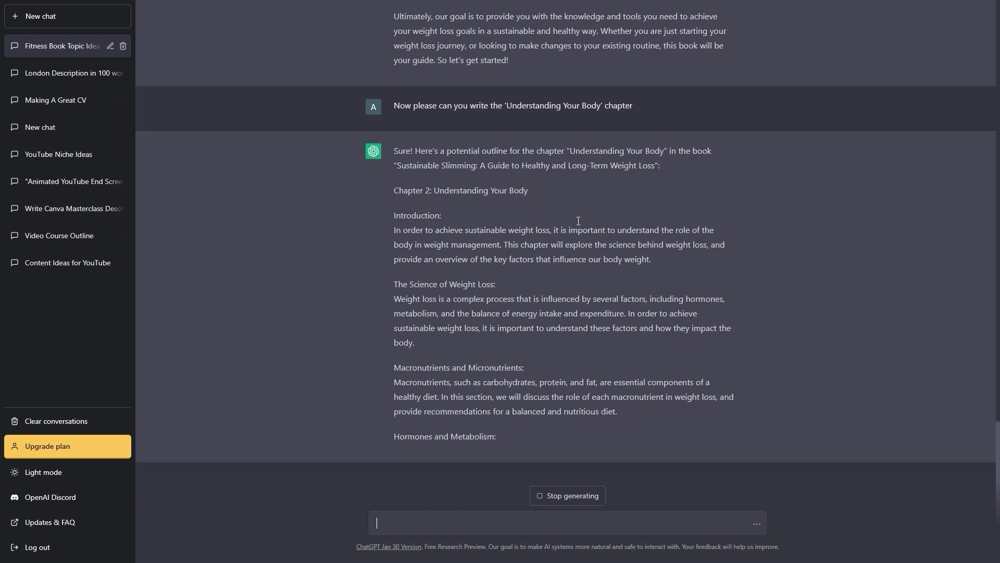
click(569, 496)
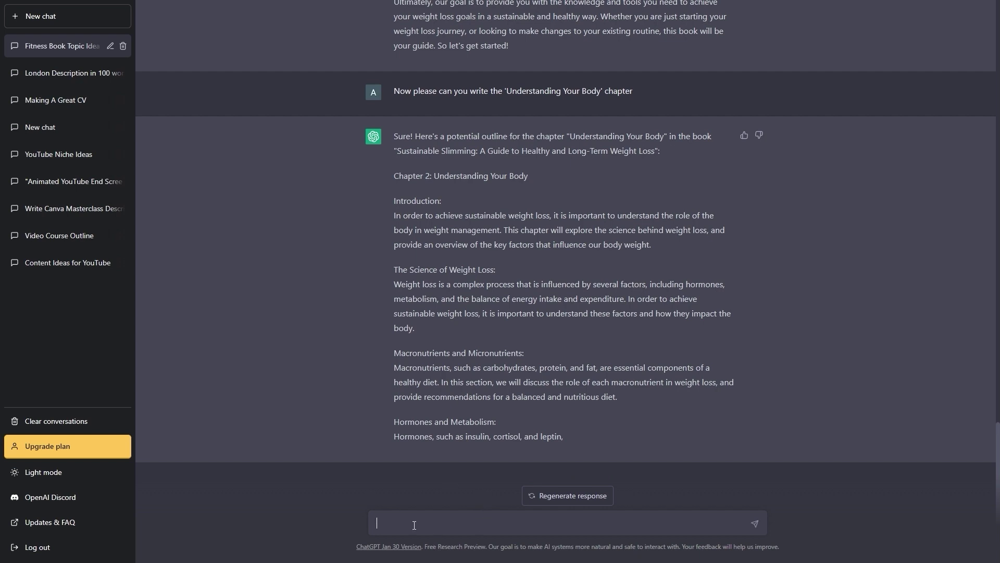
Send the prompt "please can you write the Understanding Your Body chapter in 750 words" and stop the response partway.
text(please can u)
key(BackSpace)
text(you write the Understanding Your Body)
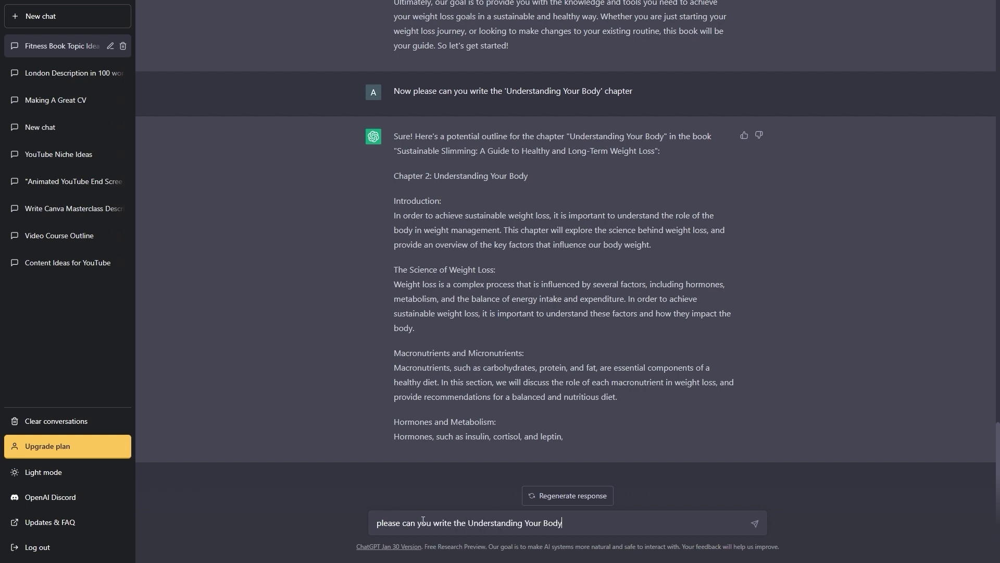
text( chapter in 750 words)
key(Return)
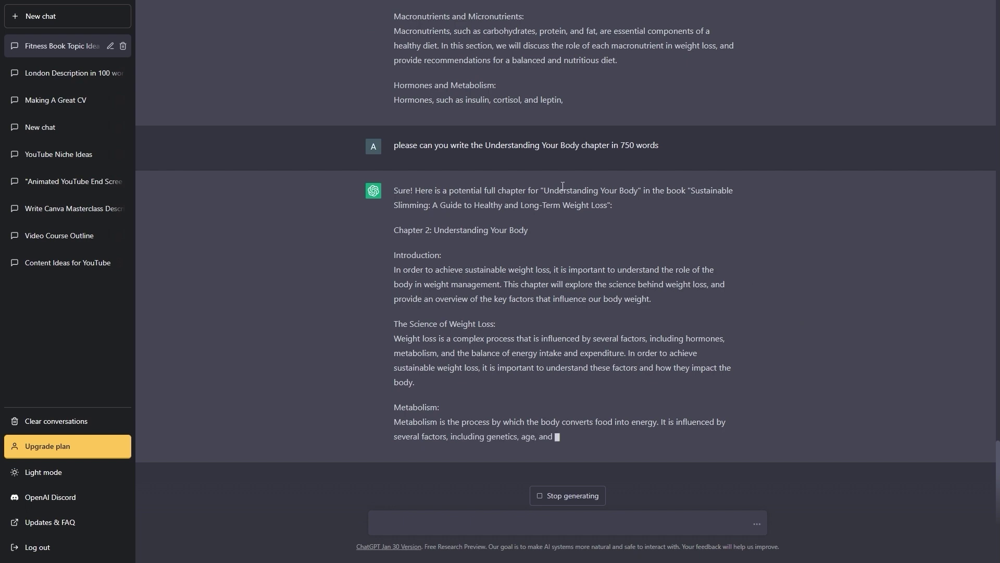
click(549, 496)
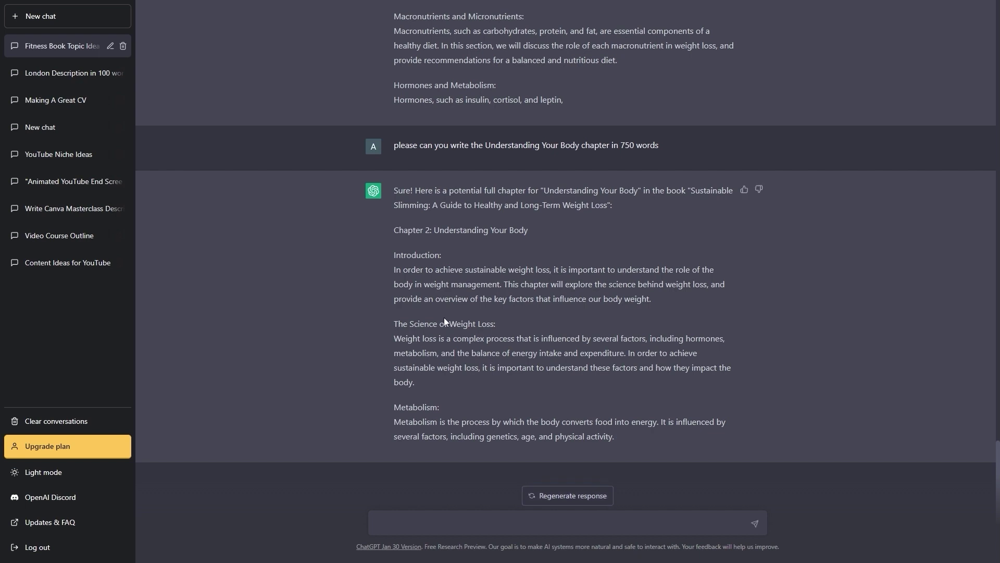
Compose the prompt "Now please write the second chapter:" followed by the outline's complete section II with its points A to C.
click(458, 525)
text(Now please write the second chapter)
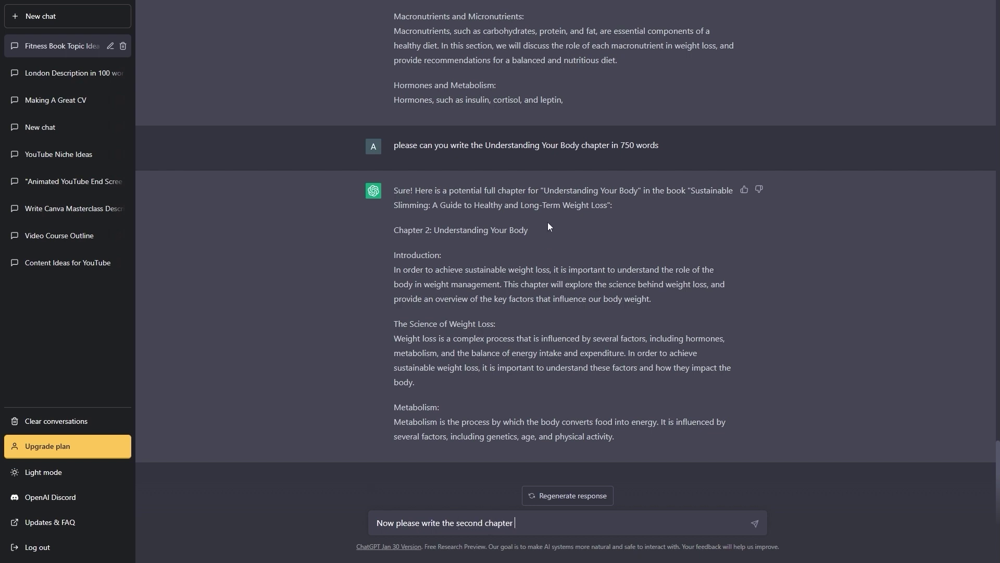
scroll(548, 224, up, 20)
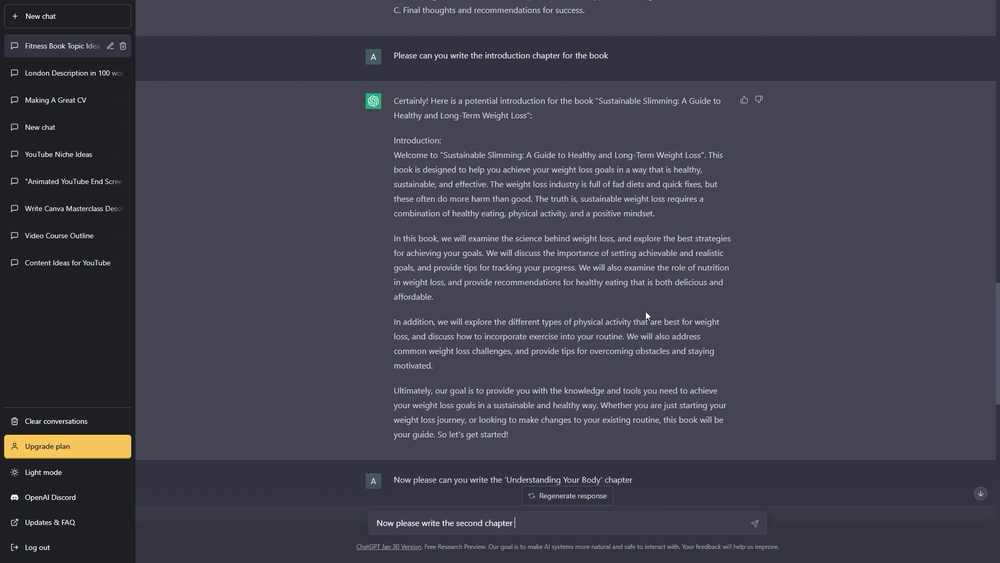
scroll(546, 310, up, 4)
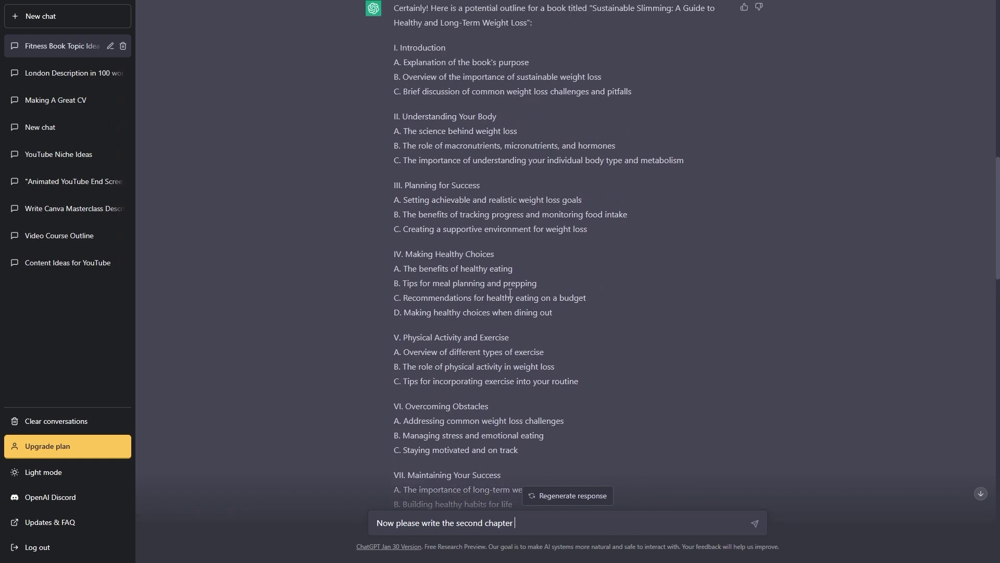
drag(700, 264, 395, 224)
key(ctrl+c)
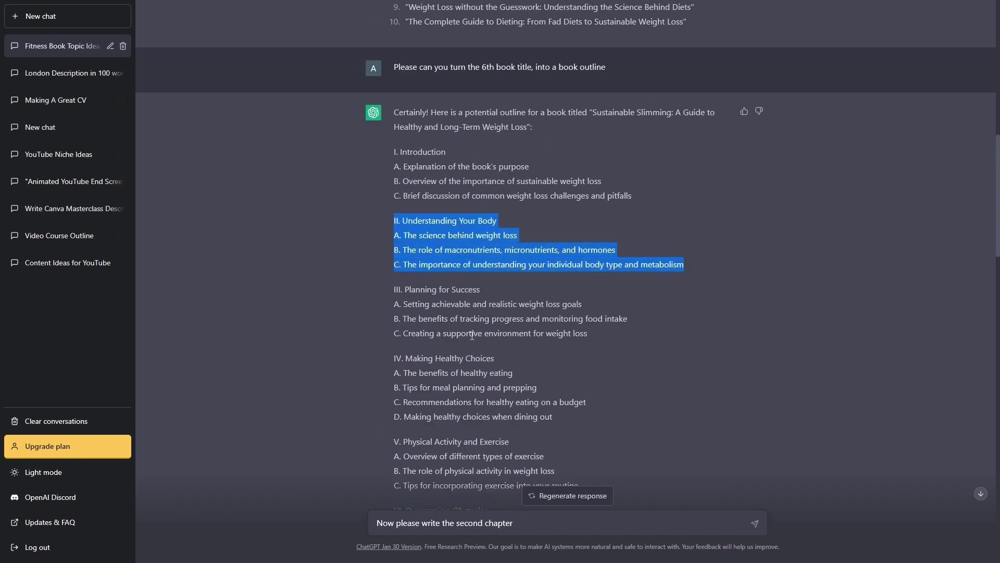
scroll(472, 335, down, 20)
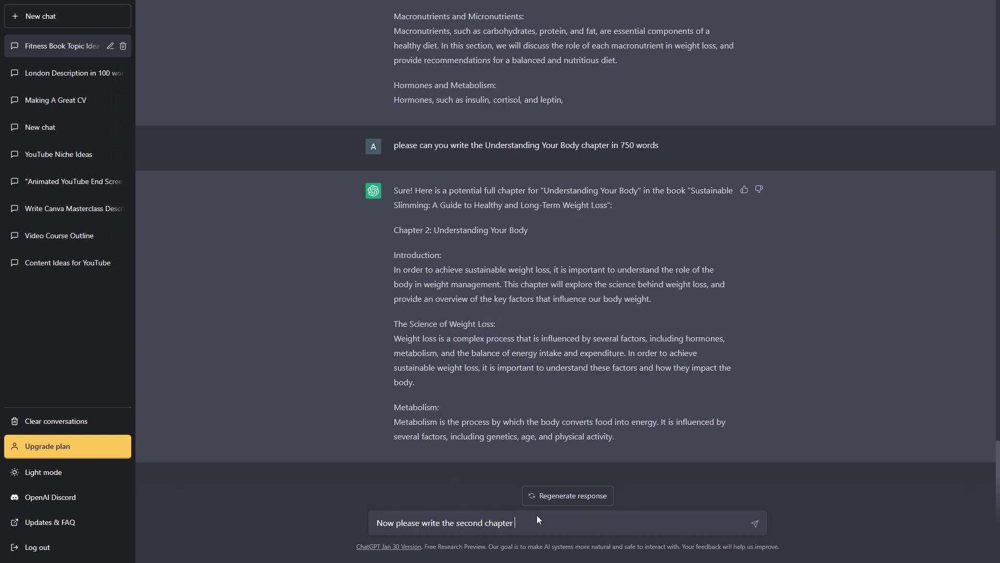
key(ctrl+v)
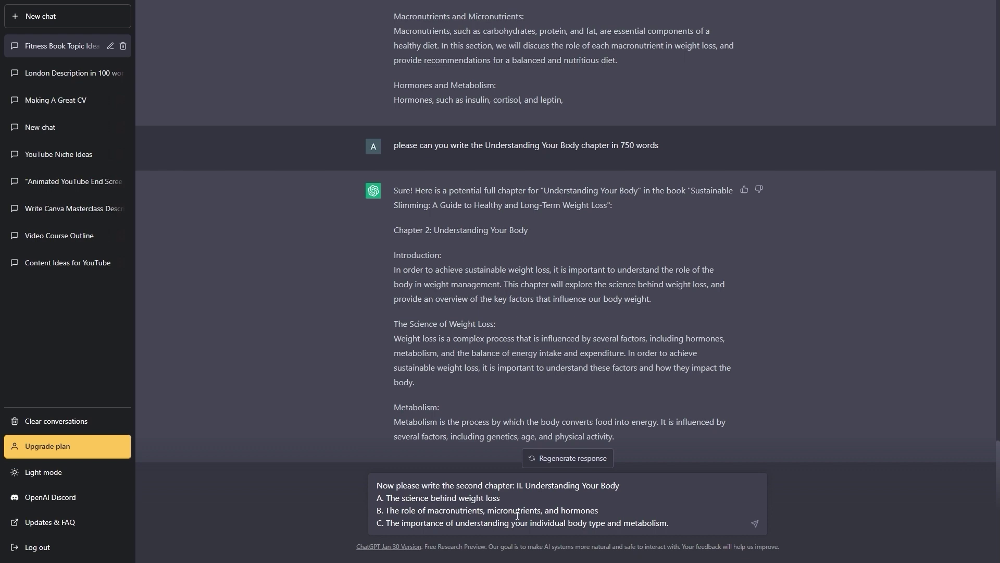
Add "Do not write the outline, instead write the entire chapter!" to the prompt and send it.
text(d metabolism. Do not write the outline)
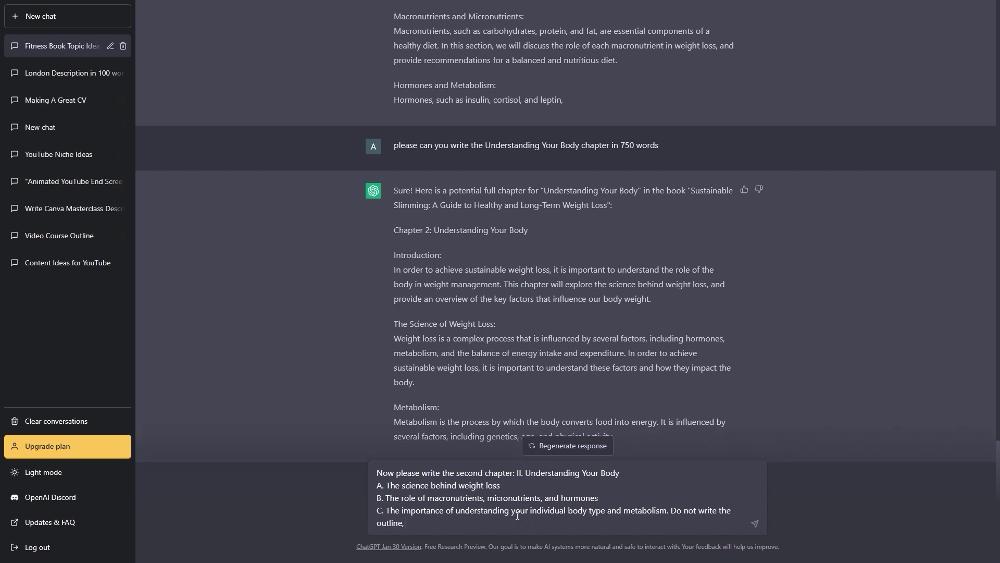
text(, instead write the entire chapter.)
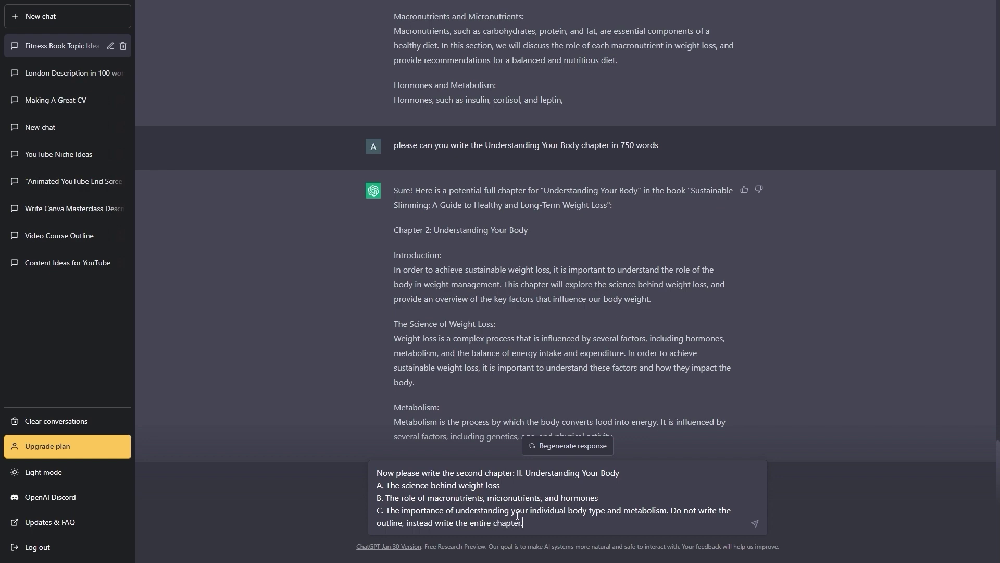
text(!)
key(Return)
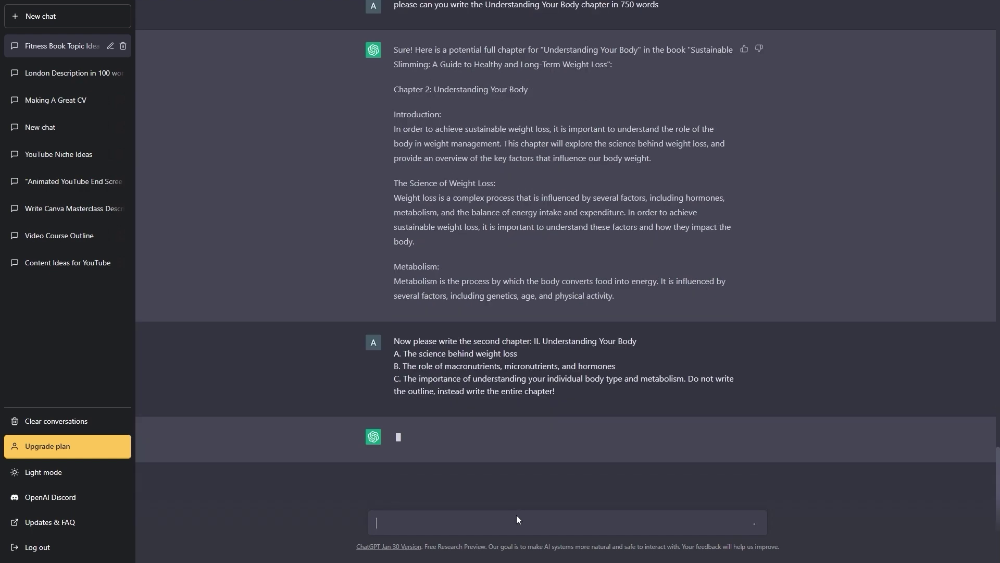
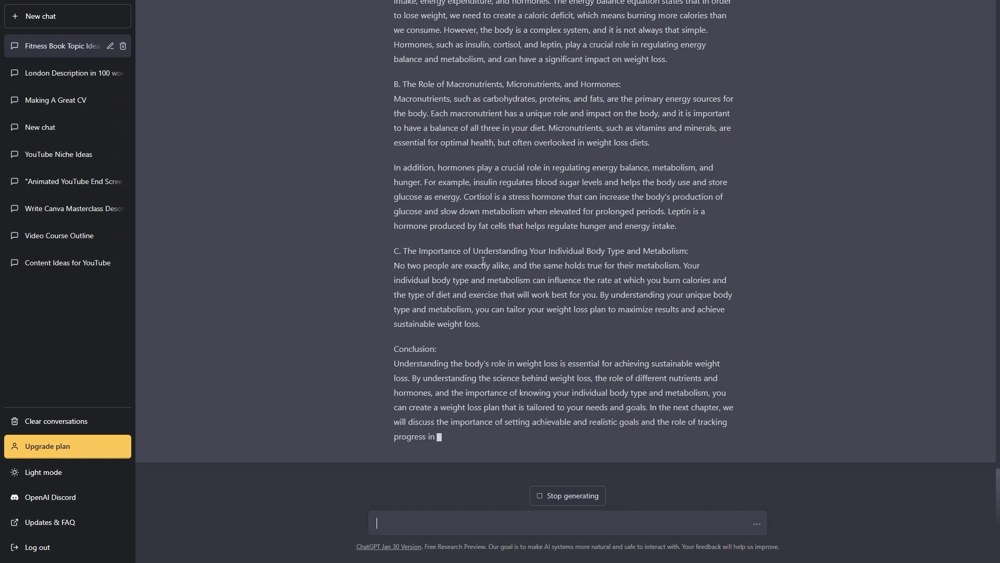
Copy the generated chapter text, from "In order to achieve" through the conclusion, into the "Understanding Your Body" page in Notion.
drag(505, 449, 395, 262)
key(ctrl+c)
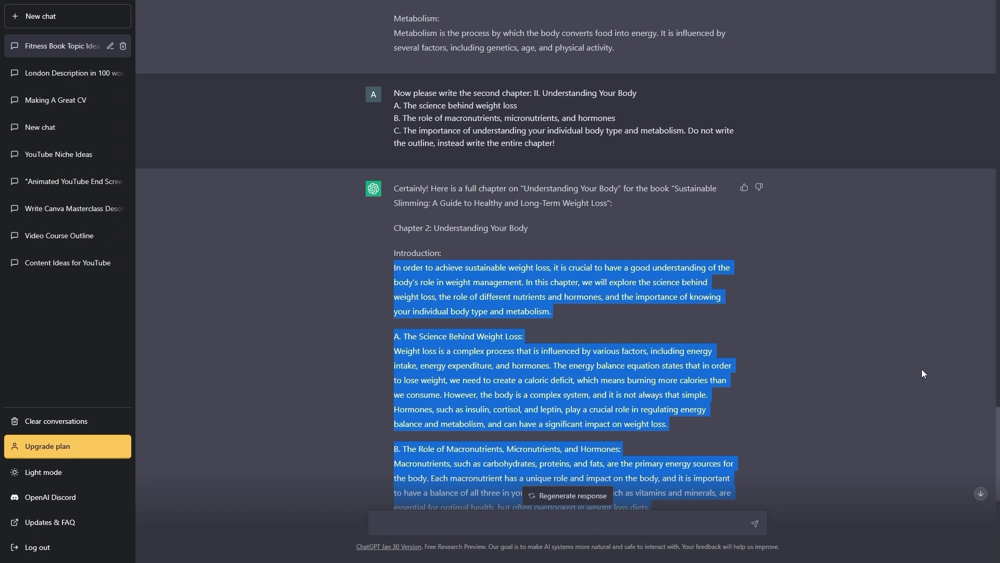
key(alt+Tab)
click(633, 159)
key(ctrl+v)
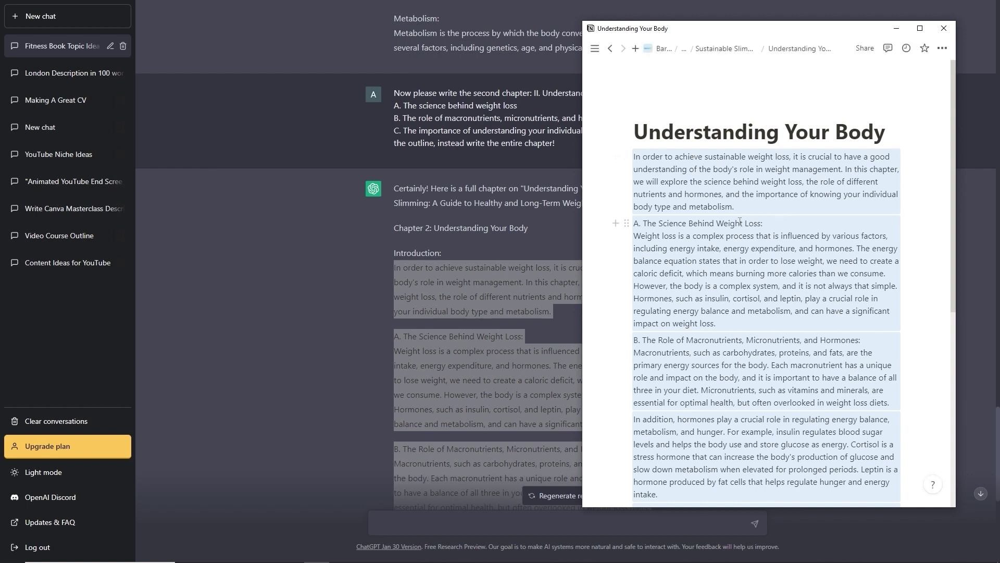
Delete the A, B and C section headings and the "Conclusion:" heading from the chapter text.
triple_click(739, 223)
key(BackSpace)
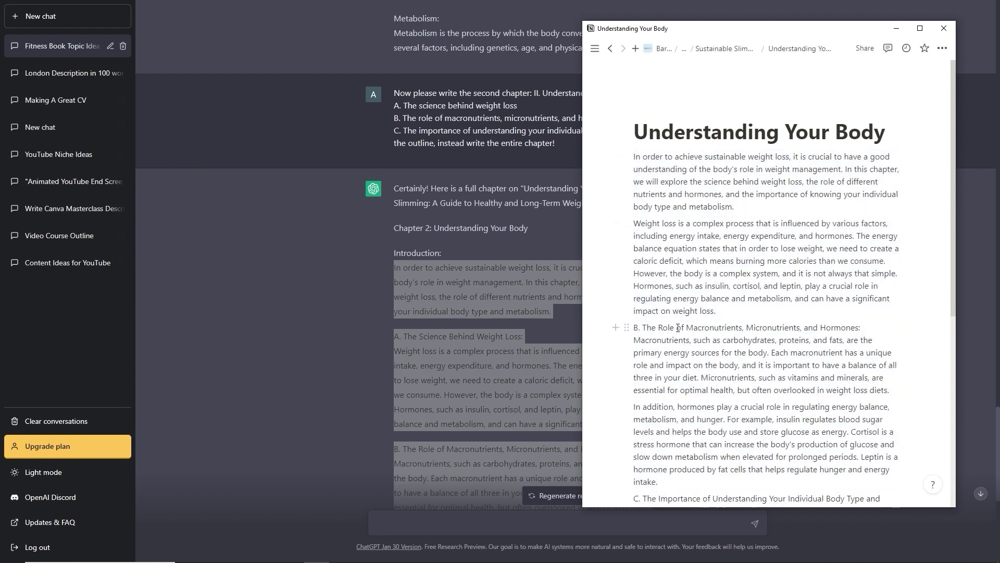
triple_click(678, 327)
key(BackSpace)
scroll(678, 327, down, 4)
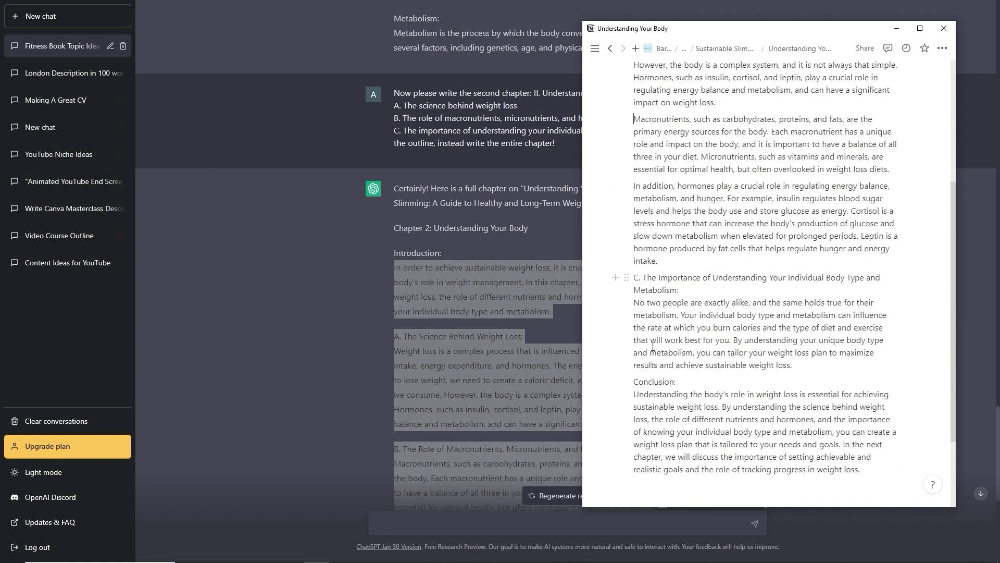
triple_click(658, 291)
key(BackSpace)
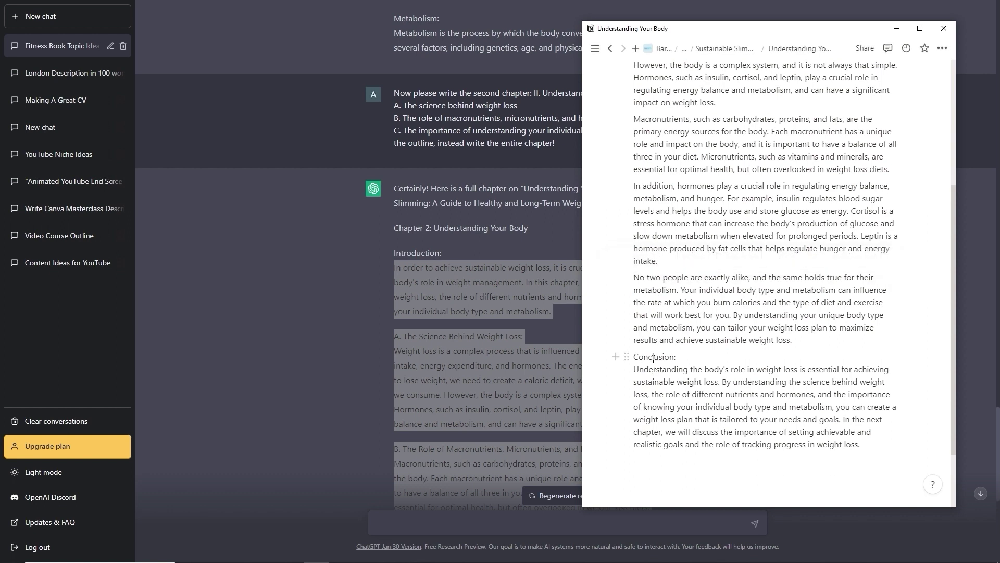
triple_click(653, 357)
key(BackSpace)
Check the page's word count, and open the "Planning for Success" chapter page from the book page for entering text.
scroll(796, 156, up, 5)
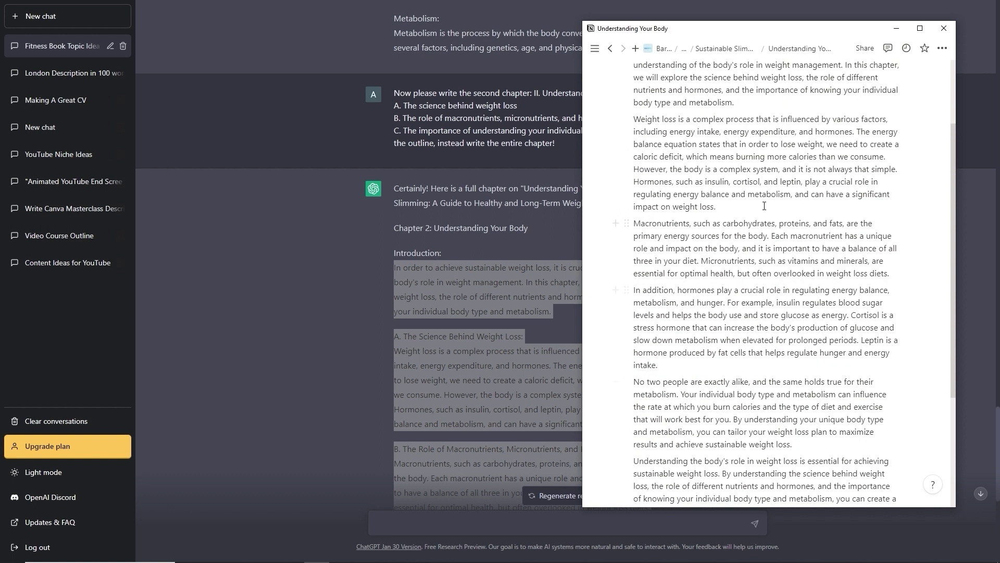
click(940, 50)
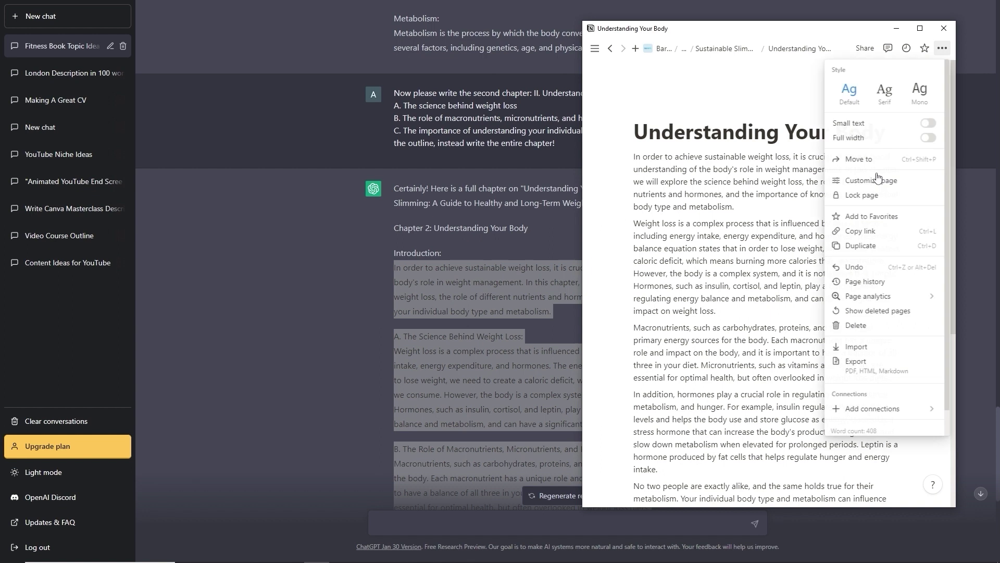
click(750, 341)
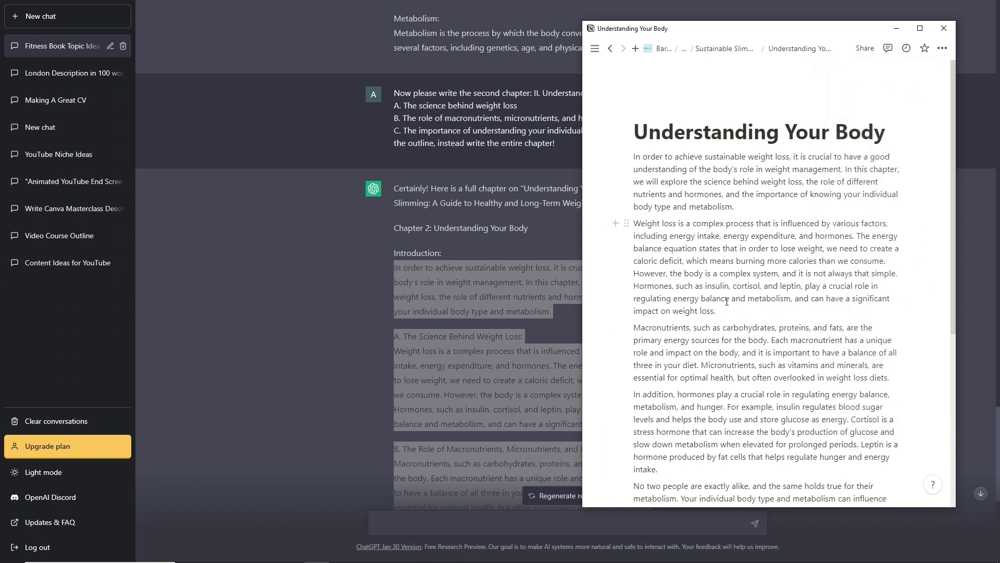
click(724, 48)
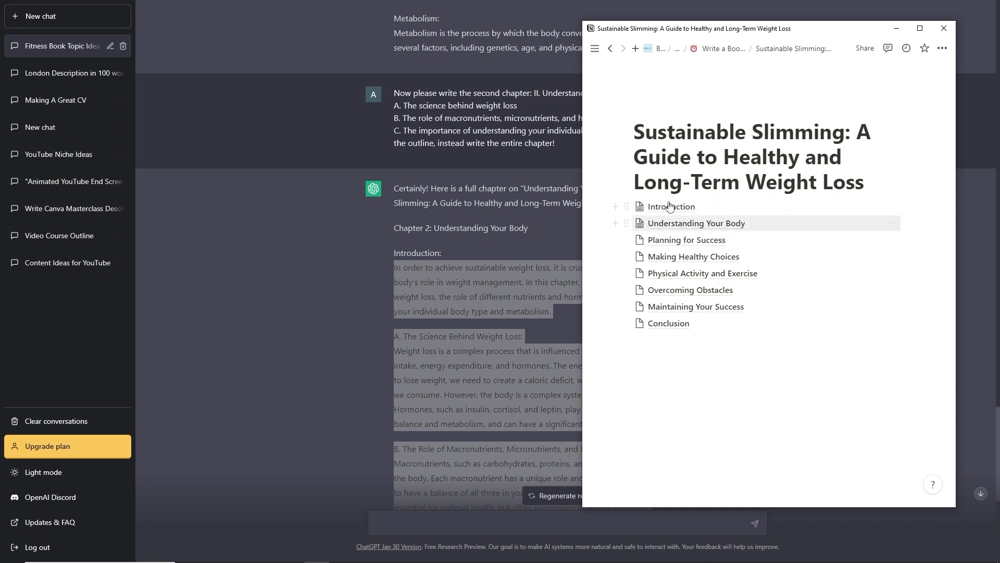
click(698, 244)
click(696, 159)
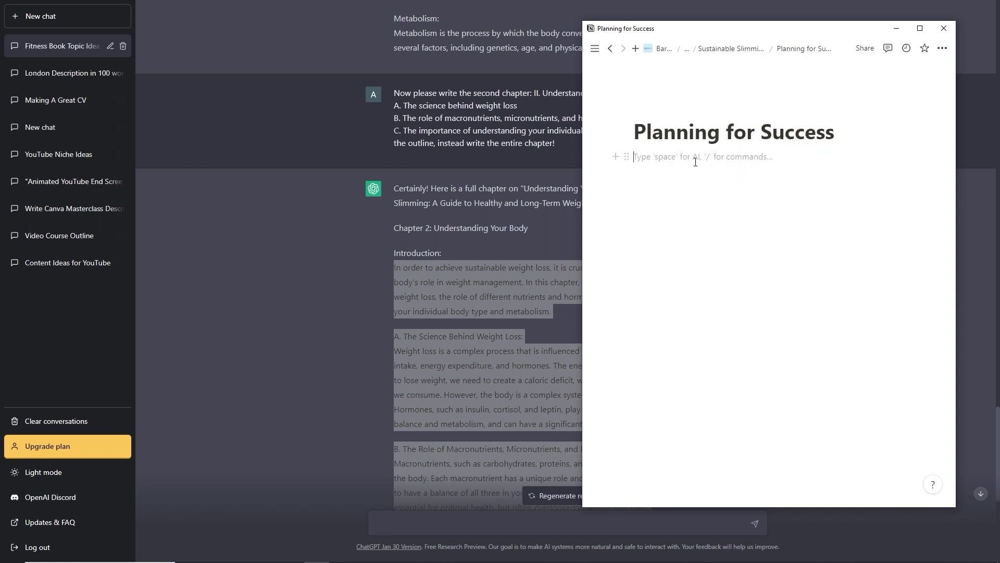
Return to the ChatGPT conversation and copy the "III. Planning for Success" section with its A, B and C points from the book outline.
click(233, 235)
scroll(514, 276, up, 12)
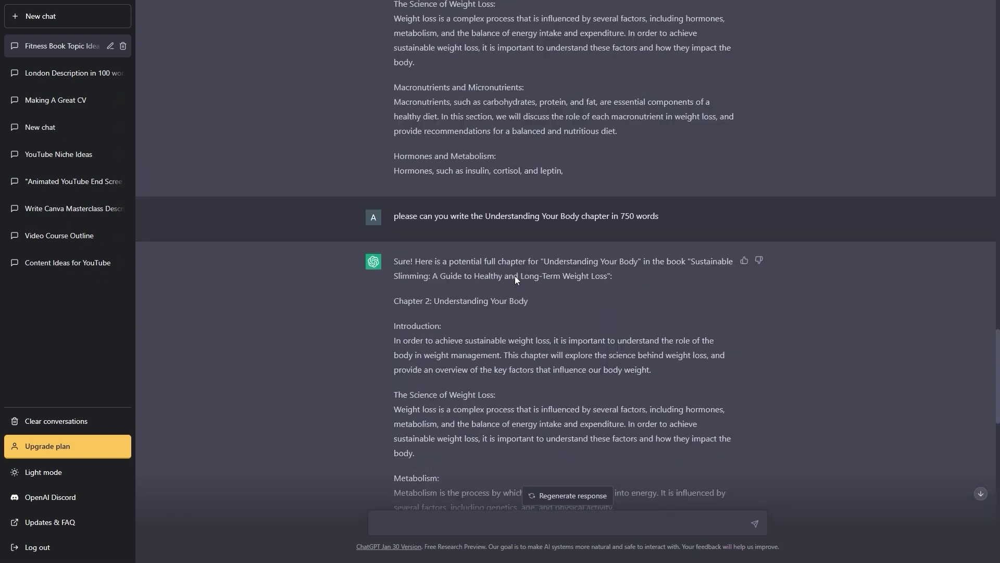
scroll(515, 276, up, 12)
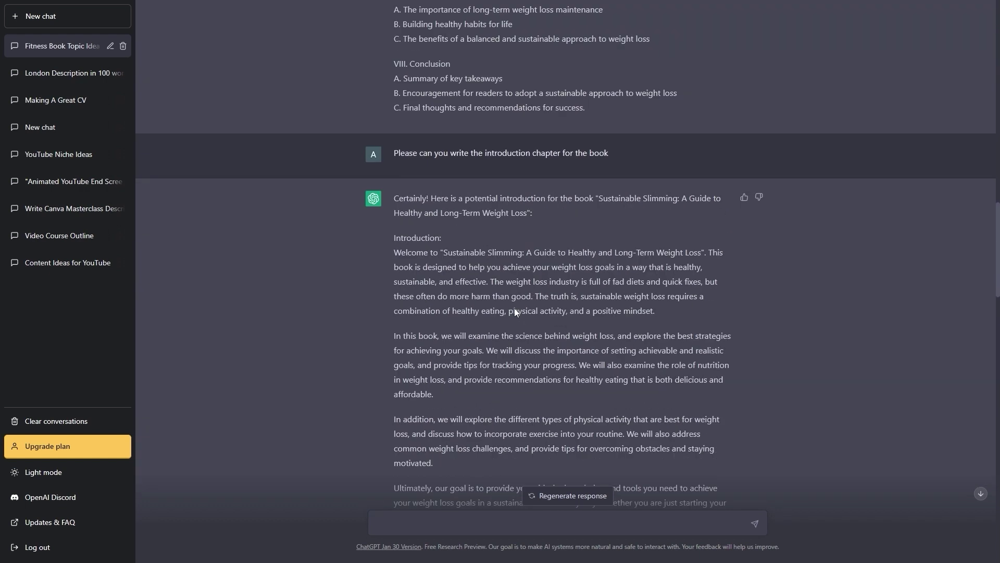
scroll(487, 338, up, 4)
scroll(552, 229, up, 1)
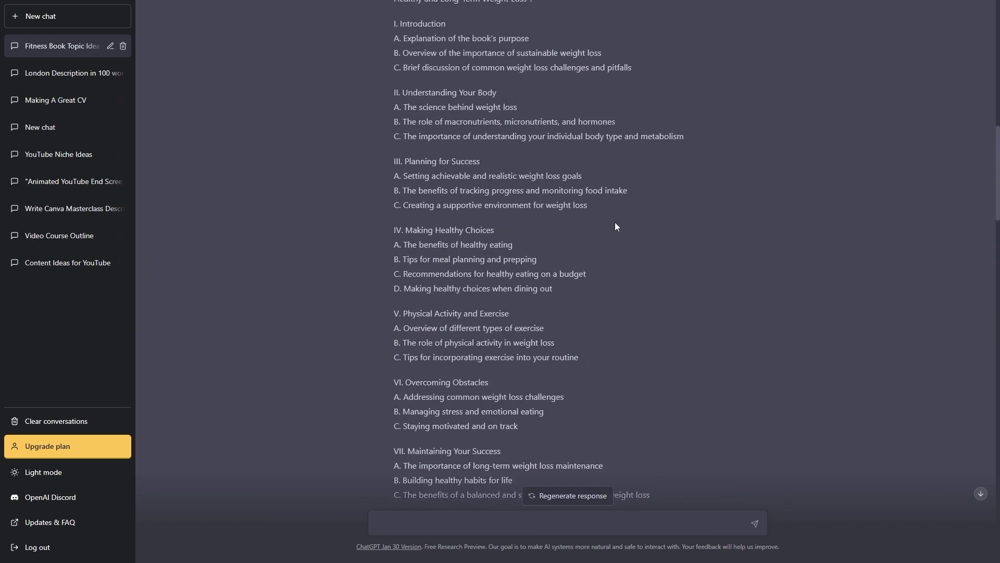
drag(587, 205, 392, 171)
key(ctrl+c)
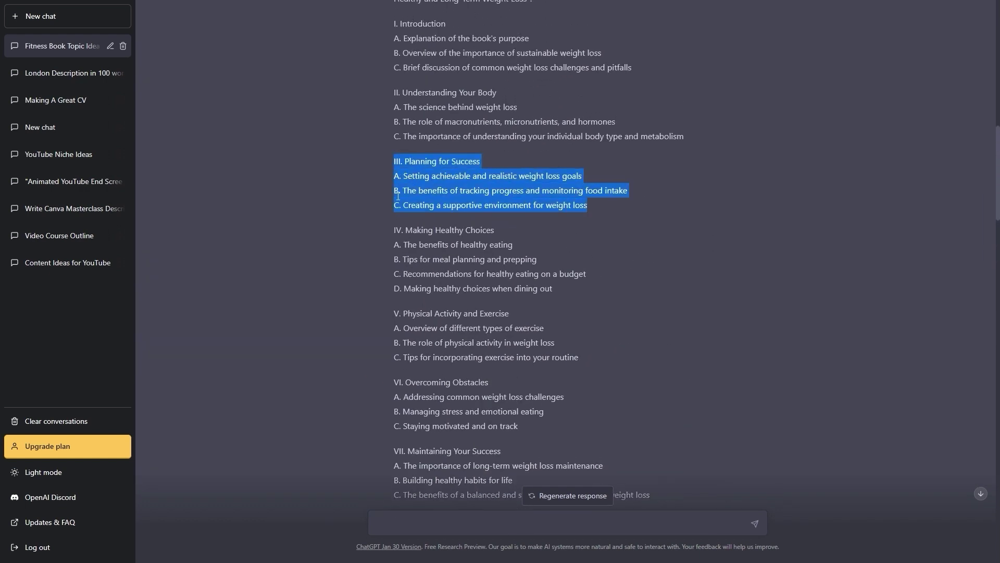
Send the prompt "Please now write the entire 3rd chapter:" followed by the copied Planning for Success outline section.
scroll(460, 409, down, 15)
click(415, 514)
text(Please now)
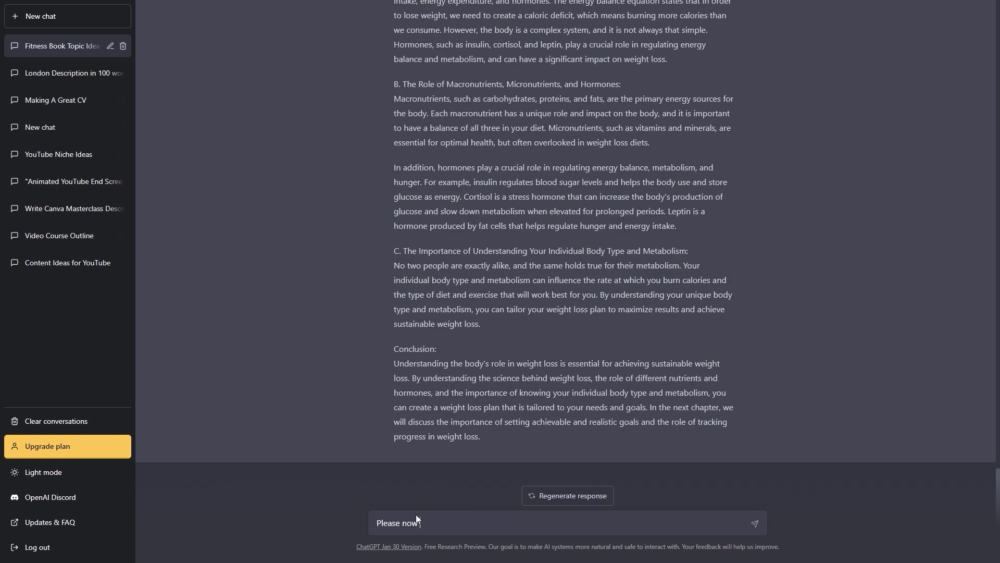
text( write the entire 3rd chapter:)
key(ctrl+v)
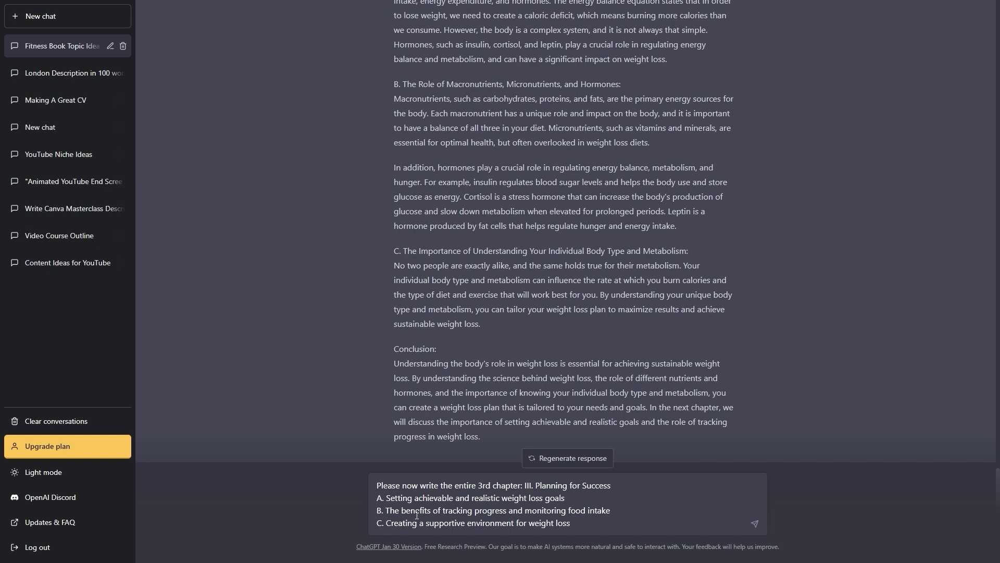
key(Return)
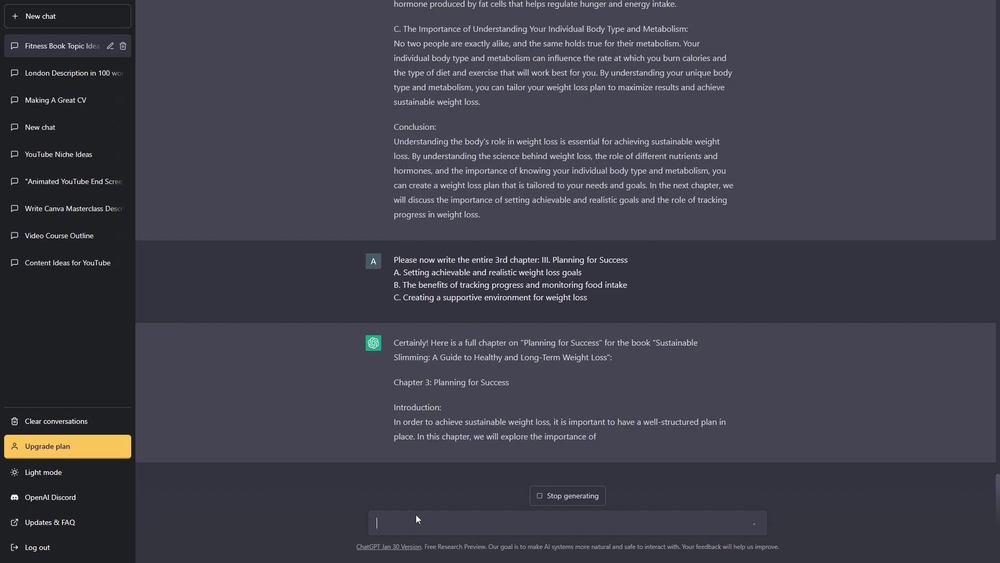
Copy the generated third chapter, from "In order to achieve" through the conclusion, and switch to the "Planning for Success" page in Notion.
scroll(452, 293, up, 7)
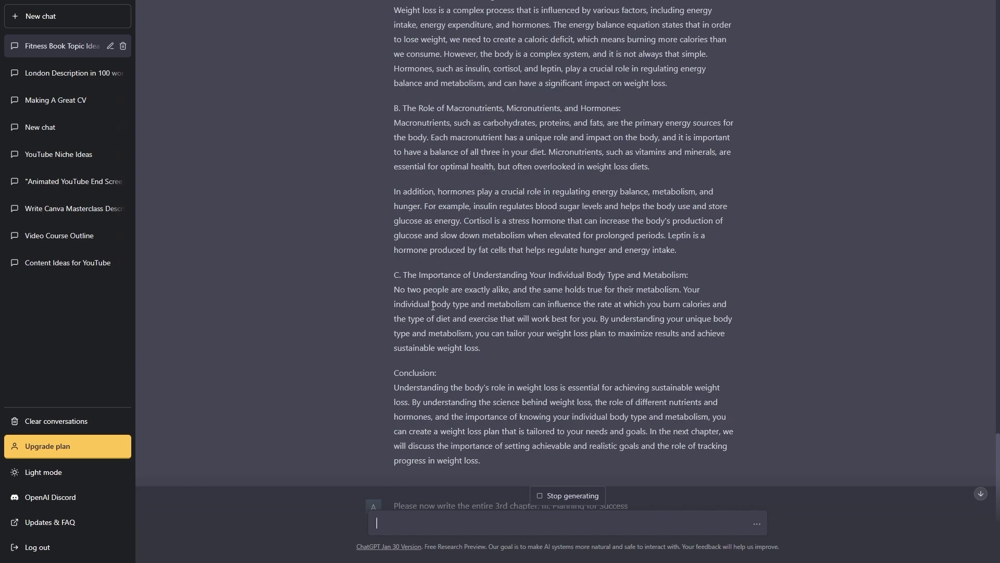
scroll(437, 172, up, 1)
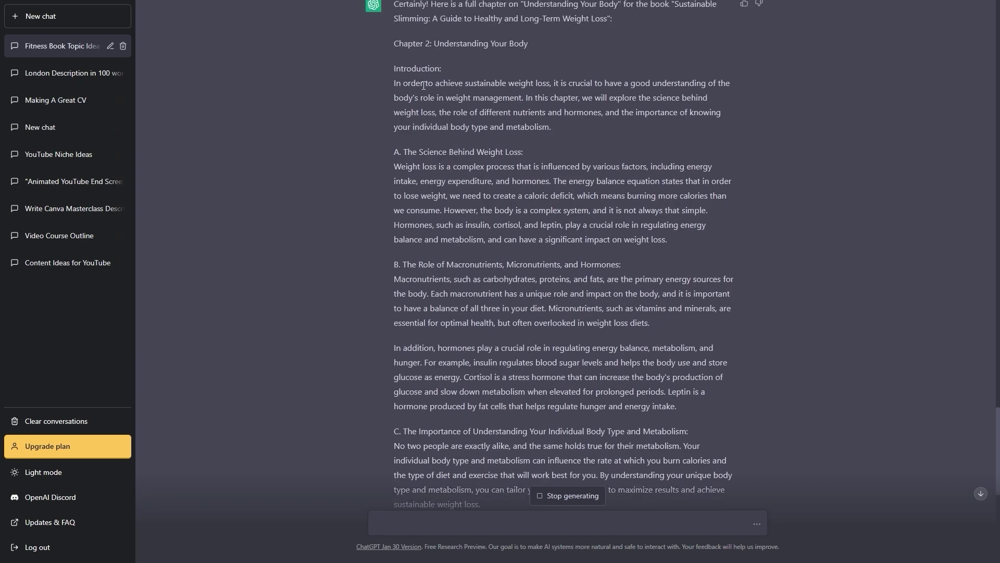
scroll(461, 412, down, 8)
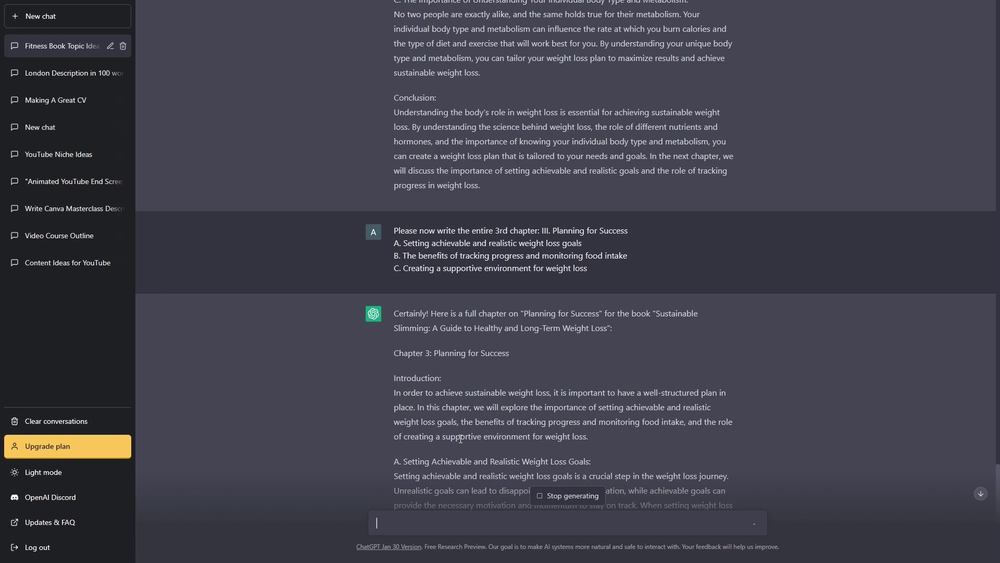
scroll(479, 387, down, 2)
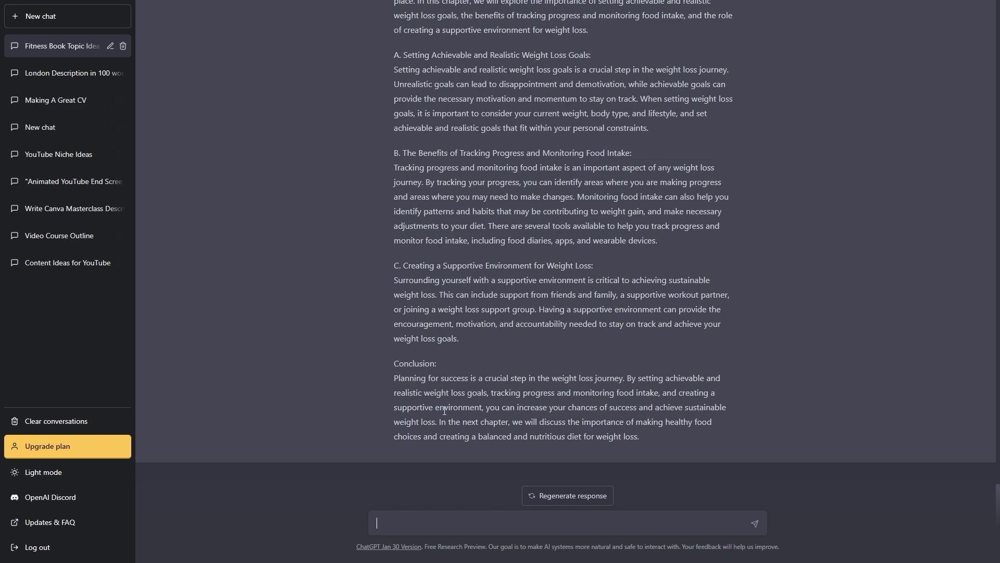
drag(645, 437, 395, 249)
key(ctrl+c)
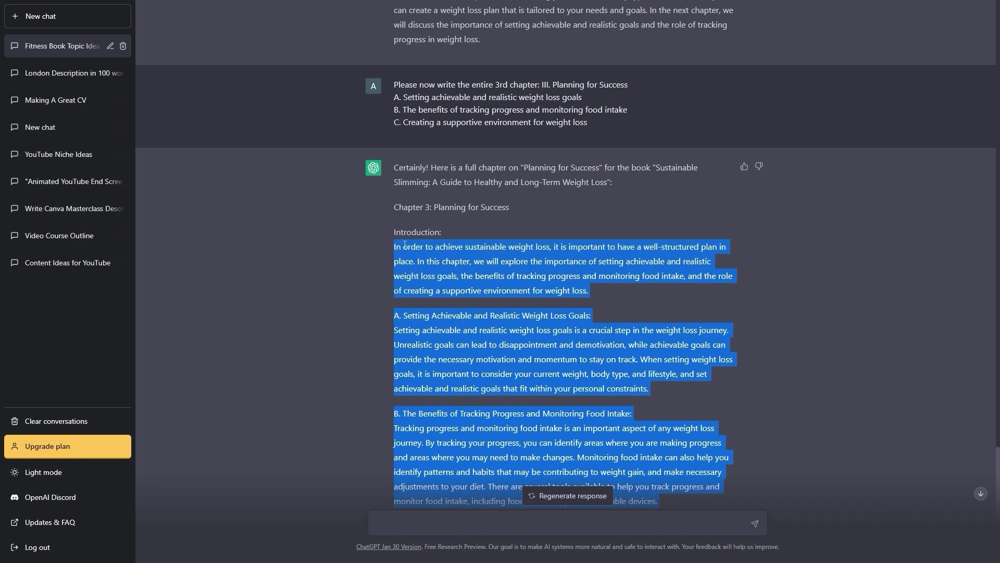
key(alt+Tab)
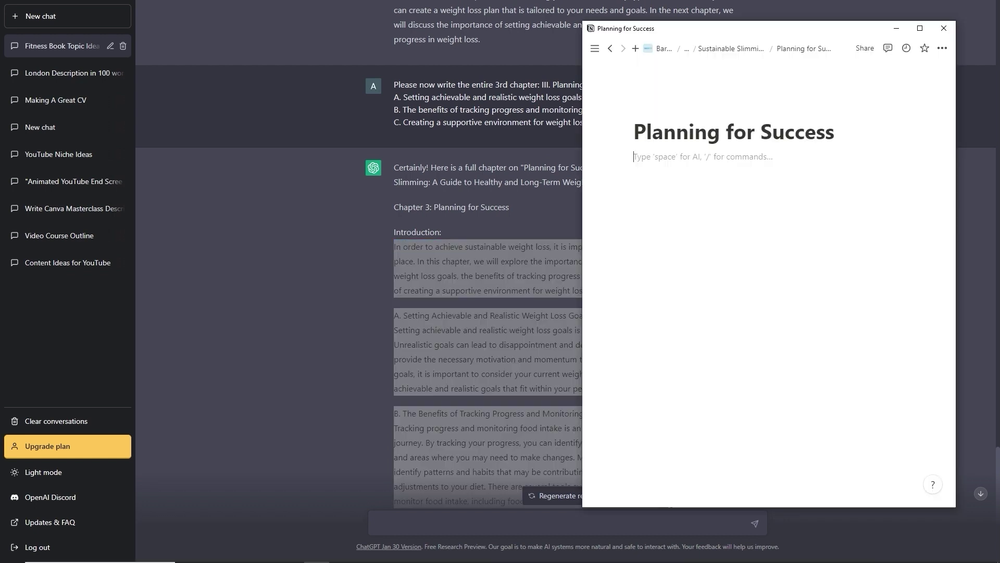
Paste the copied chapter text into the Planning for Success page and delete its section A and B heading lines.
key(ctrl+v)
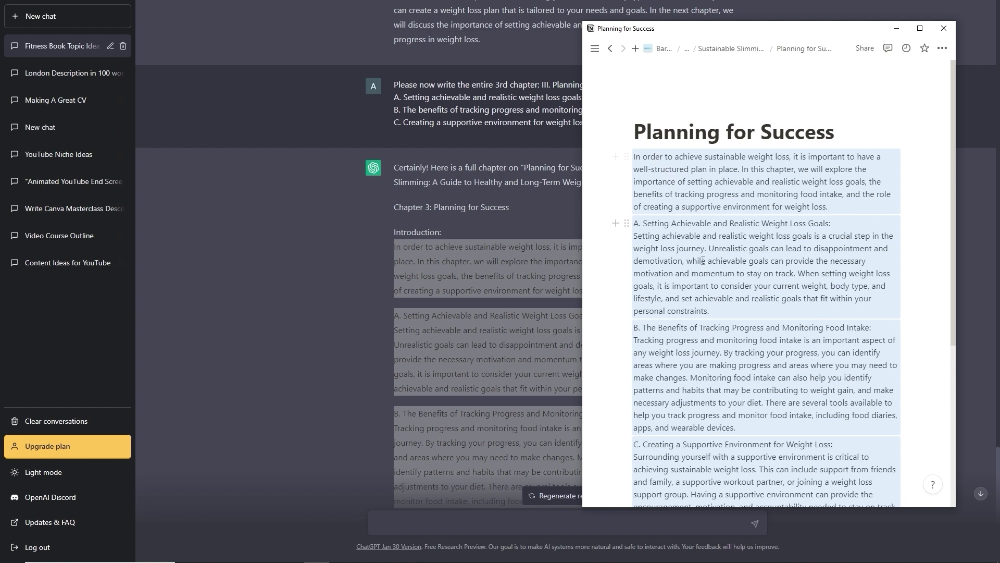
triple_click(713, 223)
key(BackSpace)
key(BackSpace)
triple_click(656, 314)
key(BackSpace)
key(BackSpace)
Delete the section C heading and the Conclusion heading from the Planning for Success page.
scroll(677, 286, down, 3)
triple_click(682, 262)
key(BackSpace)
key(BackSpace)
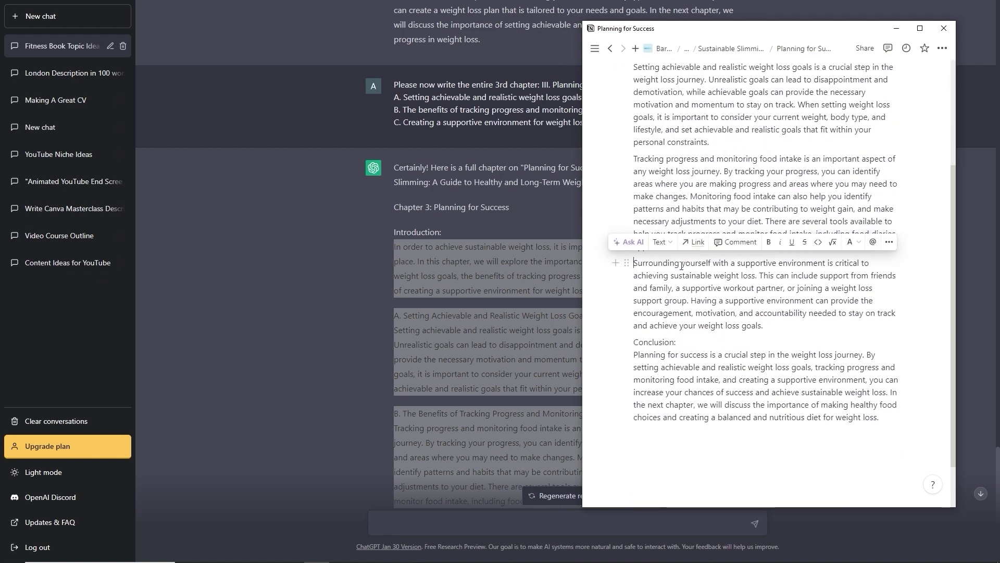
triple_click(653, 343)
key(BackSpace)
key(BackSpace)
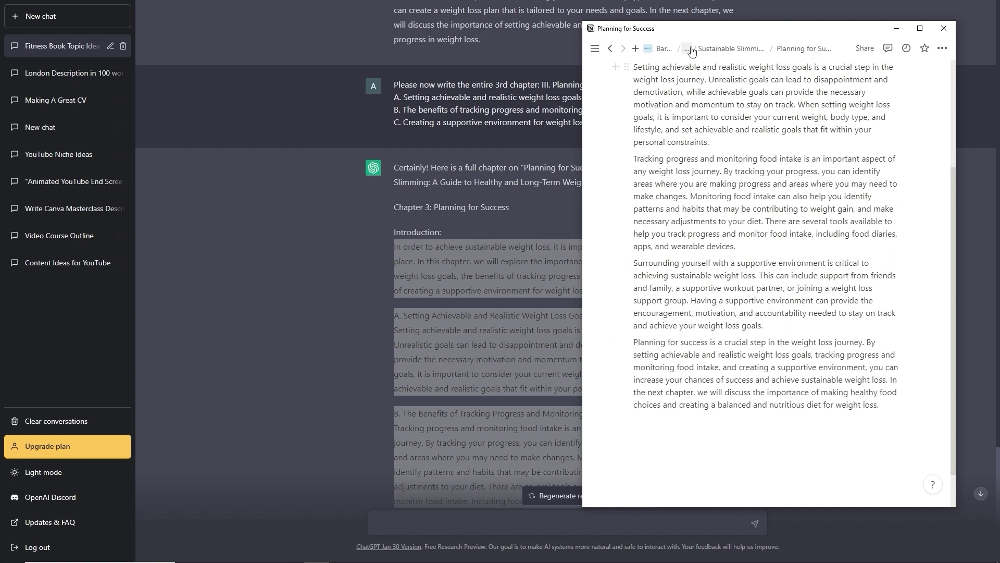
Go to the Sustainable Slimming book page, reopen Planning for Success and review its cleaned-up text to the end.
click(726, 48)
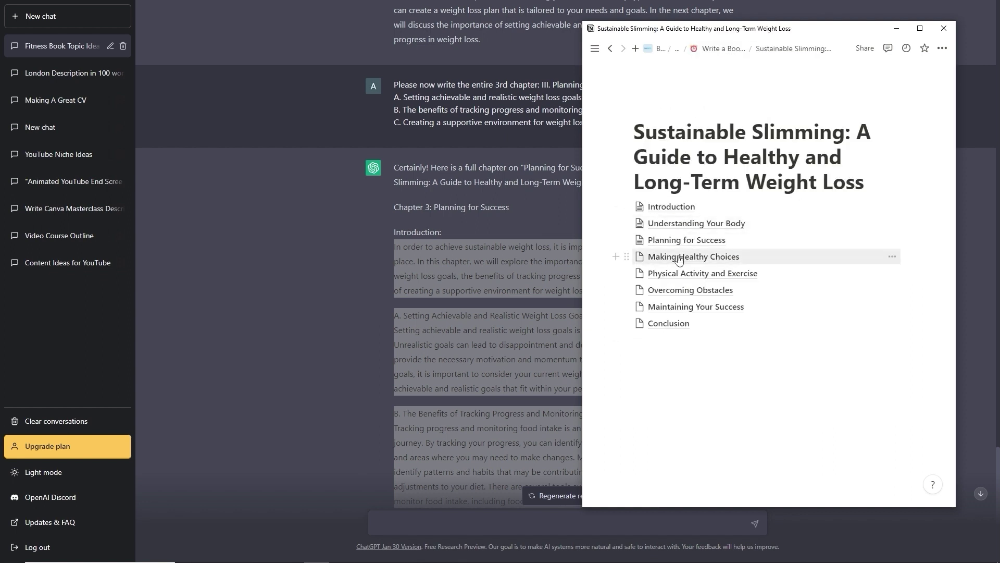
scroll(475, 388, down, 5)
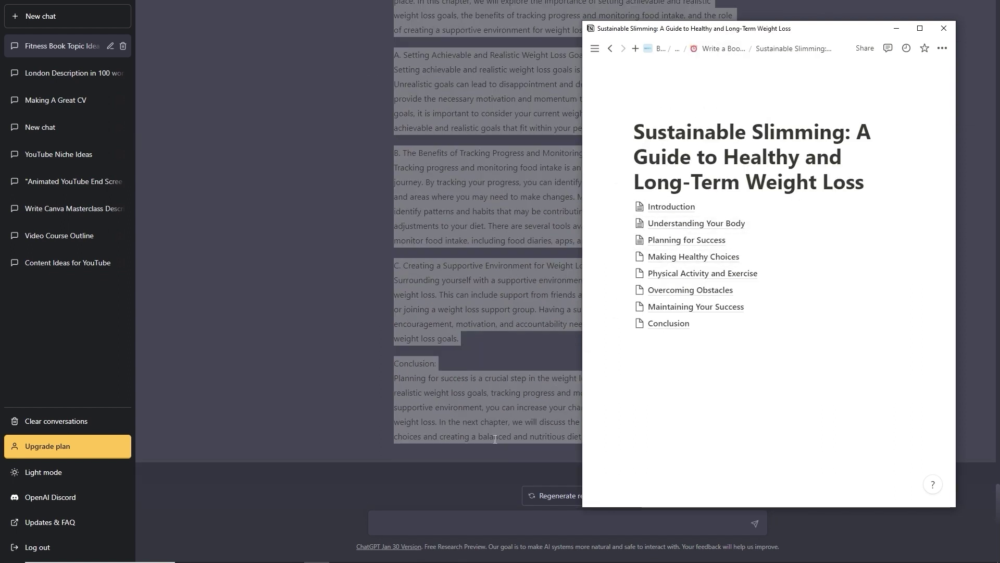
click(686, 239)
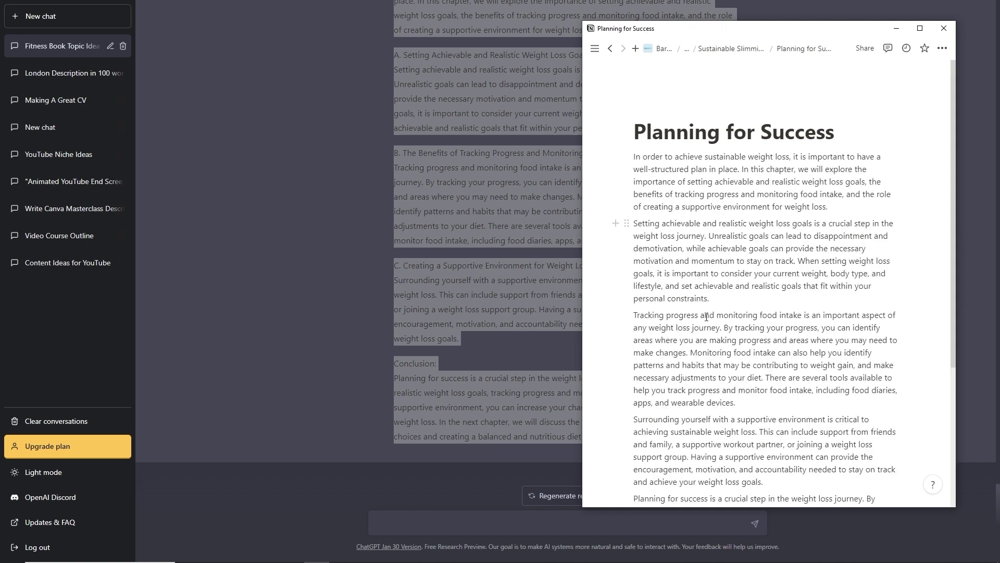
scroll(703, 323, down, 6)
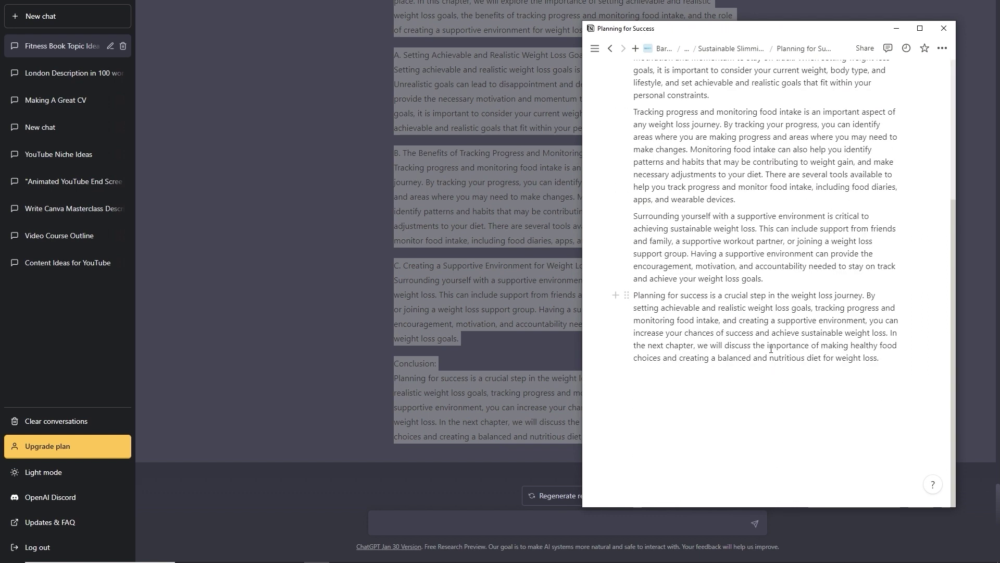
Return to the Sustainable Slimming book page and open Making Healthy Choices as an empty page.
click(742, 49)
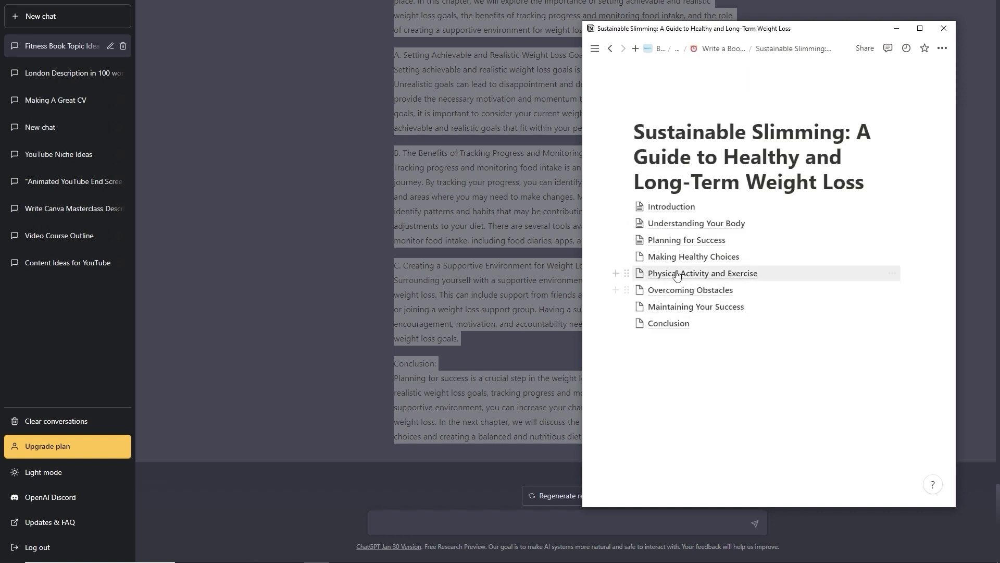
click(685, 256)
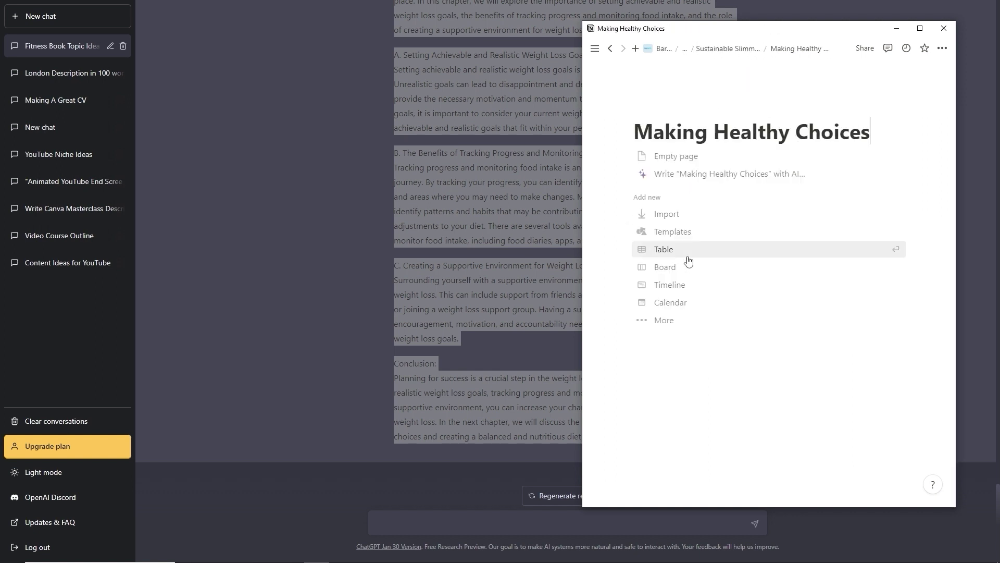
click(687, 157)
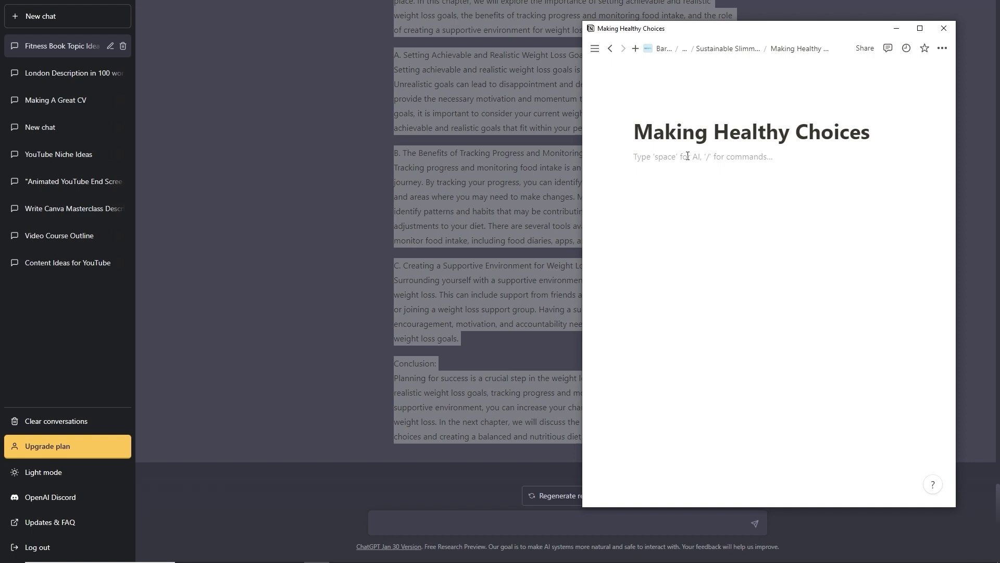
Switch to ChatGPT and copy section IV, Making Healthy Choices, with points A to D from the book outline.
click(393, 186)
scroll(464, 264, up, 15)
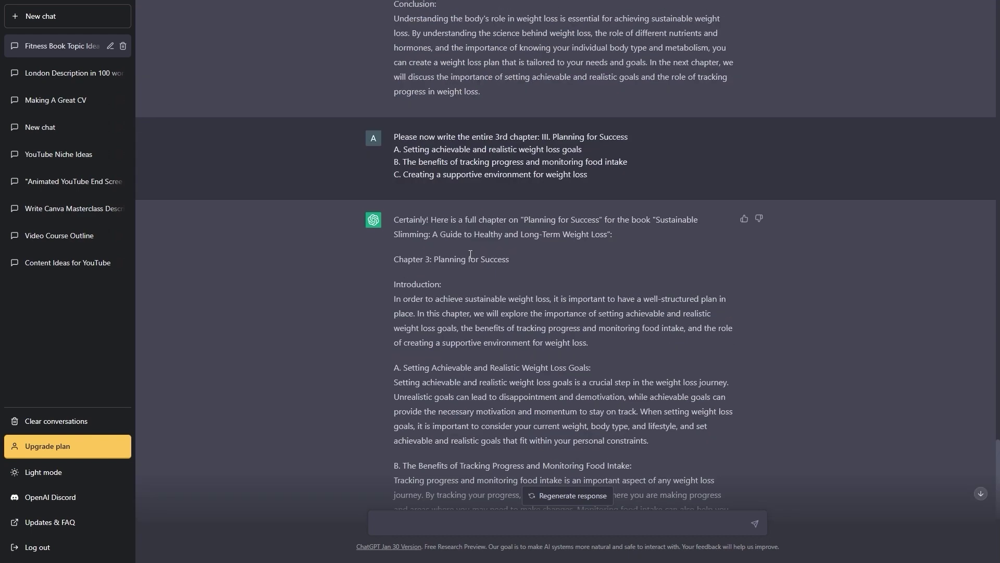
scroll(455, 269, up, 20)
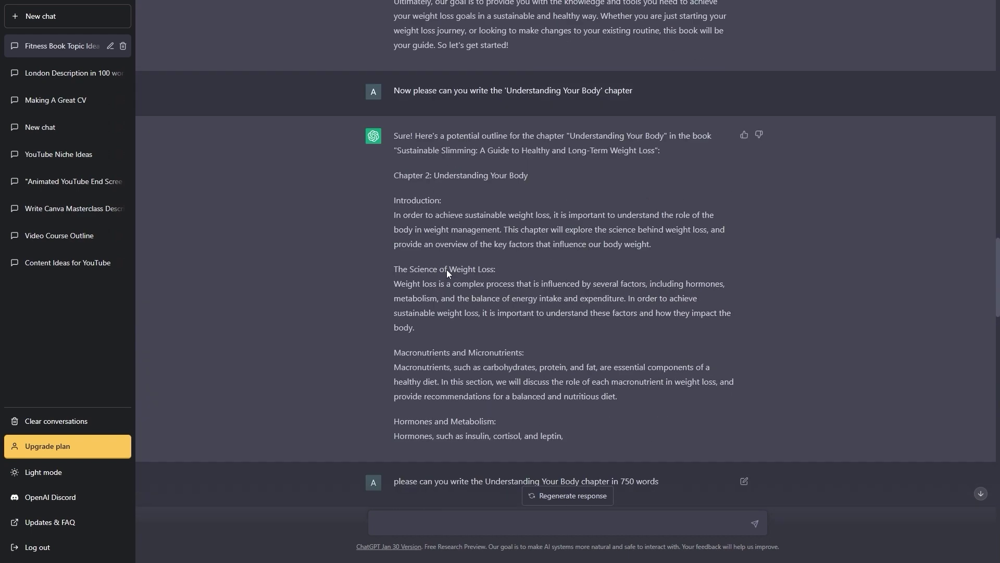
scroll(447, 270, up, 5)
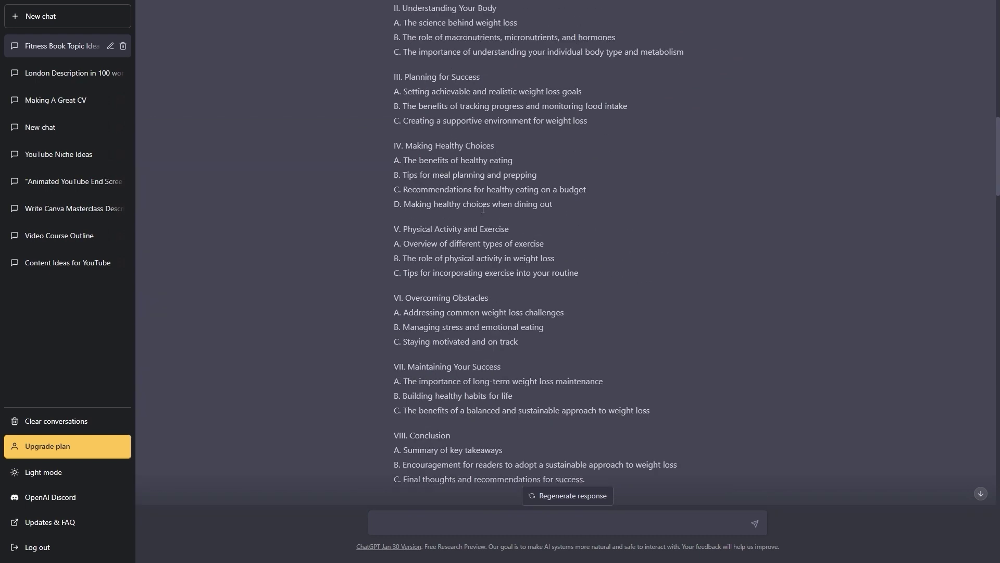
drag(555, 204, 387, 151)
key(ctrl+c)
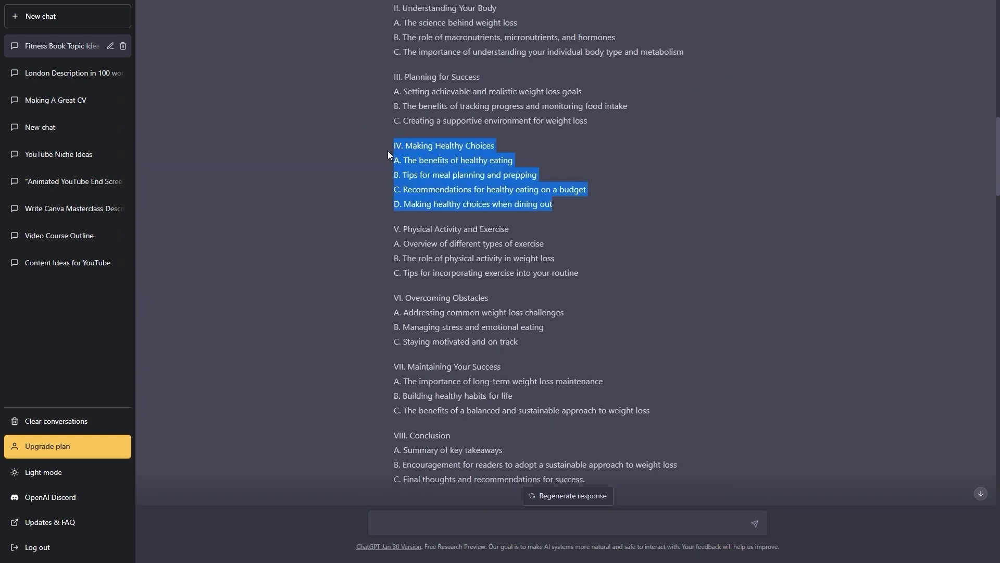
Submit the prompt "Now please write the entire 4th chapter:" followed by the copied Making Healthy Choices outline section.
scroll(514, 243, down, 20)
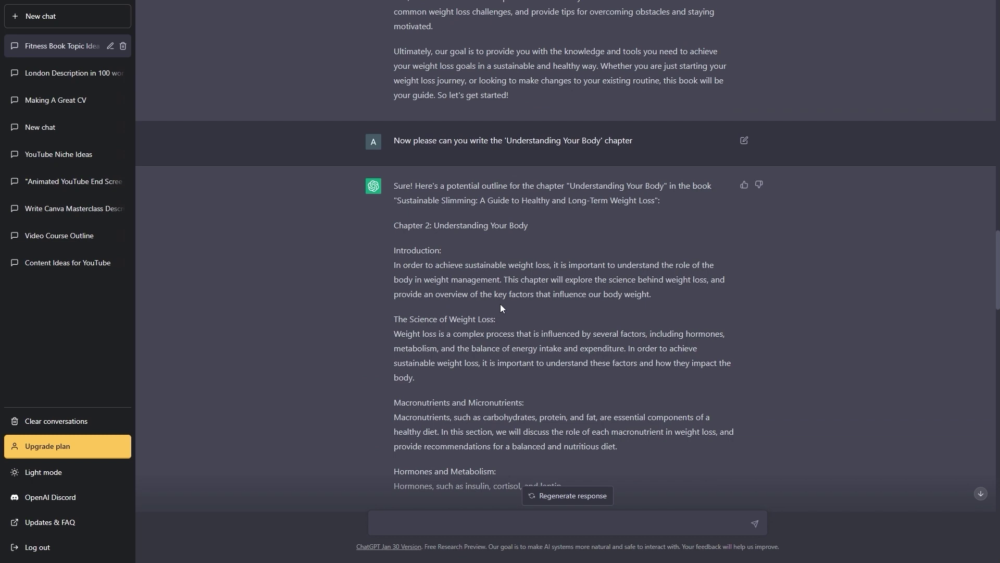
scroll(502, 309, down, 20)
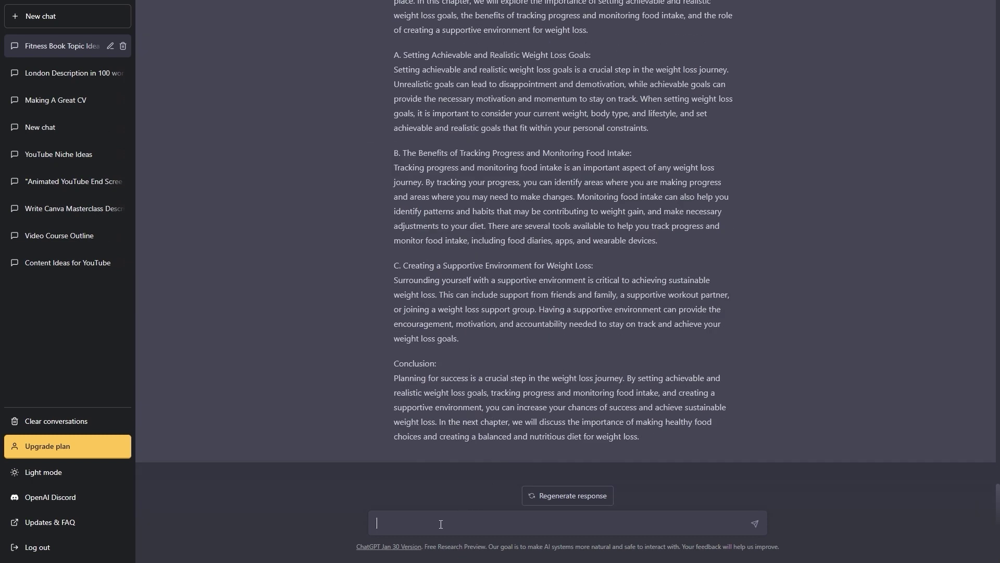
text(Now p[)
text(ease write the entire 4)
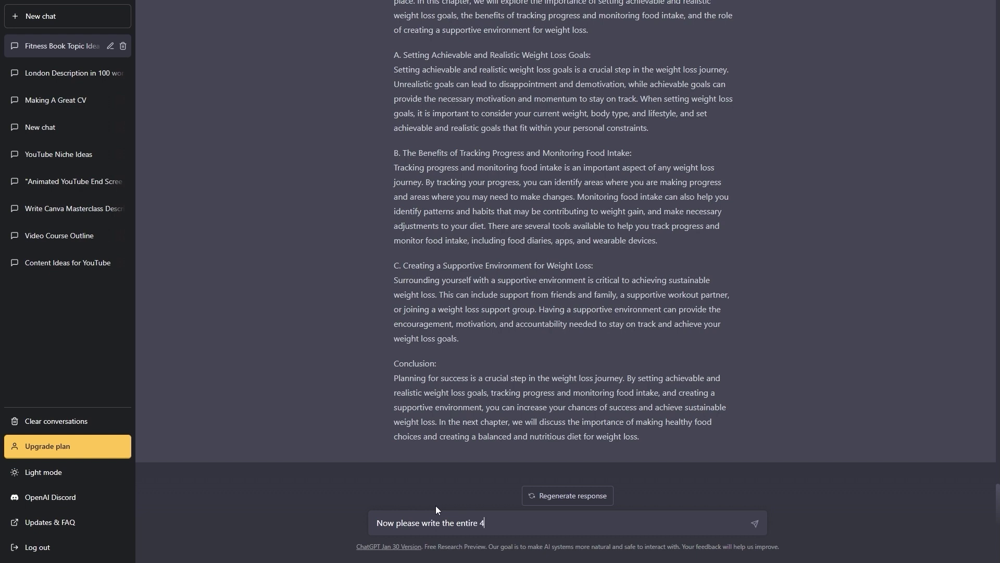
text(th chapter:)
key(ctrl+v)
key(Return)
text(#)
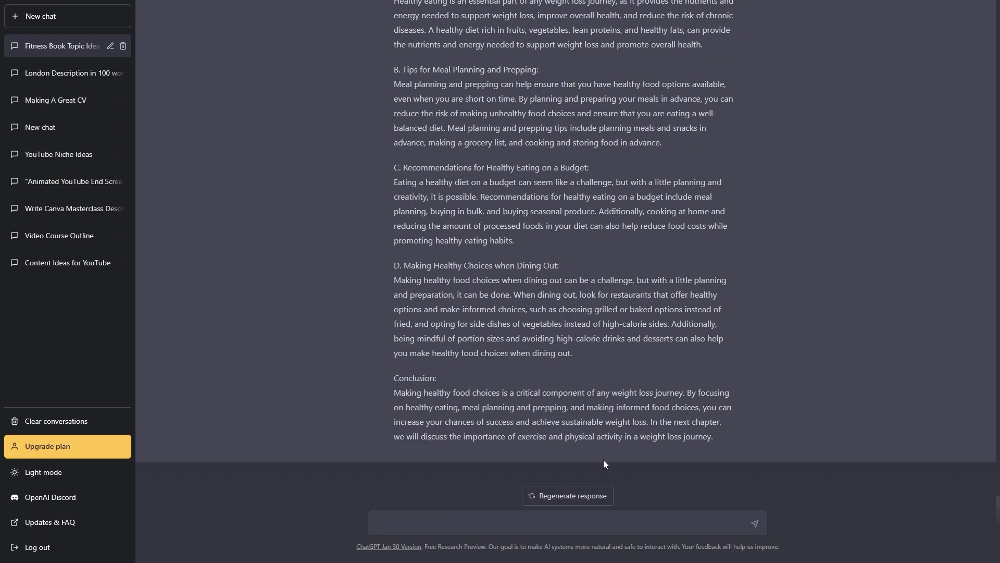
Copy the generated fourth chapter from below its Introduction heading and paste it into the Making Healthy Choices page in Notion.
mouse_move(717, 441)
mouse_down()
mouse_move(453, 344)
mouse_move(480, 326)
mouse_move(453, 253)
mouse_move(387, 240)
mouse_move(407, 239)
mouse_up()
key(ctrl+c)
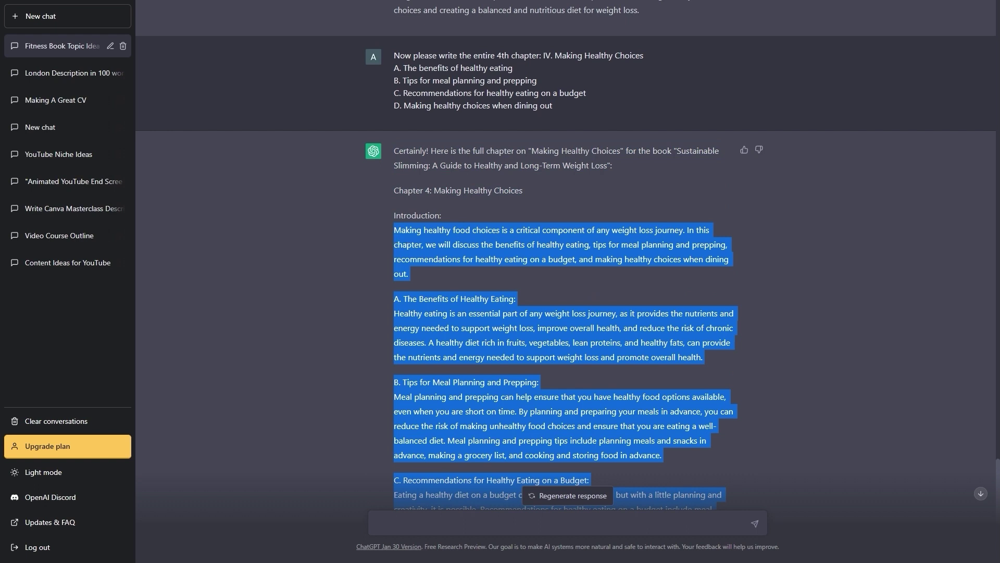
key(alt+Tab)
click(668, 157)
key(ctrl+v)
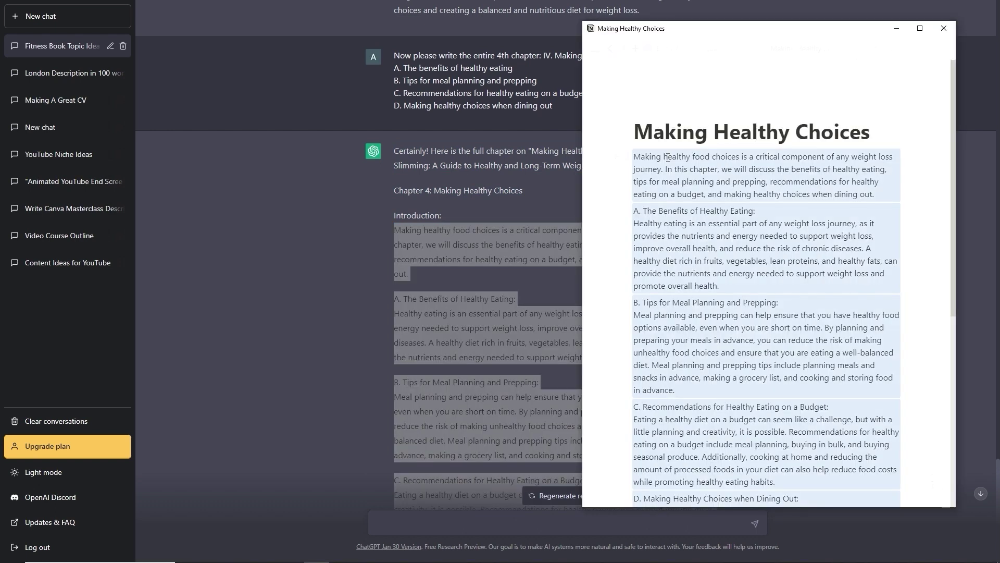
Delete the section A, B, C and D headings and the Conclusion heading from the Making Healthy Choices page.
mouse_move(633, 210)
mouse_down()
mouse_move(692, 210)
mouse_move(633, 223)
mouse_up()
key(BackSpace)
triple_click(678, 290)
key(BackSpace)
scroll(677, 286, down, 3)
triple_click(677, 225)
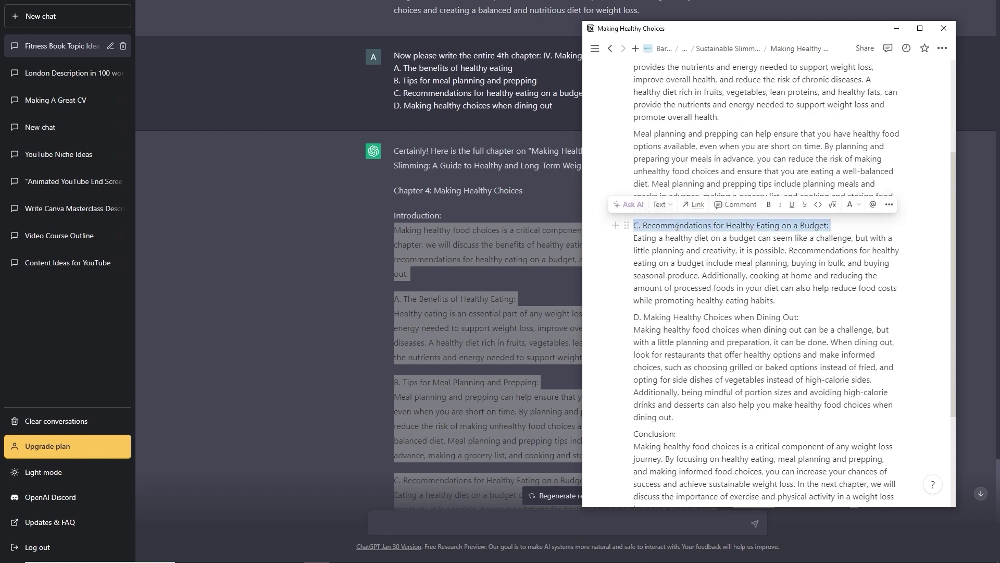
key(BackSpace)
triple_click(667, 304)
key(BackSpace)
triple_click(656, 408)
key(BackSpace)
scroll(712, 420, up, 3)
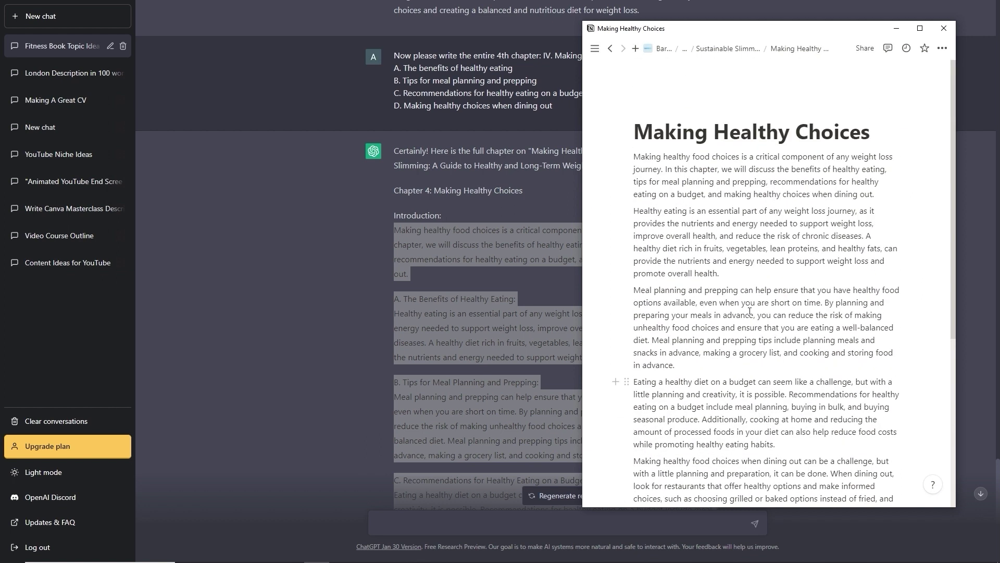
Return to the Sustainable Slimming book page and open Physical Activity and Exercise as an empty page.
click(742, 50)
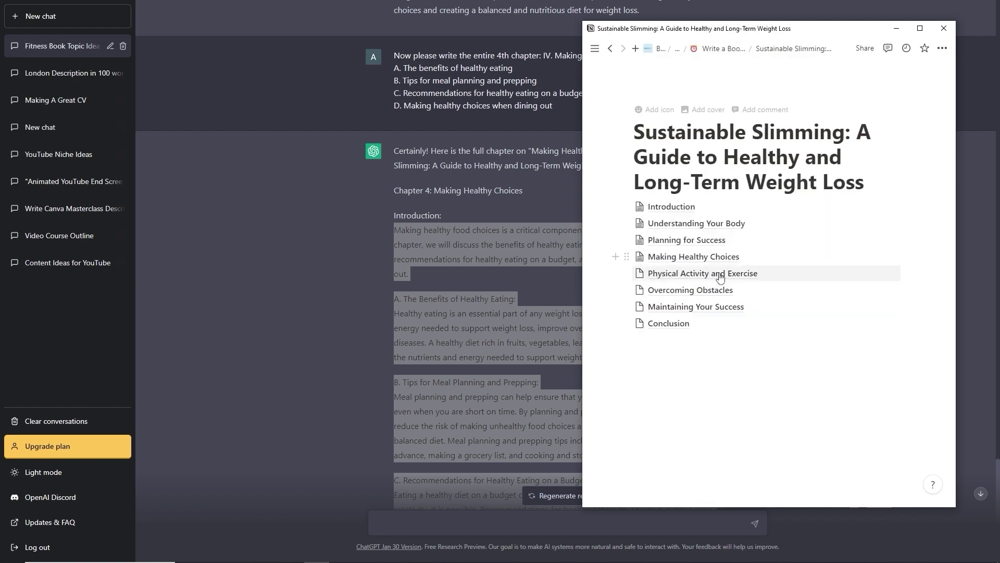
click(683, 275)
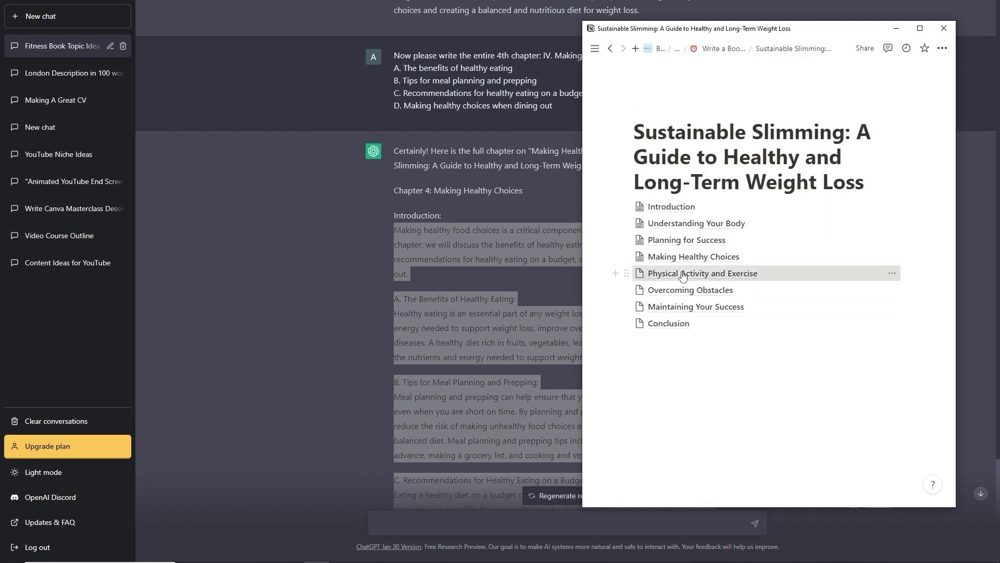
click(653, 184)
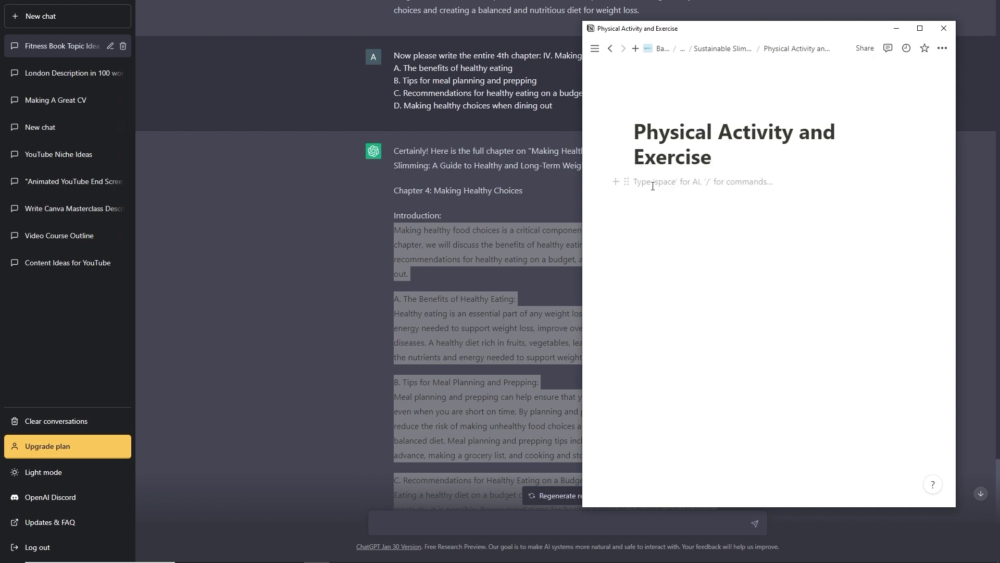
Switch to ChatGPT and copy section V, Physical Activity and Exercise, with points A to C from the book outline.
click(472, 257)
scroll(480, 259, up, 20)
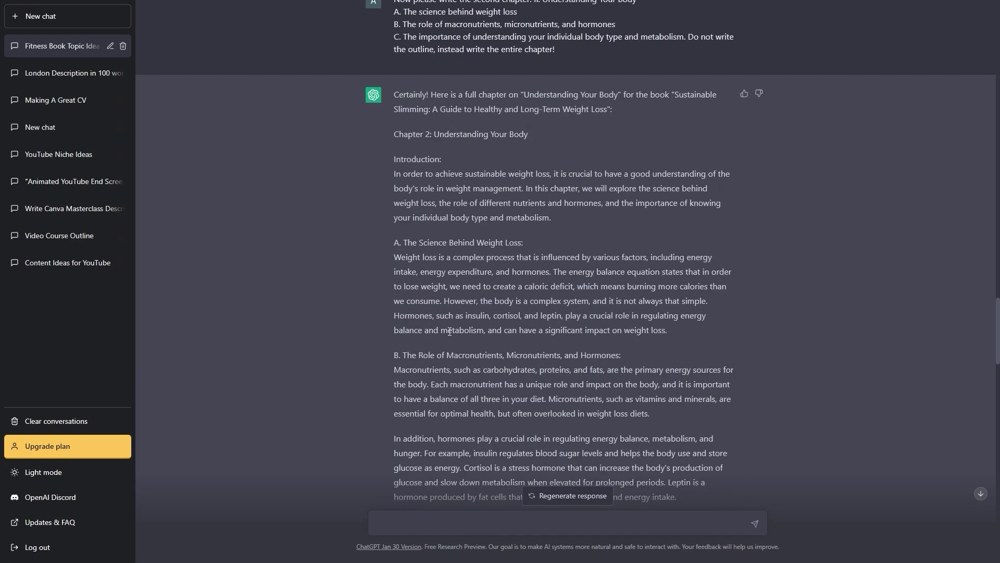
scroll(453, 320, up, 20)
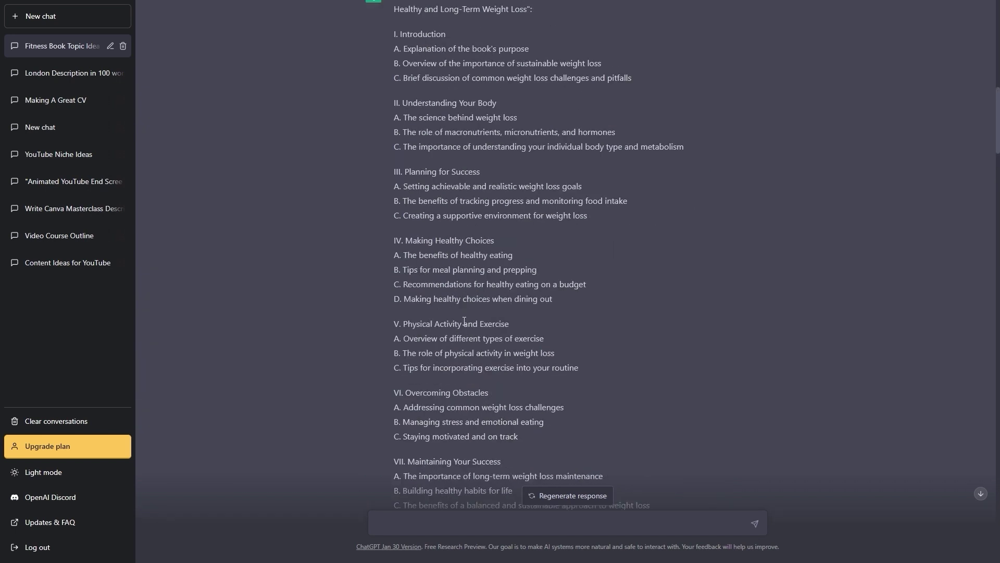
drag(591, 375, 395, 321)
Submit the prompt "Now please can you write the entire 5th chapter:" followed by the copied Physical Activity and Exercise outline section.
scroll(396, 320, down, 20)
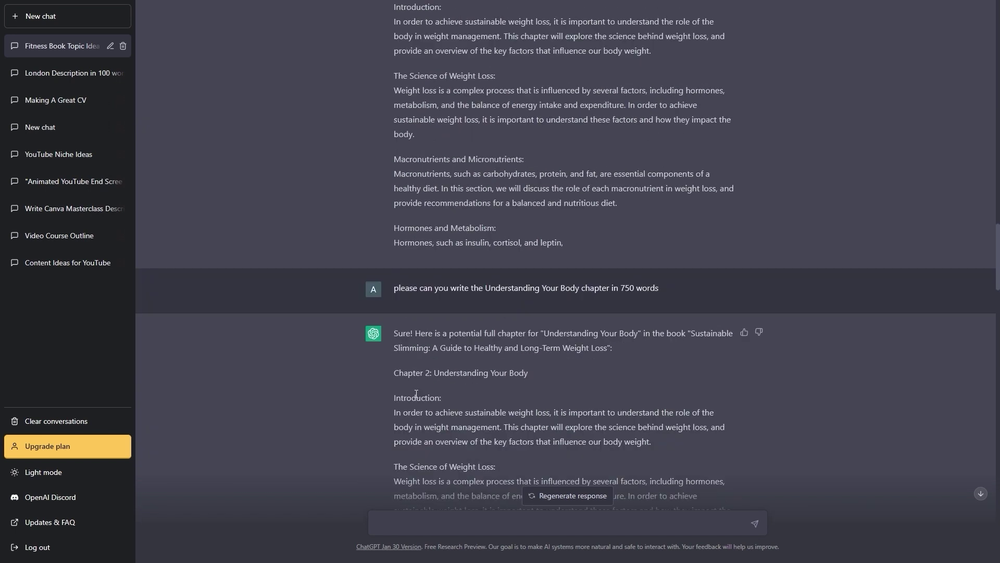
scroll(448, 269, down, 20)
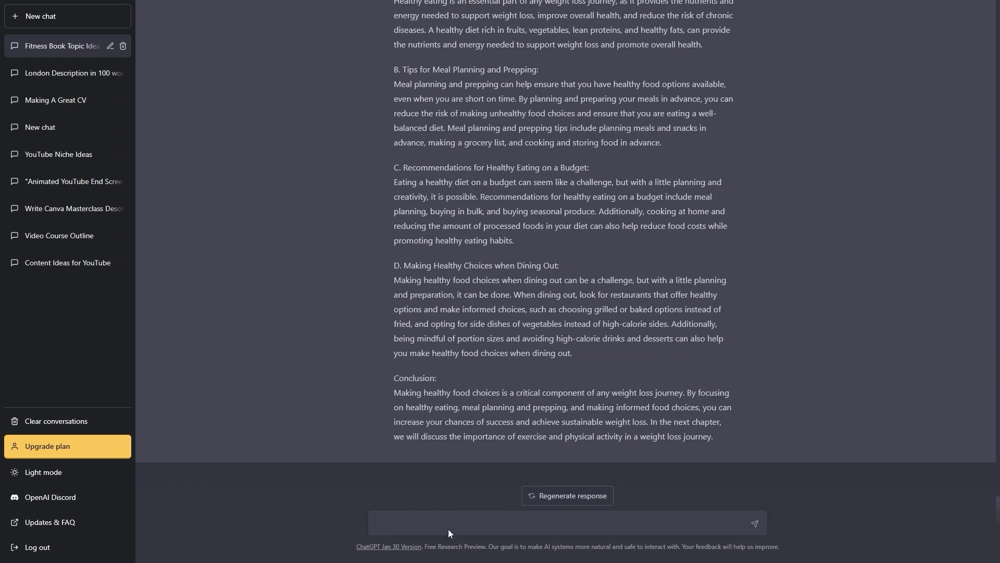
click(457, 510)
text(Now please can you writ)
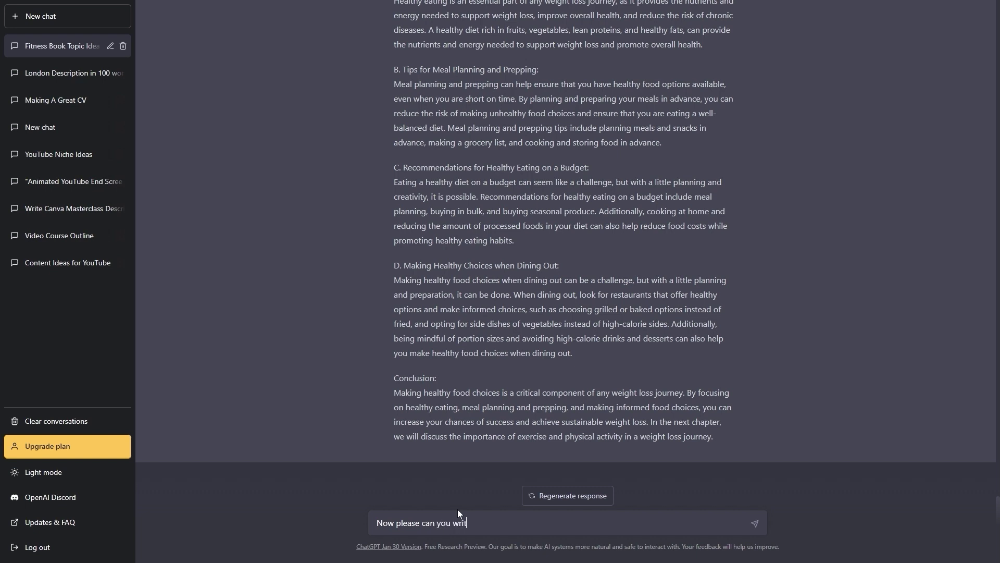
text(e the entire 5th chapter:)
text(: V. Physical Activity and Exercise A. Overview of different types of exercise B. The role of physical activity in weight loss C. Tips for incorporating exercise into your routine)
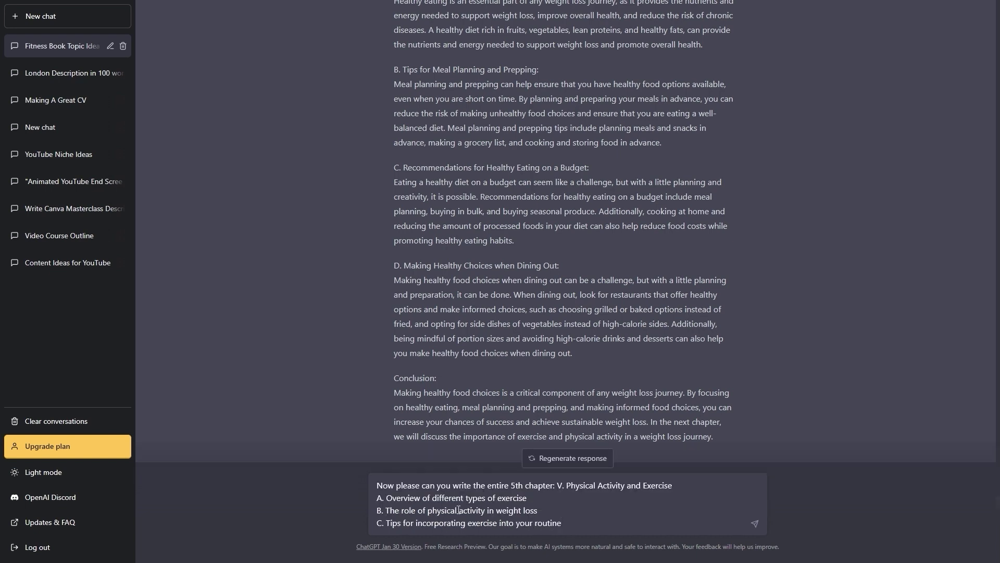
key(Return)
Copy the entire generated reply for chapter 5, from its opening sentence through the conclusion.
scroll(376, 313, up, 5)
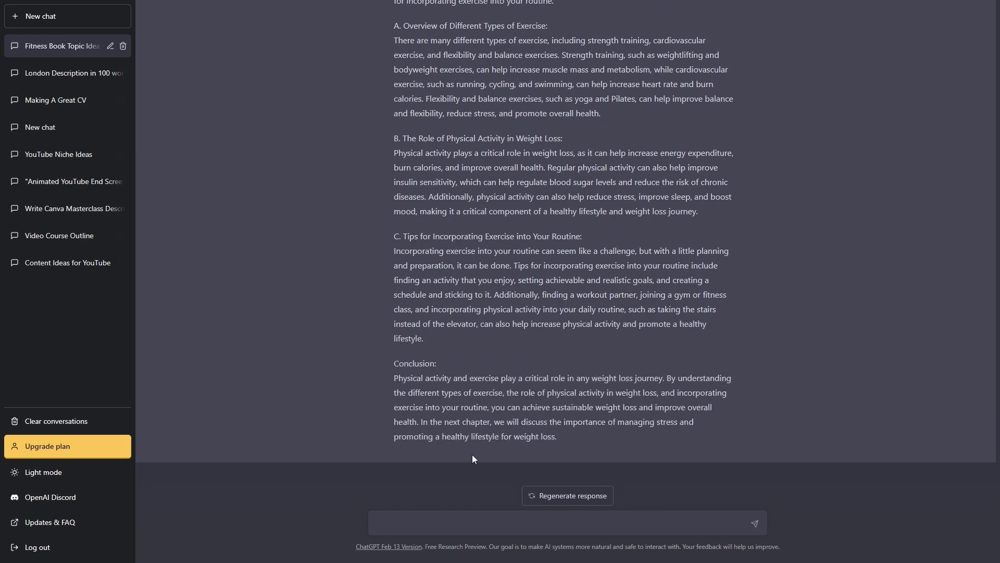
mouse_move(587, 448)
mouse_down()
mouse_move(603, 422)
mouse_move(463, 333)
mouse_move(461, 252)
mouse_move(459, 327)
mouse_move(417, 231)
mouse_move(408, 69)
mouse_move(398, 59)
mouse_up()
scroll(461, 252, up, 3)
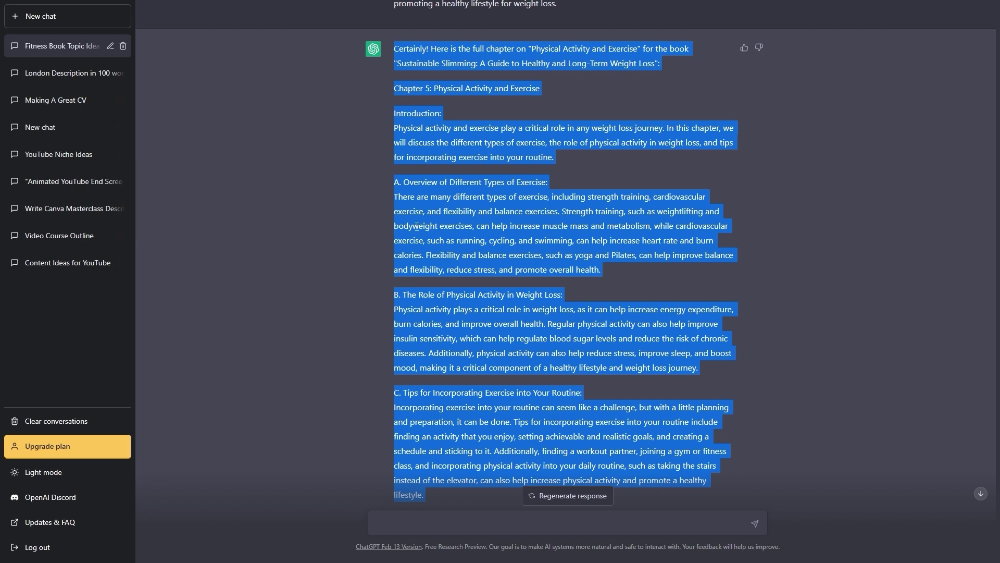
Paste the chapter 5 reply into the Physical Activity and Exercise page in Notion and delete everything above the first introduction paragraph.
key(alt+Tab)
key(ctrl+v)
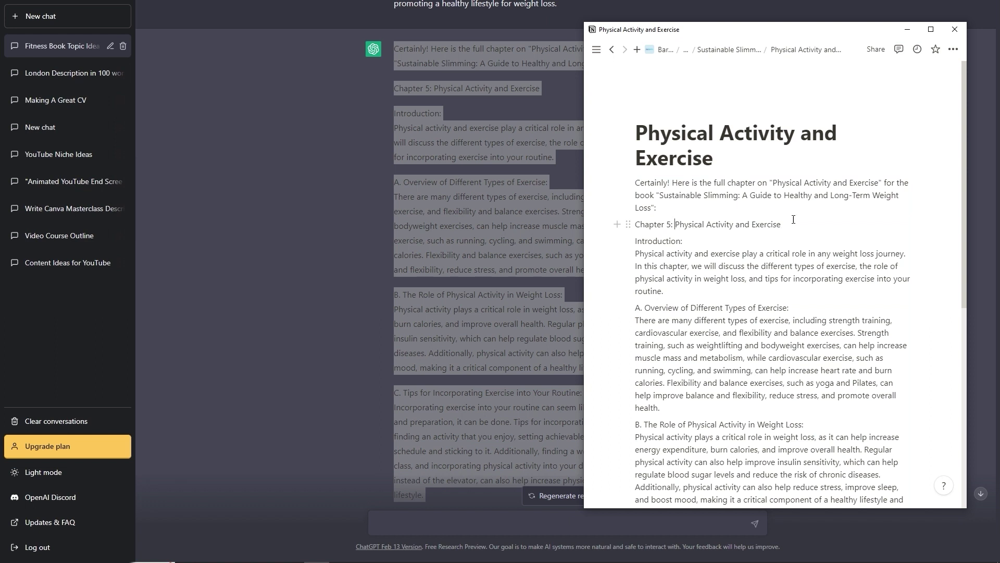
drag(791, 225, 630, 182)
key(BackSpace)
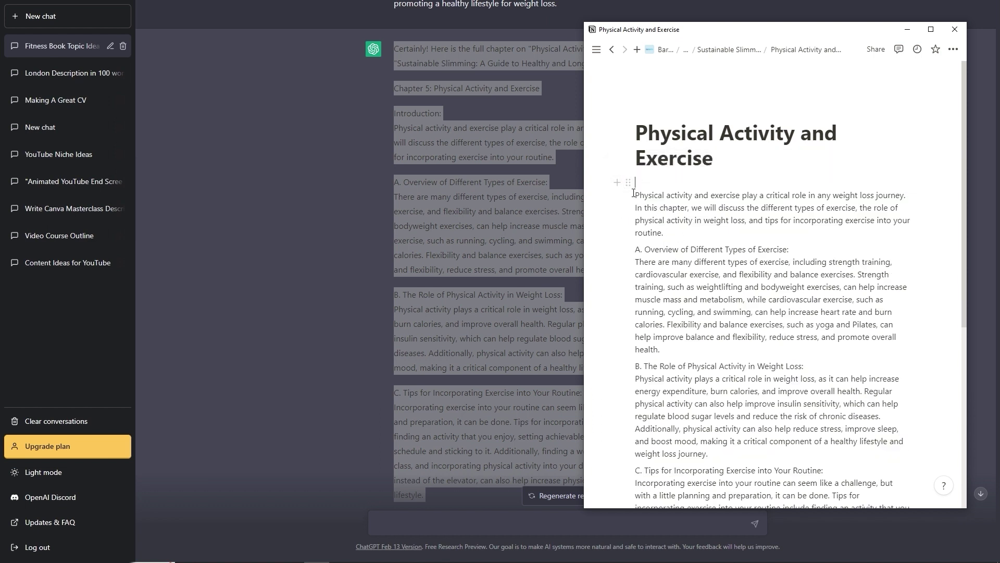
key(BackSpace)
Delete the A, B, C and Conclusion heading lines from the Physical Activity and Exercise page, keeping their paragraphs.
triple_click(682, 240)
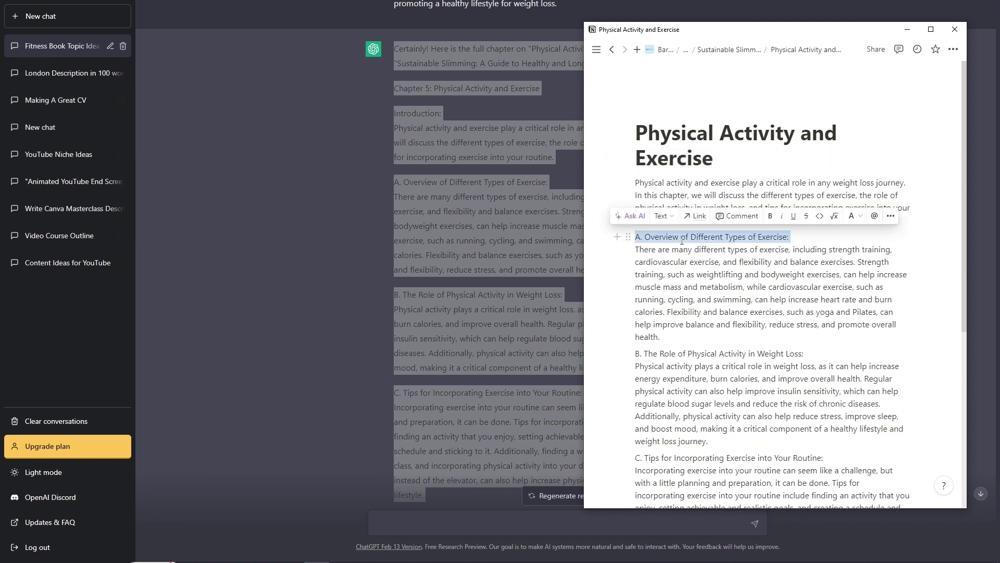
key(BackSpace)
triple_click(670, 341)
key(BackSpace)
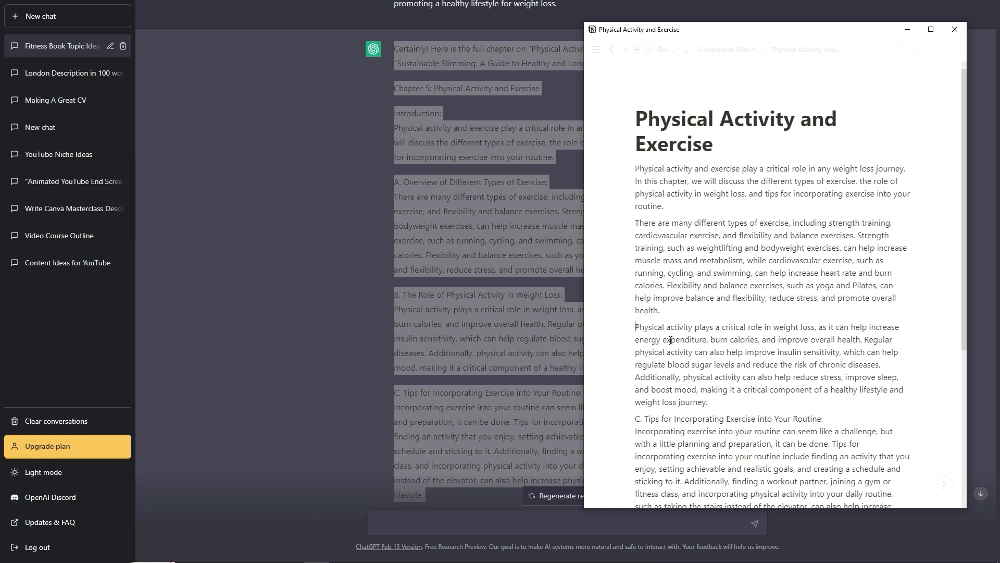
scroll(670, 341, down, 3)
triple_click(693, 276)
key(BackSpace)
triple_click(651, 382)
key(BackSpace)
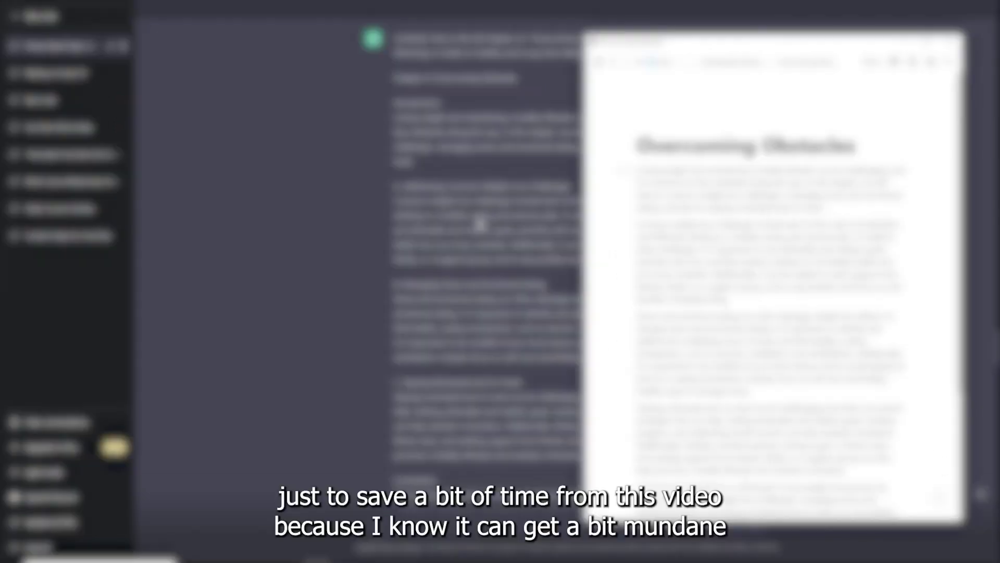
scroll(480, 224, down, 1)
scroll(480, 224, down, 1)
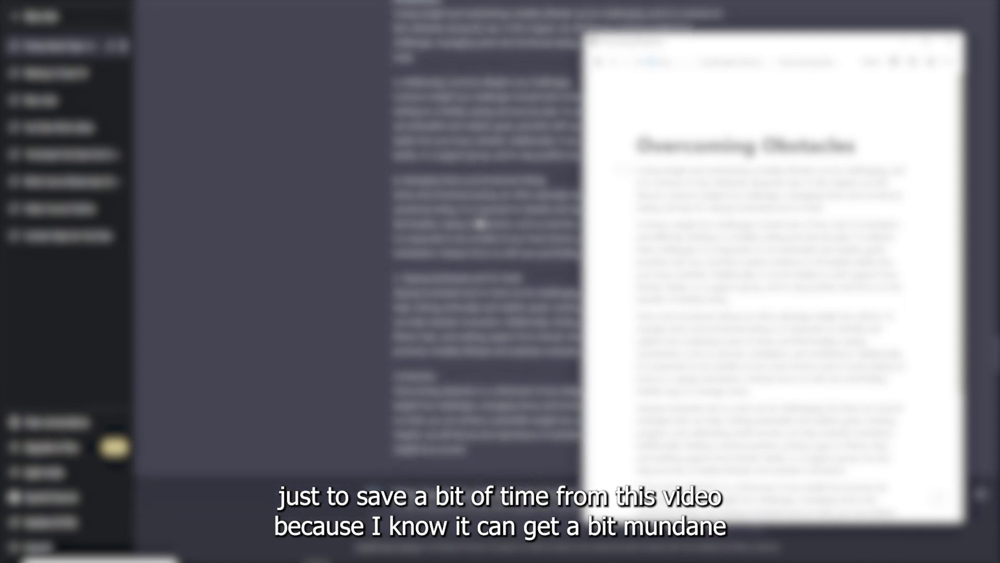
scroll(480, 224, up, 1)
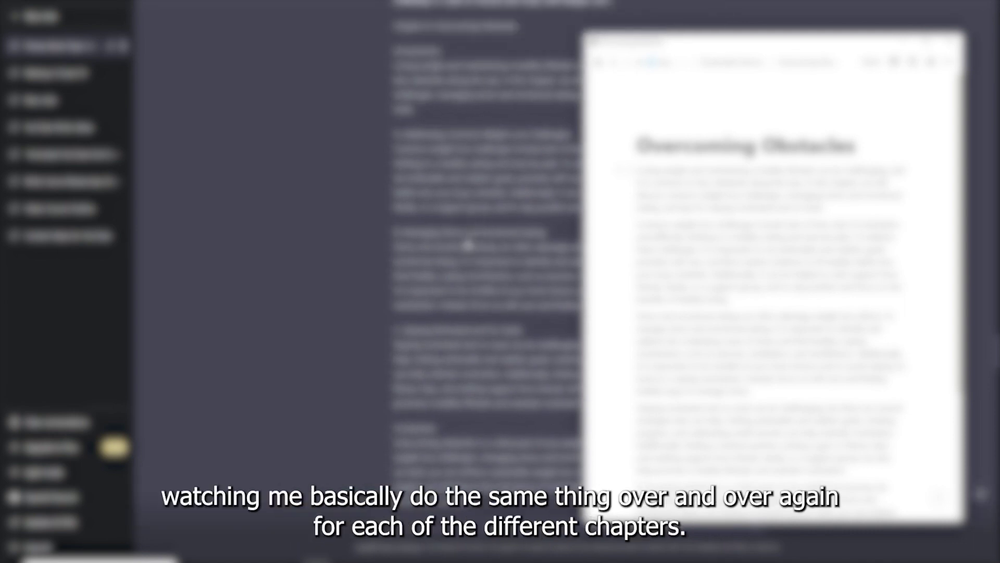
scroll(459, 251, up, 1)
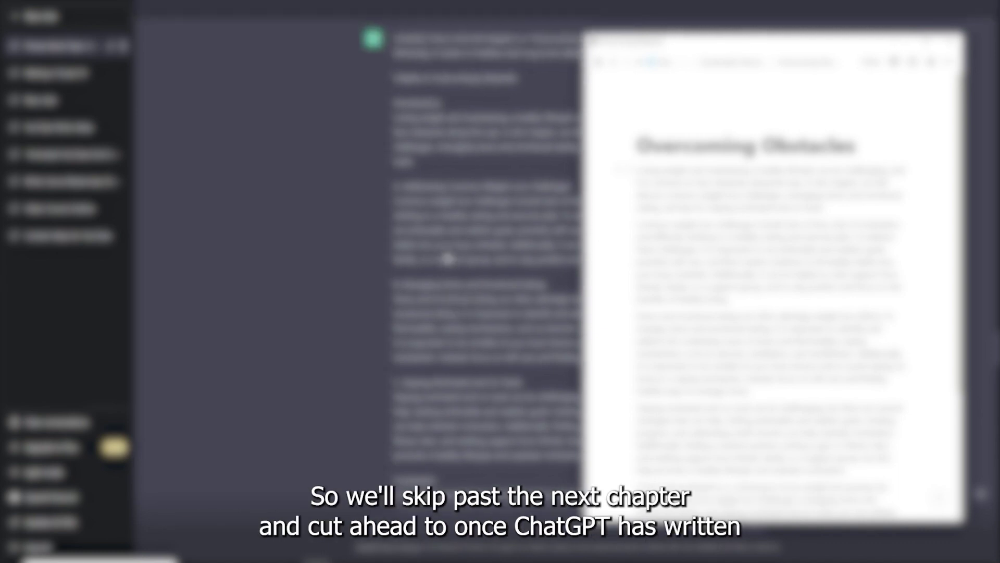
scroll(447, 258, up, 1)
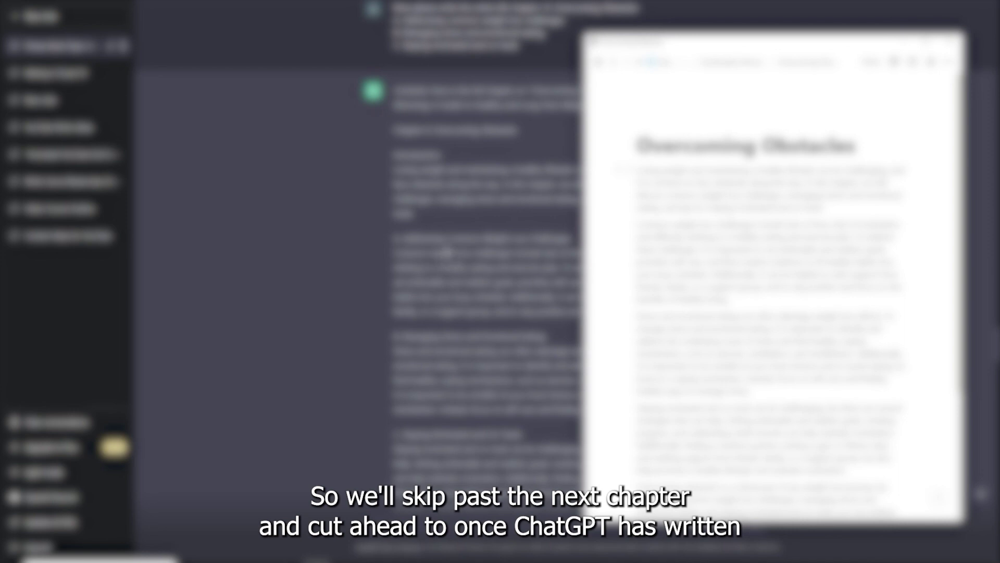
scroll(771, 312, down, 3)
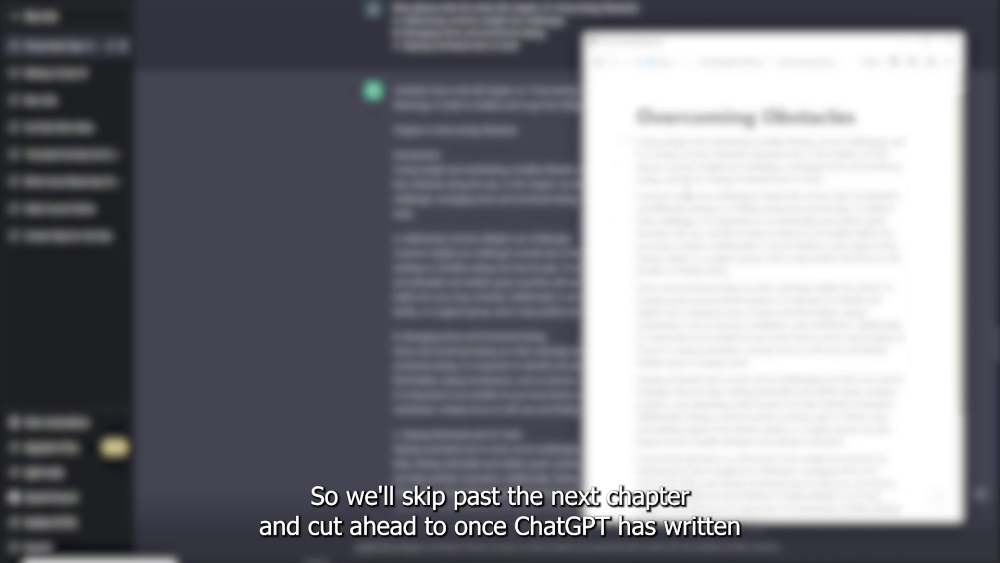
scroll(771, 313, up, 3)
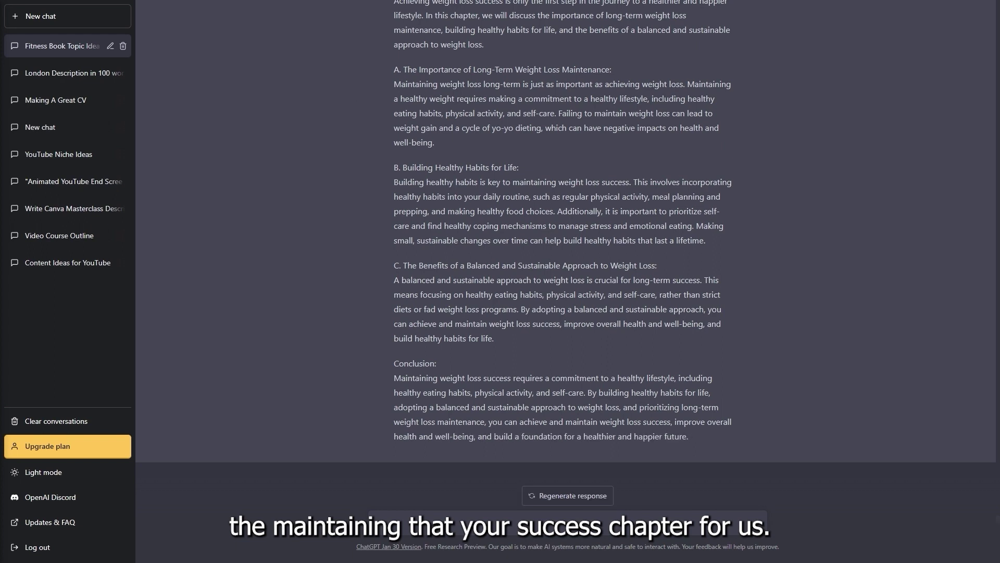
Copy the chapter 7 text in ChatGPT from its first introduction paragraph through the conclusion and paste it into Notion's Maintaining Your Success page.
drag(693, 439, 385, 249)
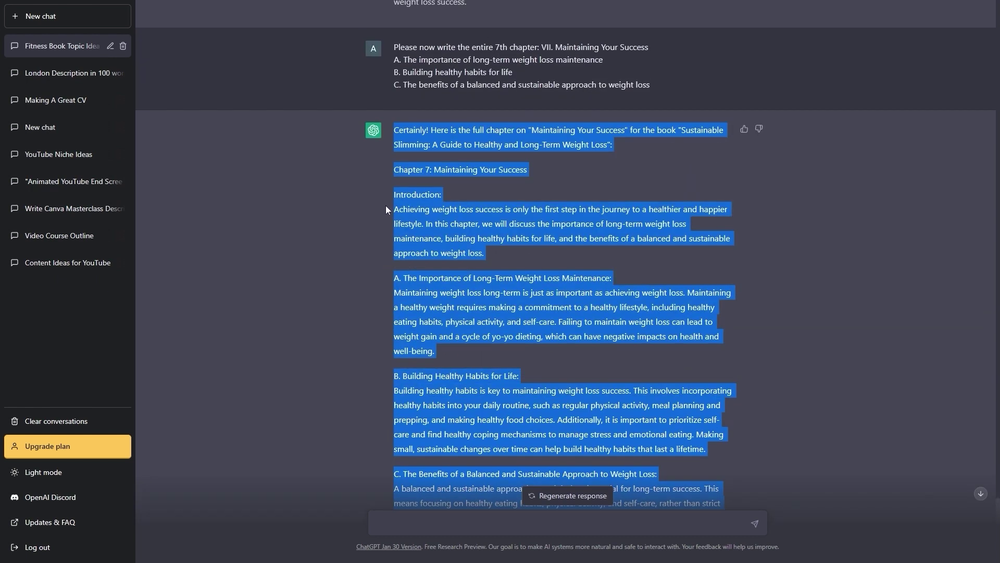
drag(387, 200, 394, 208)
key(ctrl+c)
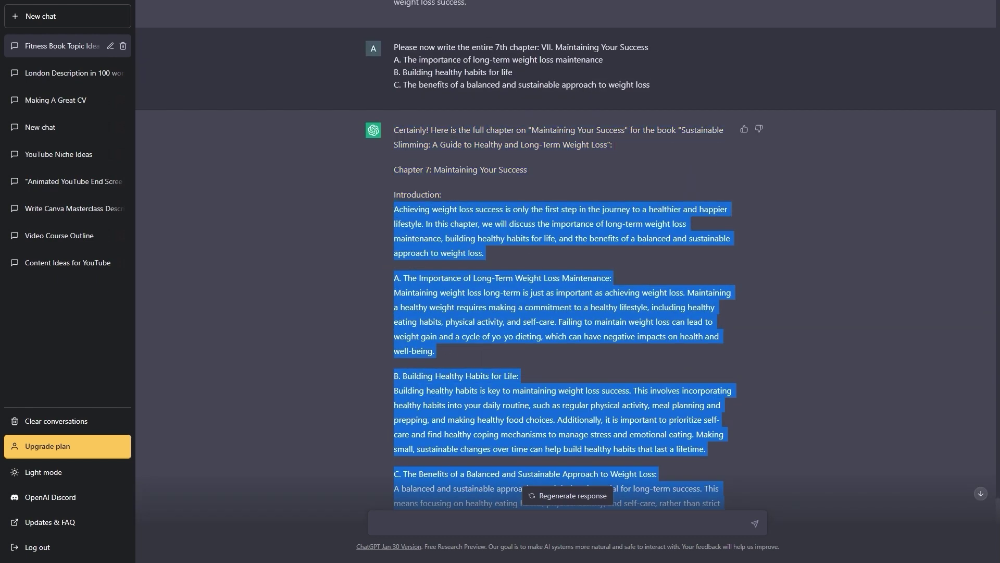
key(alt+Tab)
key(ctrl+v)
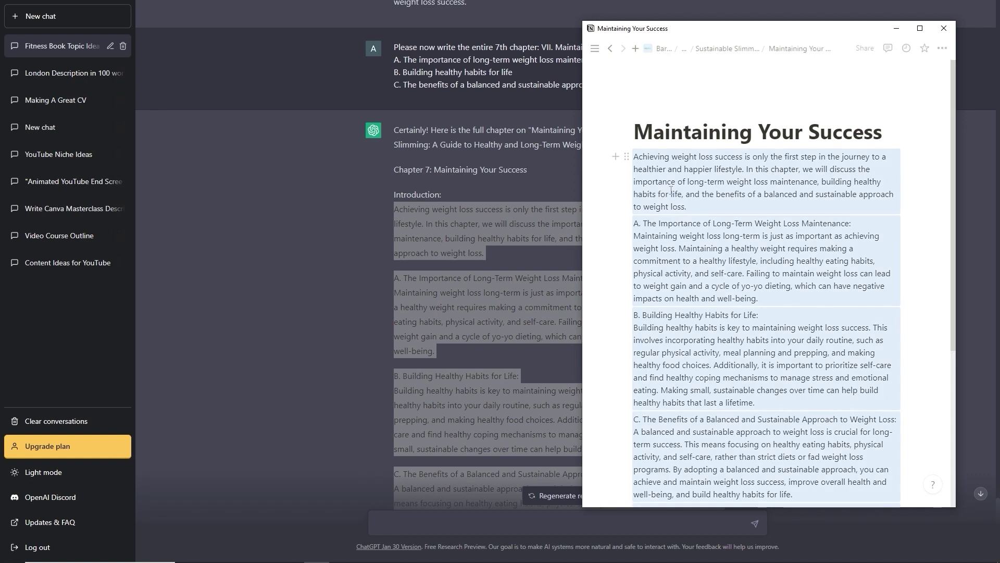
Delete the A, B, C and Conclusion heading lines from the Maintaining Your Success page, keeping their paragraphs.
double_click(677, 223)
key(BackSpace)
triple_click(718, 308)
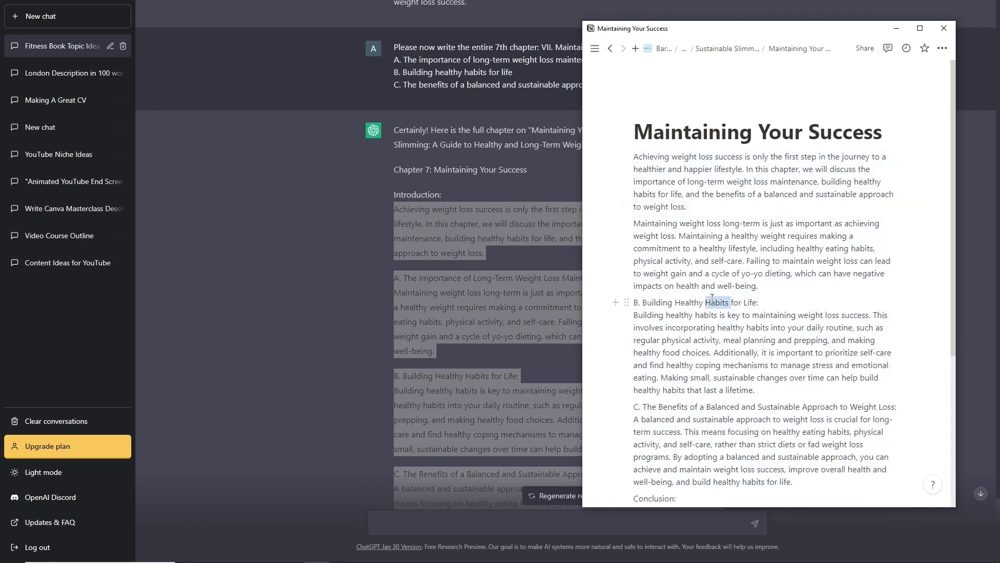
key(BackSpace)
triple_click(678, 392)
key(BackSpace)
scroll(669, 375, down, 2)
triple_click(663, 368)
key(BackSpace)
Return to the Sustainable Slimming book page and open Conclusion as an empty page.
click(727, 49)
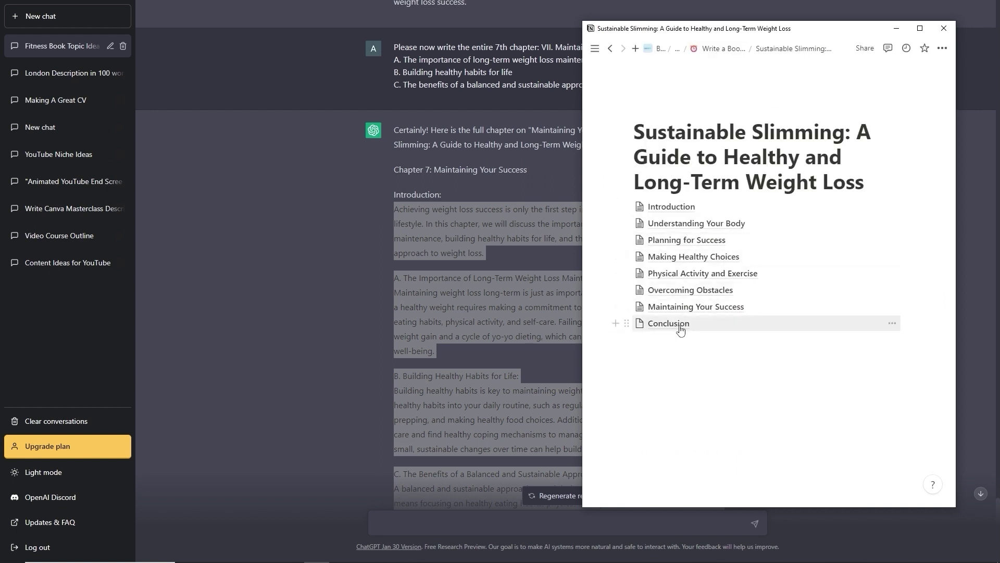
click(680, 328)
click(677, 158)
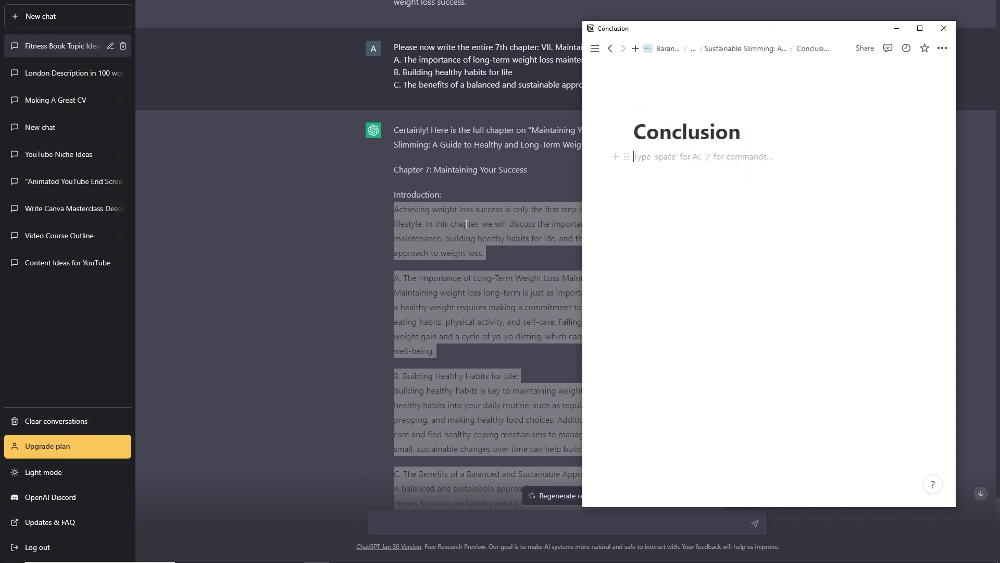
Switch to ChatGPT and copy section VIII, Conclusion, with points A to C from the book outline.
scroll(405, 274, up, 8)
click(383, 237)
scroll(422, 264, up, 15)
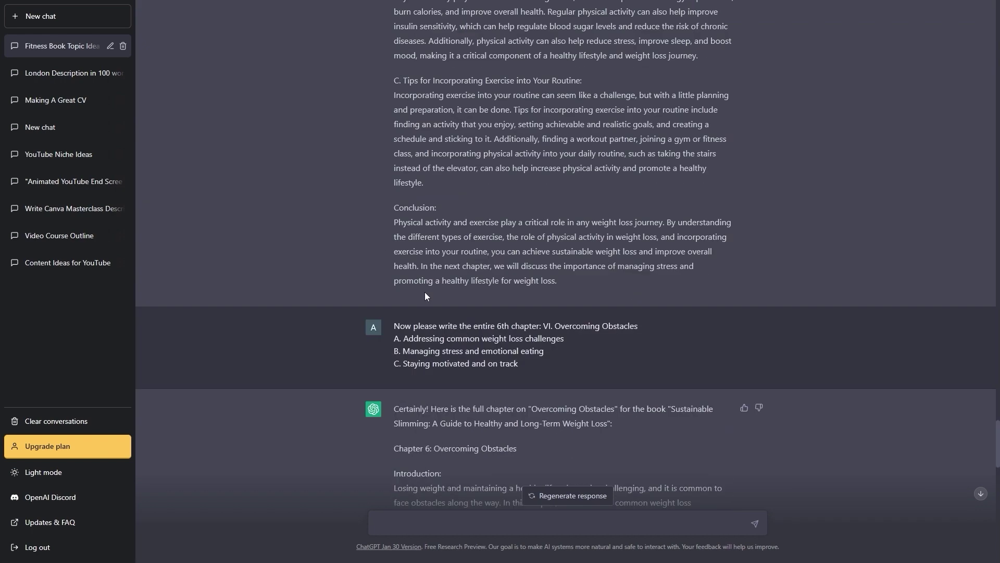
scroll(425, 295, up, 20)
scroll(468, 315, up, 15)
scroll(458, 318, up, 15)
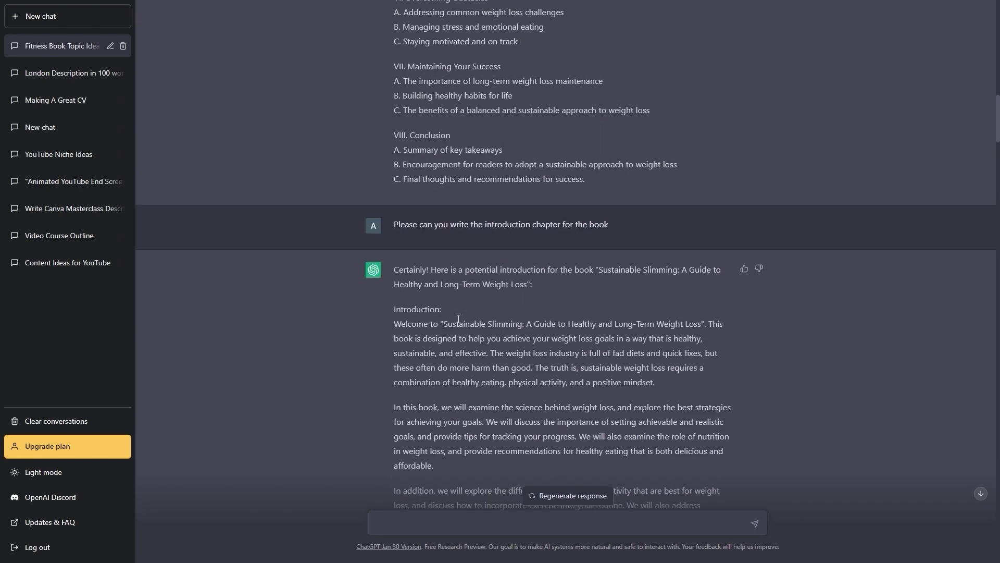
drag(578, 189, 398, 139)
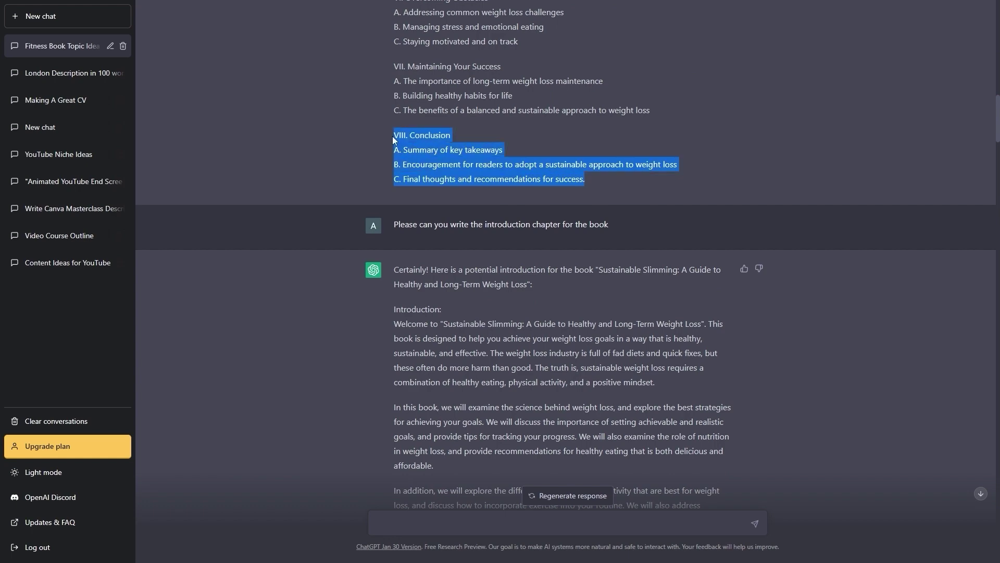
Submit the prompt "Now please write the entire 8th chapter:" followed by the copied Conclusion outline section.
scroll(418, 210, down, 20)
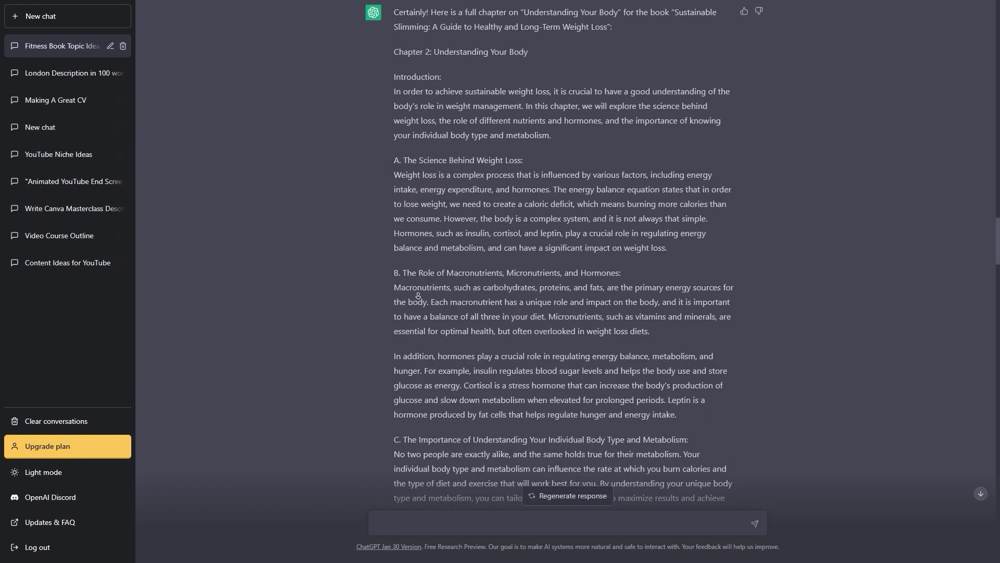
scroll(418, 295, down, 20)
click(400, 526)
text(Now please write the entire 8th chapter:)
text(VIII. Conclusion A. Summary of key takeaways B. Encouragement for readers to adopt a sustainable approach to weight loss C. Final thoughts and recommendations for success.)
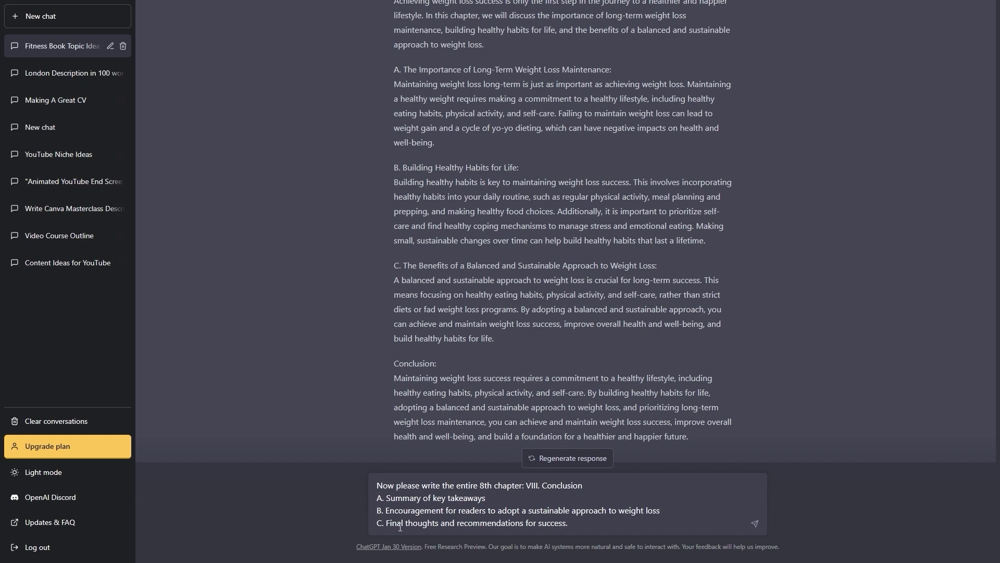
key(Return)
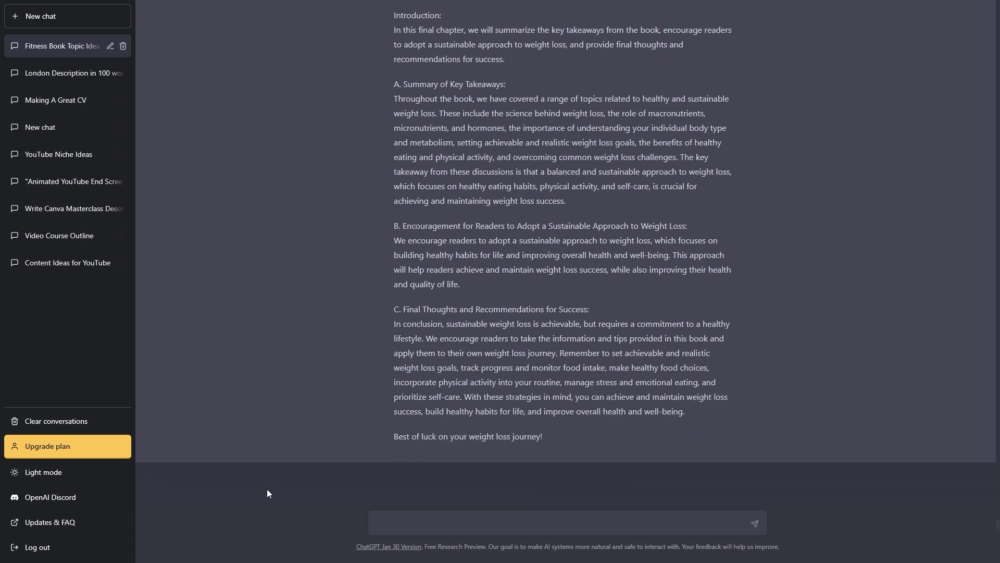
Copy the chapter 8 text from its first introduction paragraph through the closing good-luck line and paste it into Notion's Conclusion page.
drag(549, 444, 390, 85)
key(ctrl+c)
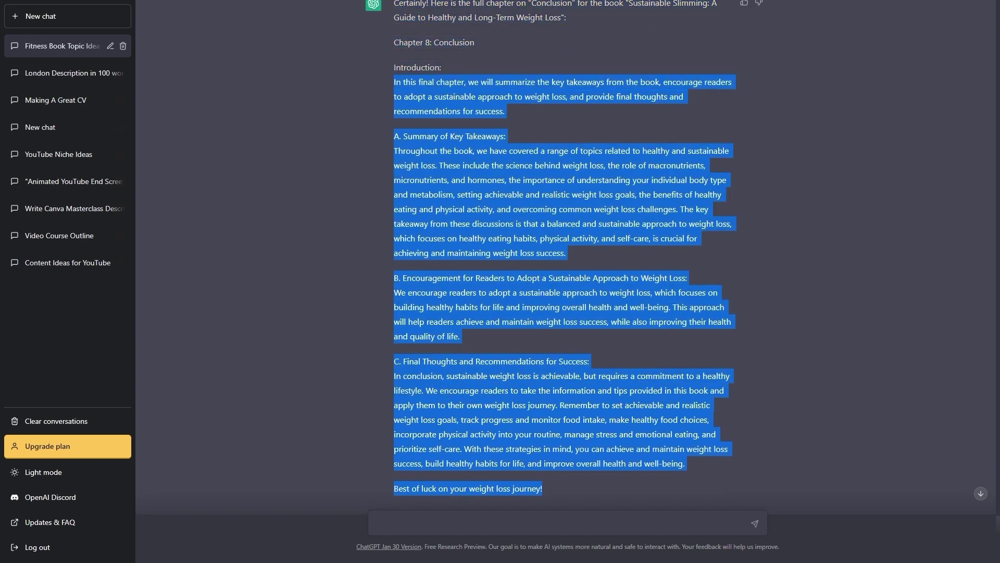
key(alt+Tab)
key(ctrl+v)
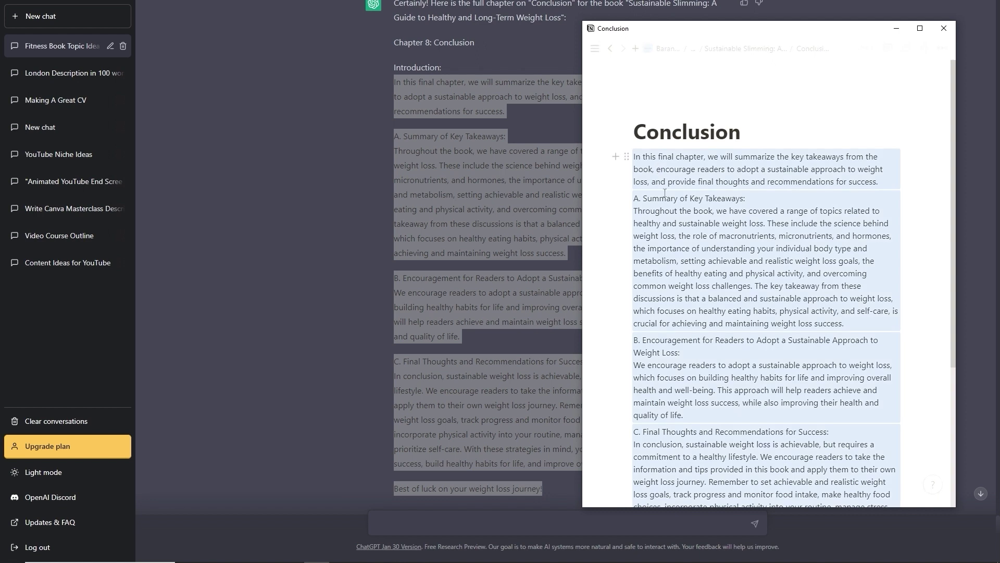
Delete the A, B and C heading lines from the Conclusion page, keeping their paragraphs, and return to the Sustainable Slimming book page.
triple_click(648, 328)
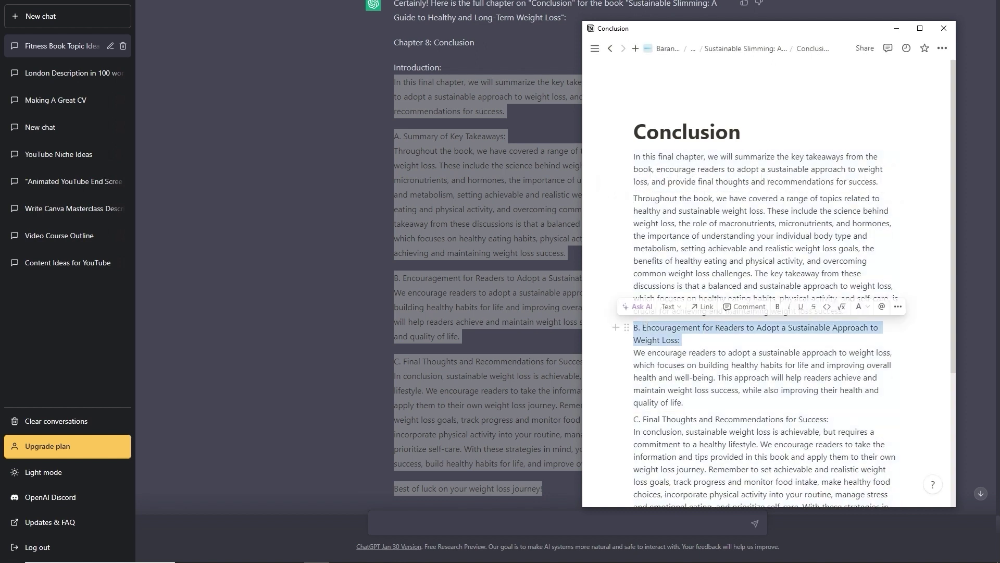
key(BackSpace)
double_click(652, 394)
triple_click(652, 394)
key(BackSpace)
scroll(721, 304, down, 3)
scroll(721, 305, up, 3)
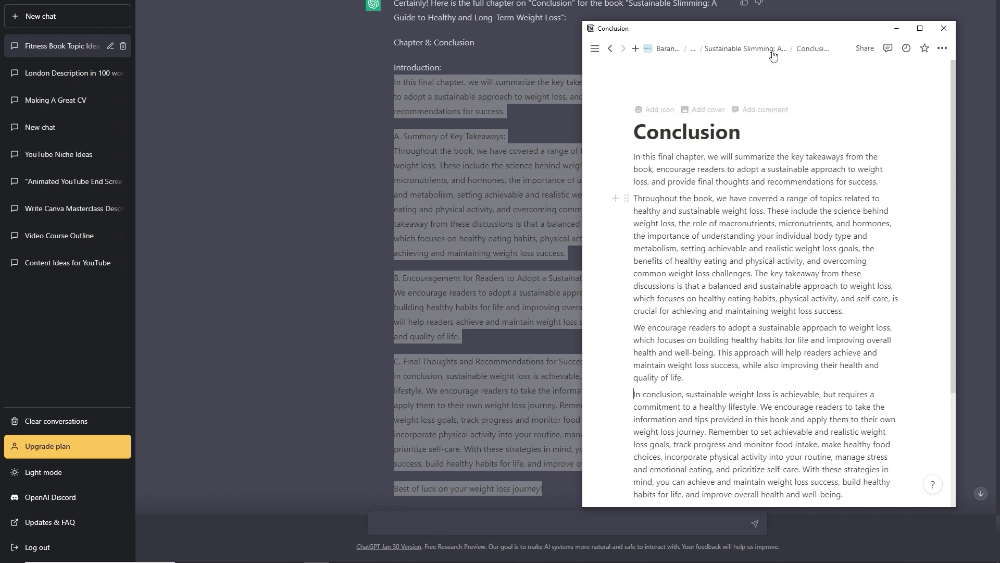
click(761, 49)
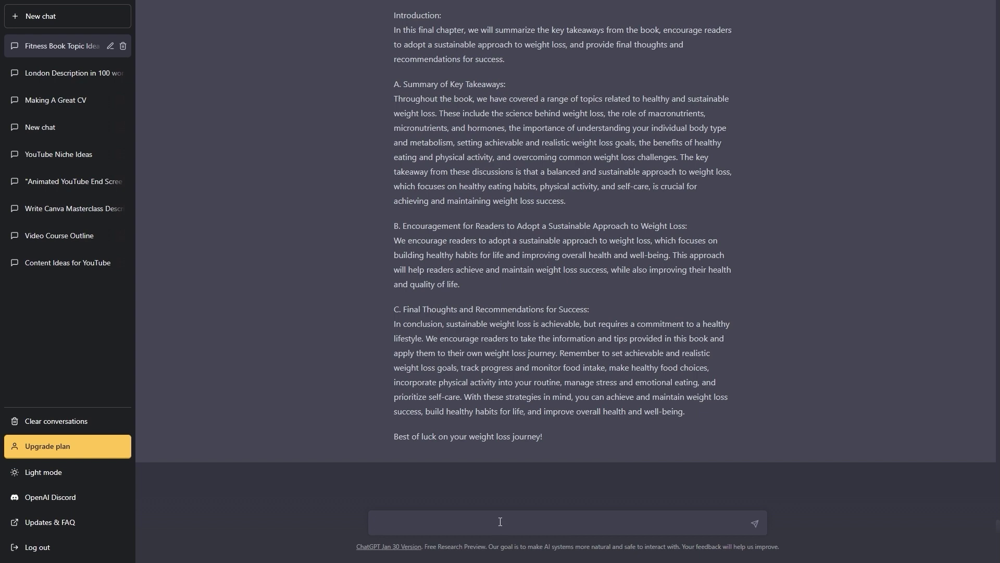
Submit "Now that our book is written, please can you write 5 taglines for it." to ChatGPT and copy the five generated taglines.
text(ow that our book is written, please can you write 5 taglines for it.)
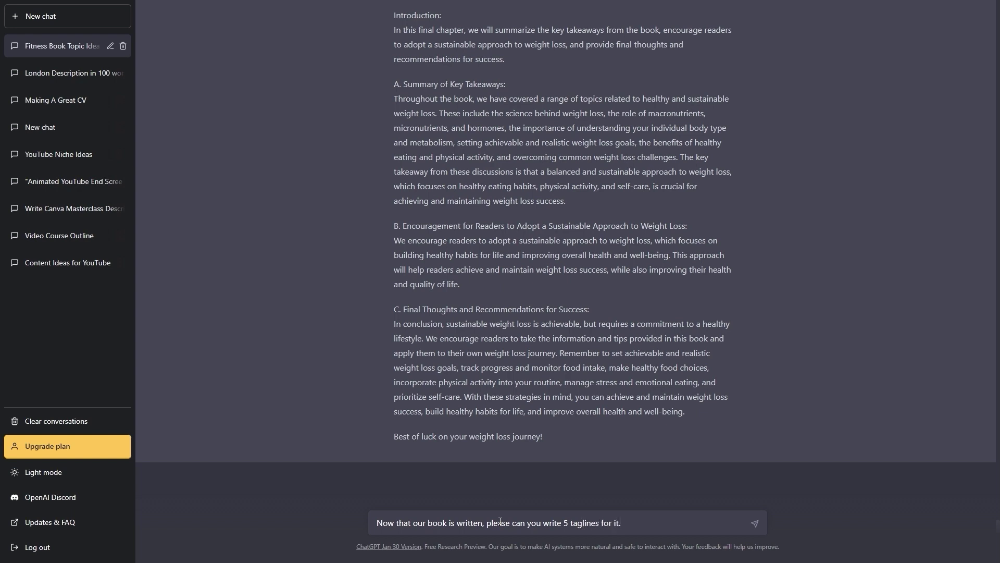
key(Return)
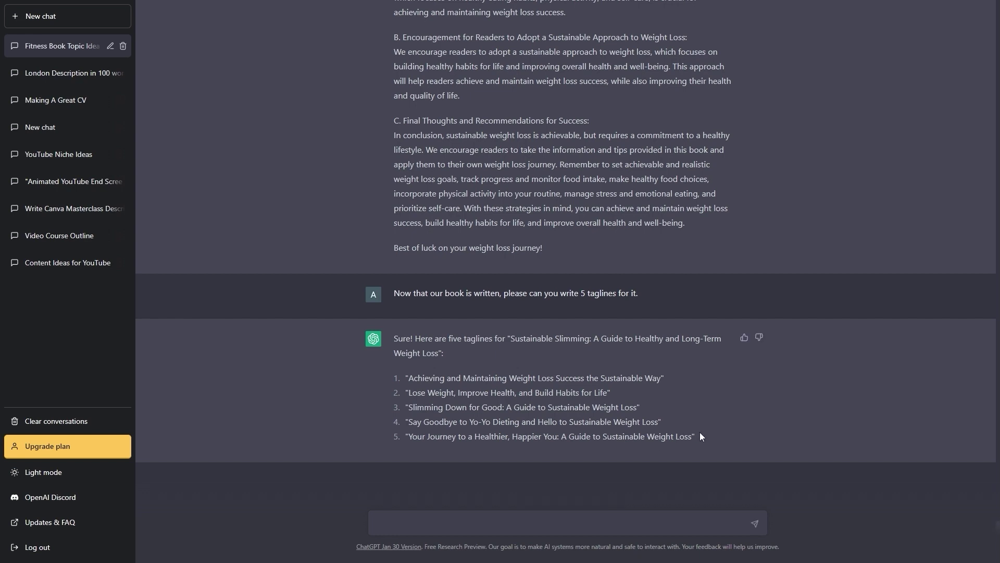
drag(701, 442, 408, 388)
key(ctrl+c)
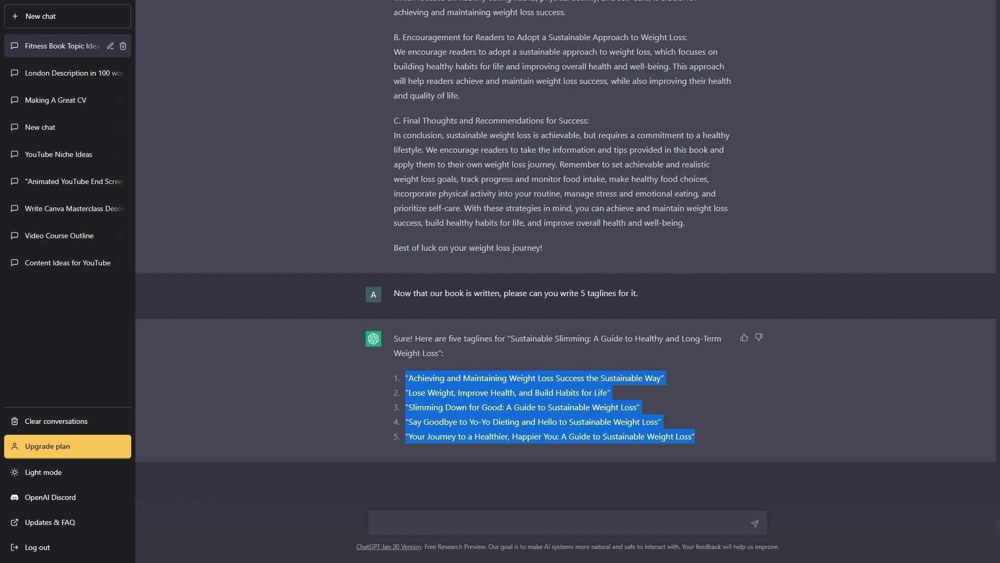
Paste the copied taglines under the Taglines: label on the Sustainable Slimming book page in Notion.
key(alt+Tab)
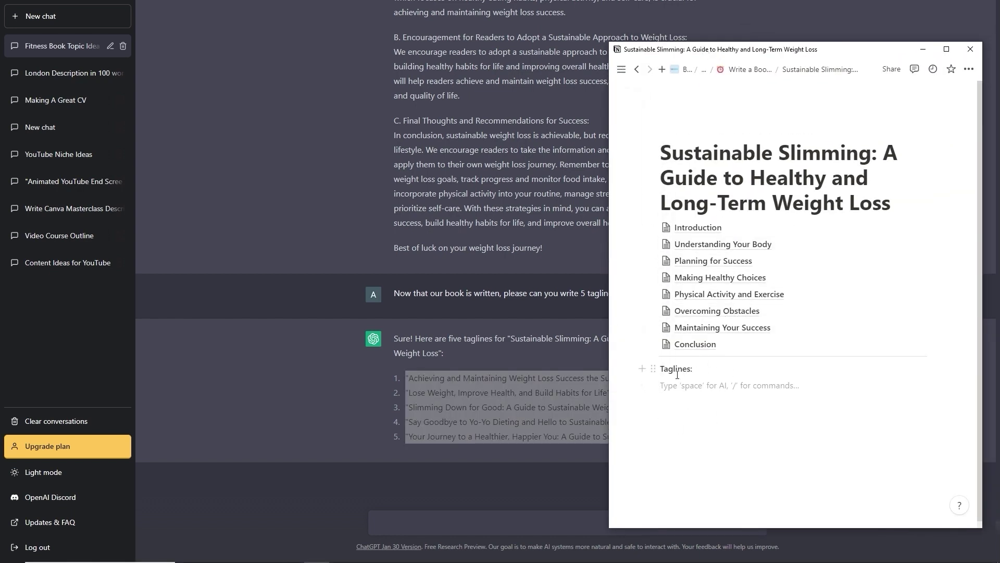
text(v)
key(BackSpace)
key(ctrl+v)
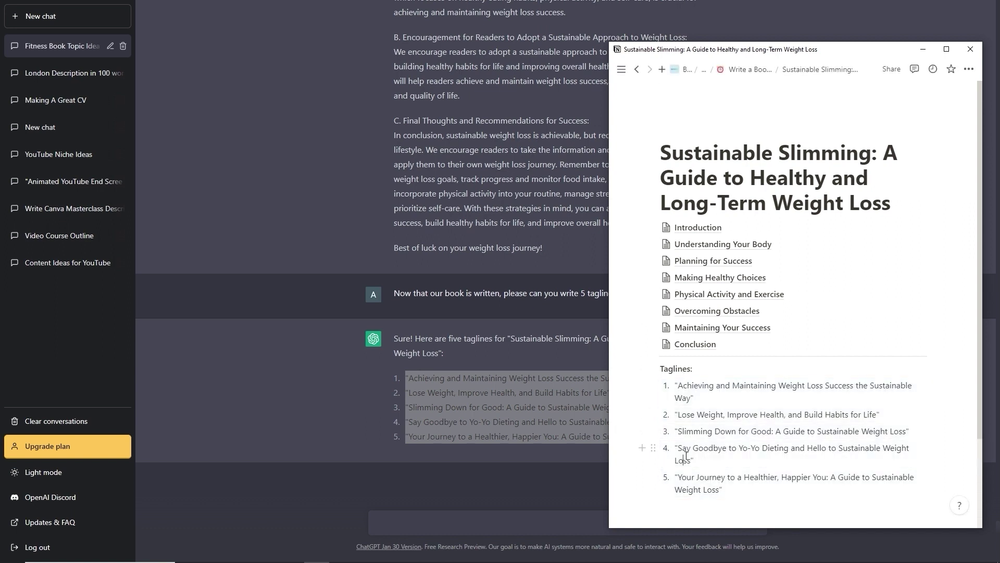
Insert a divider below the fifth tagline on the Sustainable Slimming book page.
scroll(685, 457, down, 2)
click(698, 404)
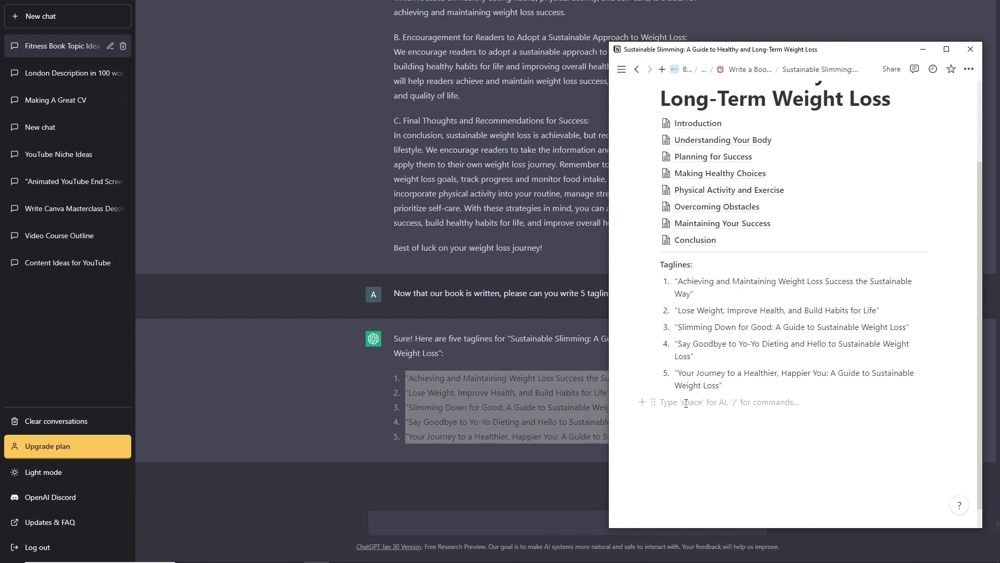
text(/)
scroll(711, 353, down, 3)
scroll(711, 354, down, 4)
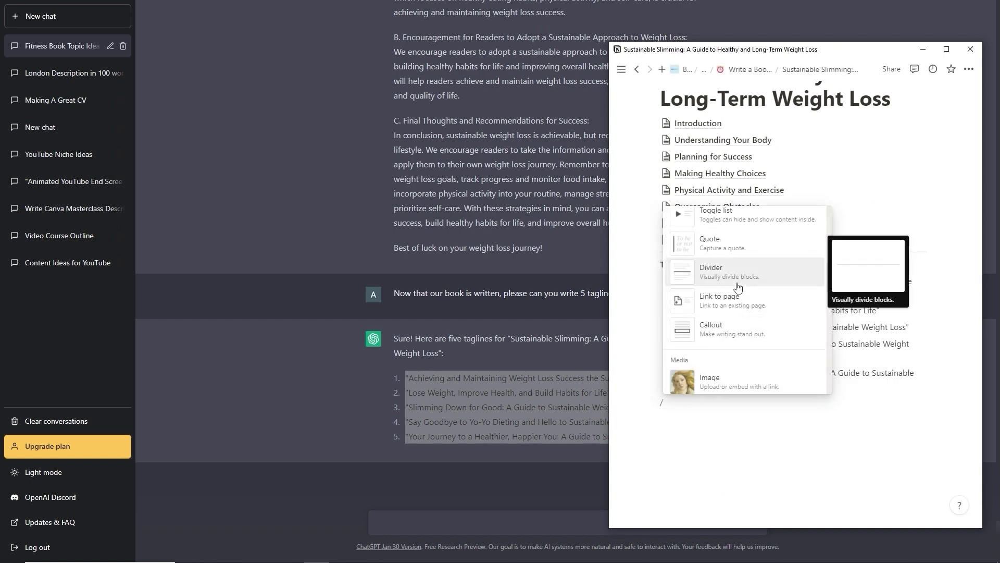
click(739, 287)
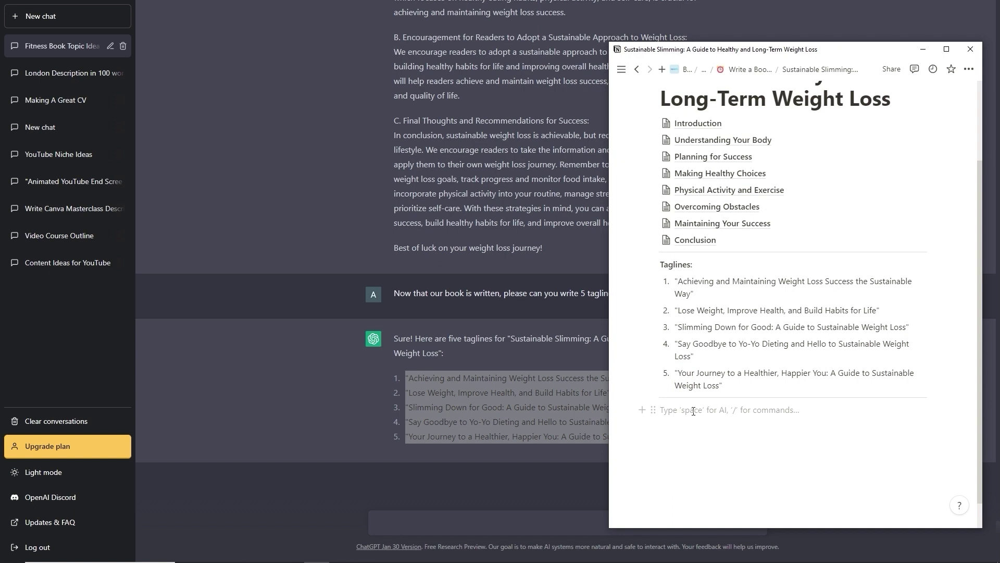
Add a bold "Description:" label beneath the new divider.
text(Description)
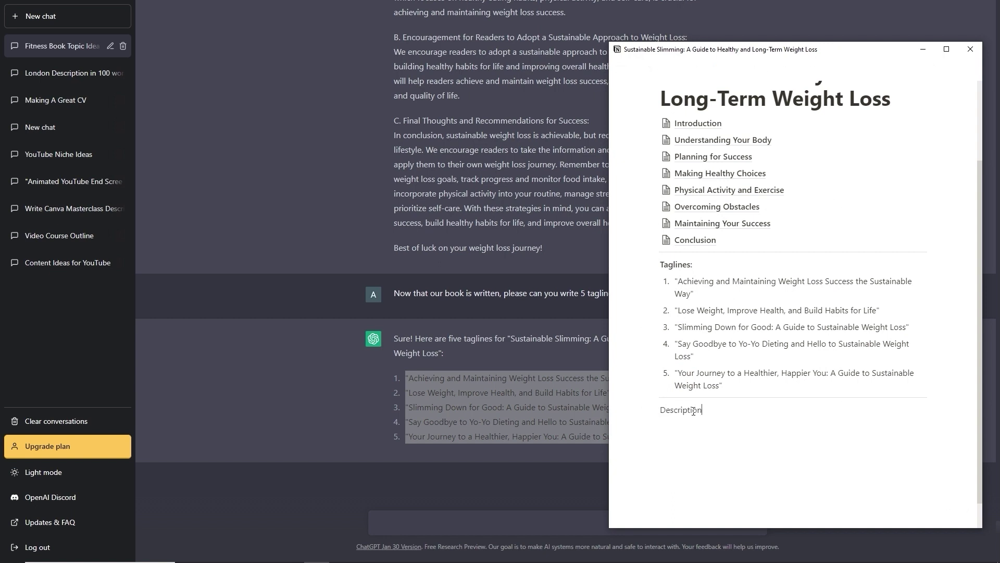
text(:)
triple_click(693, 411)
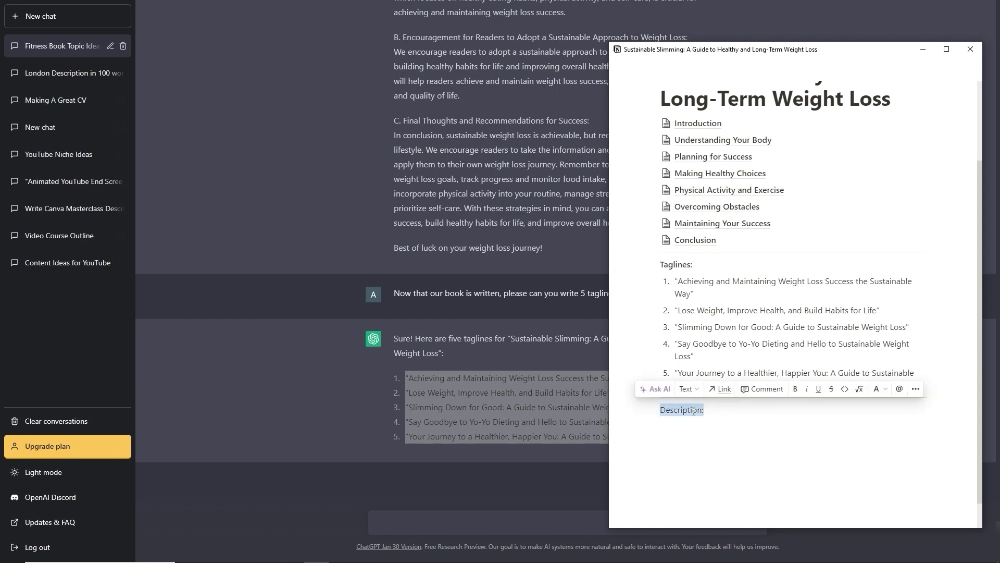
Submit "Now please write a 300 word description for the book" to ChatGPT, followed by "Continue" to finish the cut-off answer.
click(493, 428)
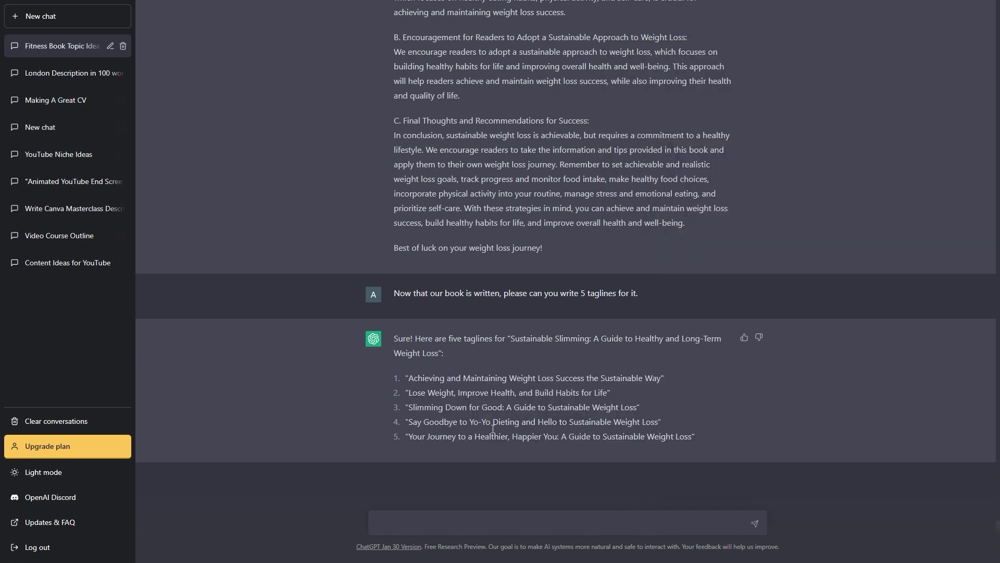
text(Now please write a 300 word description for the book)
key(Return)
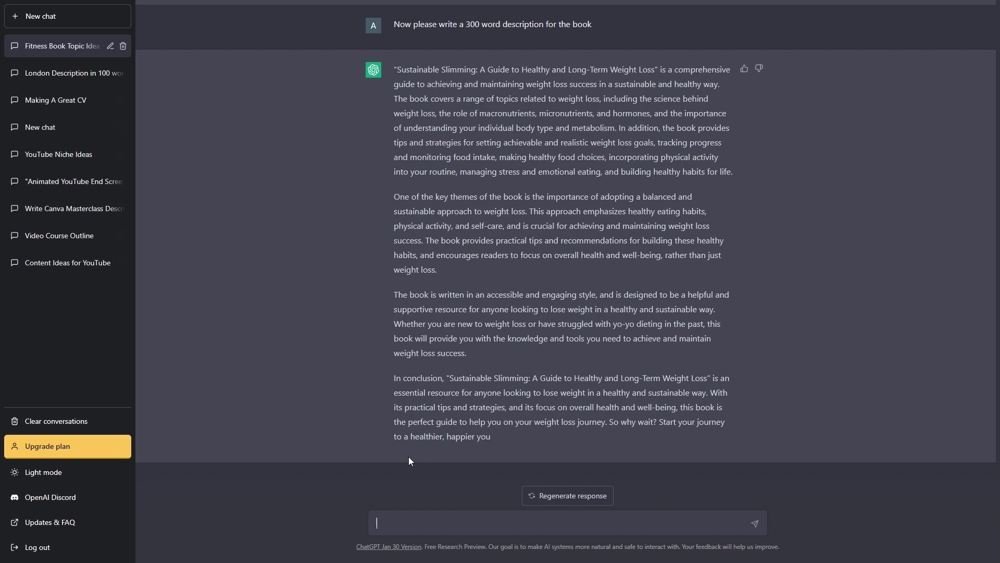
text(continue)
key(Return)
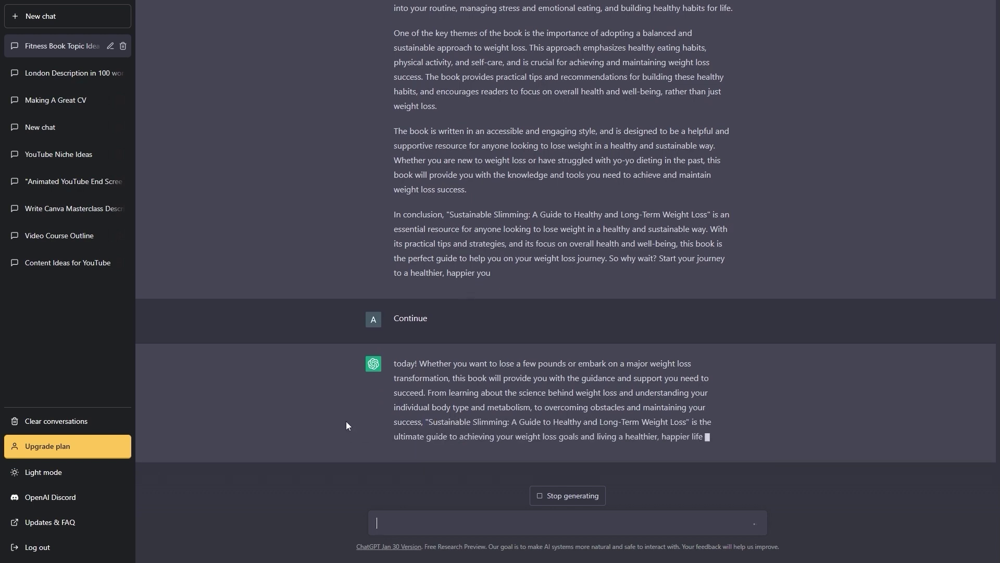
Copy the four description paragraphs from ChatGPT's first answer and paste them under the Description: label in Notion.
scroll(352, 392, up, 2)
drag(493, 380, 393, 65)
key(ctrl+c)
scroll(401, 312, up, 1)
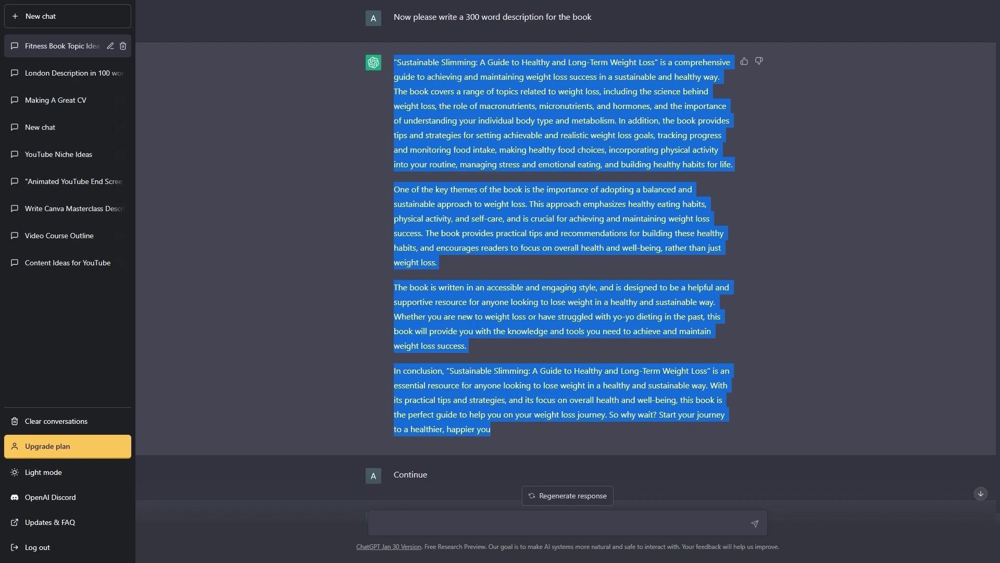
key(alt+Tab)
click(668, 427)
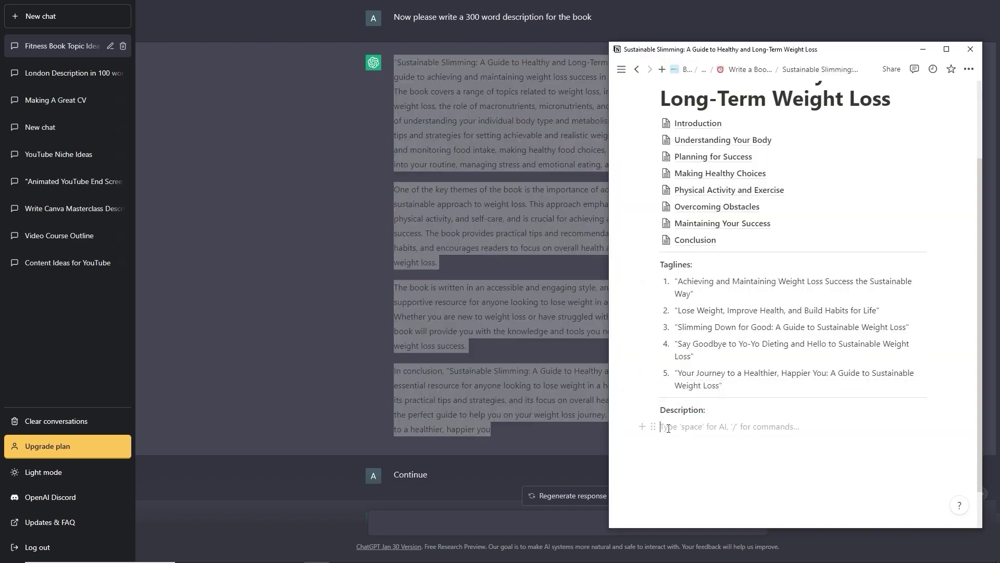
key(ctrl+v)
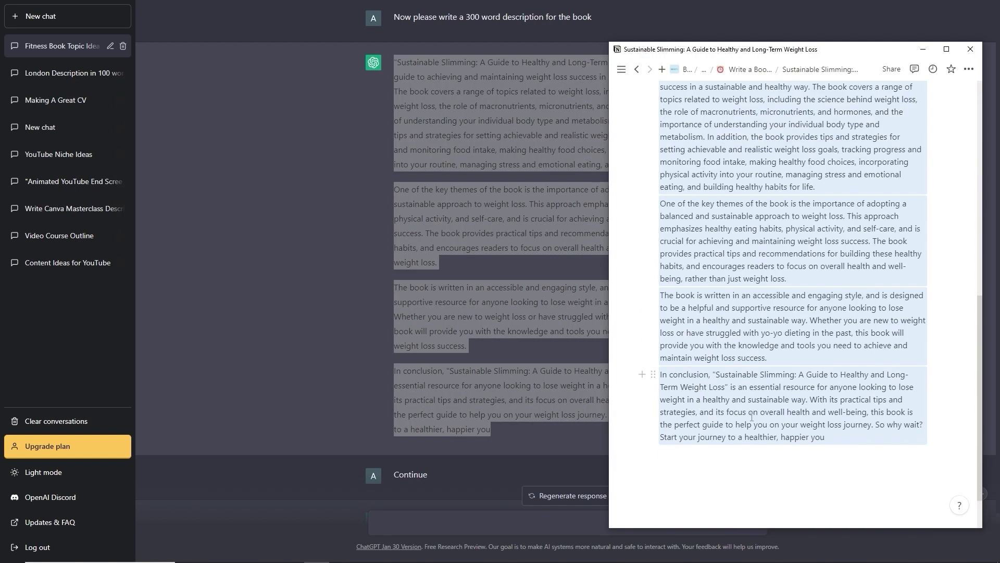
Append ChatGPT's continuation text to the last description paragraph in Notion, separate "you" and "today!" with a space, and review the page.
click(477, 323)
scroll(496, 342, down, 3)
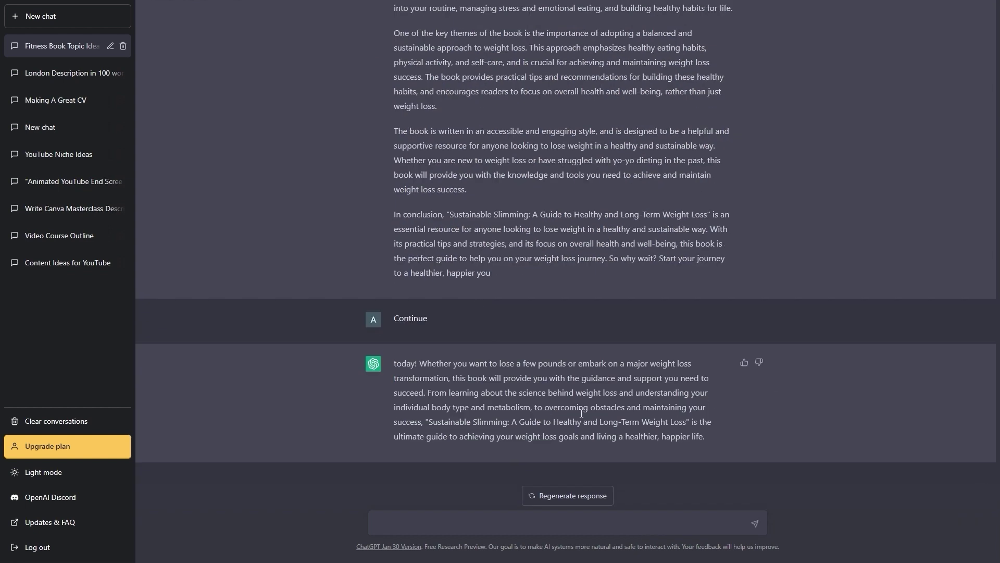
drag(714, 446, 395, 366)
key(ctrl+c)
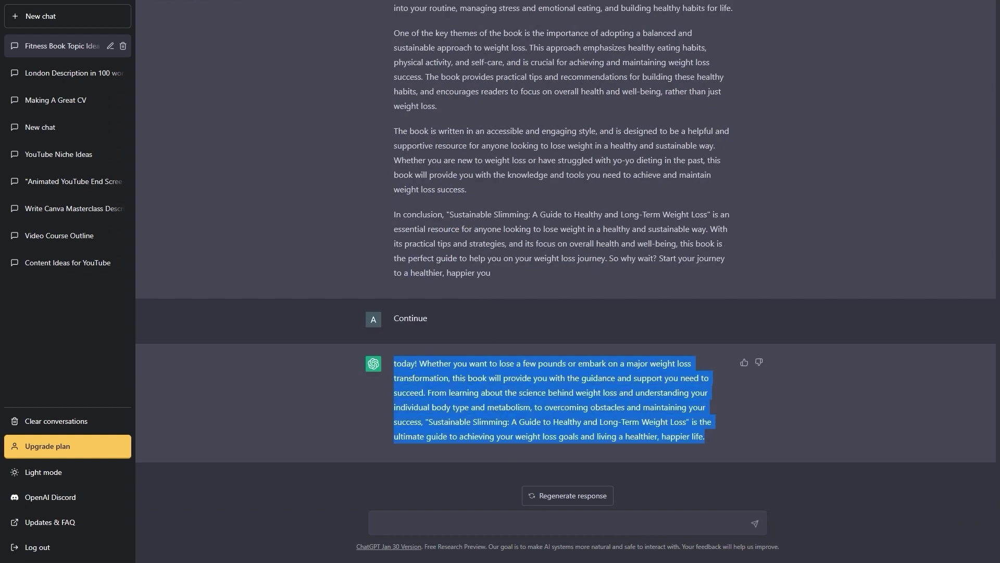
key(alt+Tab)
key(ctrl+v)
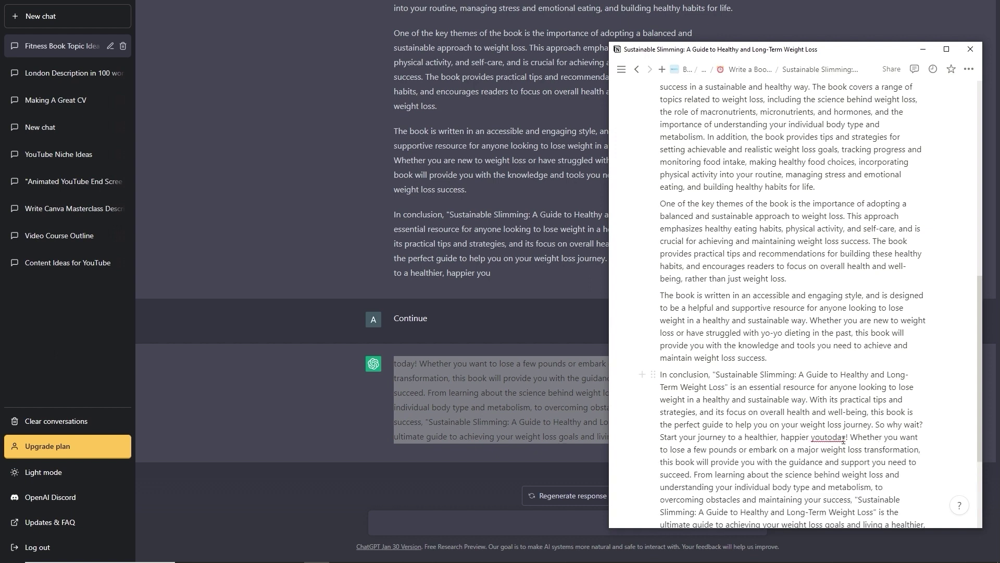
click(827, 437)
scroll(858, 442, down, 3)
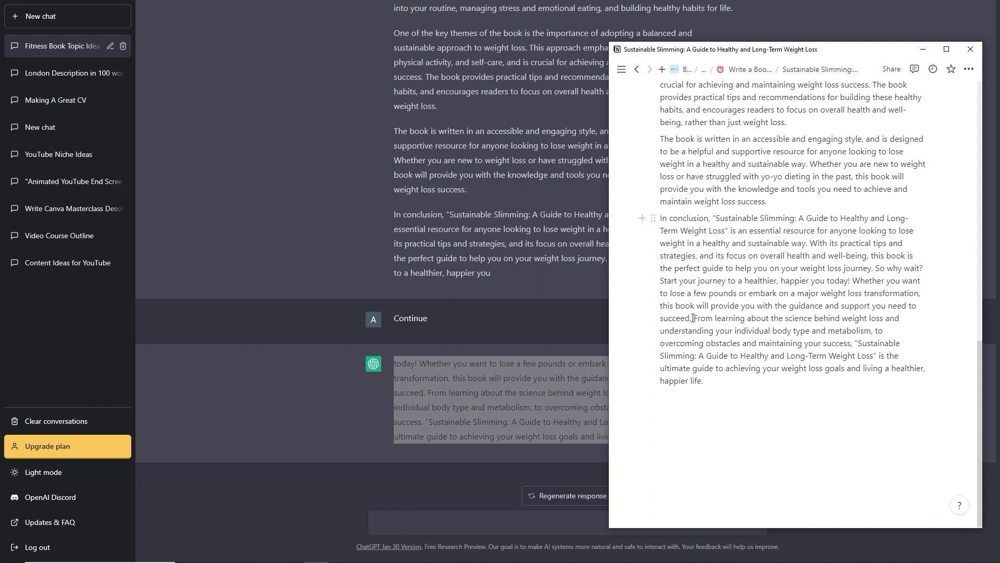
scroll(702, 327, up, 4)
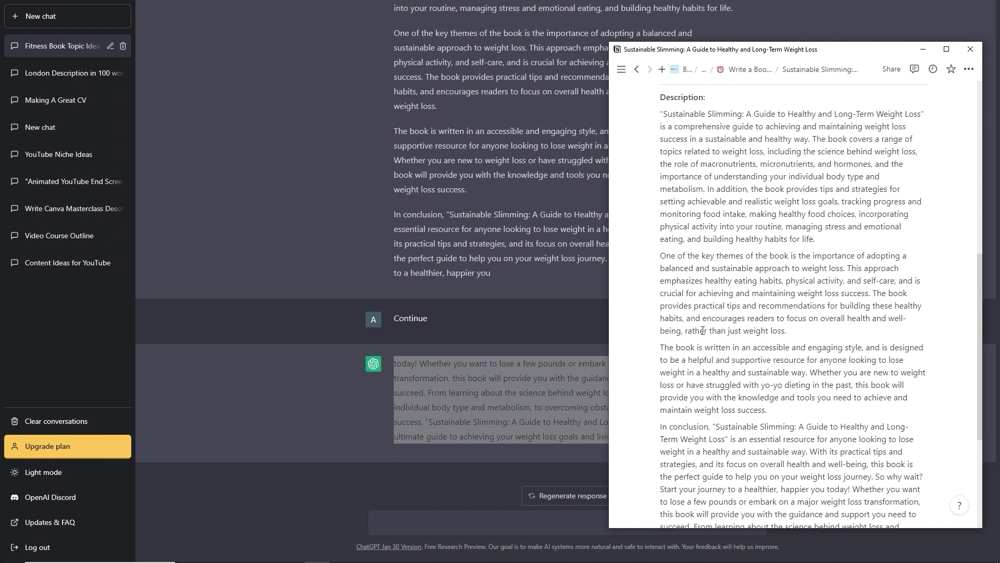
scroll(703, 330, up, 5)
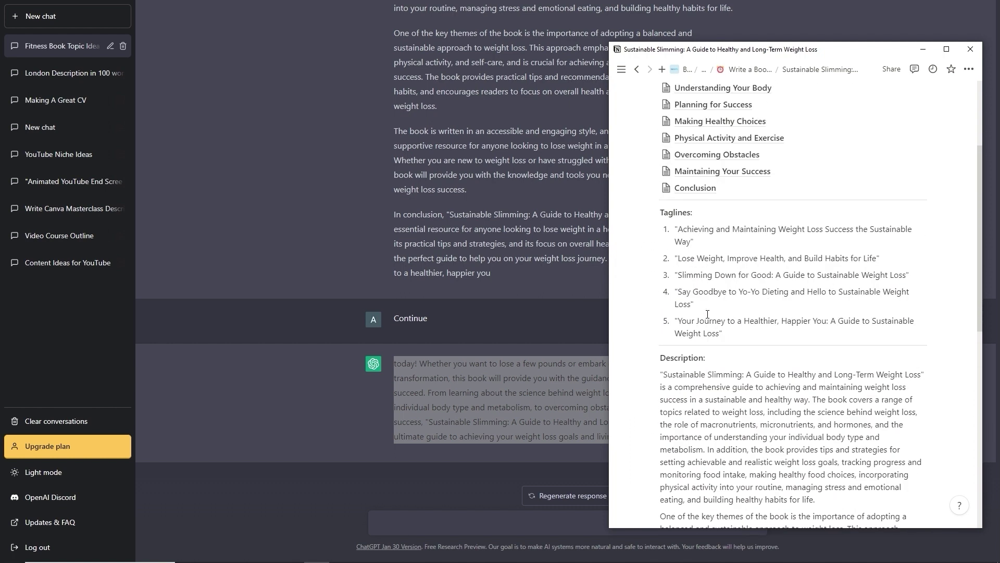
scroll(708, 314, up, 3)
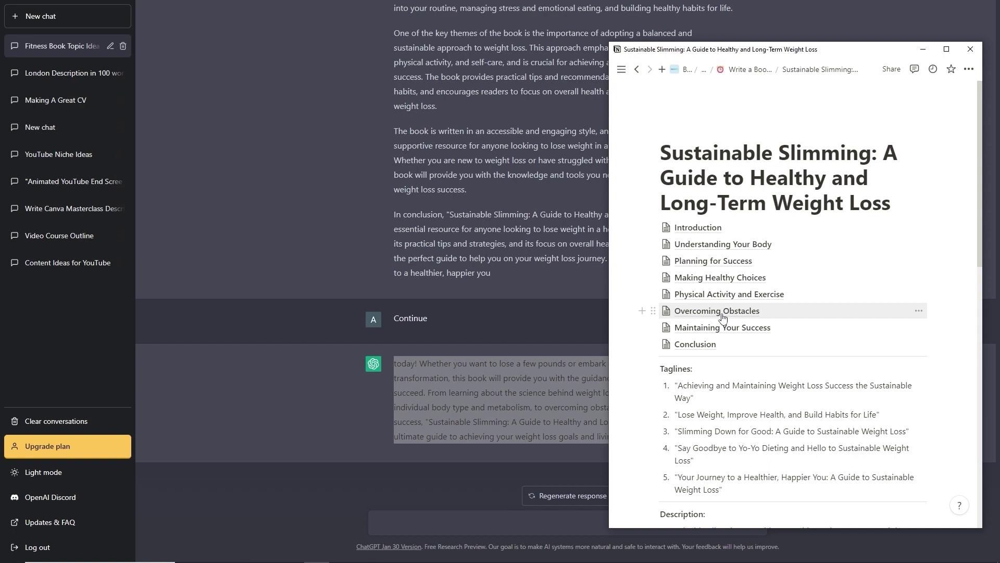
Submit "Please can you write a bonus chapter: 10 Top tips for healthy weight loss" to ChatGPT.
click(514, 399)
click(405, 529)
text(Please can you write a bonus chapter: 10 T)
key(BackSpace)
text(10 Top tips for )
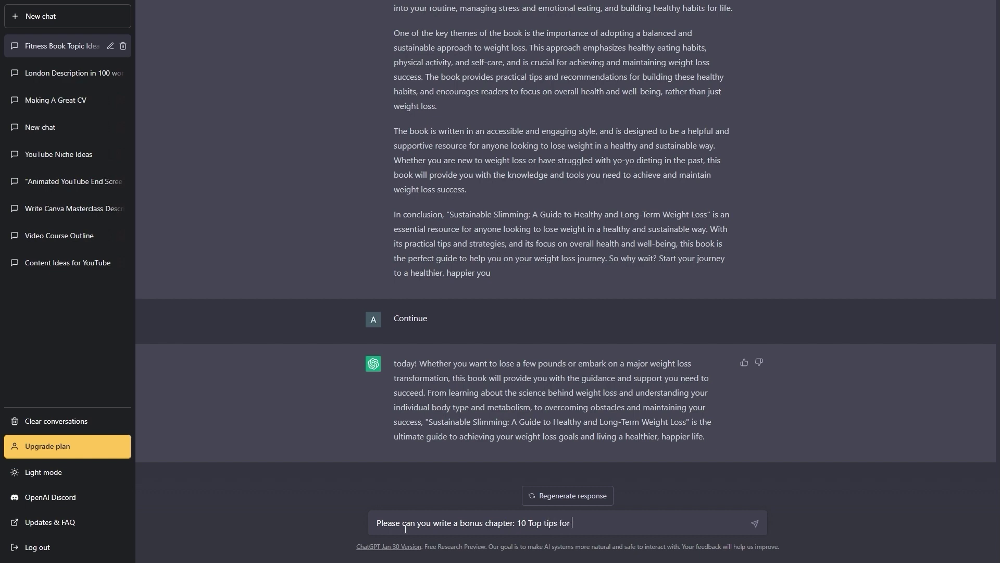
text(healthy weight loss)
key(Return)
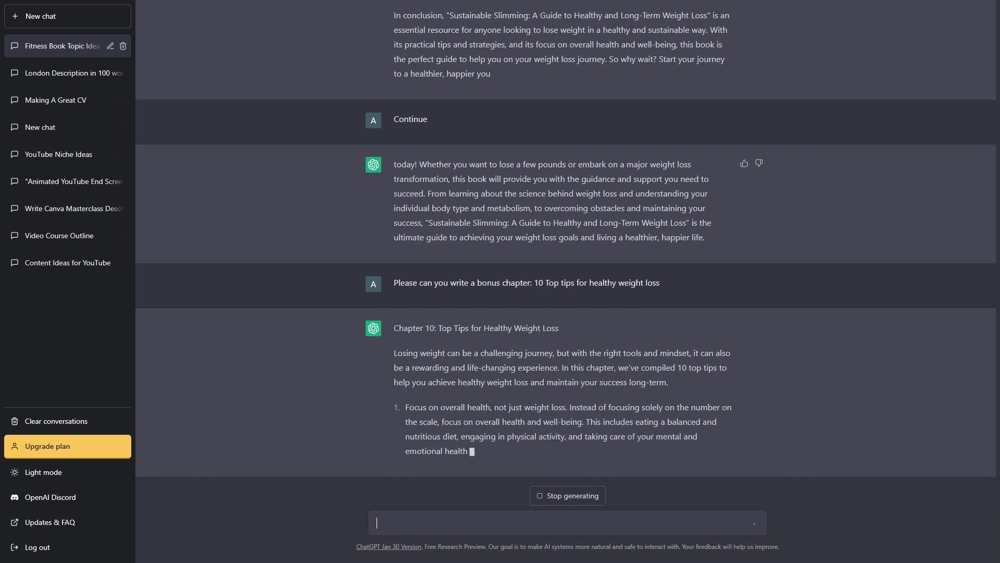
Add the line "Top Tips for Healthy Weight Loss" between Maintaining Your Success and Conclusion on the Notion book page.
key(alt+Tab)
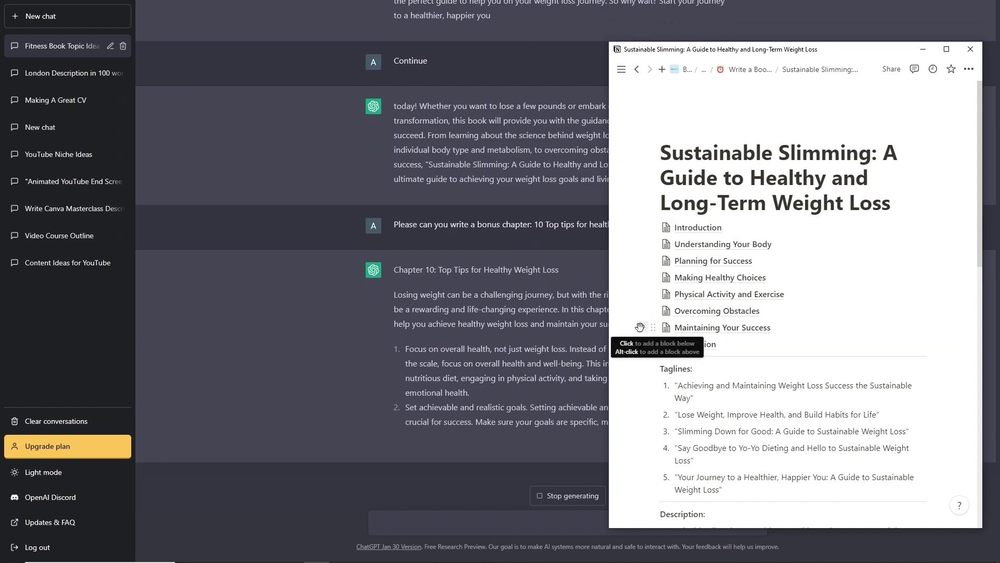
click(639, 327)
key(Escape)
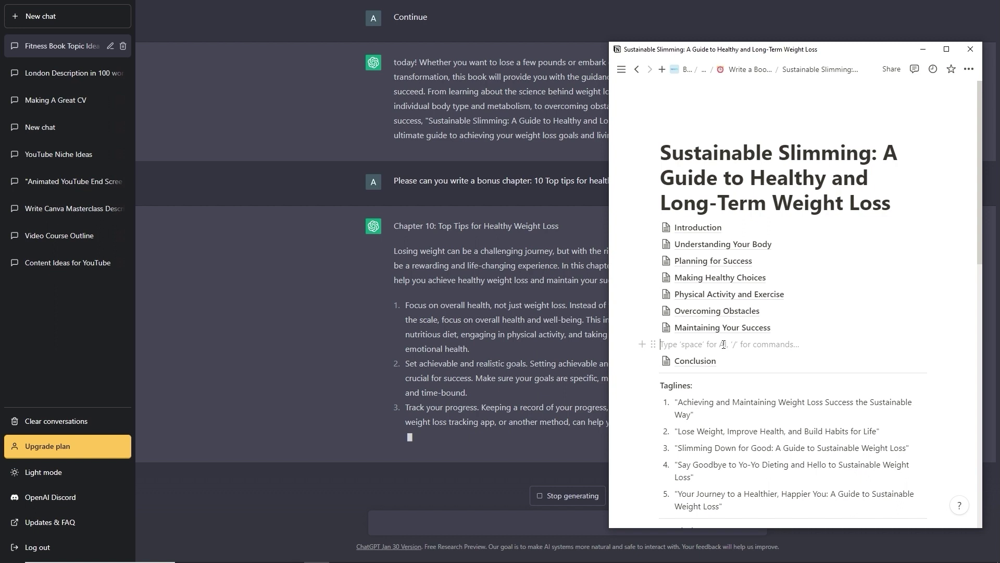
text(Top Tips for)
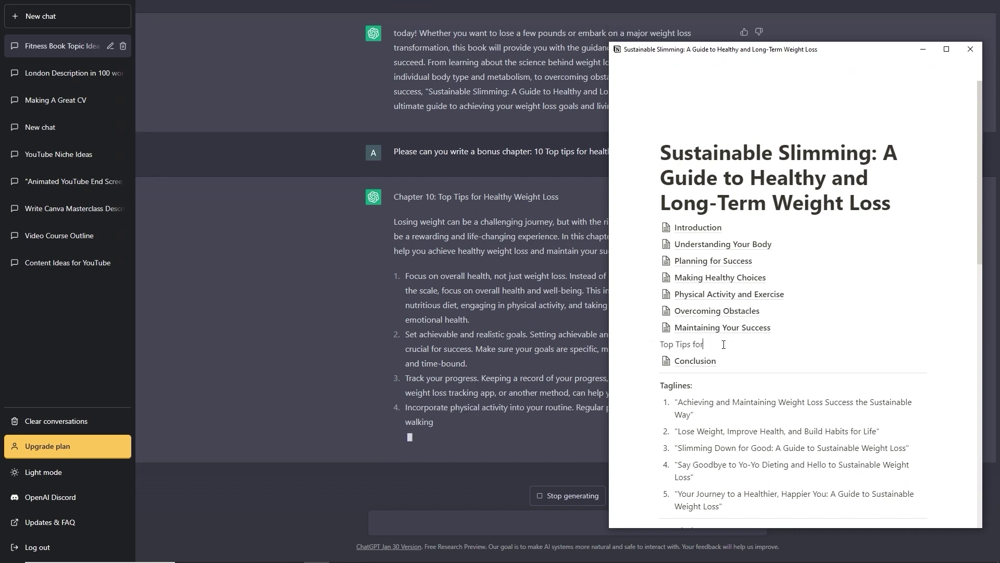
text( Healthy W)
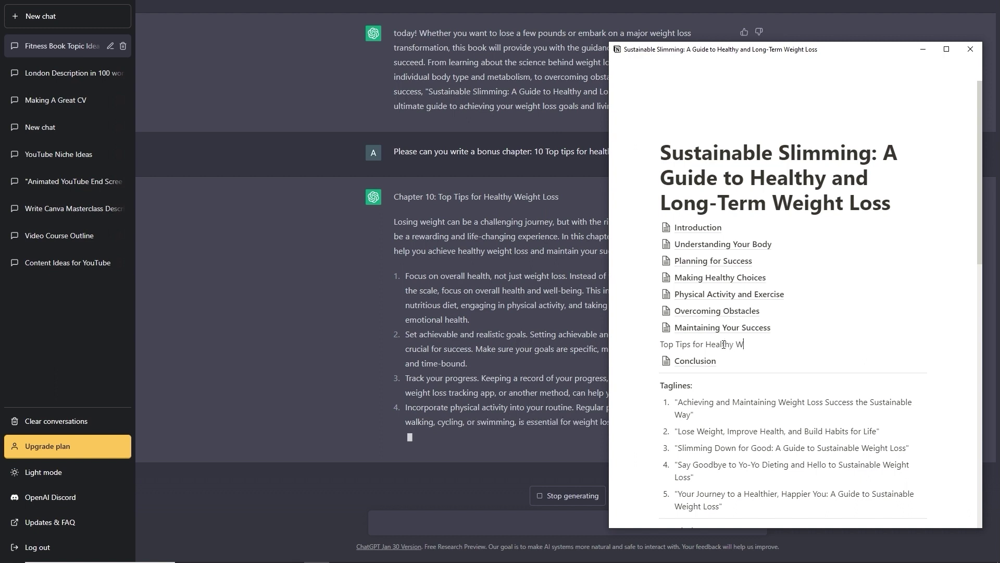
text(eight Loss)
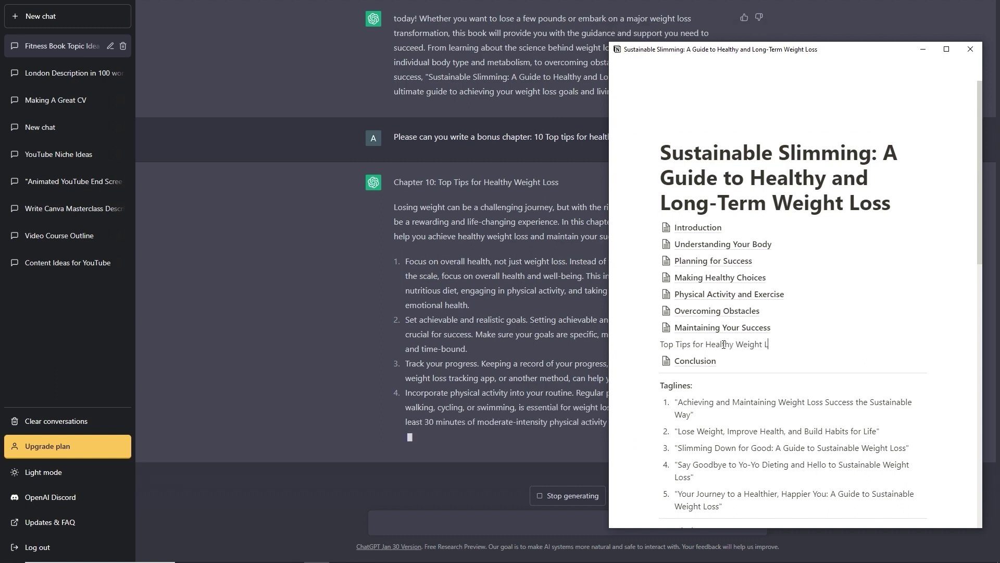
Turn the Top Tips for Healthy Weight Loss line into a page and open it with an empty body, without AI writing.
click(653, 344)
mouse_move(695, 318)
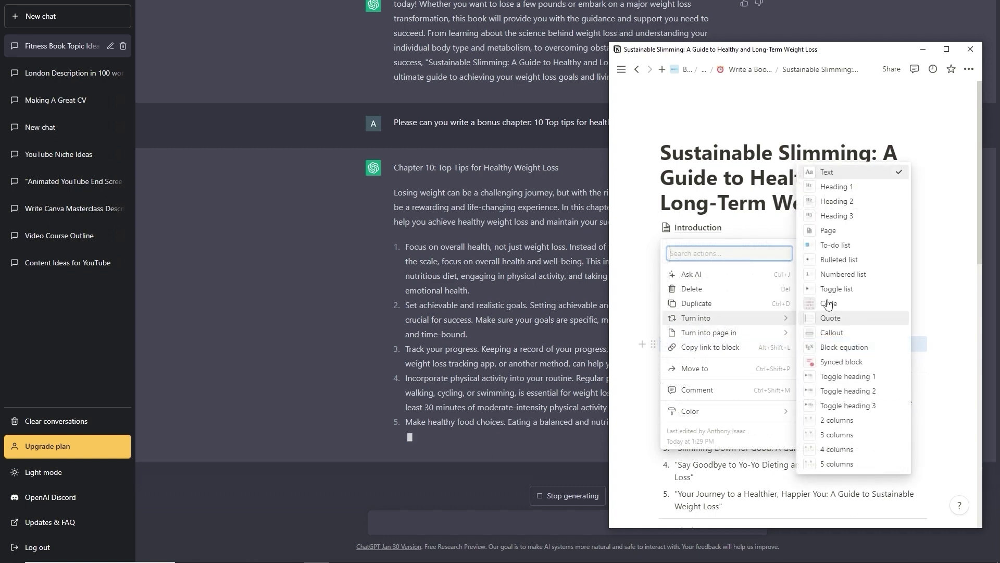
click(760, 243)
click(723, 345)
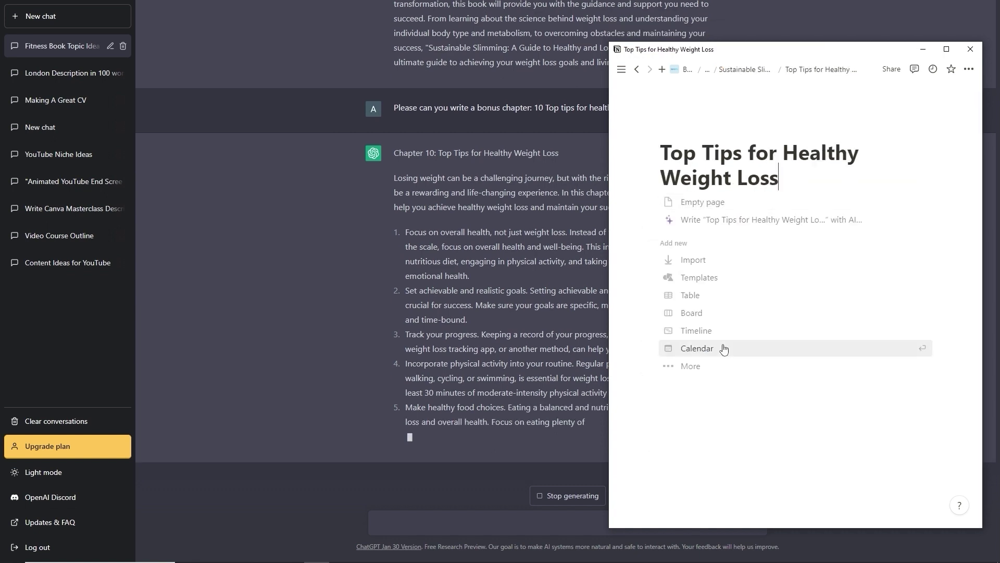
click(708, 223)
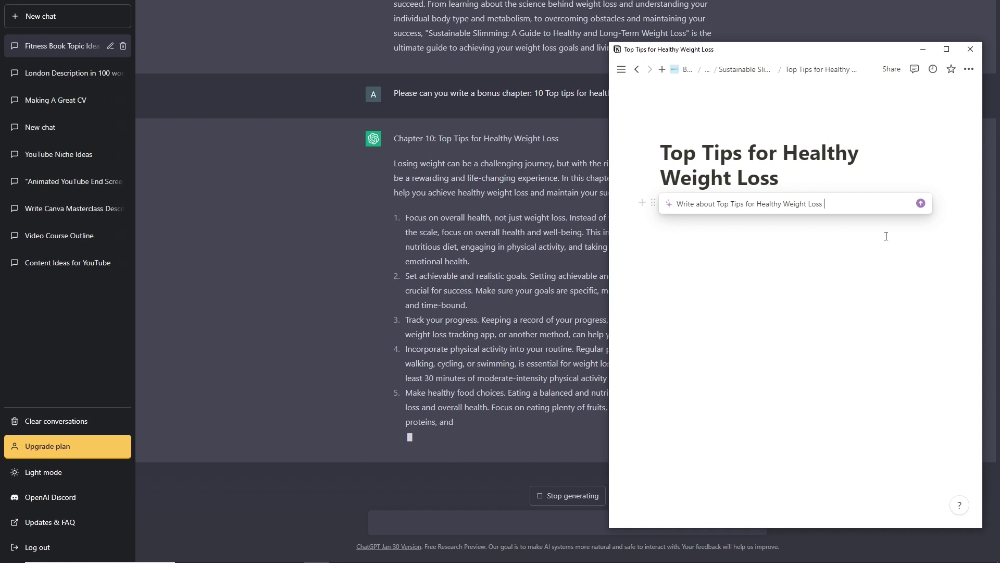
key(Escape)
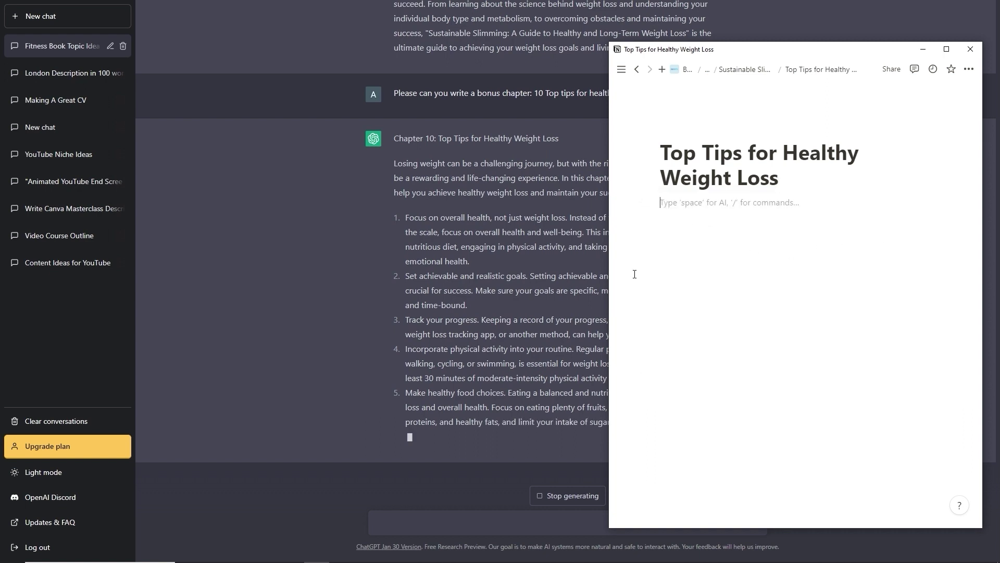
Copy the bonus chapter text without its heading from ChatGPT, paste it into the Top Tips page, and return to the book page.
click(295, 313)
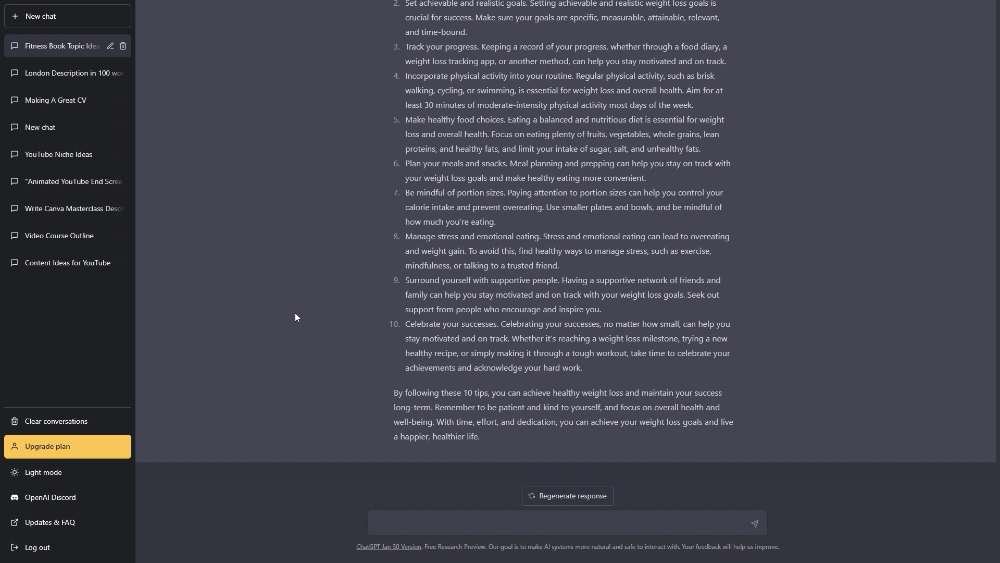
drag(469, 425, 392, 52)
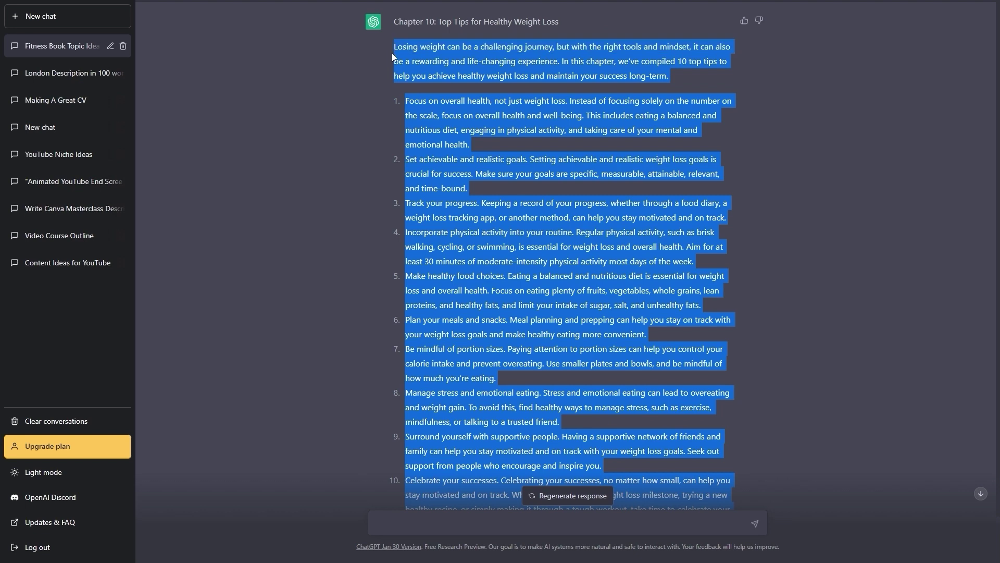
key(alt+Tab)
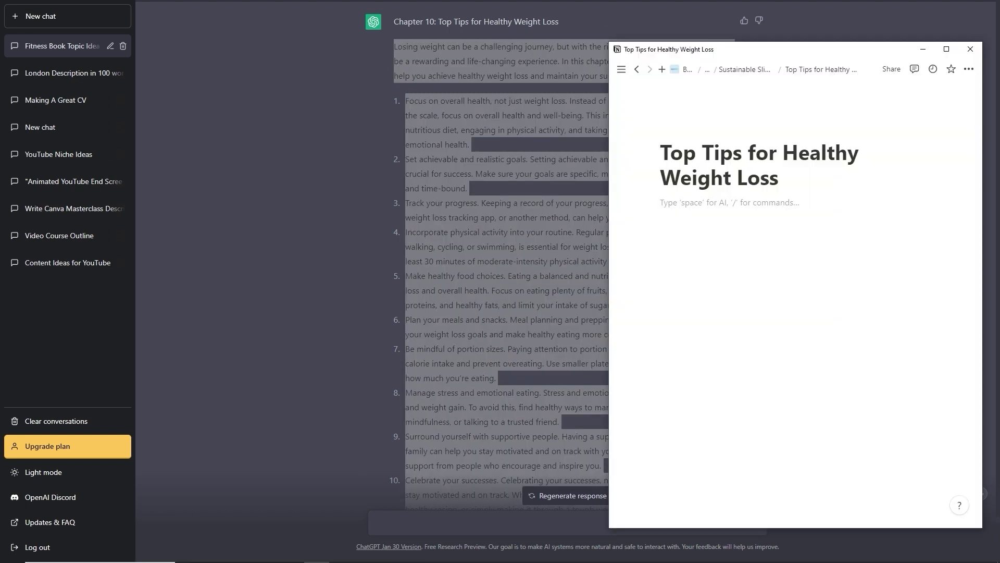
key(ctrl+v)
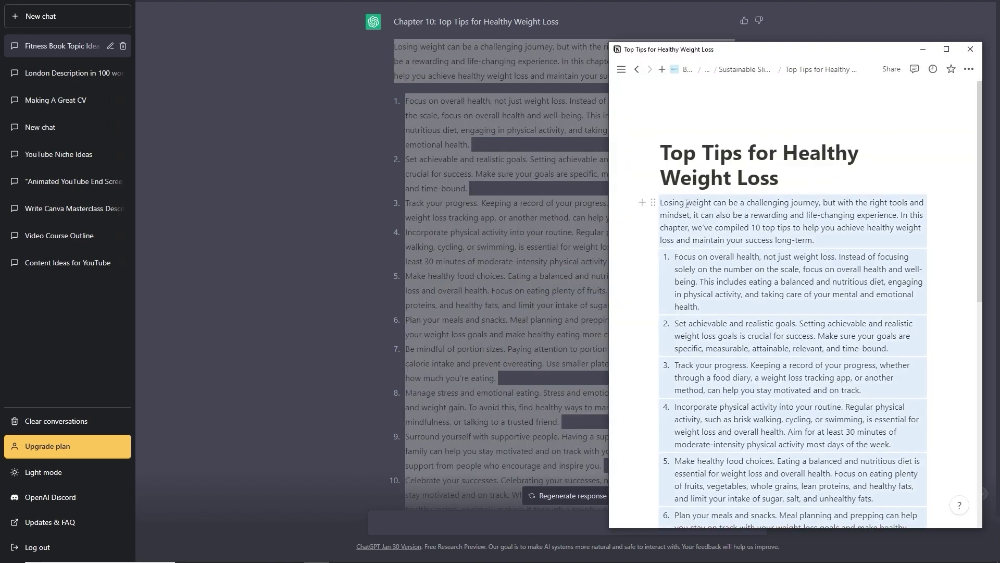
click(745, 69)
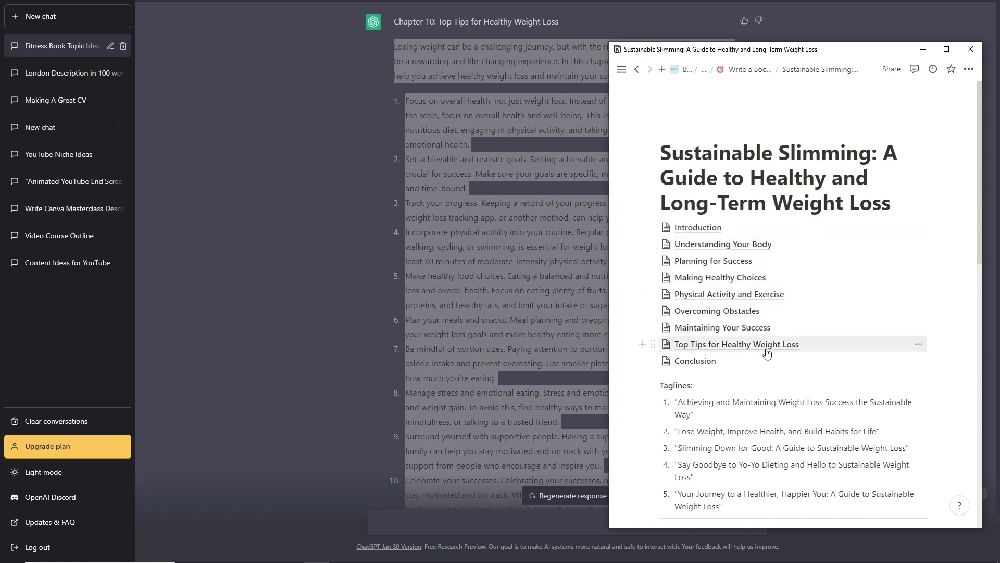
scroll(704, 333, down, 3)
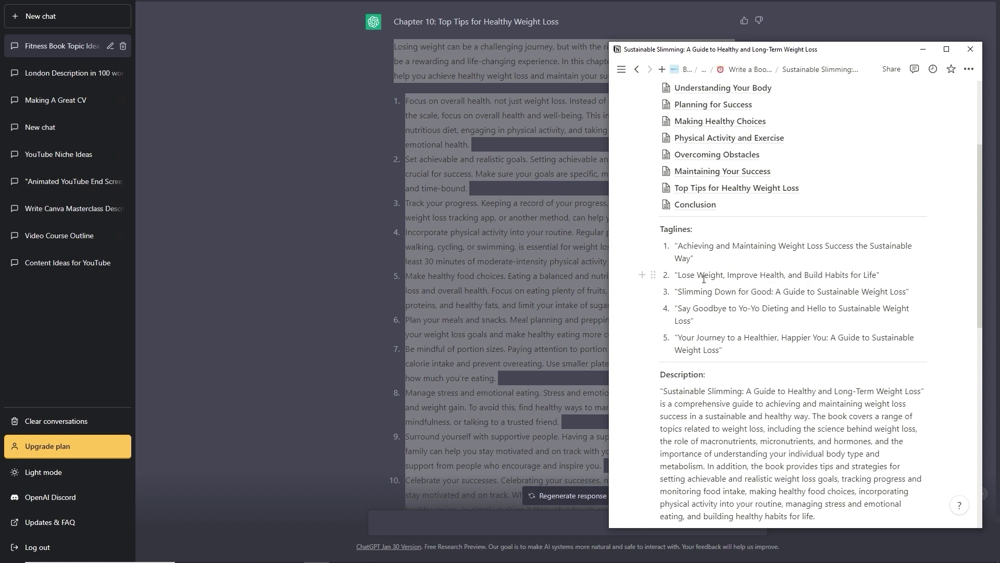
Review the book page's taglines and description and the Top Tips for Healthy Weight Loss chapter, and return to the book page.
scroll(704, 278, down, 6)
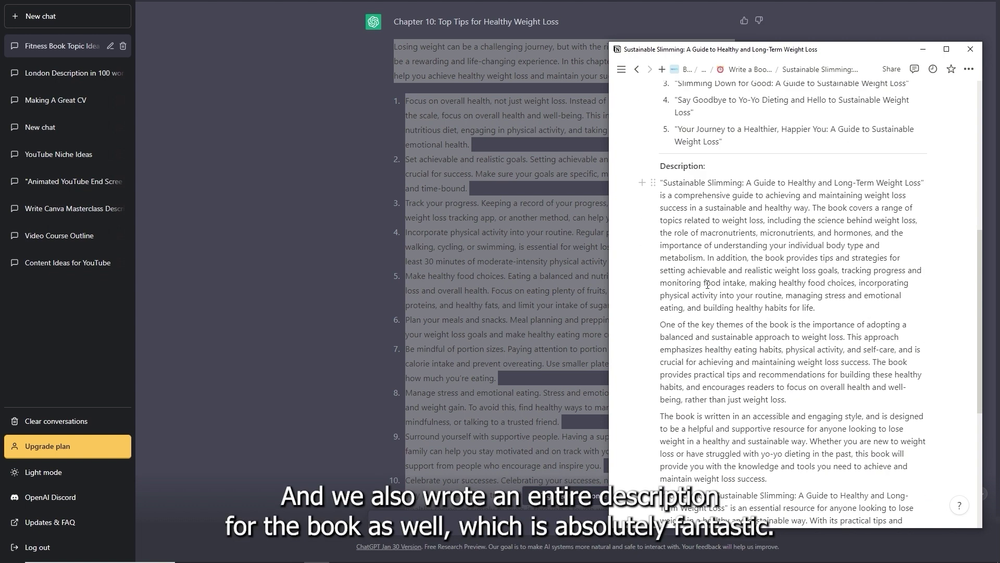
scroll(745, 381, up, 4)
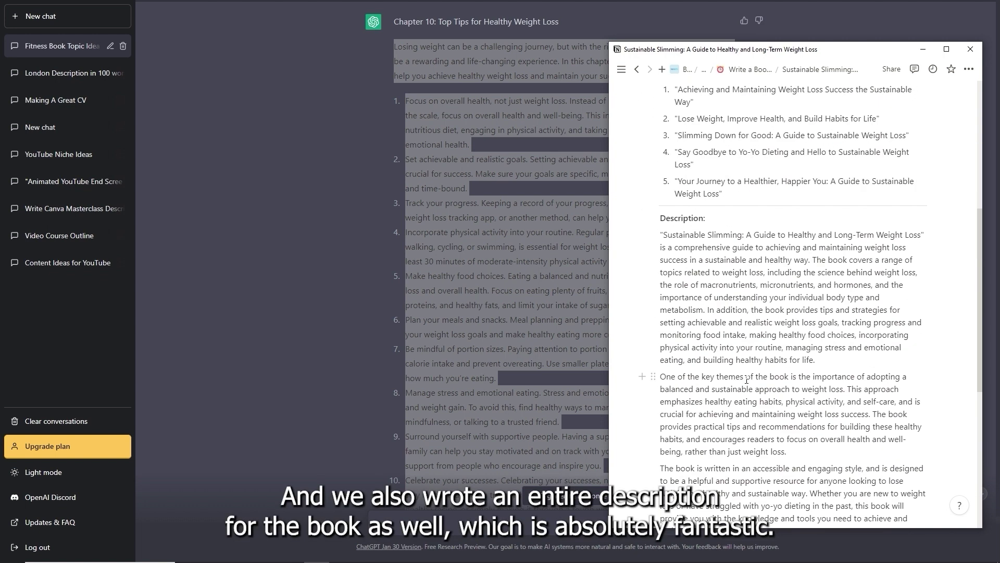
scroll(760, 374, up, 6)
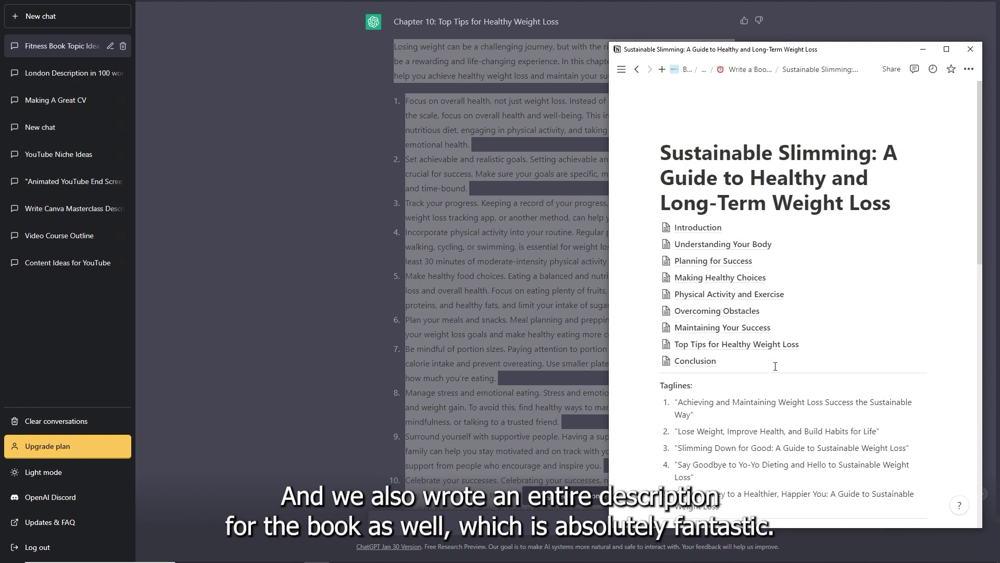
click(737, 345)
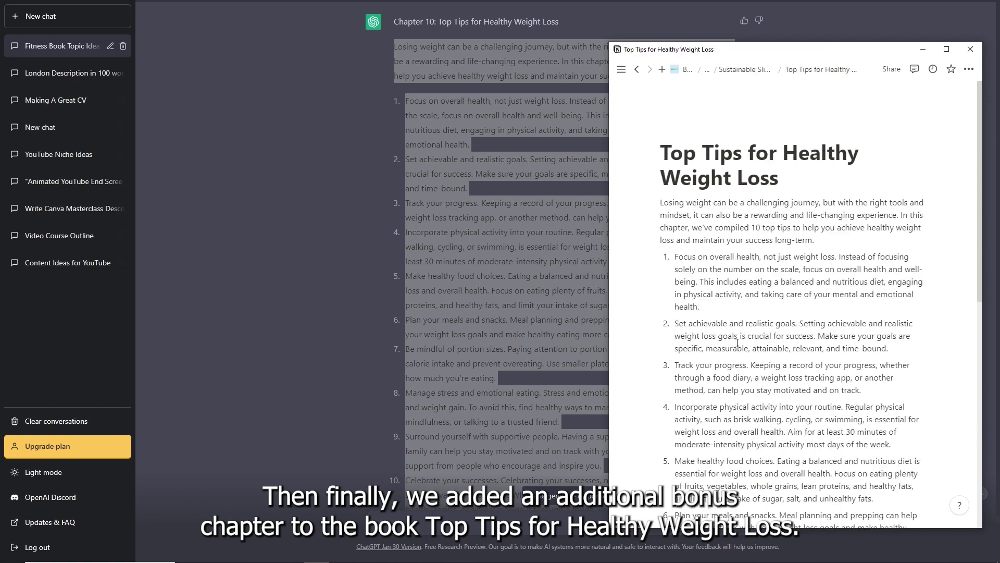
scroll(750, 415, down, 8)
scroll(750, 415, up, 8)
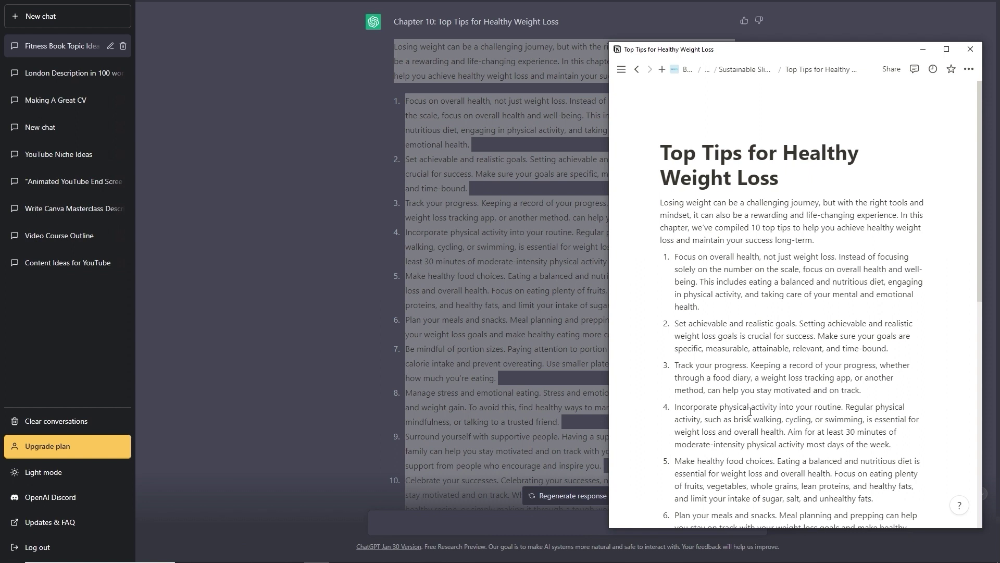
scroll(742, 364, down, 2)
scroll(739, 333, down, 1)
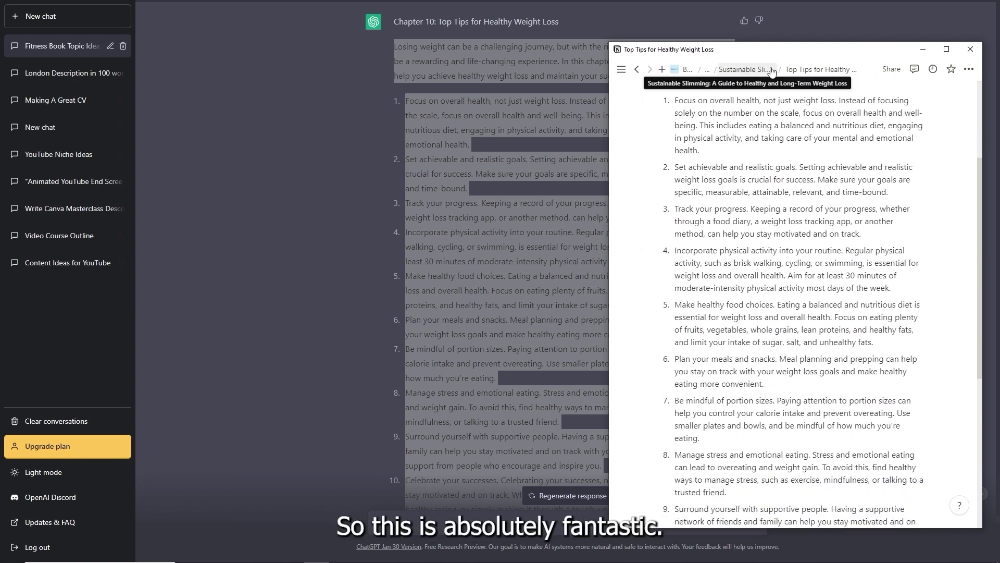
click(745, 69)
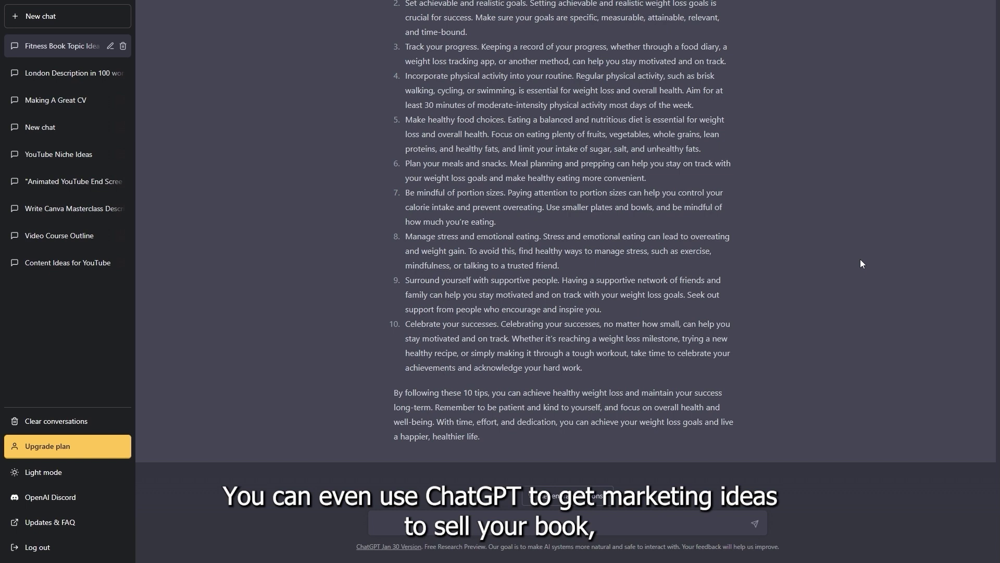
Submit "Give me 5 marketing ideas to sell my book" to ChatGPT.
click(390, 526)
text(G)
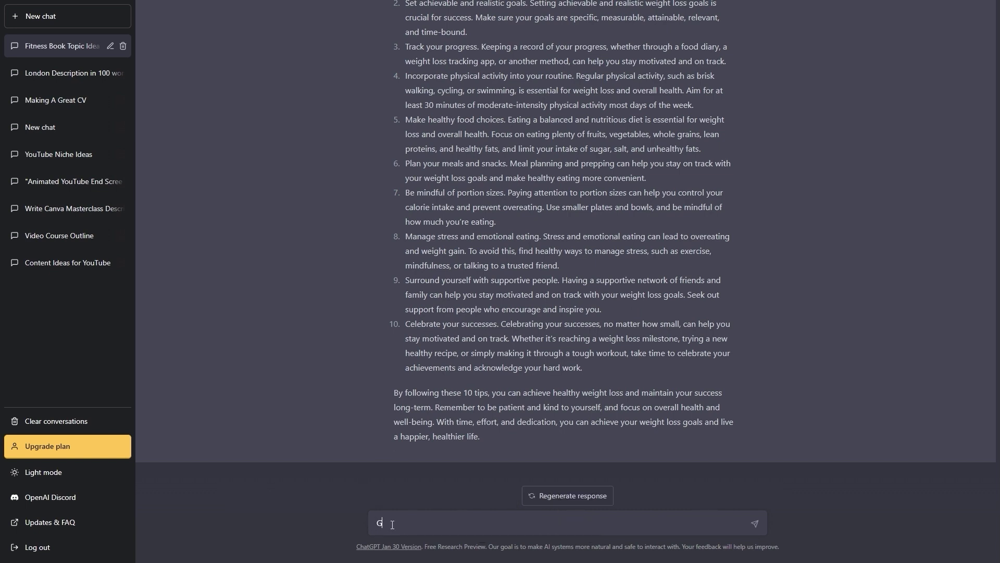
text(ive me 5 marketing ideas to sell my book)
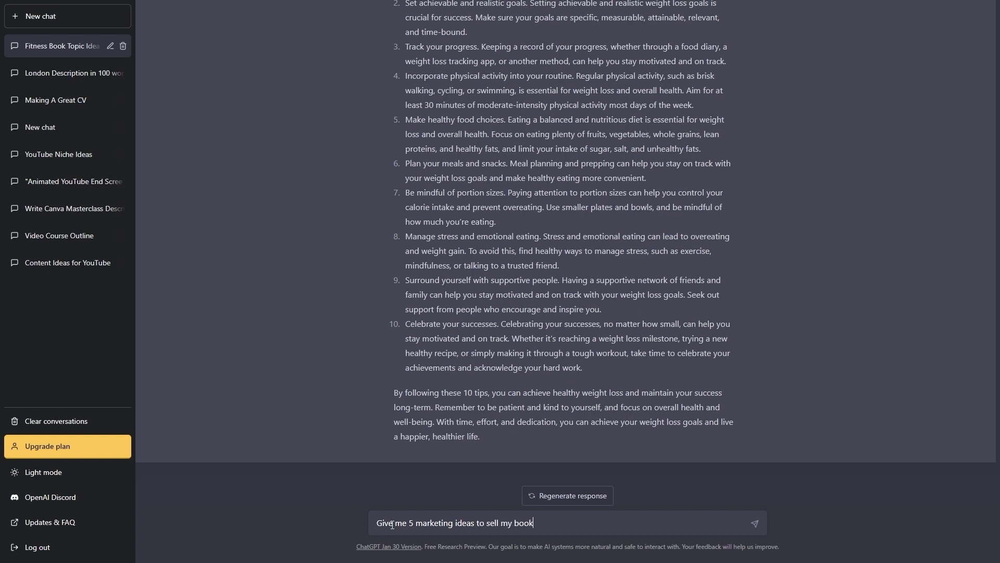
key(Return)
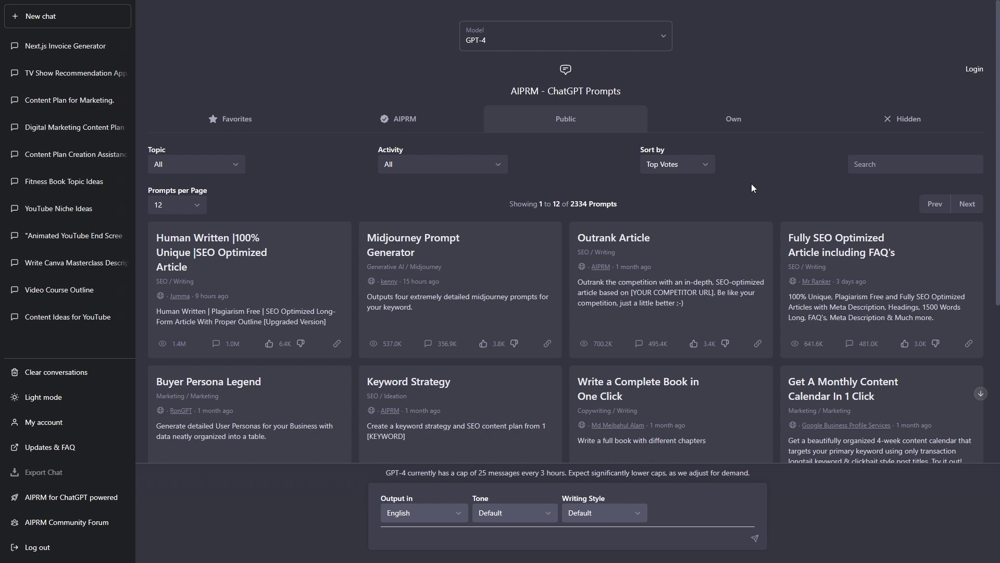
Search the public AIPRM prompts for "youtube" and look through the first page of matches.
click(866, 166)
text(youtube)
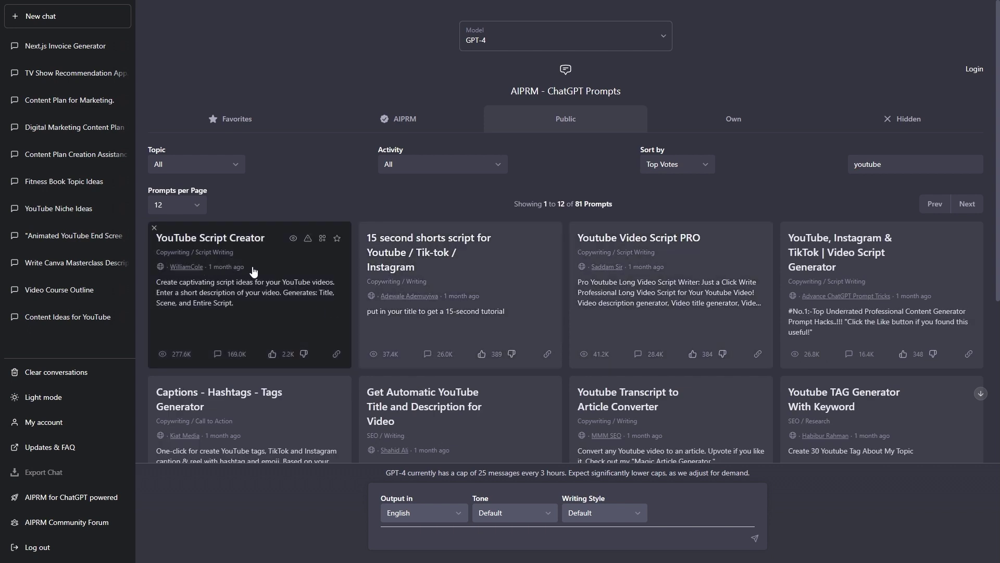
scroll(238, 287, down, 3)
scroll(238, 281, down, 2)
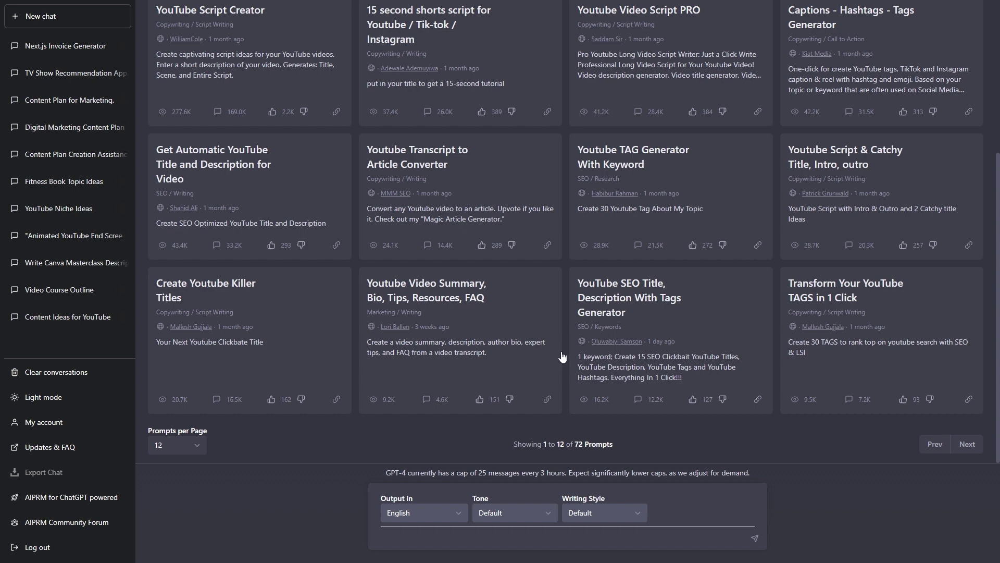
Go to the fourth page of the YouTube prompts and choose Monthly Schedule for Youtube Videos.
scroll(963, 219, up, 4)
click(966, 205)
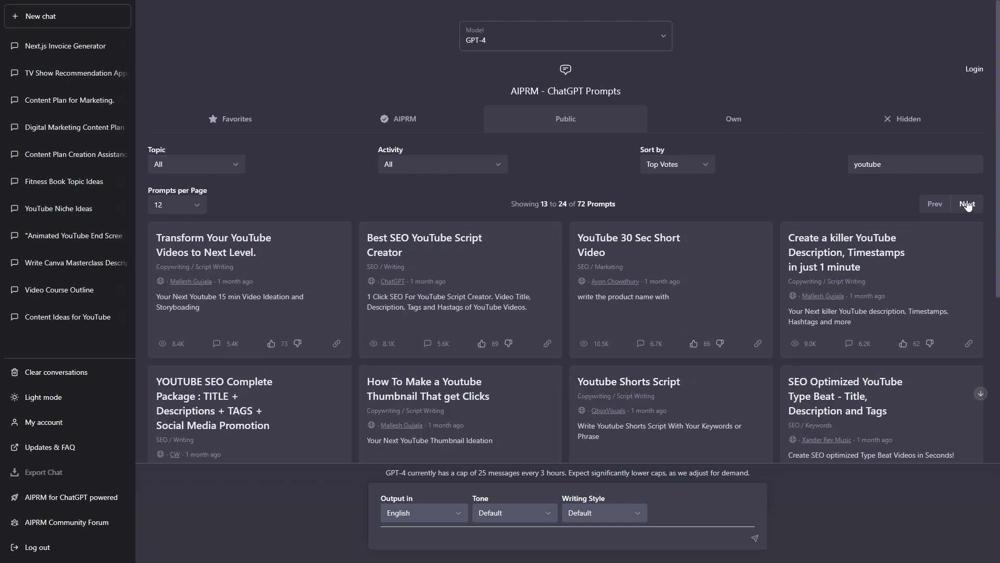
click(966, 204)
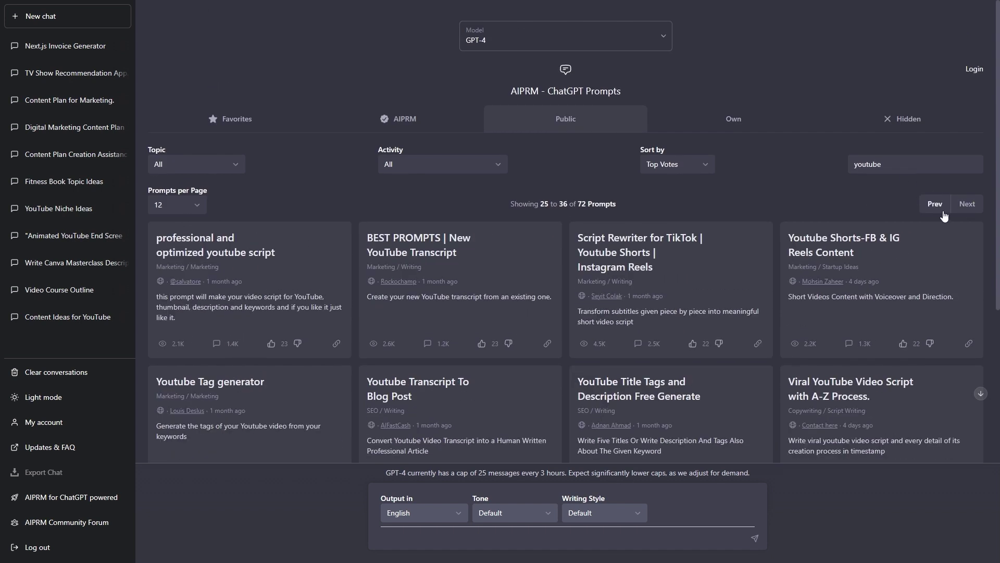
click(977, 204)
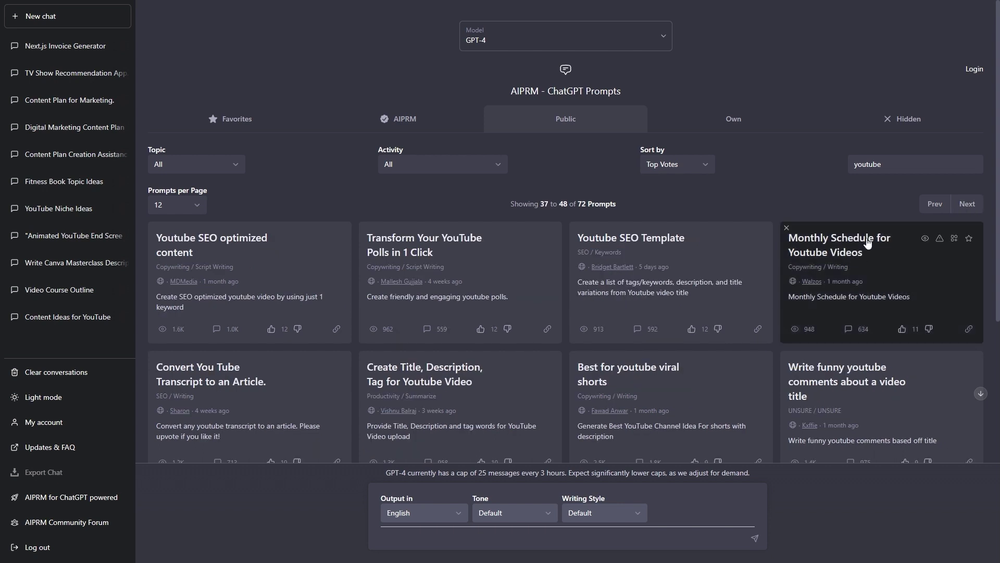
mouse_move(844, 284)
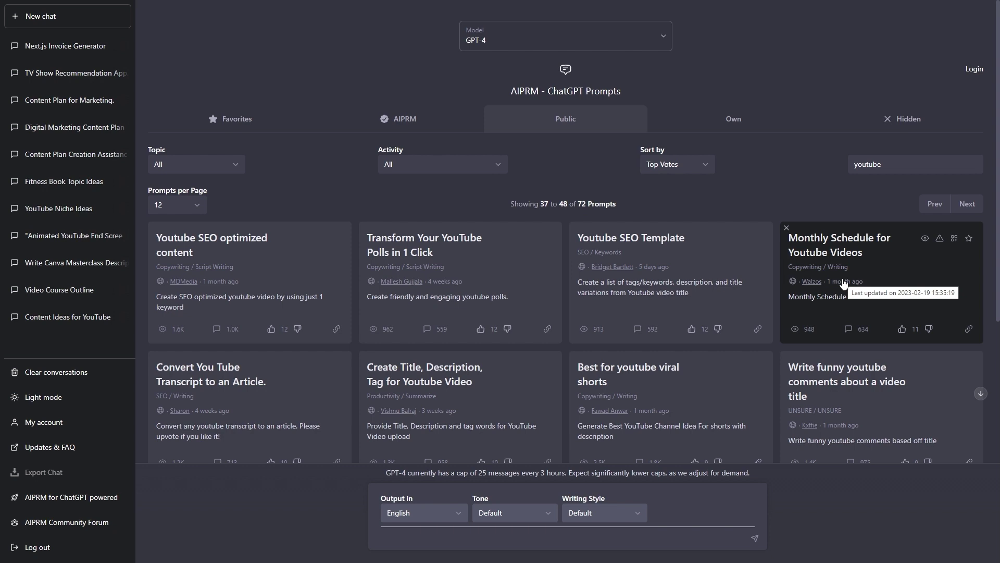
click(848, 261)
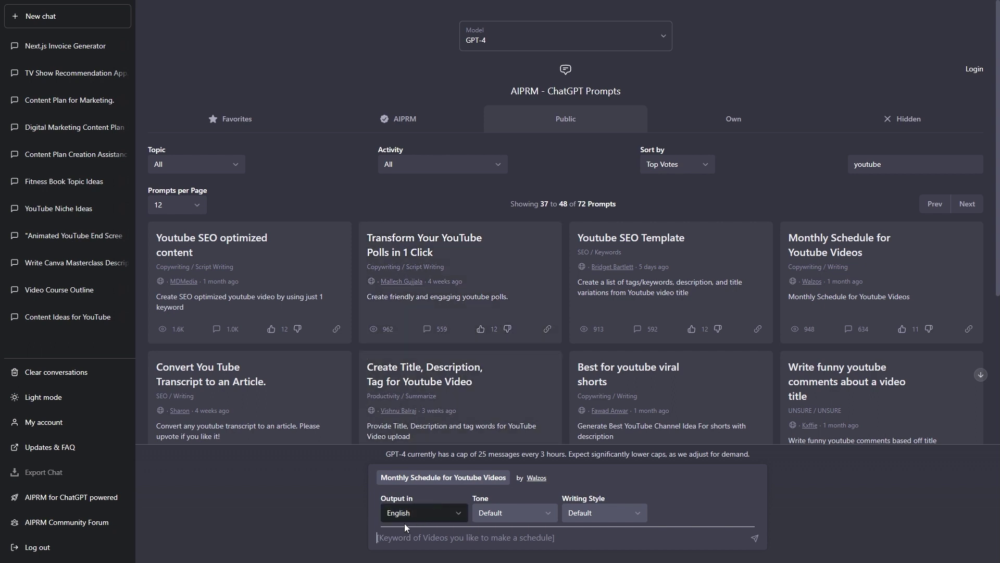
Generate a monthly YouTube schedule for the keywords "marketing, canva, wordpress, seo" and read through its weekly tables.
text(marketing, canva, wordpress, )
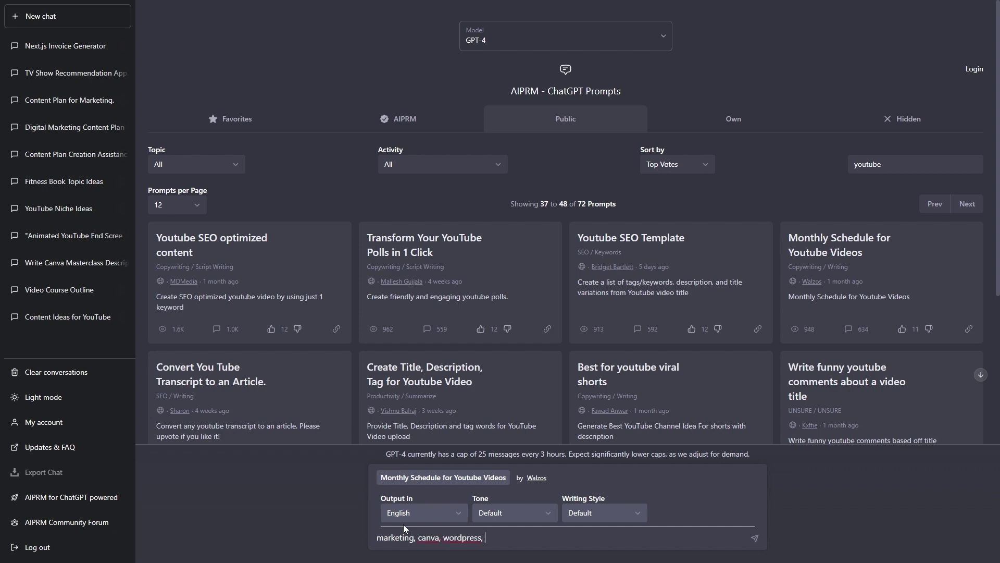
text(seo)
key(Return)
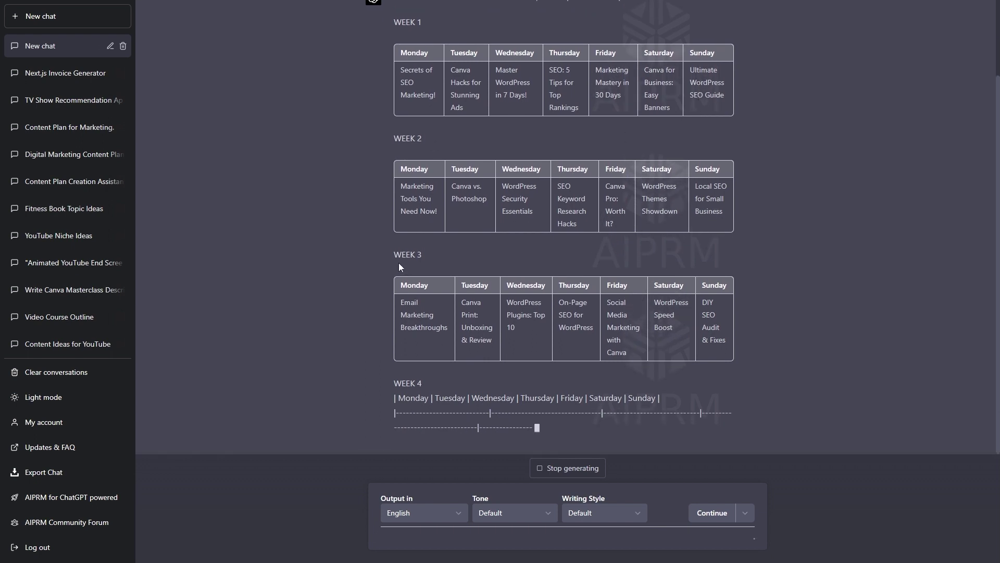
scroll(441, 223, up, 2)
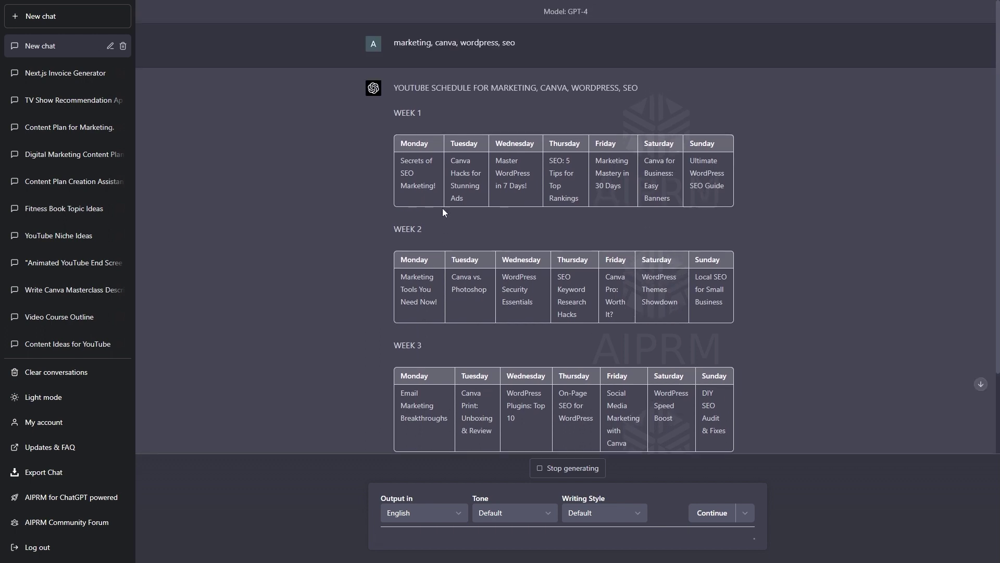
scroll(436, 190, down, 3)
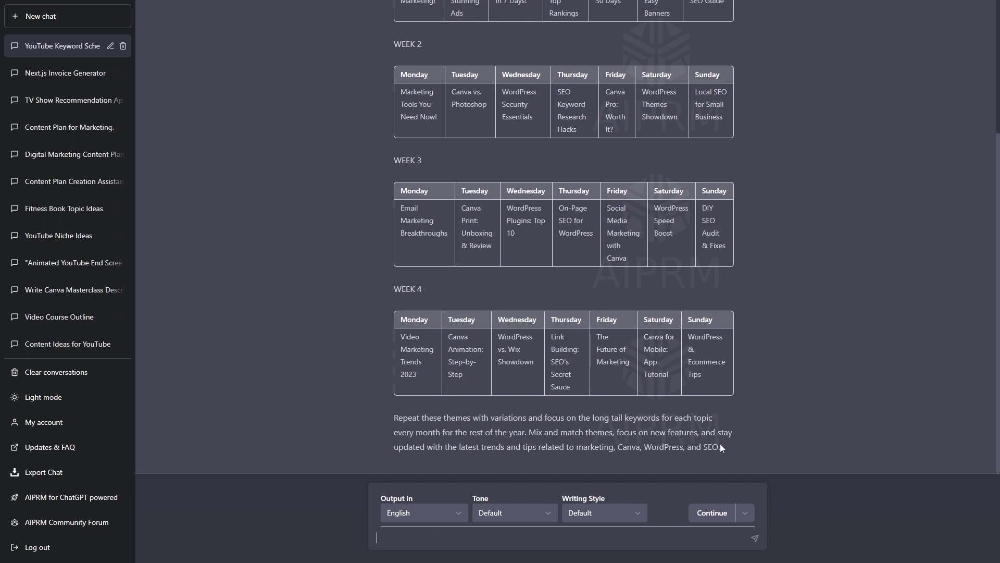
scroll(537, 326, up, 2)
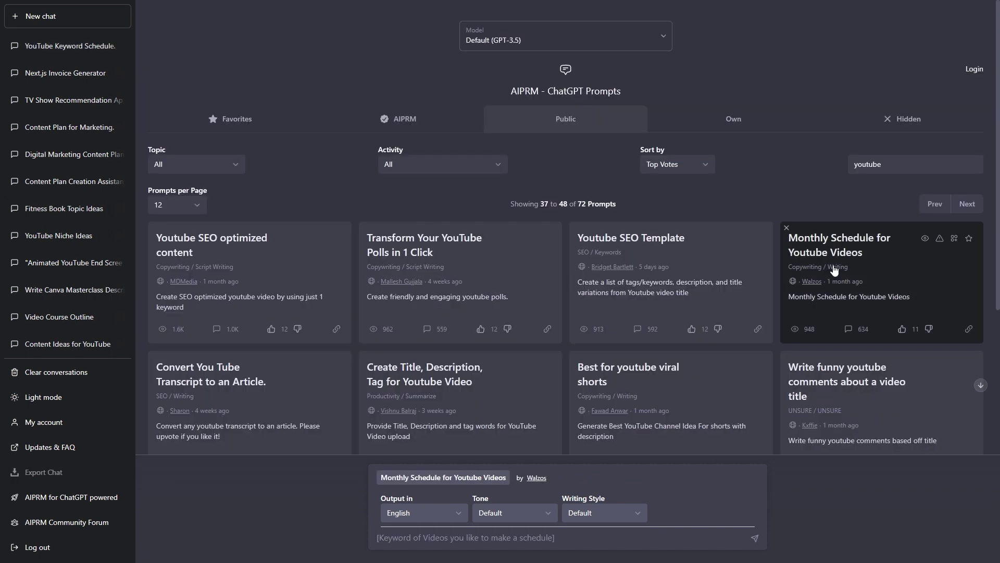
Run the Monthly Schedule for Youtube Videos prompt in a new chat with fourteen detailed keywords, from "increase website traffic" to "side hustle ideas".
text(increase website traffic, build a website with wordpress, wordpress tips, seo tips and tricks, design a logo with canva, canva guide for beginners, shopify tips and tricks, design business branding, )
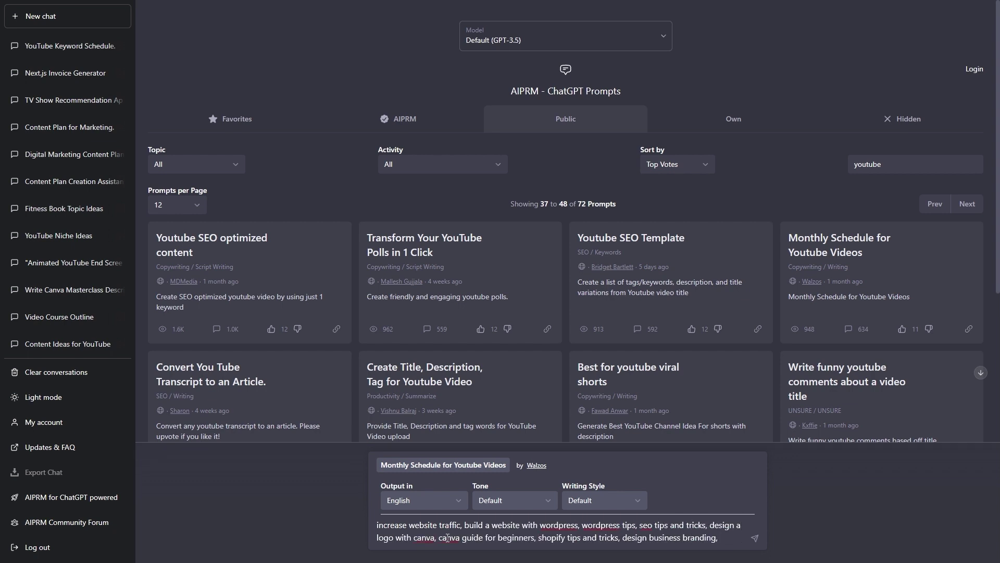
text(social media growth, grow your youtube channel, build a website with no code, use chatgpt to grow your business, make money online, side hustle ideas)
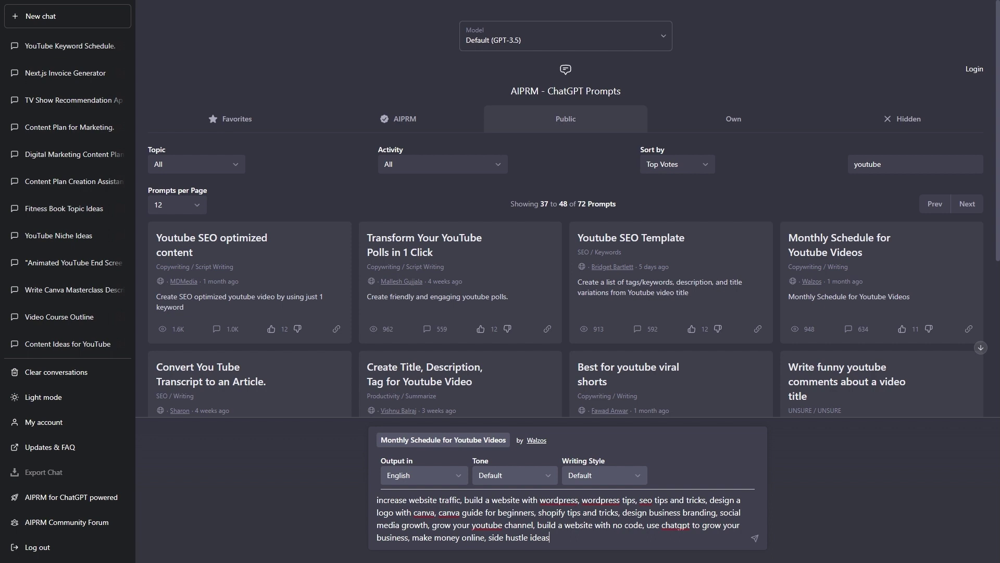
key(Return)
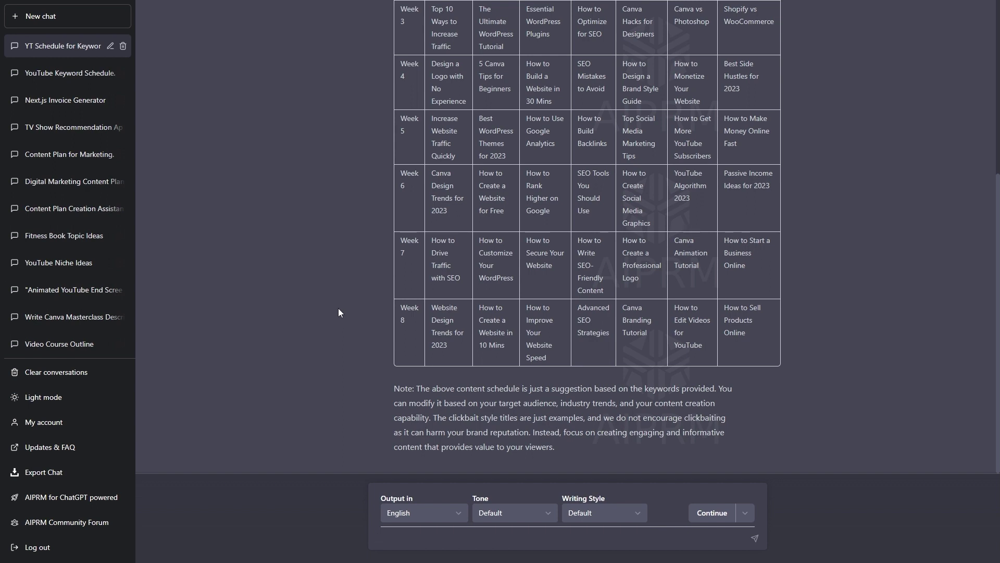
Submit "Please take the video for Wednesday on week 2 and give me 5 clickable video title ideas", with Wednesday correctly capitalised.
scroll(357, 308, up, 5)
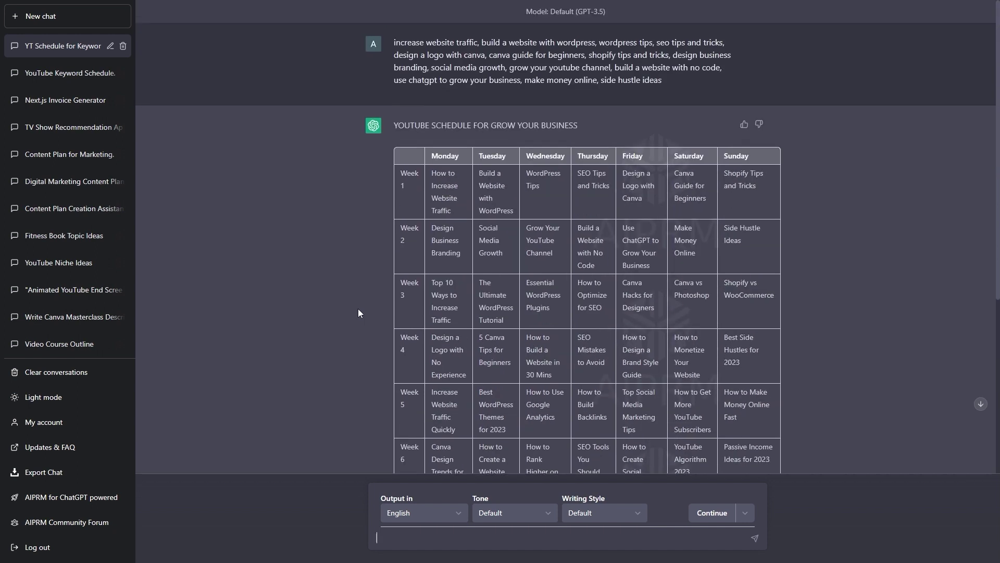
scroll(472, 266, down, 2)
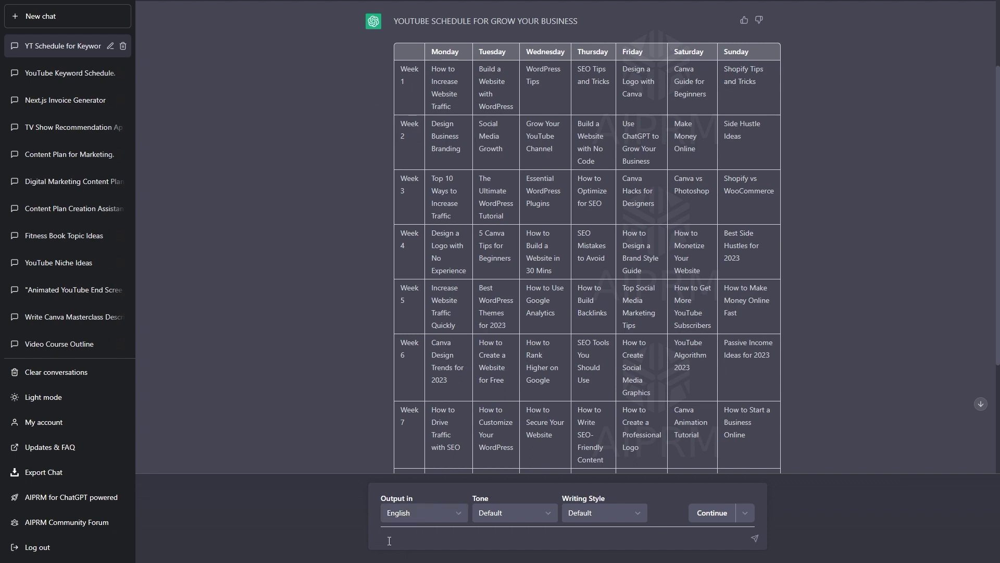
text(lease take the video for wednesday on we)
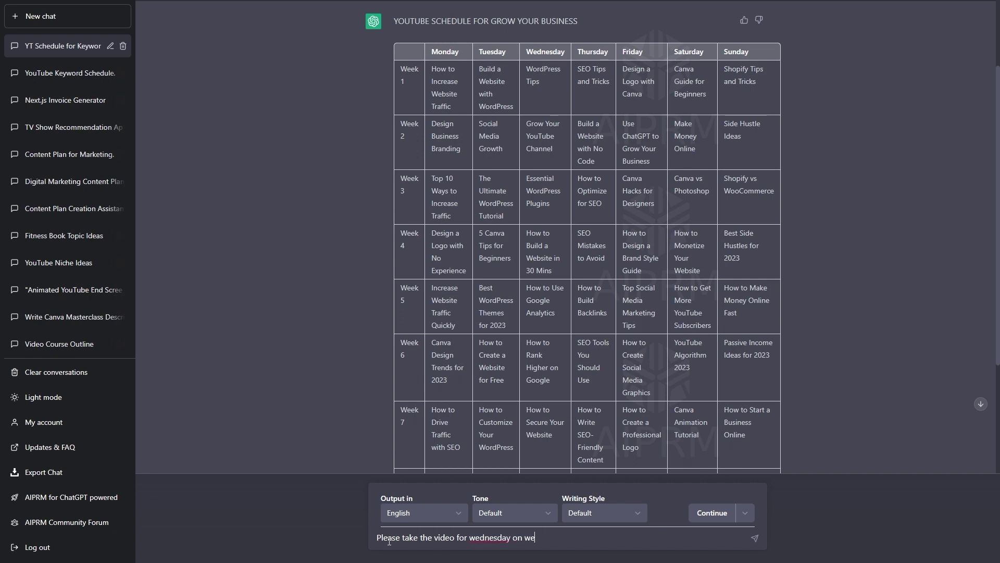
text(ek 2 and give me 5 clickable video title ideas)
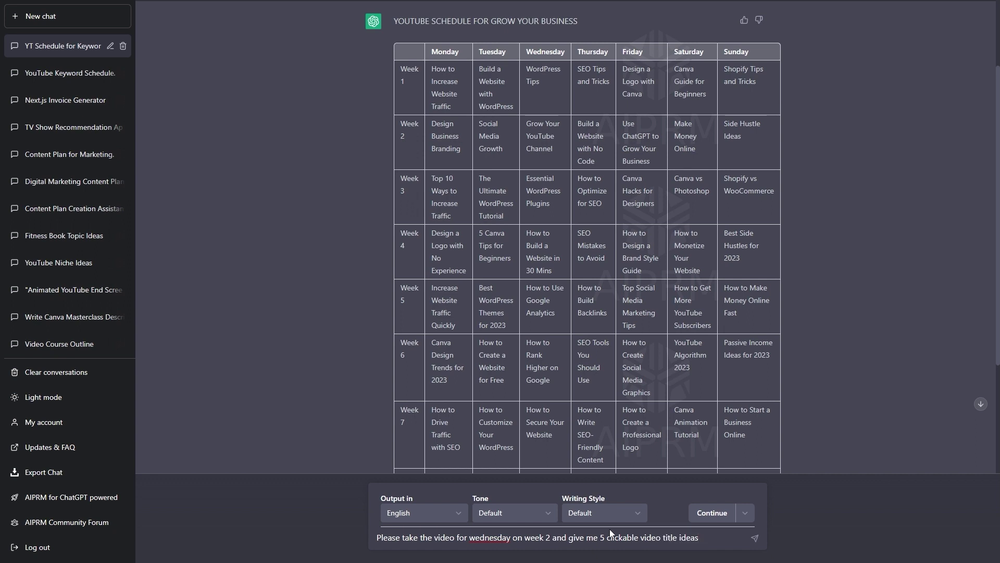
right_click(476, 538)
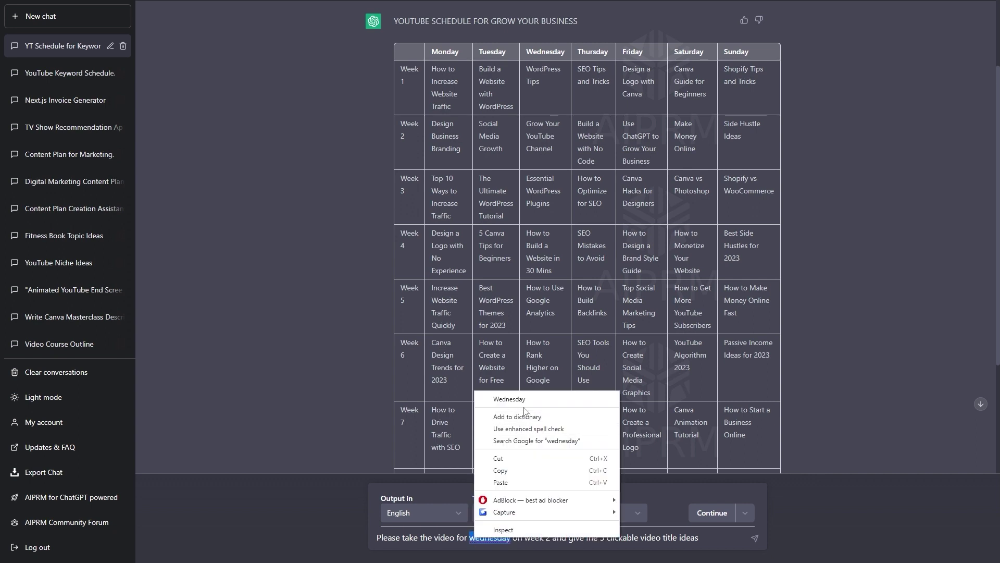
click(509, 398)
click(427, 537)
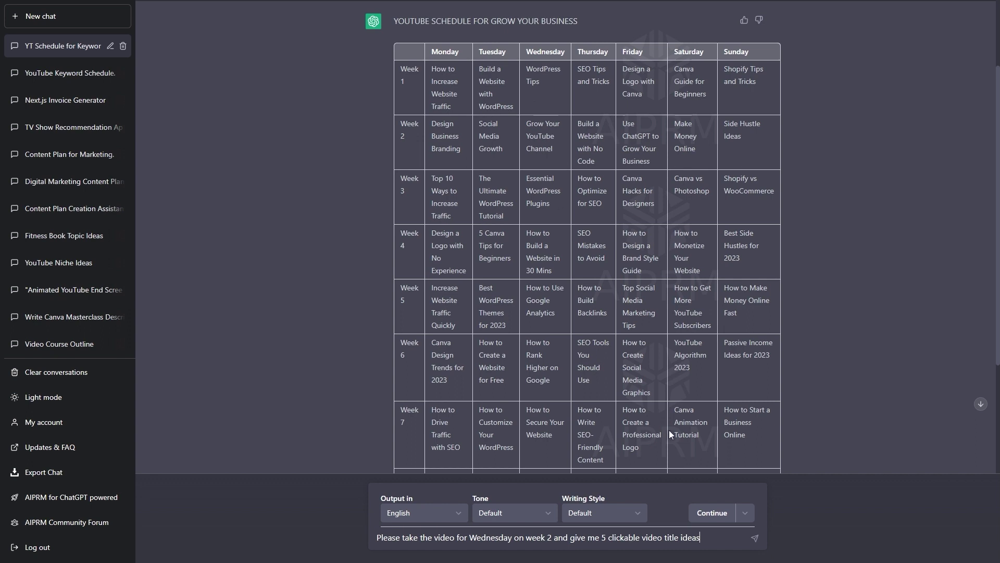
click(753, 537)
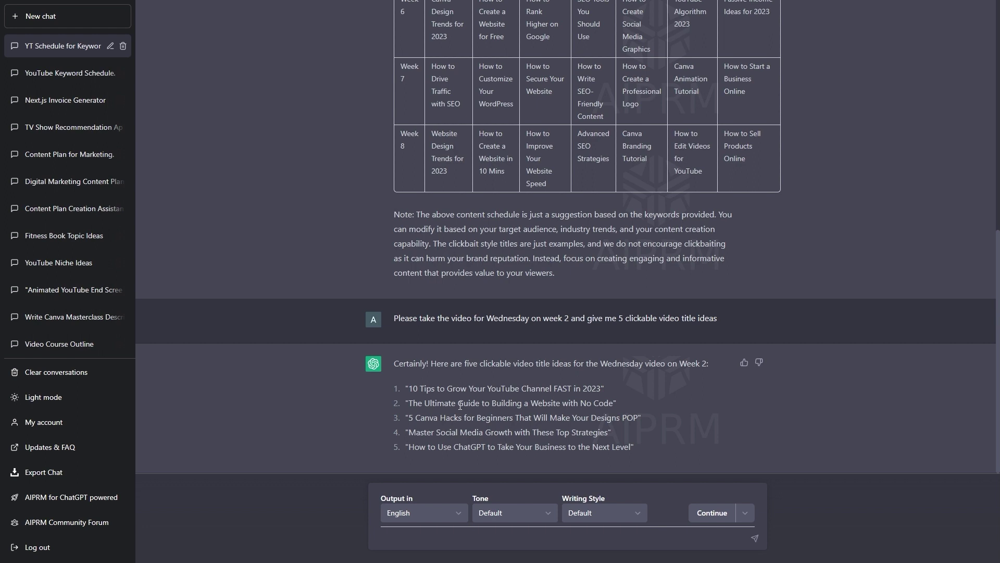
Compare the week 2 Wednesday topic in the schedule table with the suggested video titles.
scroll(475, 330, up, 8)
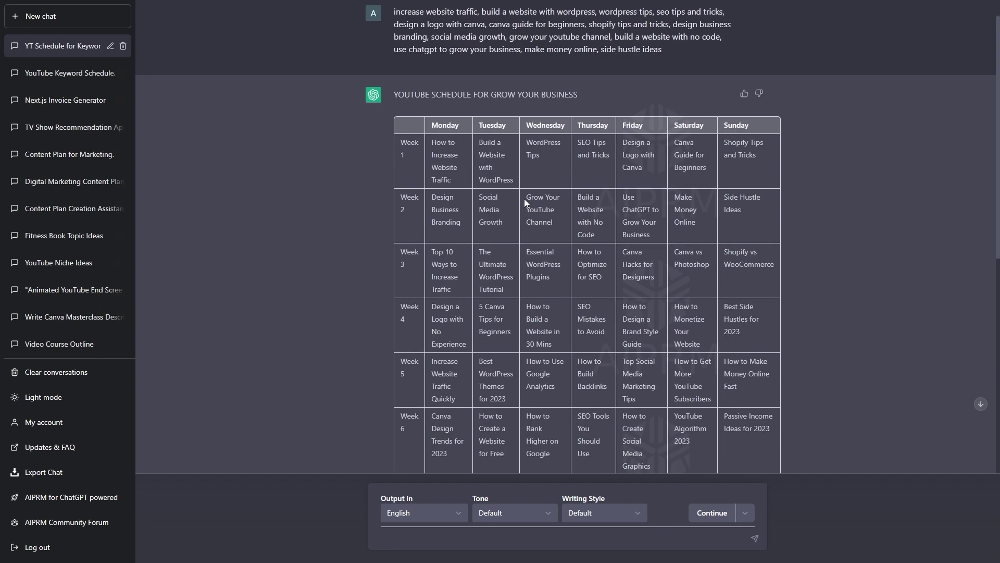
drag(555, 227, 526, 197)
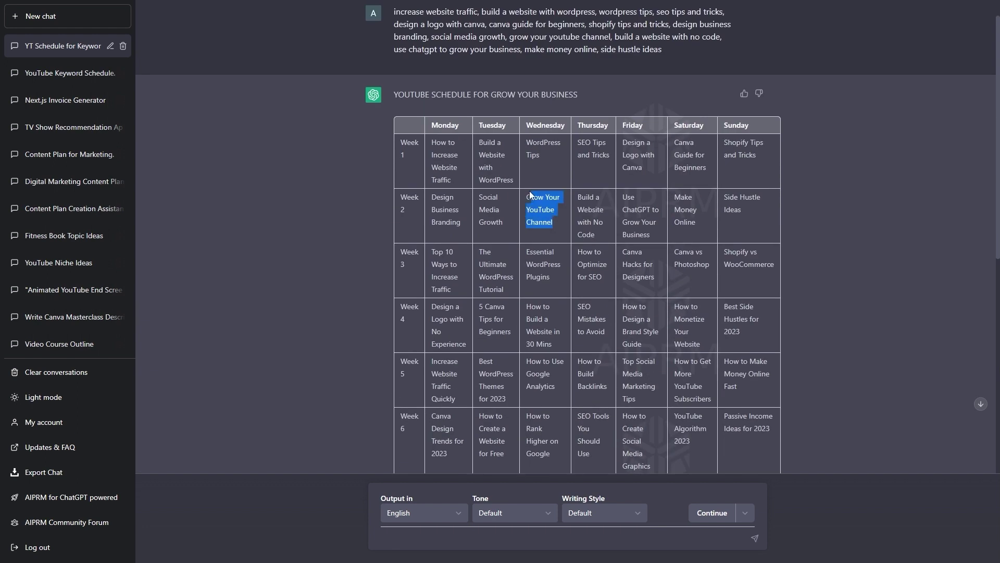
click(537, 226)
scroll(453, 413, down, 8)
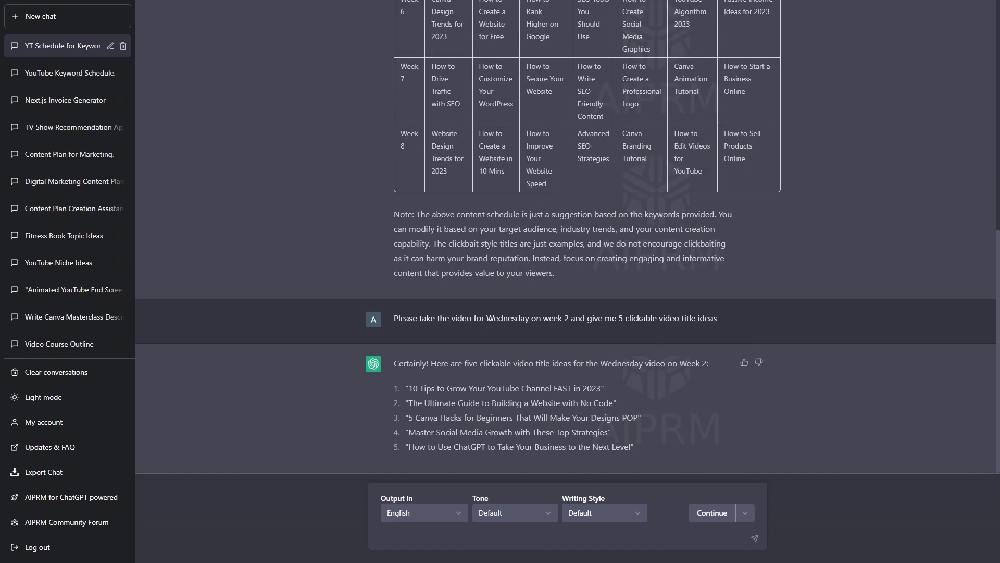
Check the first suggested video title against the schedule table and review the planned videos through week 8.
drag(407, 388, 599, 385)
click(522, 400)
scroll(522, 401, up, 10)
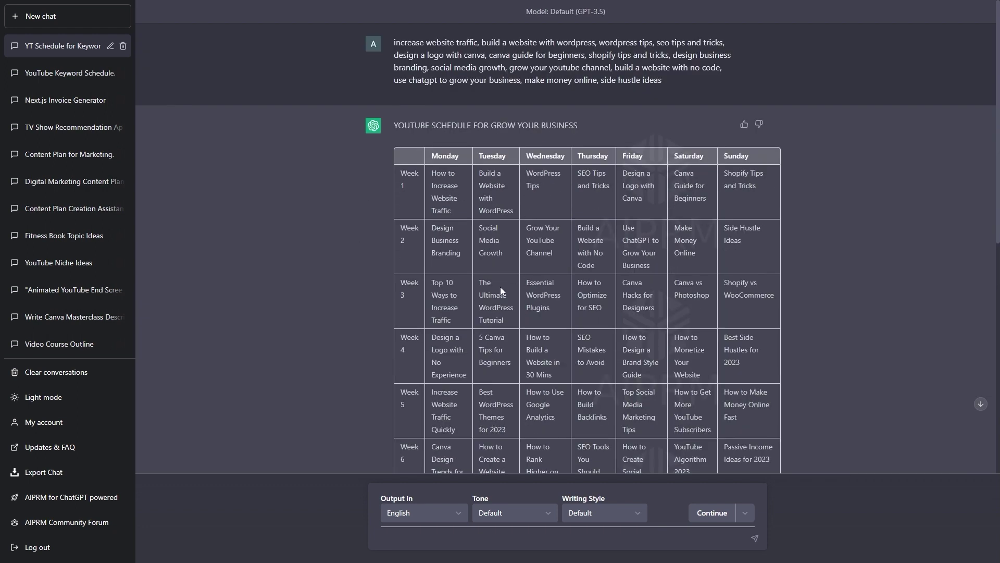
scroll(471, 290, down, 7)
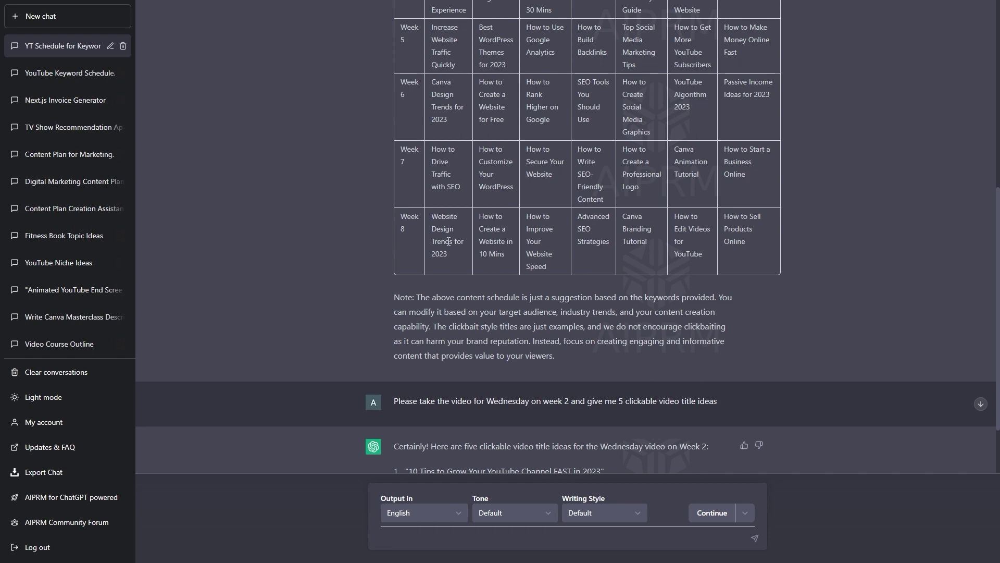
scroll(437, 243, down, 2)
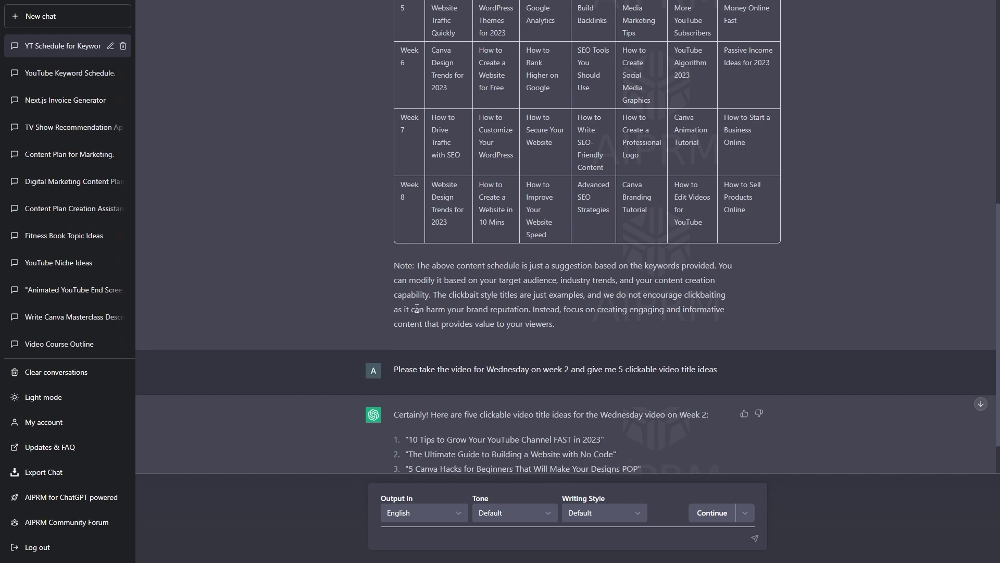
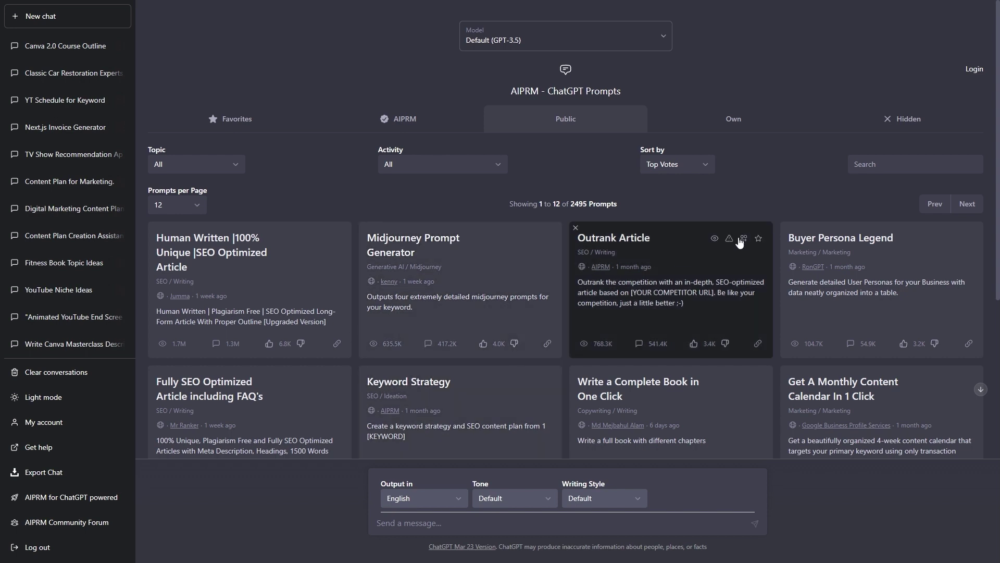
Search the public AIPRM prompts for "blog" and browse the matching blog-writing prompts.
text(blog)
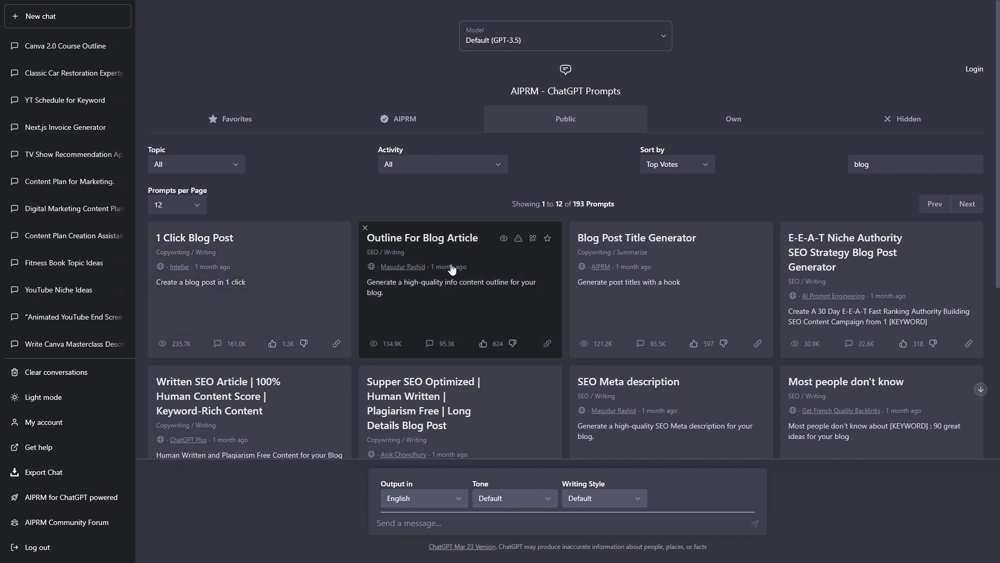
scroll(439, 291, down, 3)
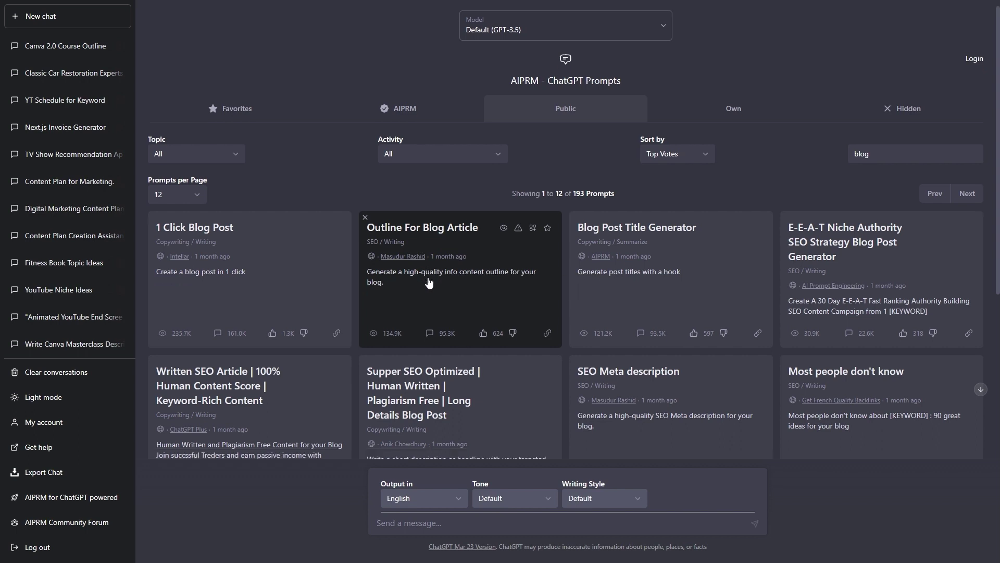
scroll(428, 282, down, 1)
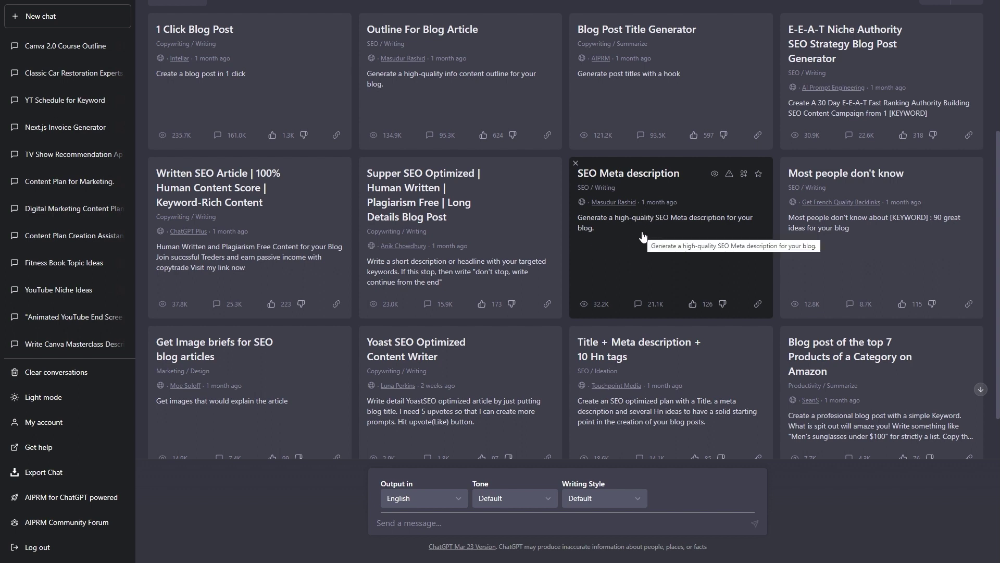
scroll(458, 339, up, 5)
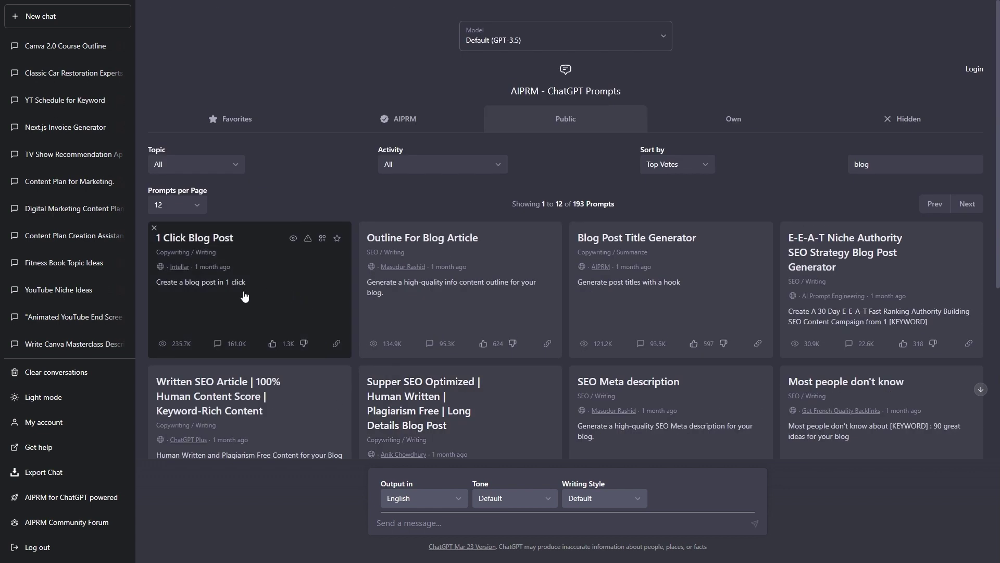
Run the 1 Click Blog Post prompt on the topic "how to clean a fish tank".
click(245, 296)
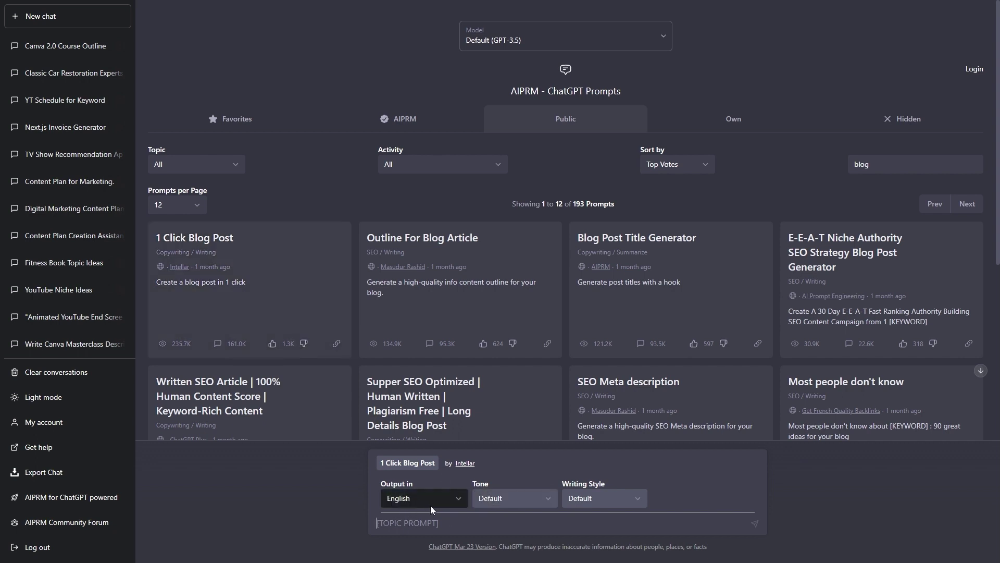
click(404, 521)
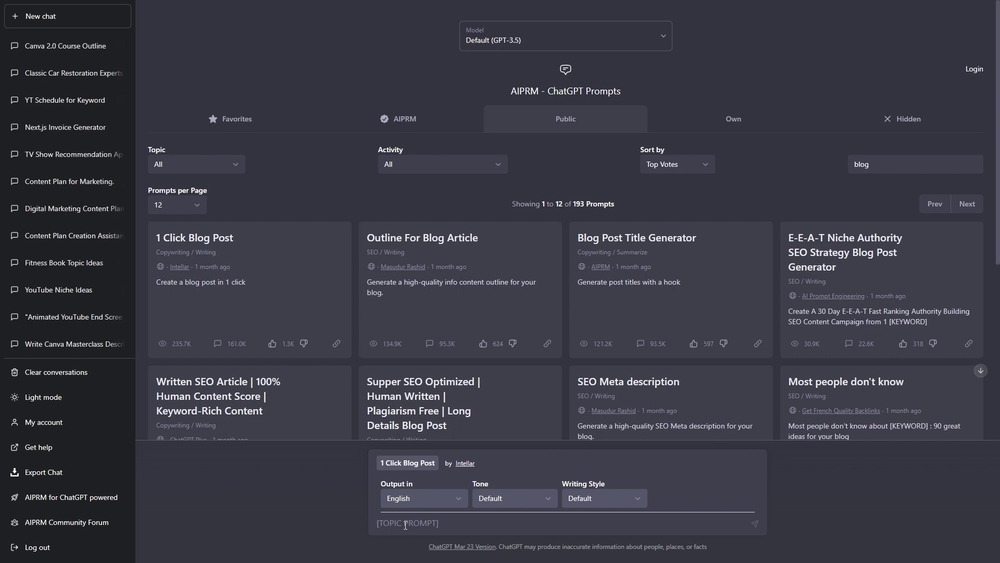
text(how to clean a fish tank)
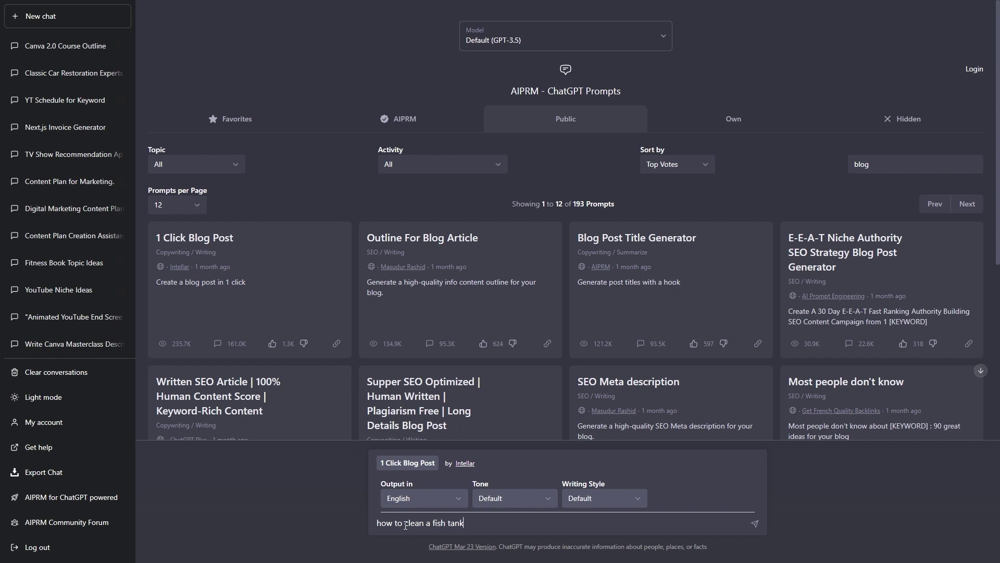
key(Return)
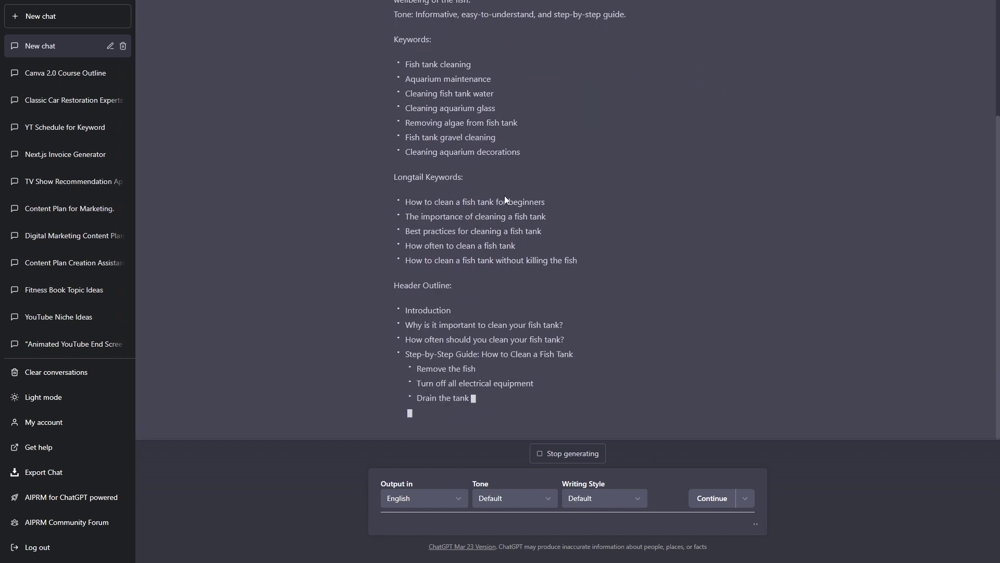
Read the generated content brief from topic, target audience, goal and tone through the keywords, longtail keywords and header outline.
scroll(505, 195, up, 4)
drag(402, 111, 477, 112)
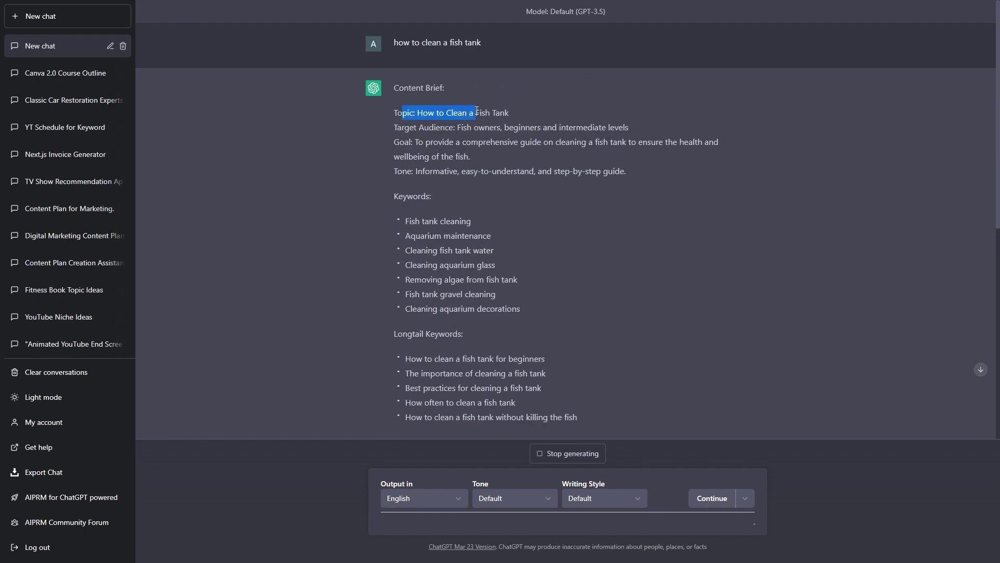
drag(417, 128, 521, 128)
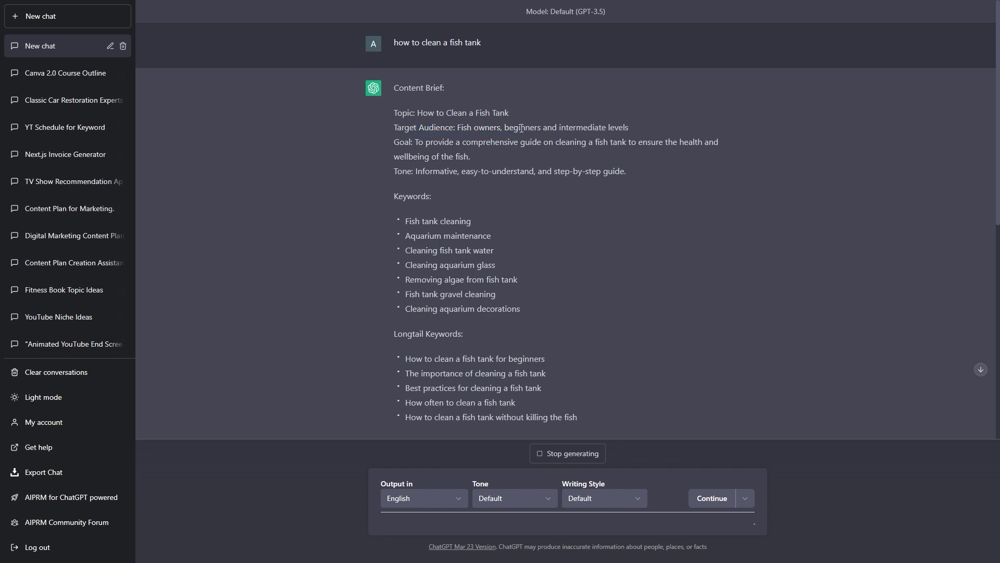
drag(400, 142, 528, 168)
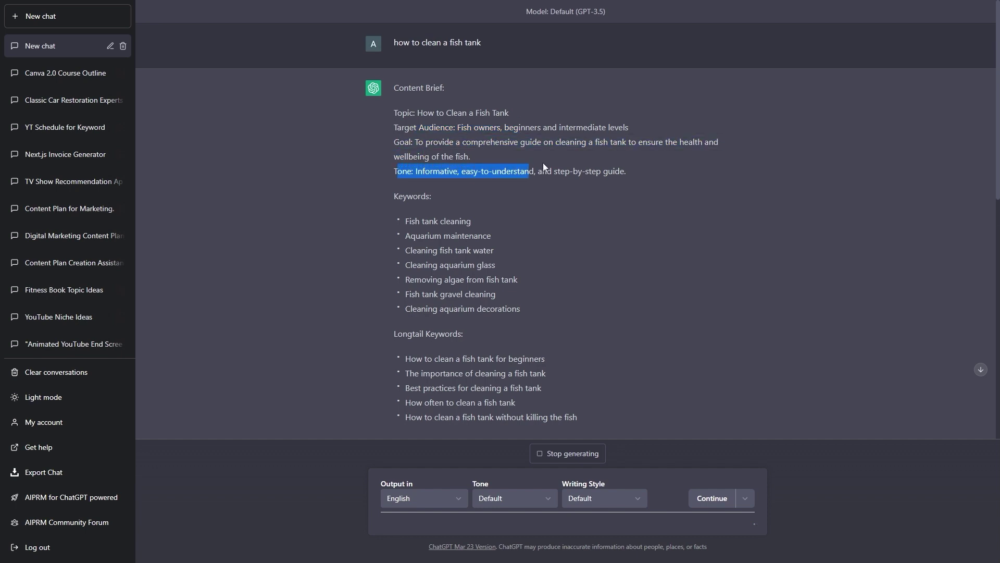
drag(394, 196, 424, 196)
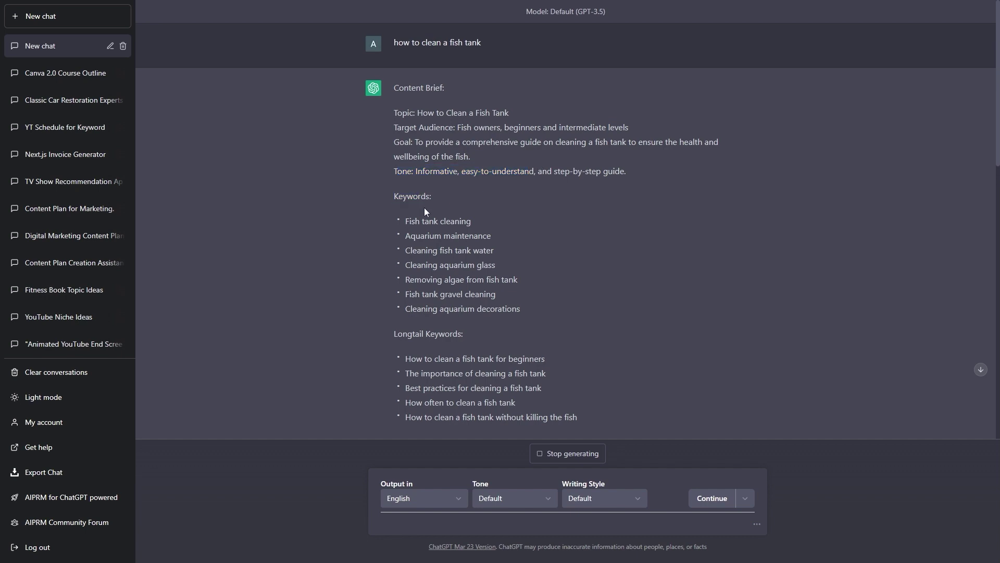
scroll(424, 207, down, 4)
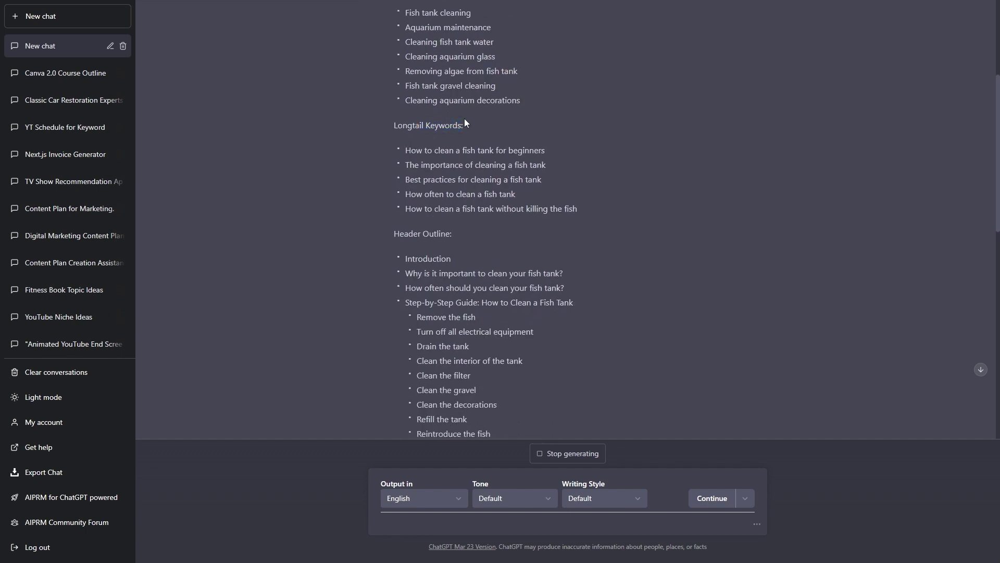
scroll(464, 118, down, 2)
drag(394, 125, 451, 125)
scroll(374, 230, down, 3)
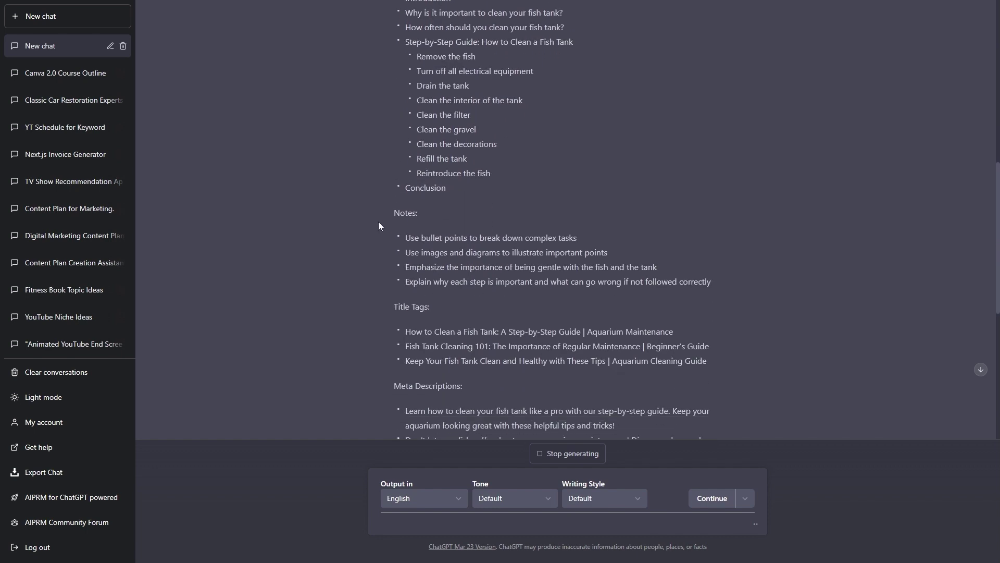
Examine the notes, title tags, meta descriptions and opening sections of the fish tank blog post.
drag(404, 210, 430, 203)
scroll(418, 213, down, 2)
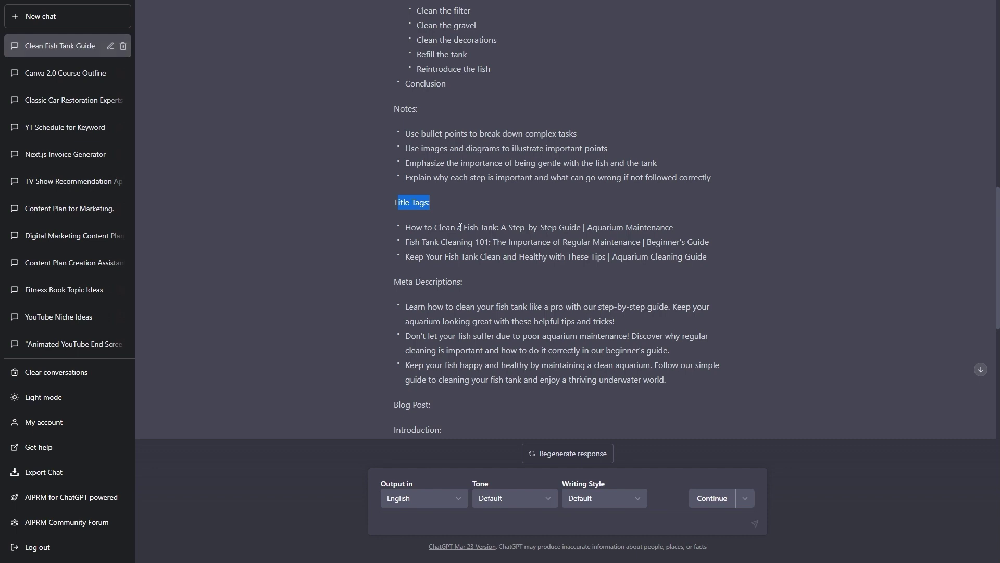
drag(406, 281, 449, 282)
click(451, 282)
scroll(451, 245, down, 4)
scroll(450, 246, down, 3)
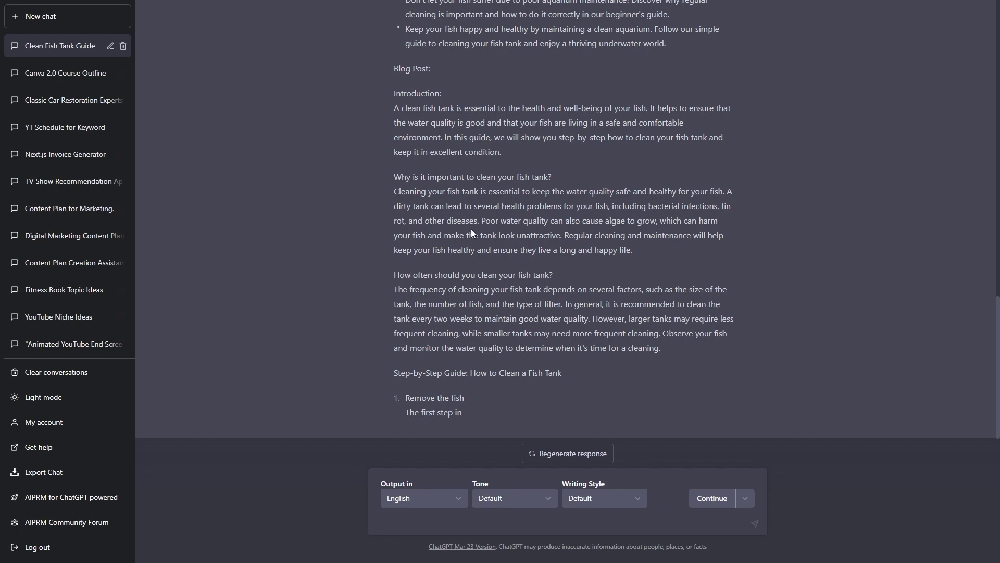
Have ChatGPT continue writing the cut-off fish tank blog post through to its conclusion.
scroll(466, 277, up, 15)
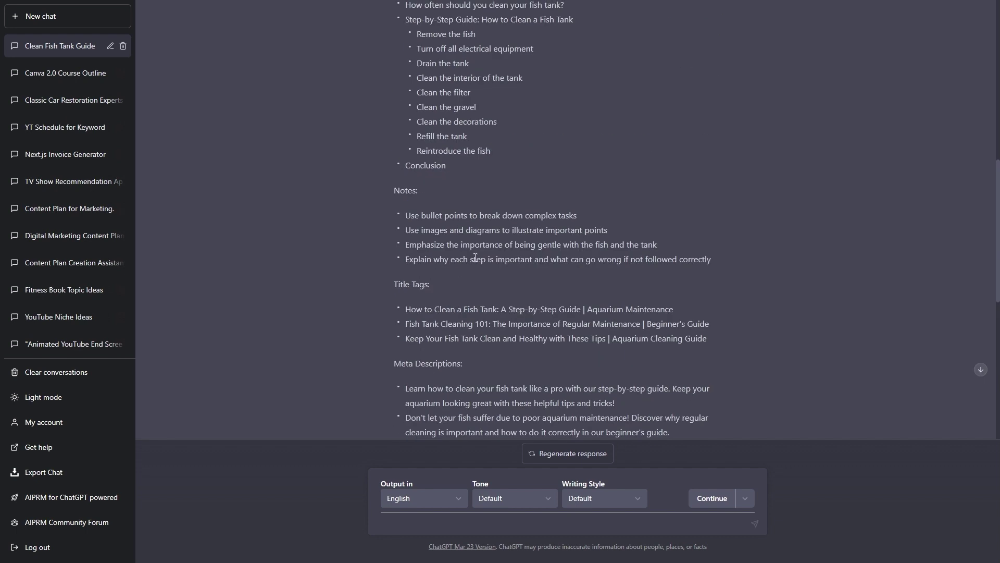
scroll(435, 207, down, 15)
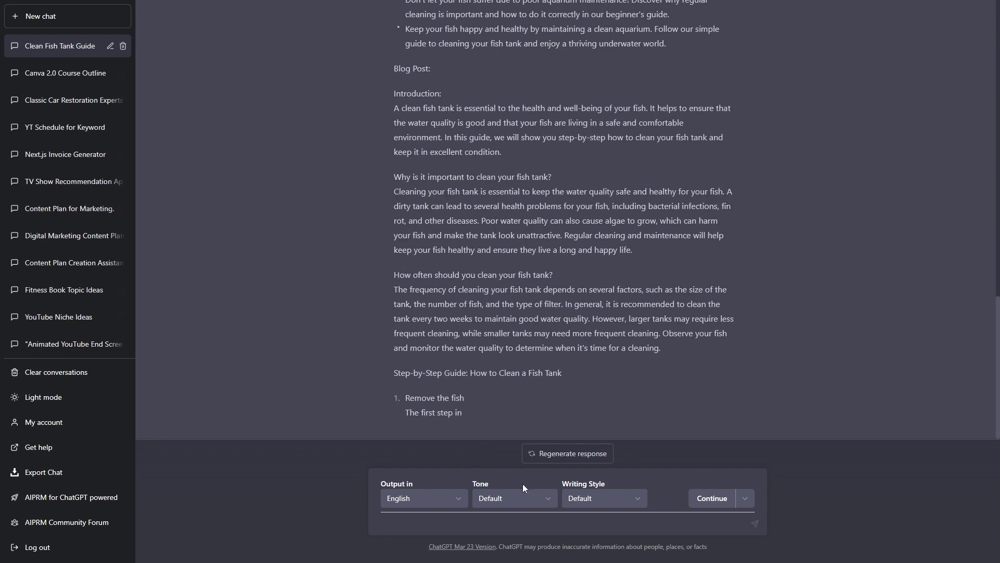
click(711, 498)
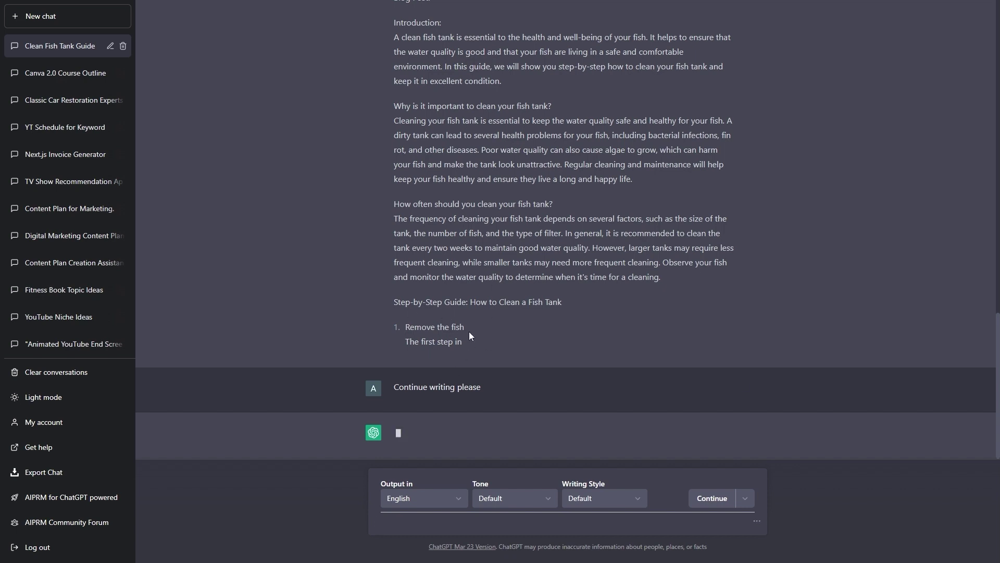
scroll(449, 319, up, 10)
scroll(448, 317, up, 7)
scroll(448, 317, down, 18)
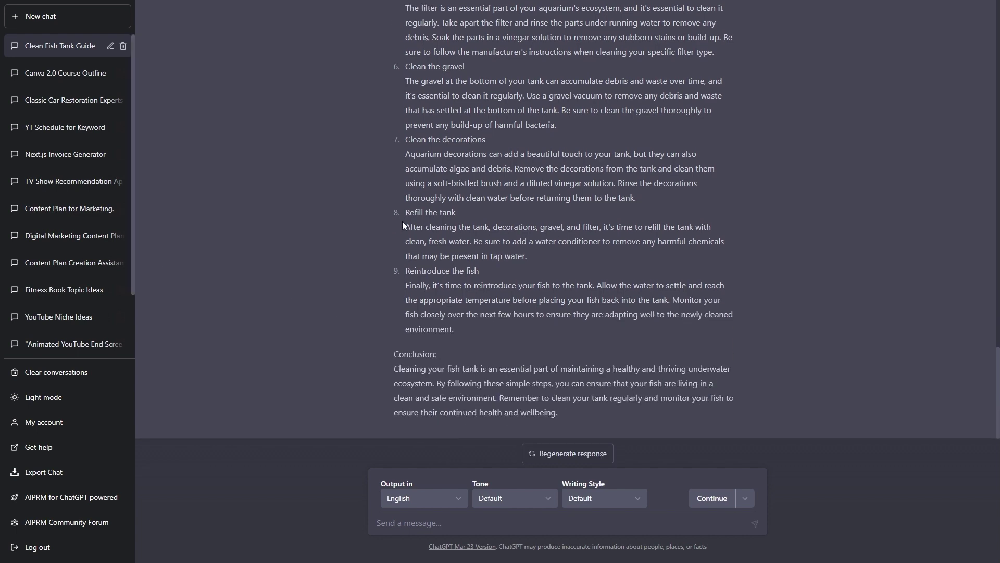
Go back to the start of the blog post and examine its introduction.
scroll(402, 221, up, 10)
scroll(450, 218, up, 10)
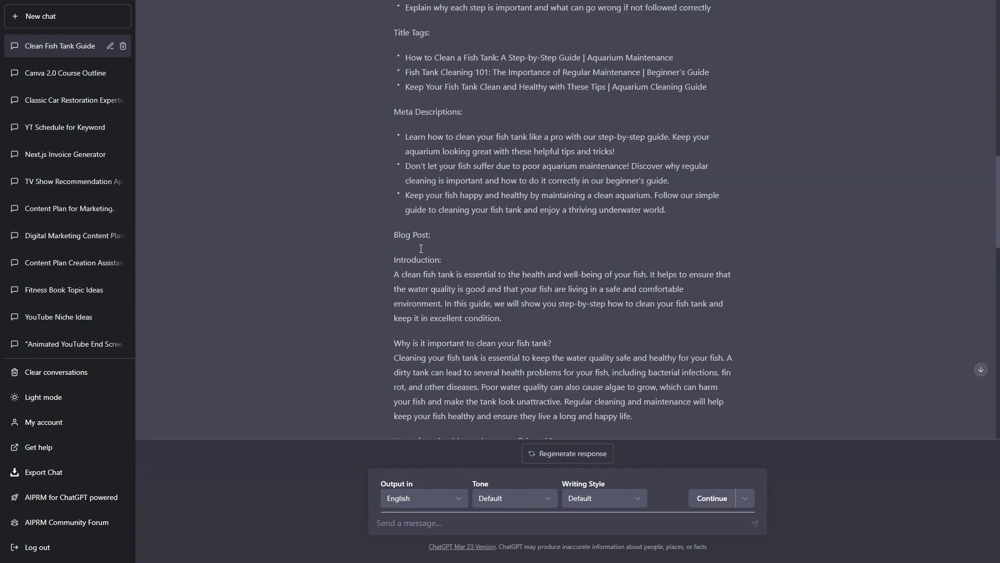
scroll(401, 162, down, 4)
drag(420, 169, 441, 183)
click(441, 184)
scroll(418, 162, down, 1)
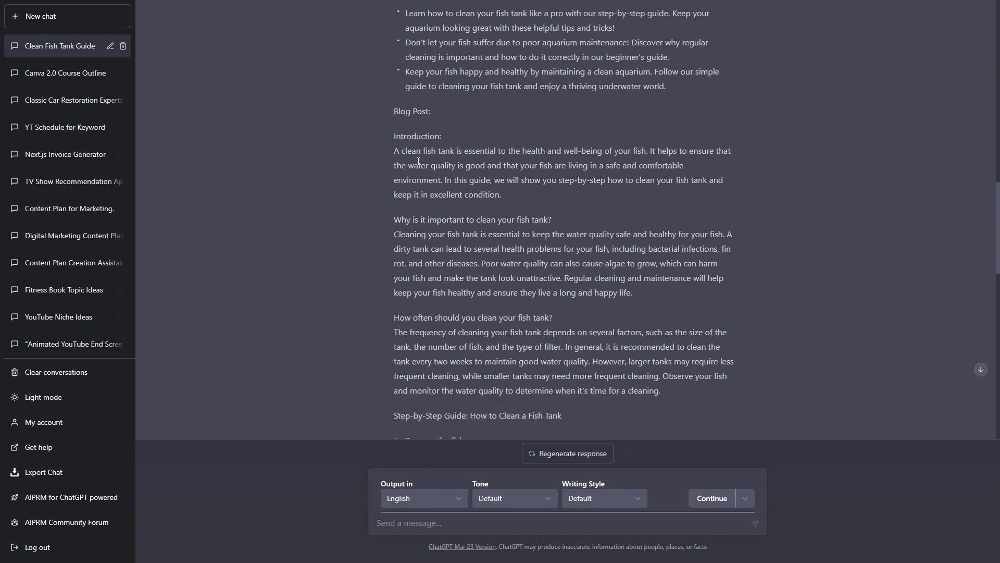
triple_click(436, 166)
scroll(436, 166, down, 2)
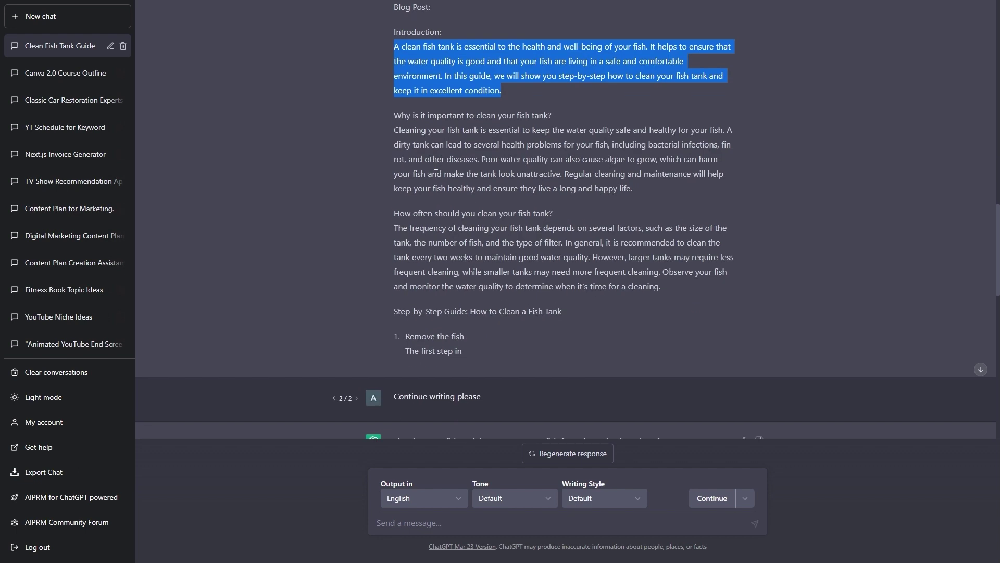
Read the remaining blog post sections, from why cleaning is important through the numbered cleaning steps to the conclusion.
triple_click(455, 116)
scroll(466, 223, down, 2)
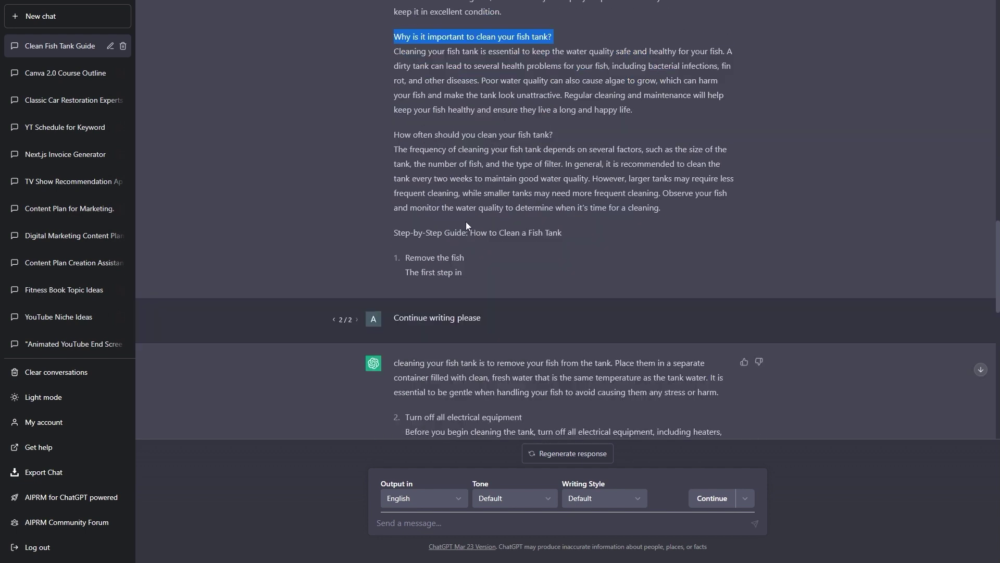
drag(423, 207, 558, 200)
click(508, 192)
scroll(505, 190, down, 4)
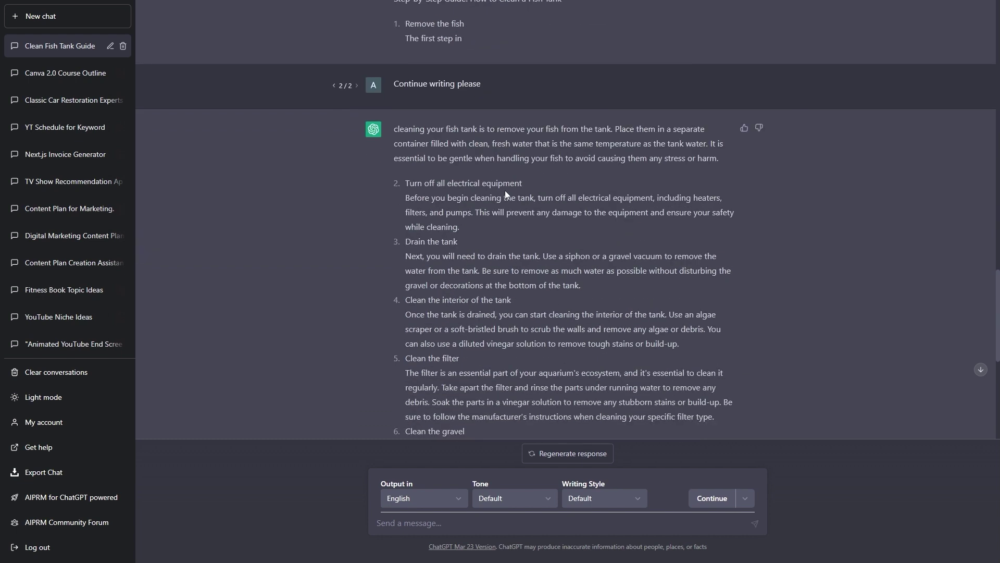
scroll(505, 194, down, 1)
scroll(438, 142, down, 5)
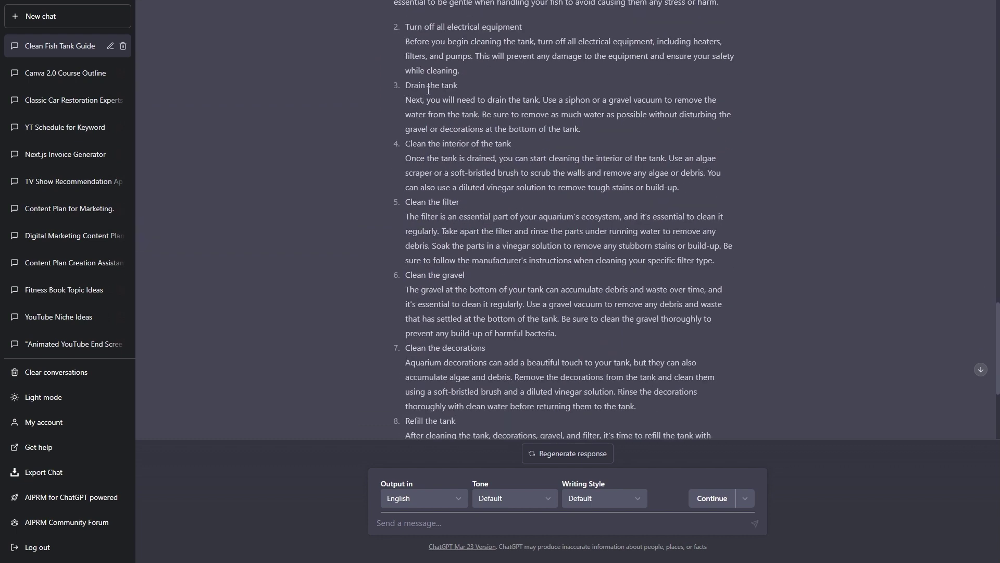
scroll(427, 99, down, 1)
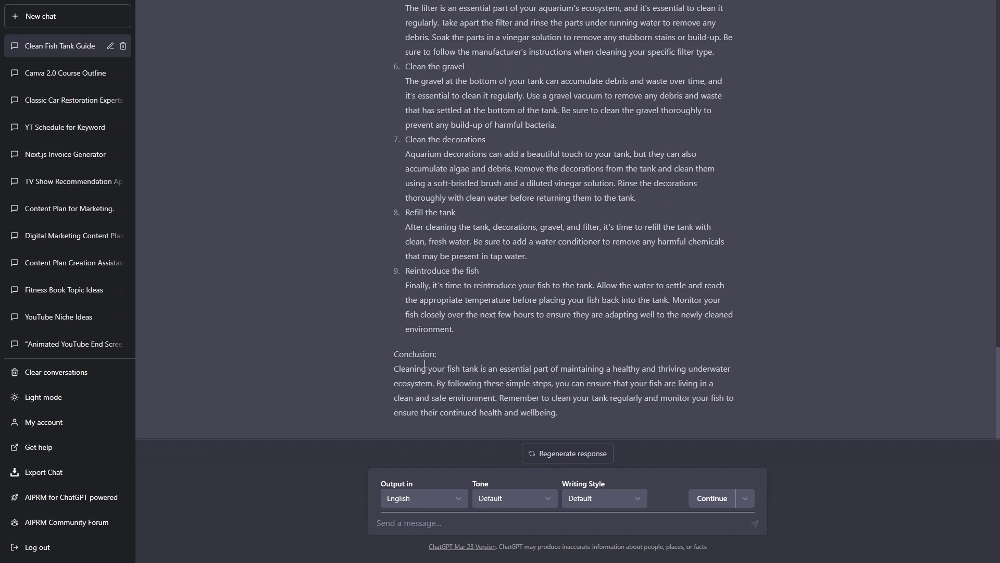
Review the fish tank content brief again from the topic line down to the title tags and meta descriptions.
scroll(425, 363, up, 20)
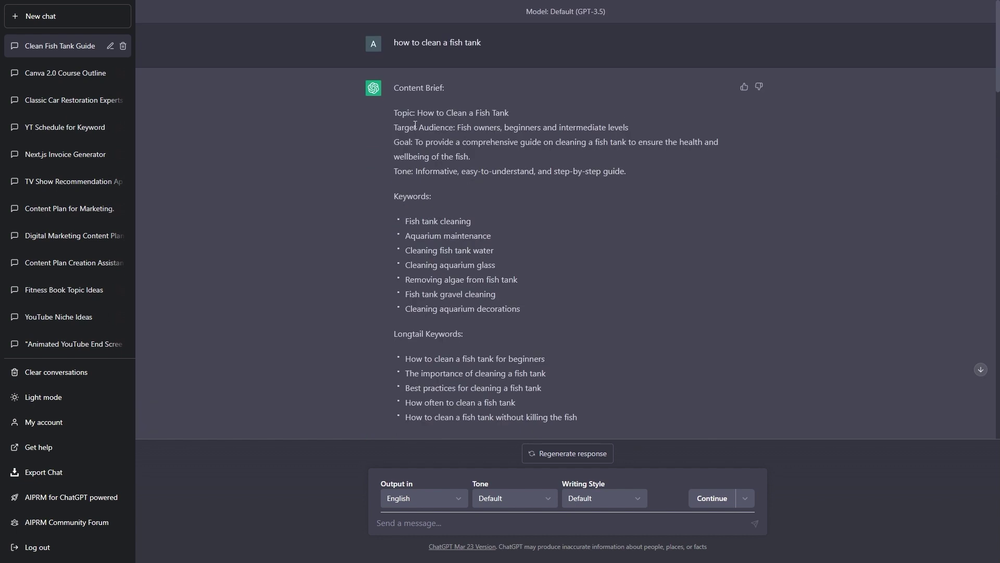
drag(417, 117, 518, 107)
click(518, 107)
scroll(420, 177, down, 5)
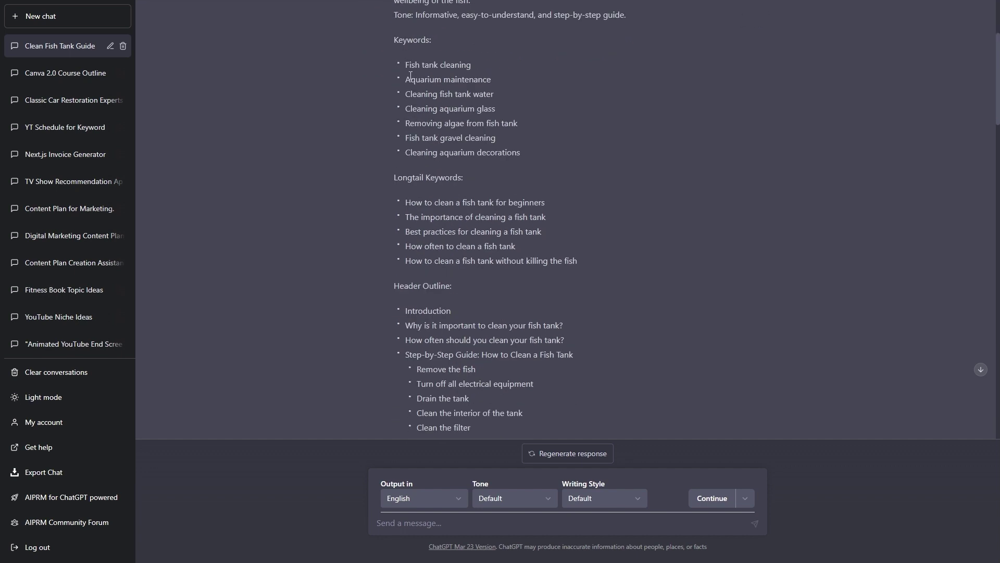
scroll(417, 157, down, 2)
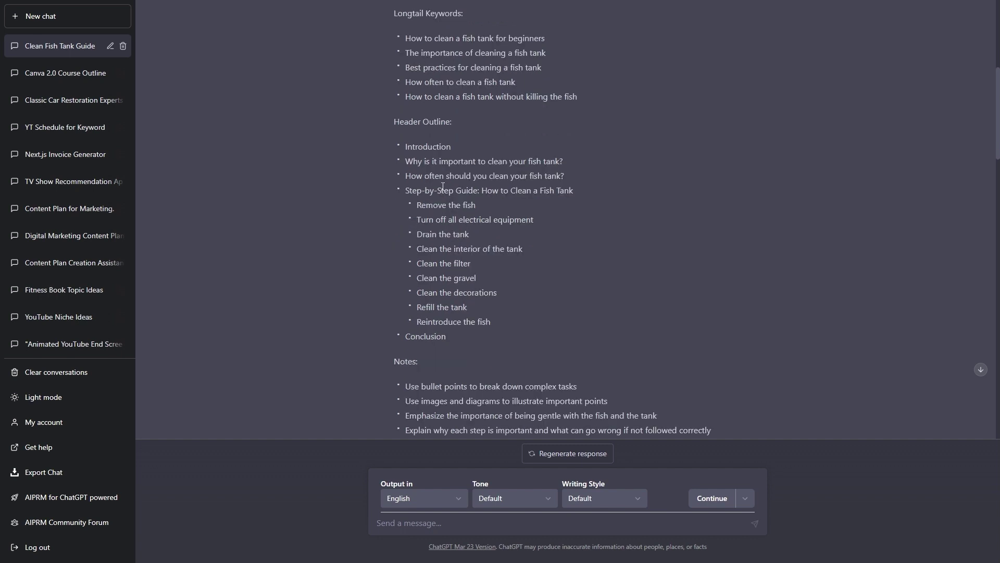
scroll(401, 117, down, 2)
click(488, 268)
scroll(482, 245, down, 2)
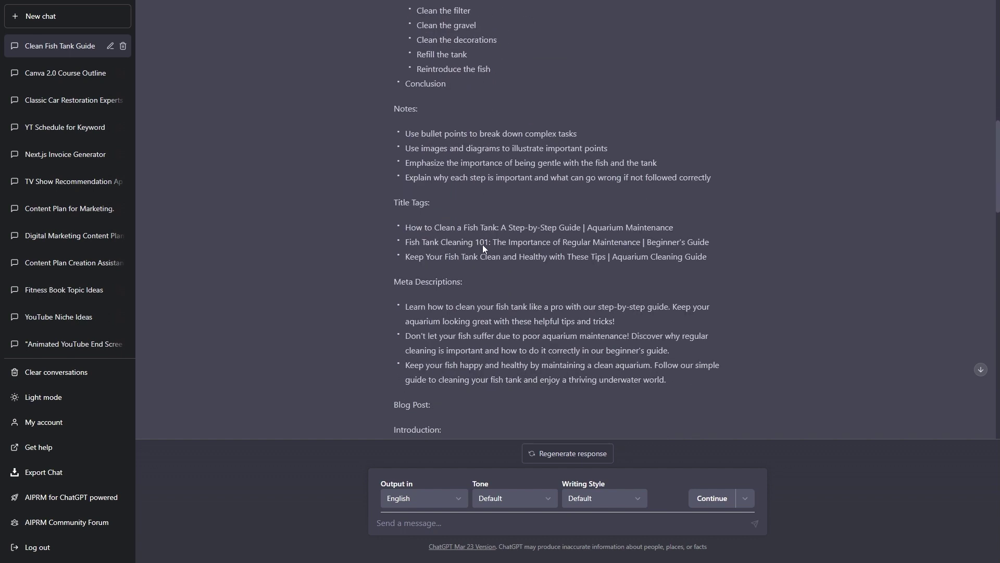
Examine the fish tank response from its title tags and meta descriptions through the blog post to the conclusion.
drag(400, 203, 451, 177)
click(458, 224)
scroll(419, 188, down, 2)
click(471, 178)
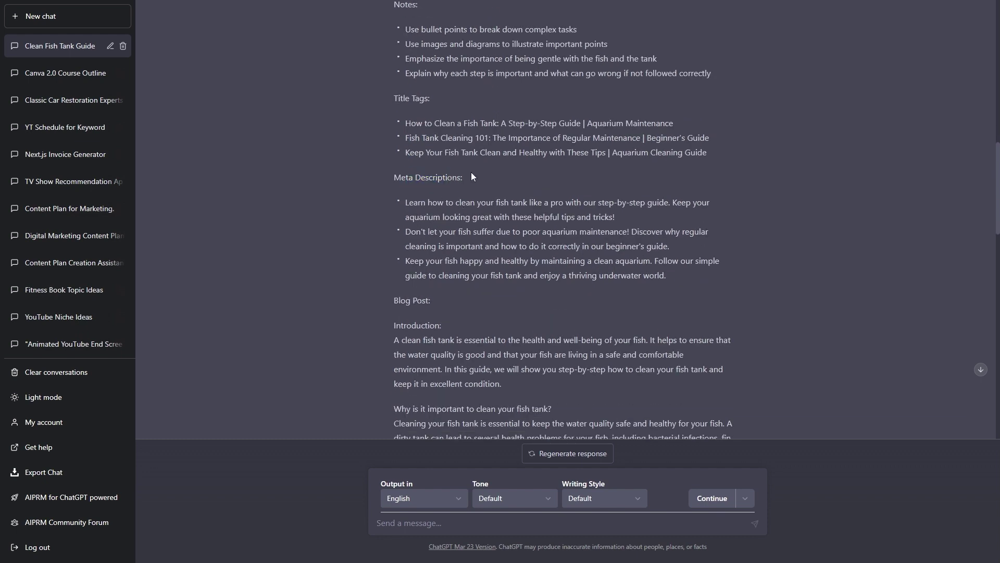
scroll(469, 177, down, 7)
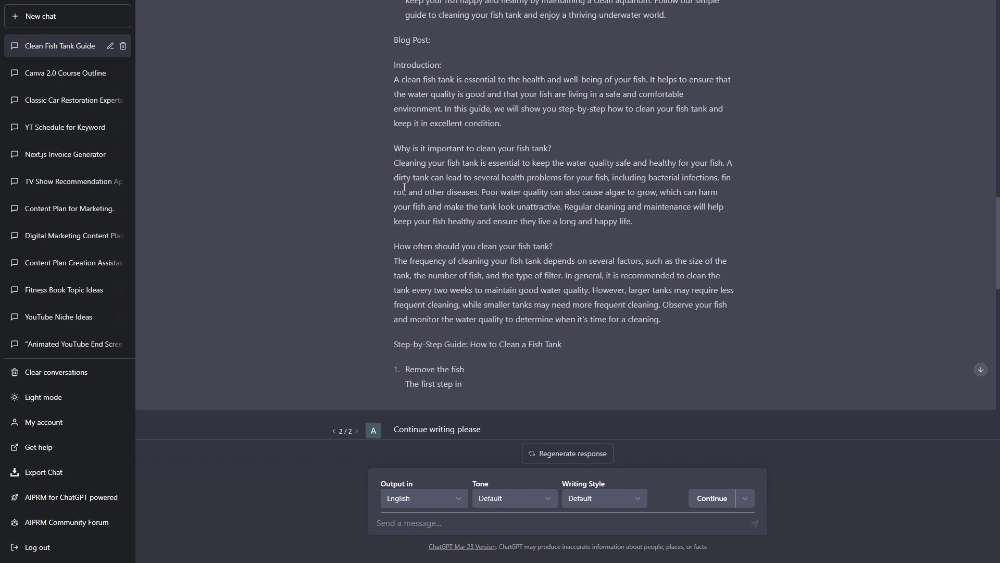
scroll(414, 154, down, 12)
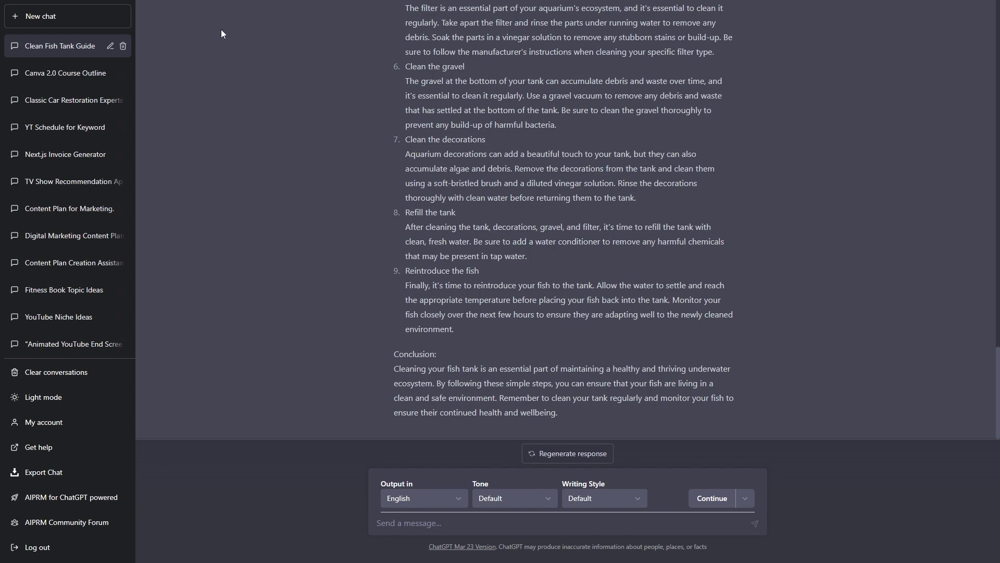
Start a new chat and run the "Most people don't know" prompt with the keyword "instagram marketing".
click(22, 17)
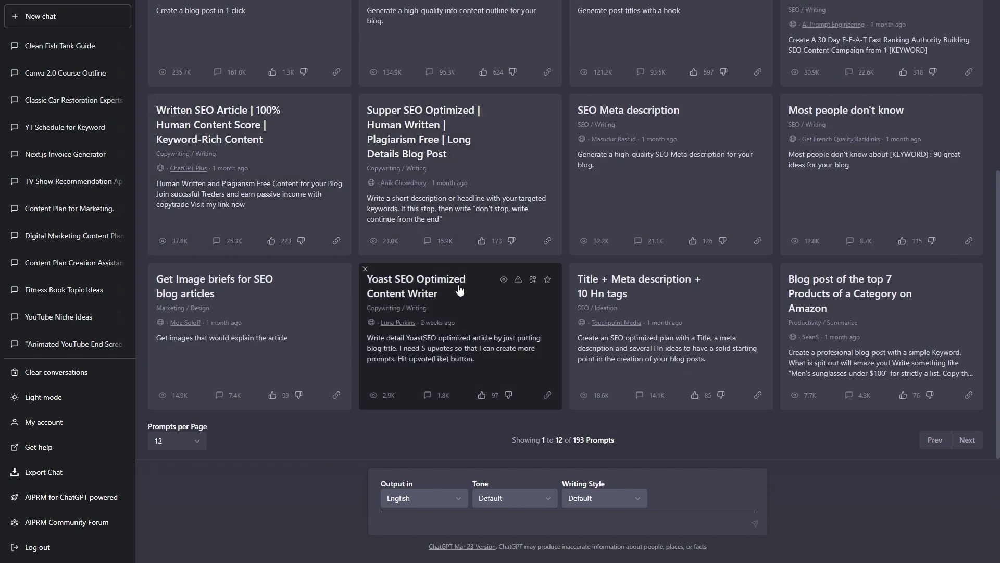
scroll(459, 290, up, 5)
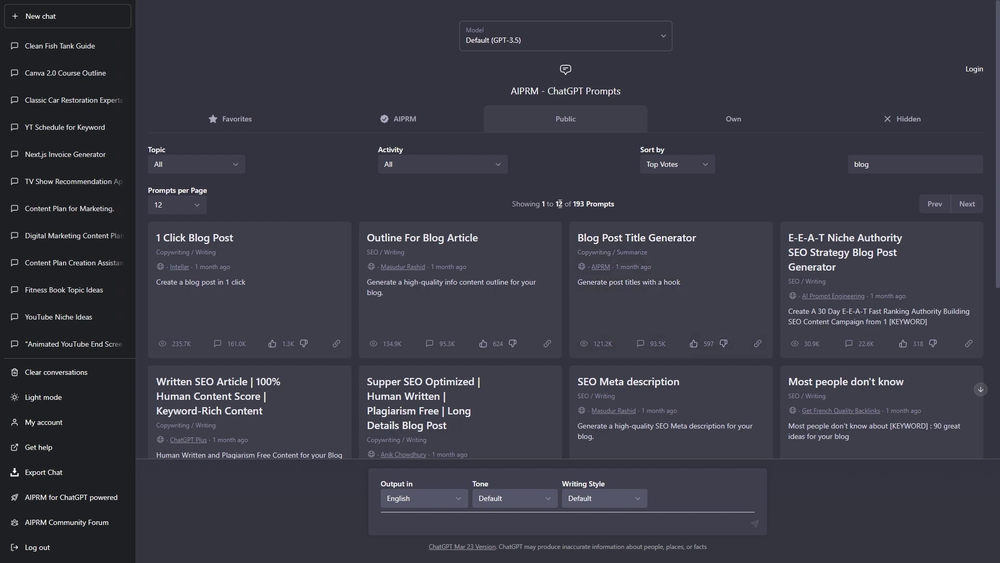
scroll(559, 203, down, 3)
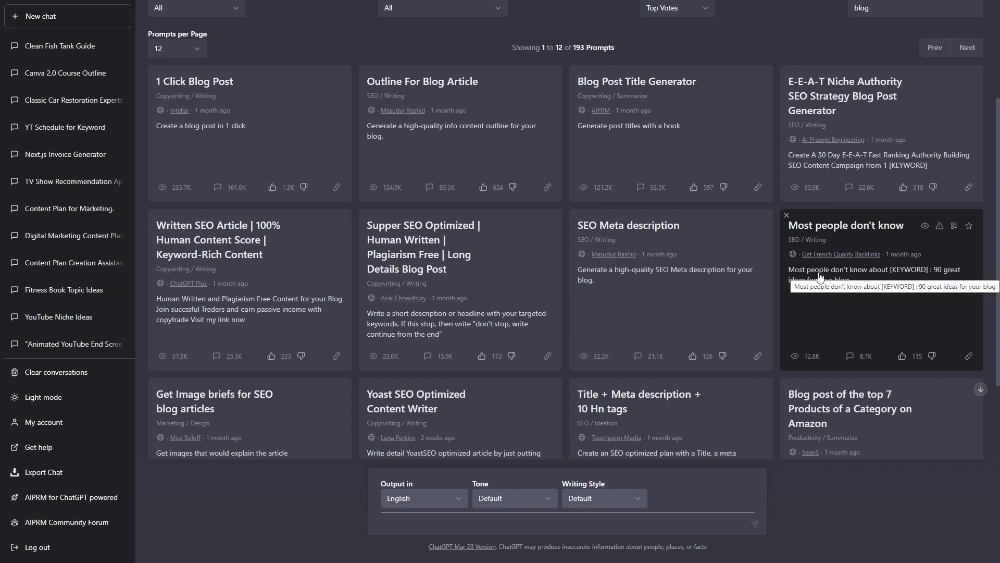
click(875, 302)
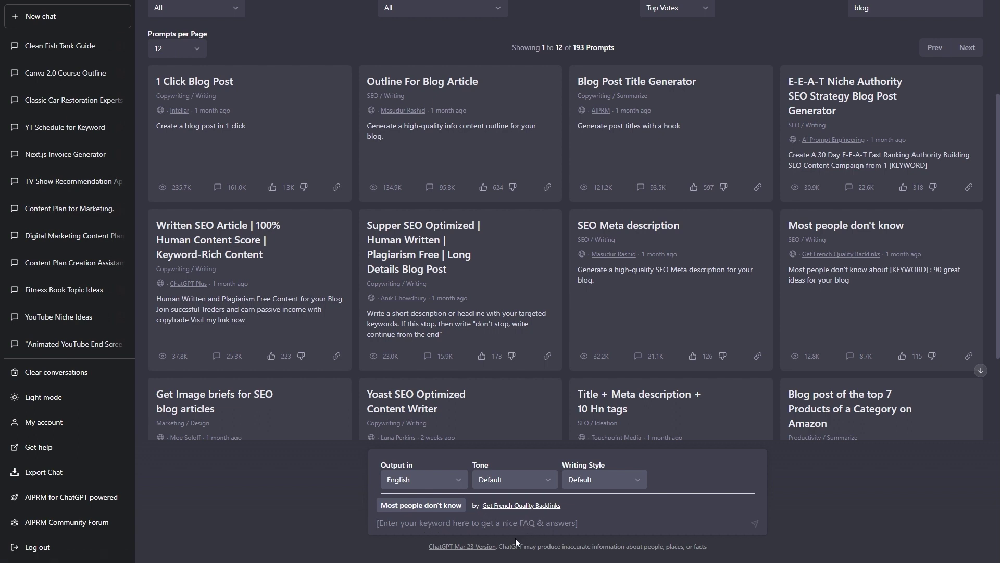
click(538, 524)
text(instagram marketing)
key(Return)
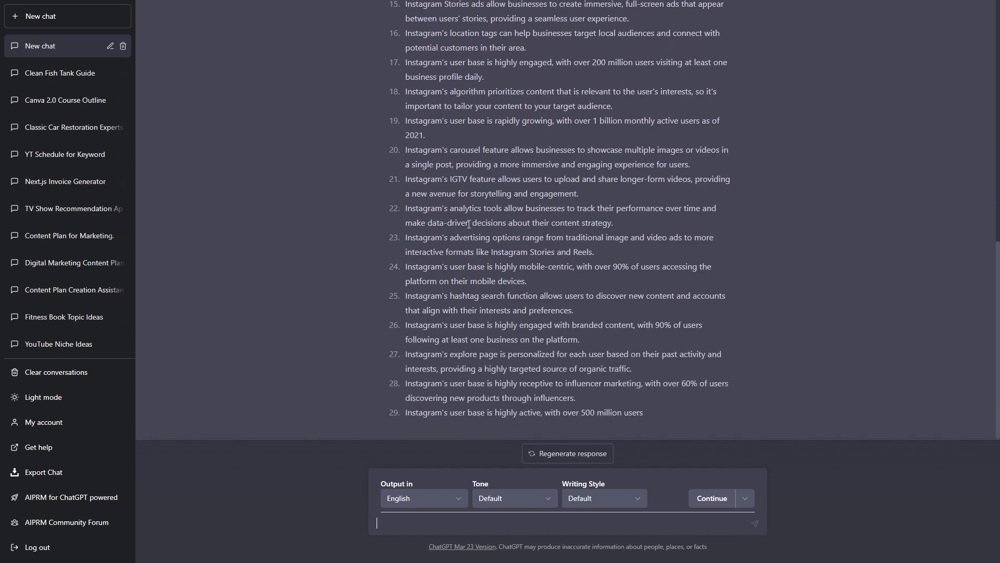
Have ChatGPT continue the cut-off Instagram marketing list and stop the generation after reviewing the points.
click(712, 498)
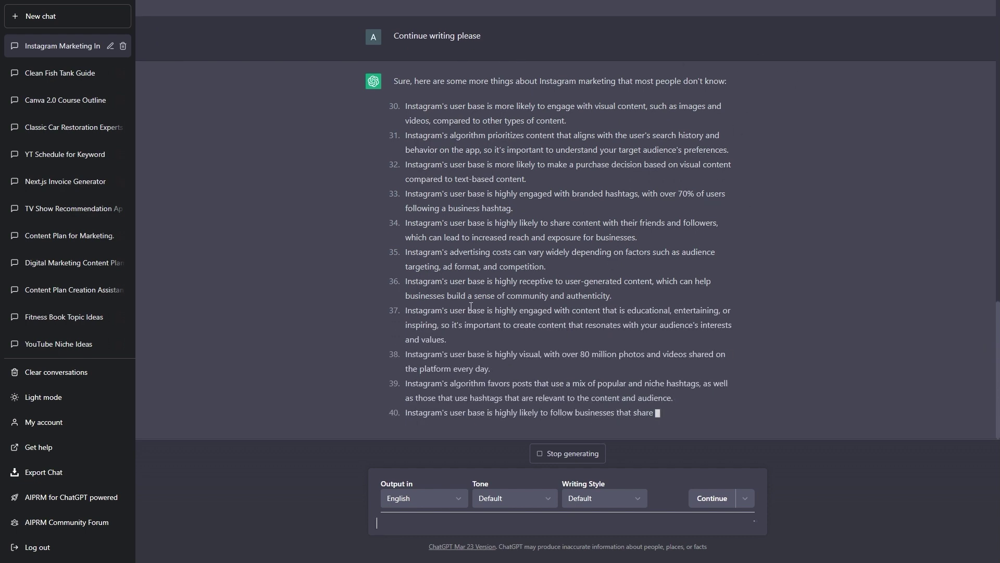
scroll(479, 302, up, 20)
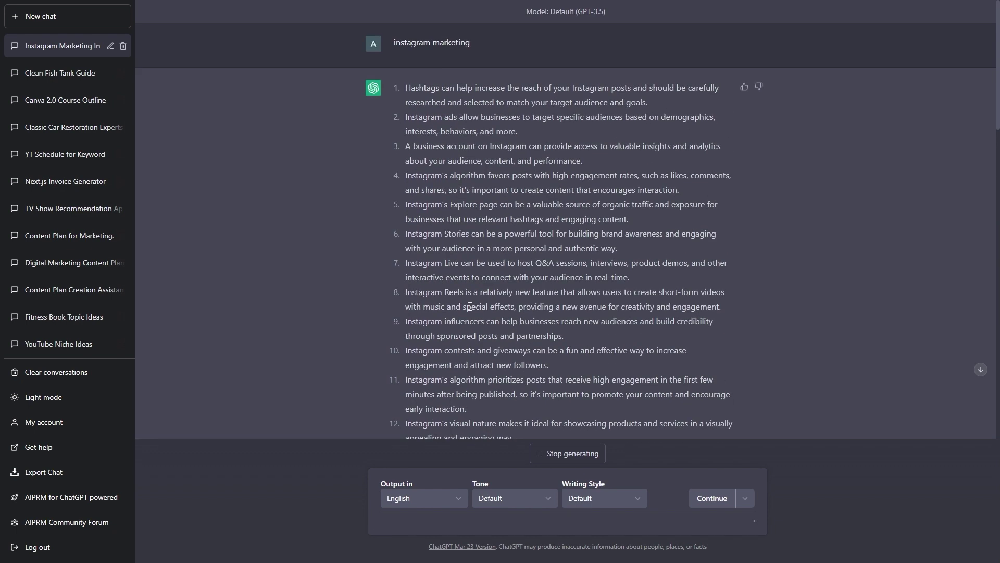
scroll(469, 307, down, 15)
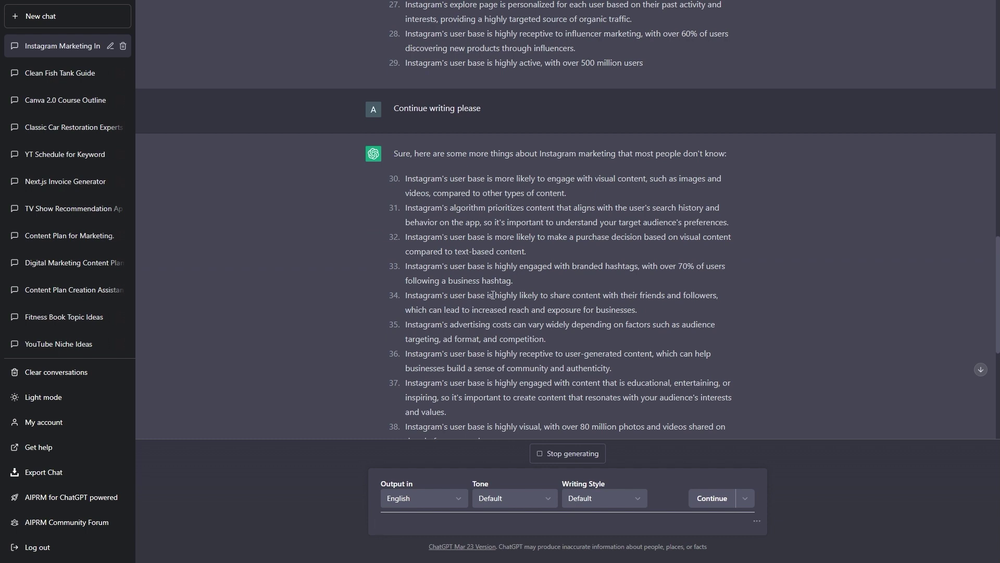
scroll(492, 297, down, 7)
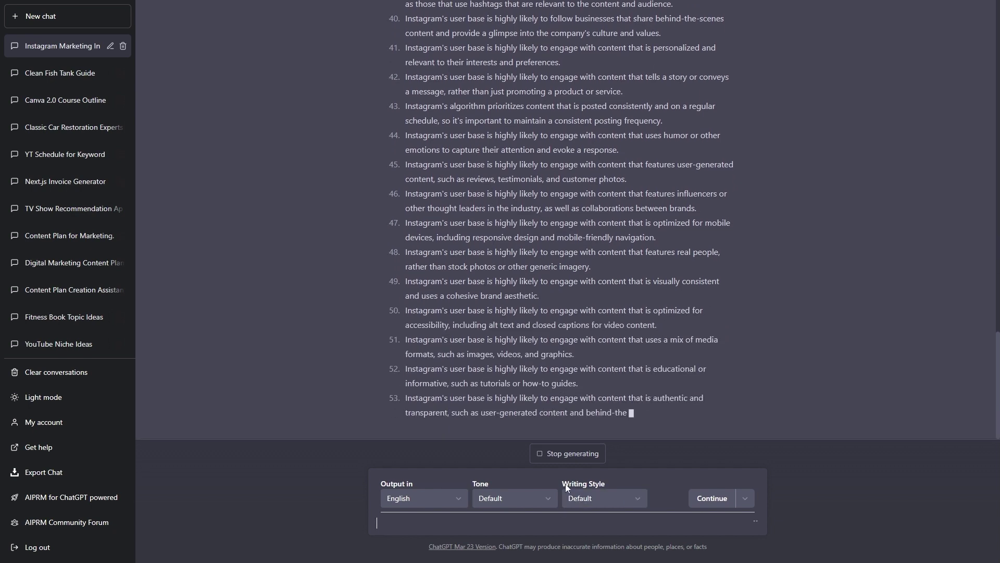
click(568, 456)
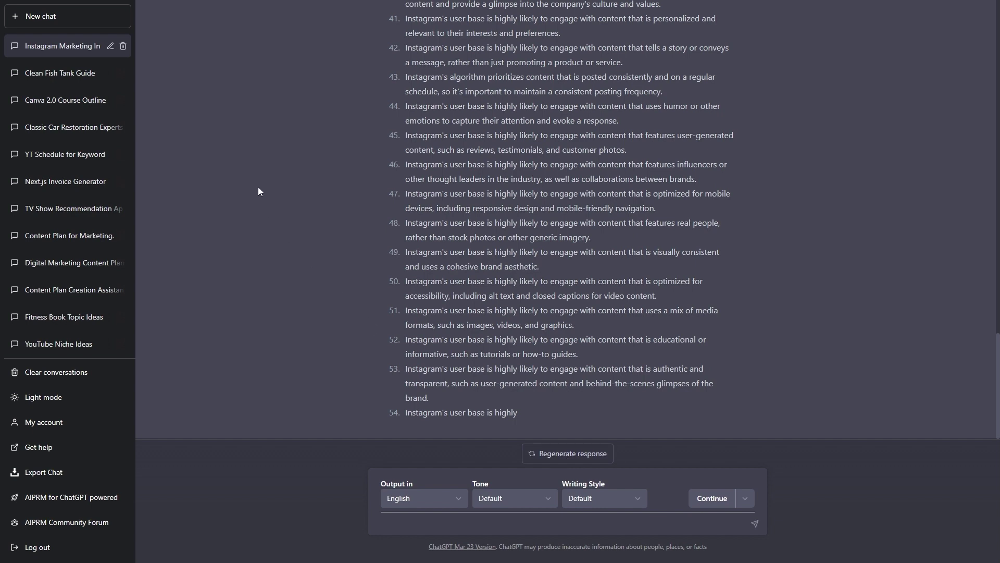
In a new chat, run the "Written SEO Article | 100% Human Content Score" prompt on "Ecommerce Tips And Tricks For Small Businesses".
click(71, 18)
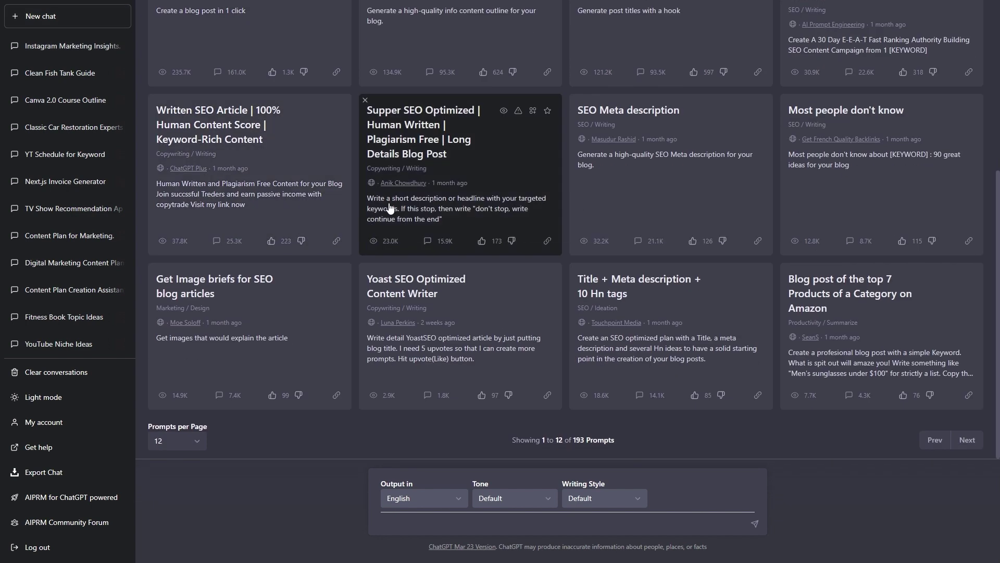
scroll(419, 202, up, 5)
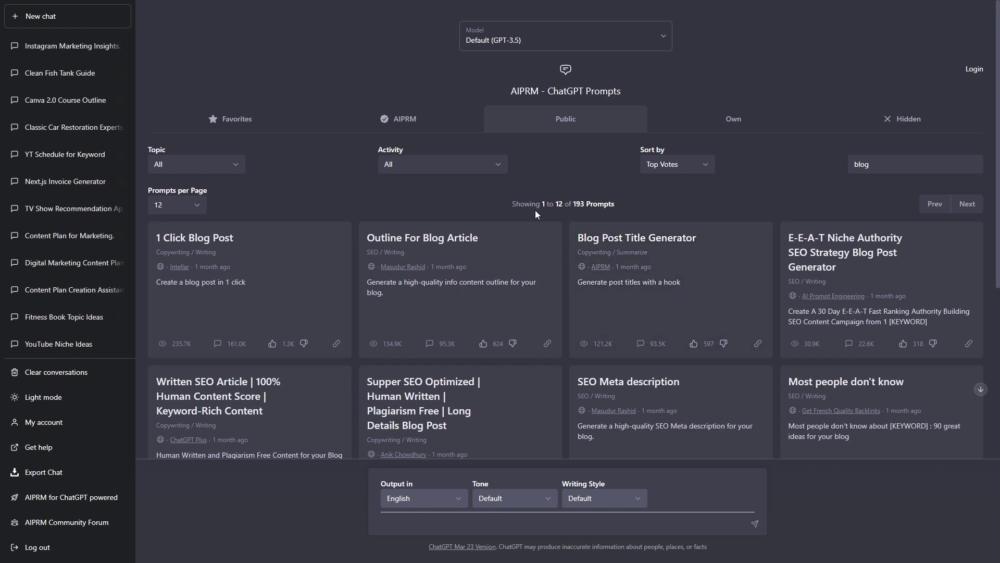
scroll(535, 212, down, 4)
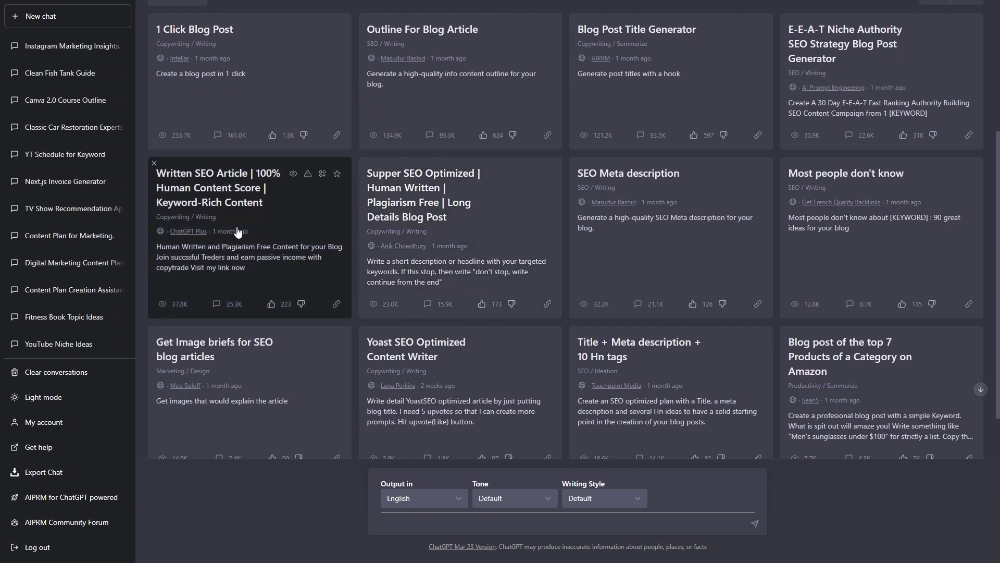
mouse_move(233, 234)
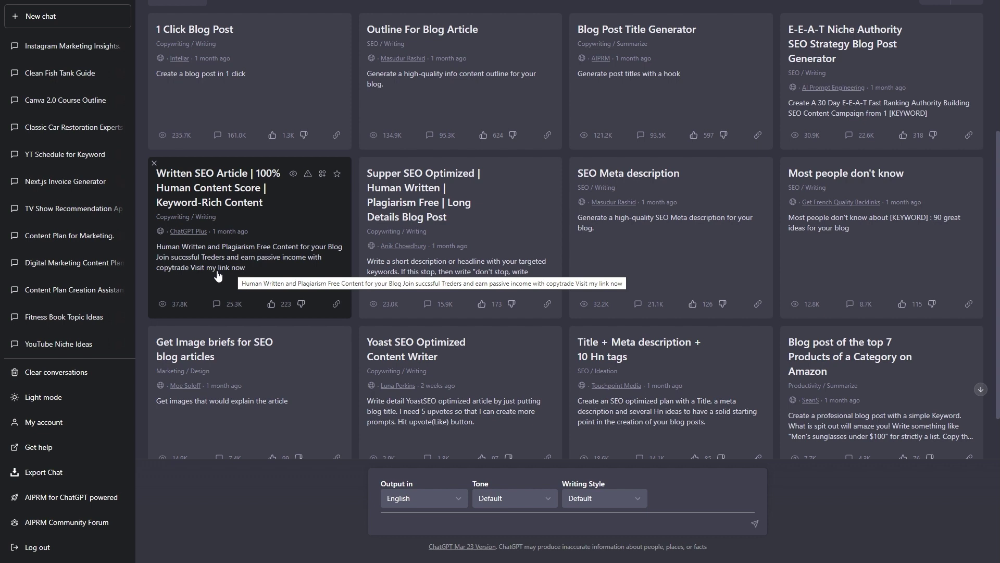
click(274, 234)
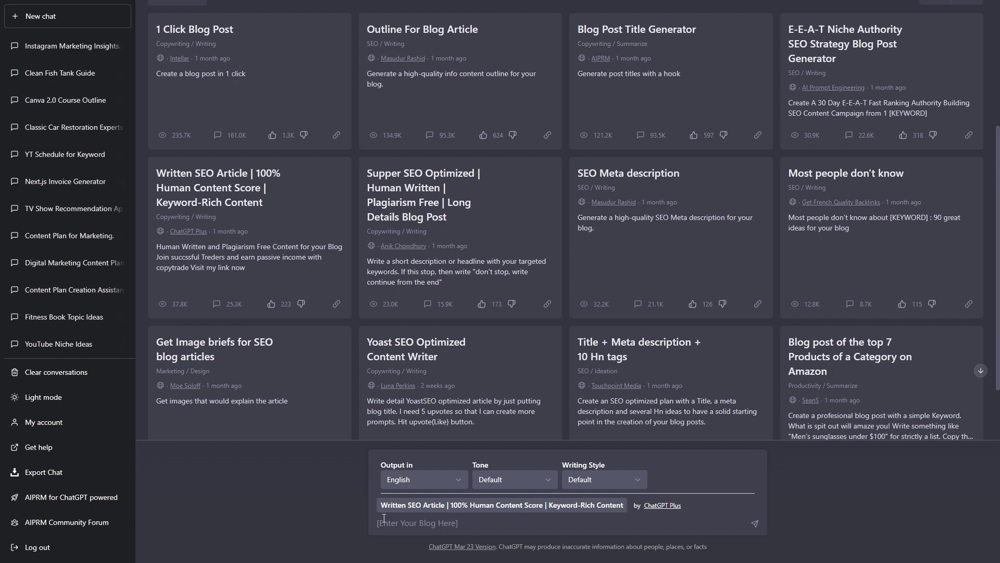
text(Ecommerce Tips And Tricks For Small Businesses)
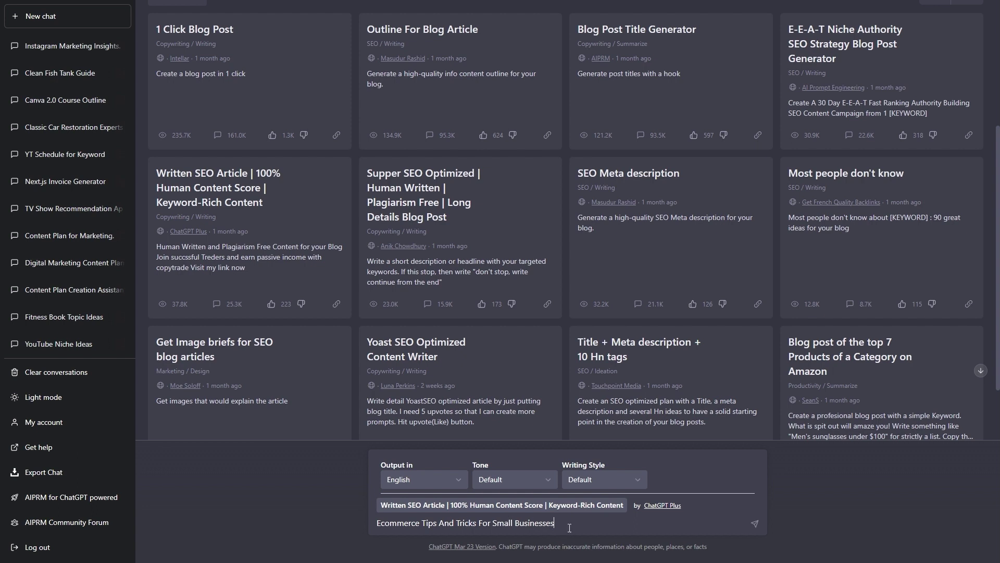
key(Return)
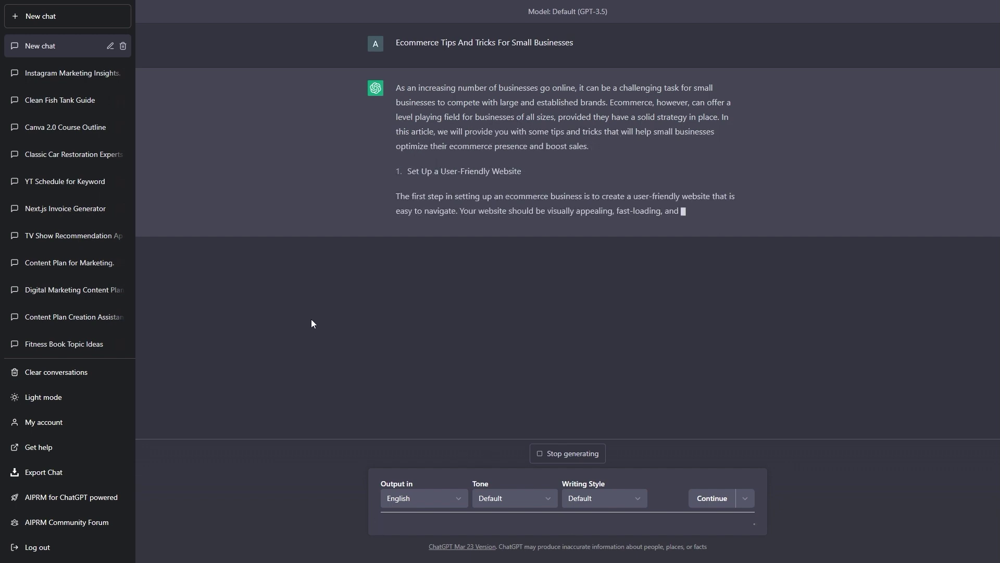
Read the generated ecommerce article from its introduction through the ten numbered tips.
drag(417, 88, 600, 141)
click(530, 218)
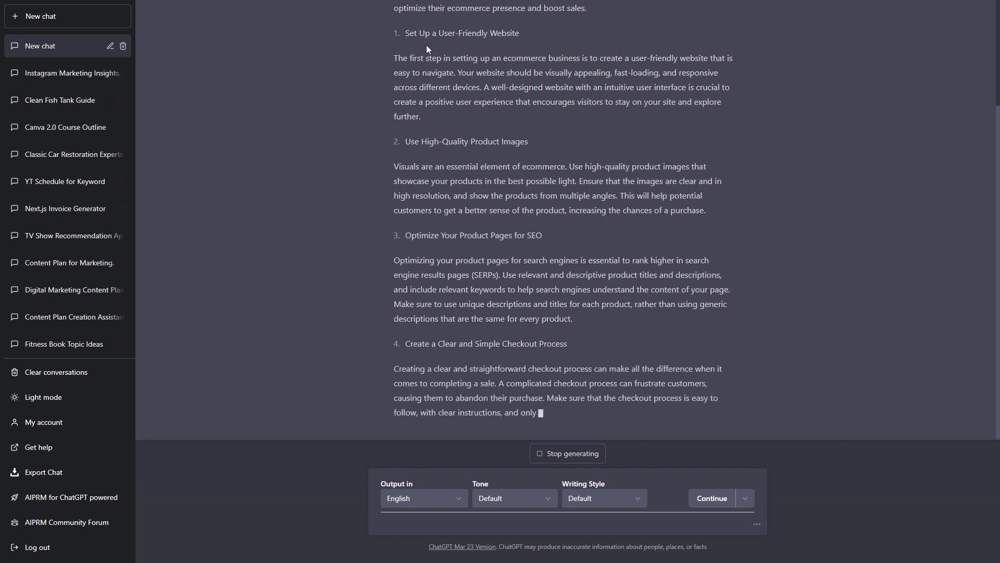
scroll(411, 141, up, 3)
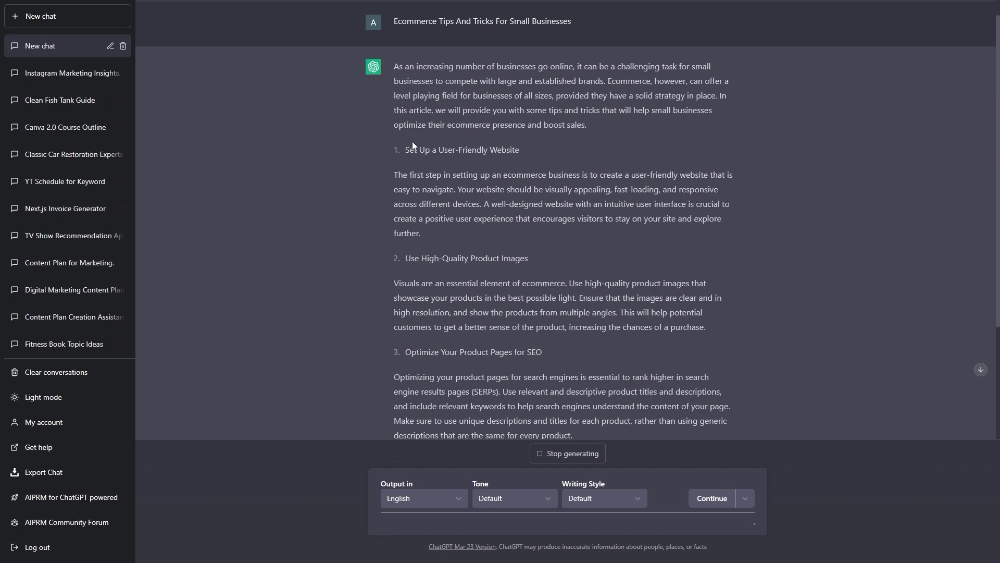
triple_click(451, 186)
click(456, 186)
scroll(447, 186, down, 5)
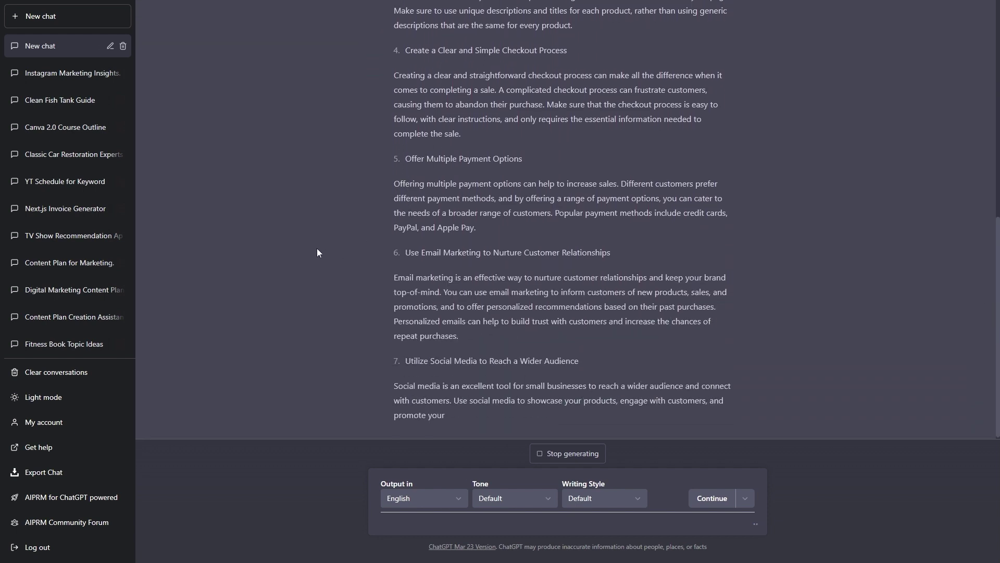
scroll(363, 276, up, 7)
scroll(363, 276, up, 1)
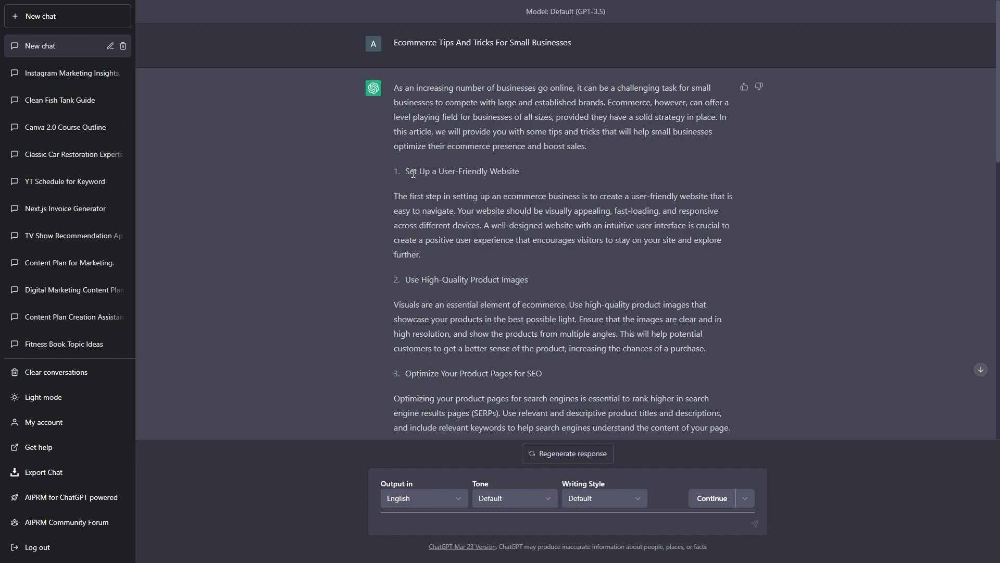
scroll(413, 176, down, 15)
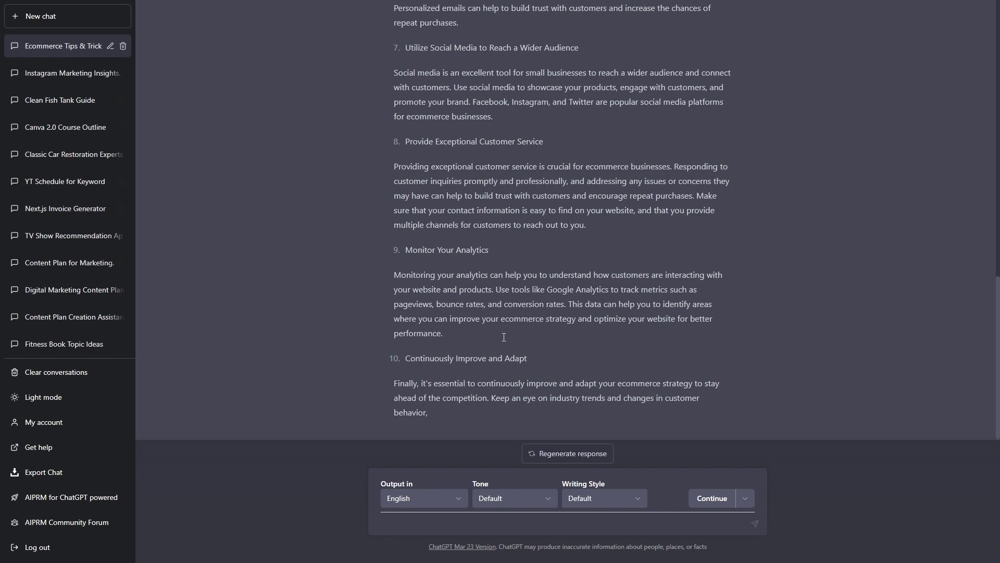
scroll(480, 263, up, 15)
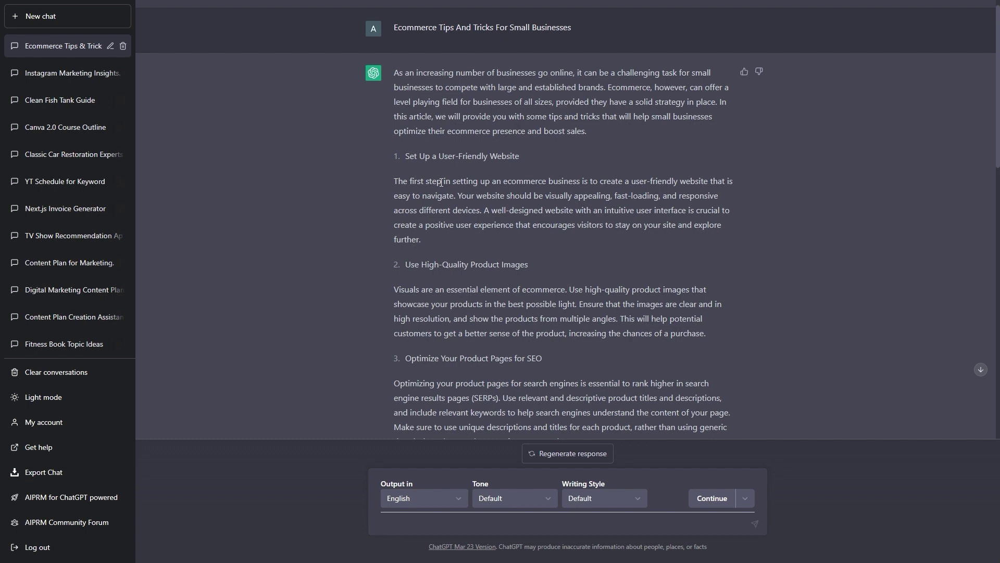
Start a new chat, search the public prompts for "article" and select the Outrank Article prompt.
click(78, 16)
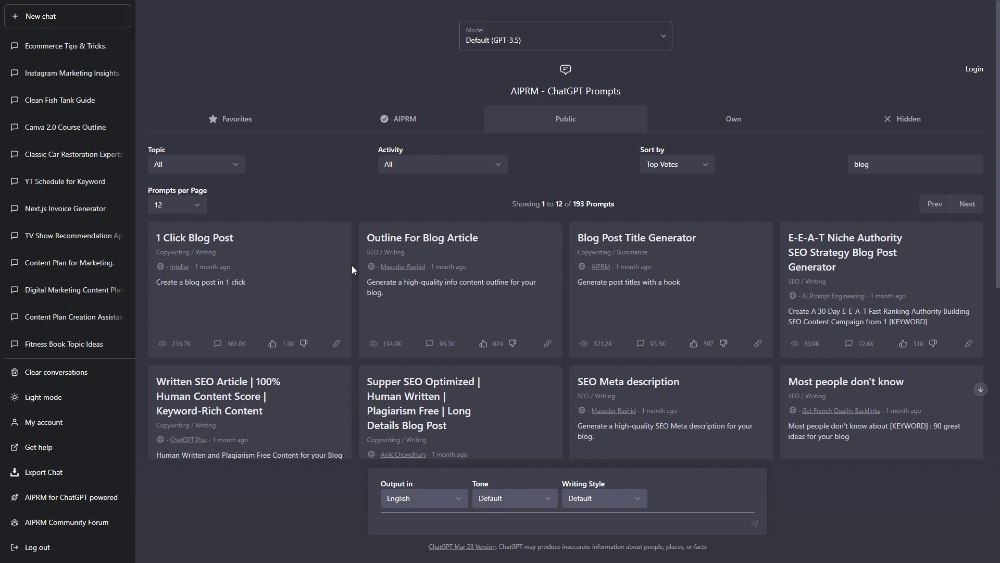
scroll(384, 312, down, 5)
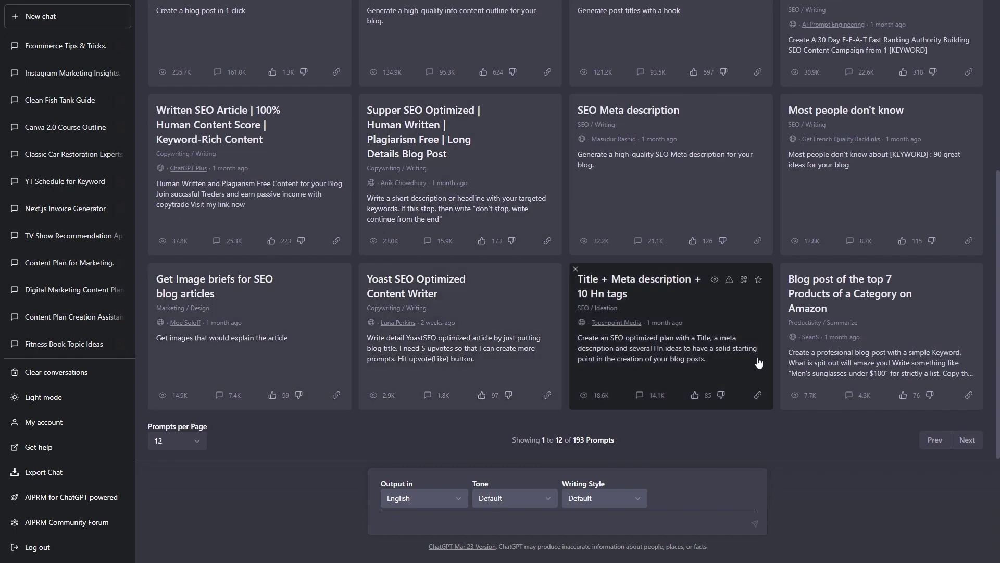
scroll(491, 256, up, 3)
scroll(491, 255, up, 3)
double_click(868, 166)
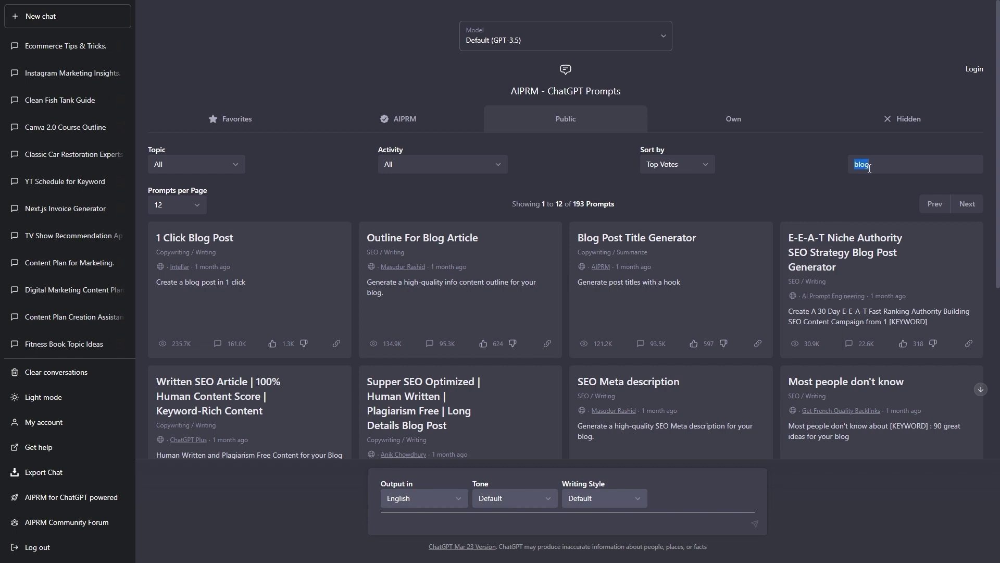
text(arti)
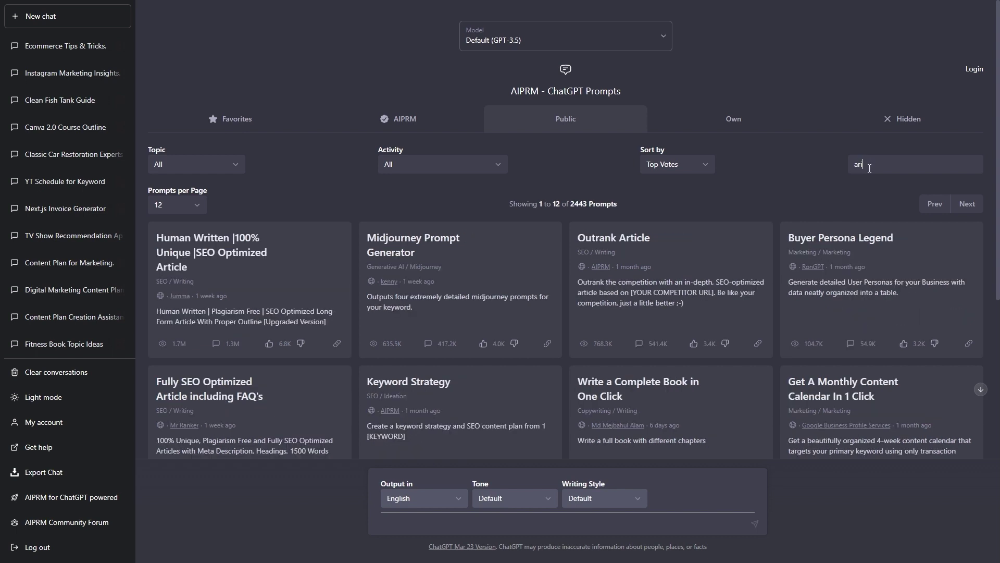
text(cle)
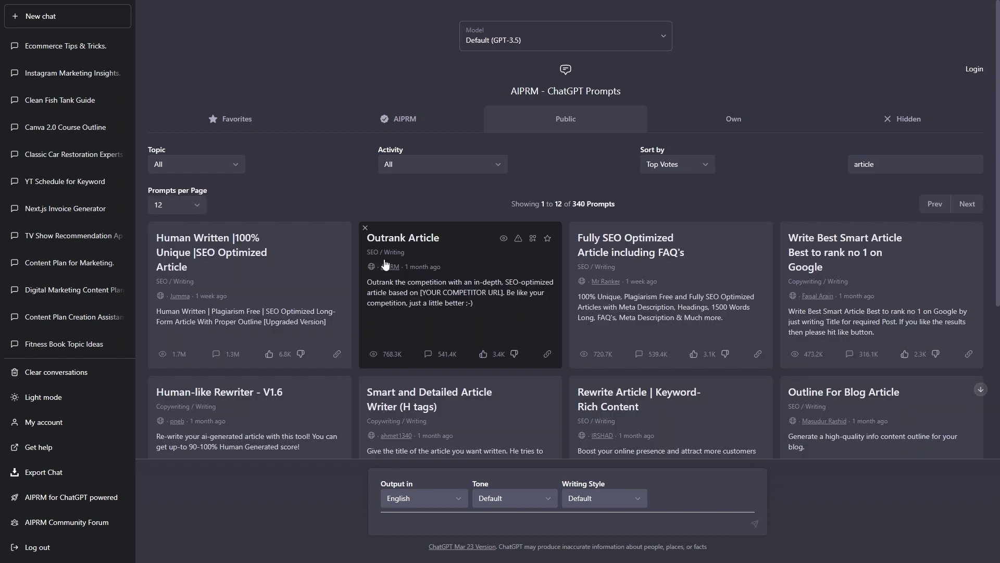
click(426, 289)
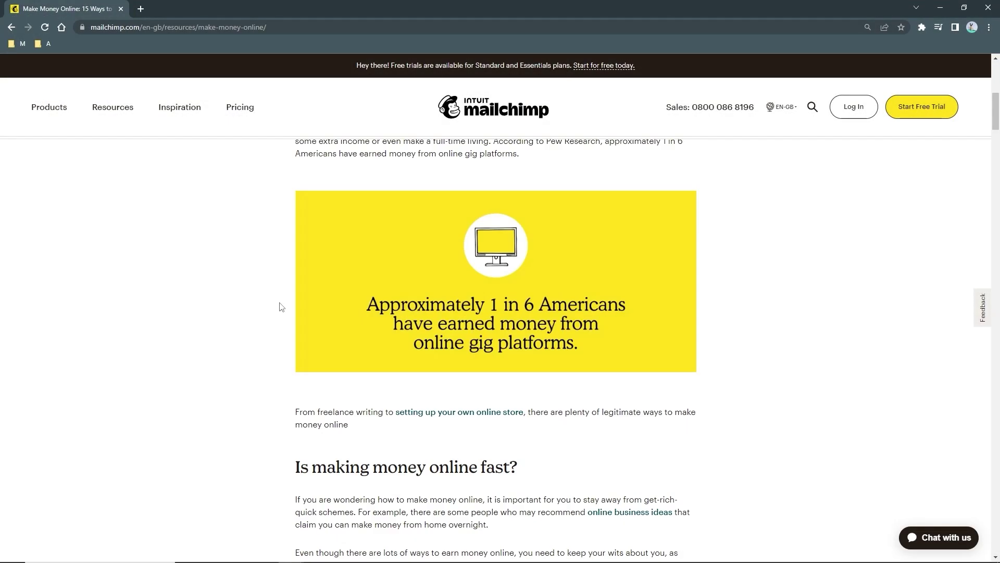
Copy the web address of Mailchimp's "Make Money Online" article and enter it as the competitor URL in the Outrank Article prompt.
scroll(280, 305, up, 8)
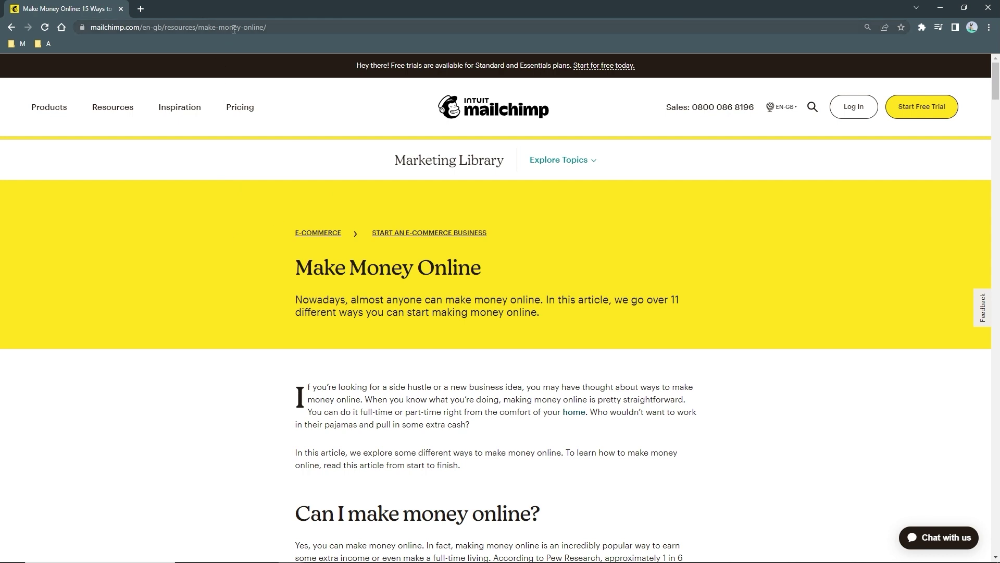
click(234, 29)
key(ctrl+c)
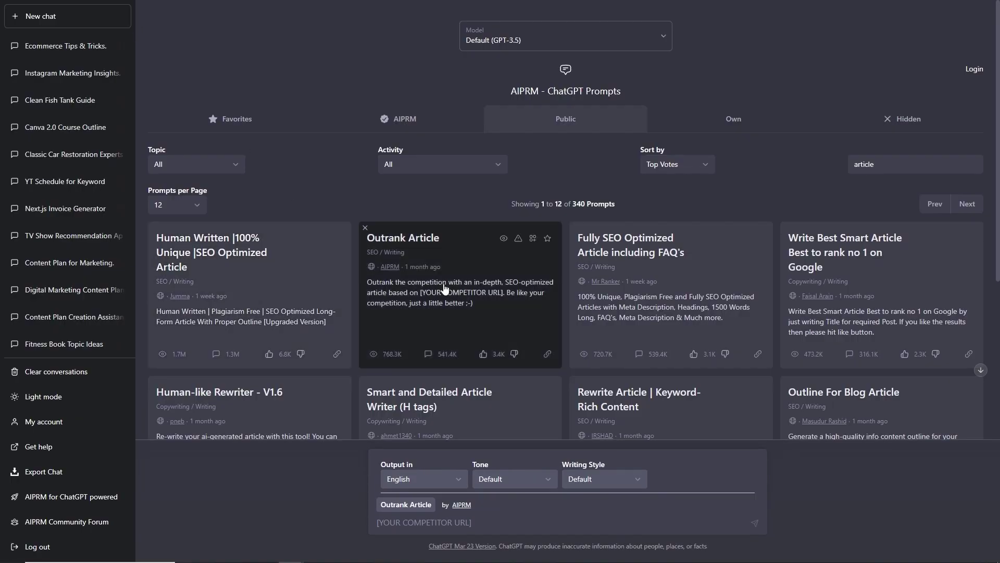
click(410, 521)
key(ctrl+v)
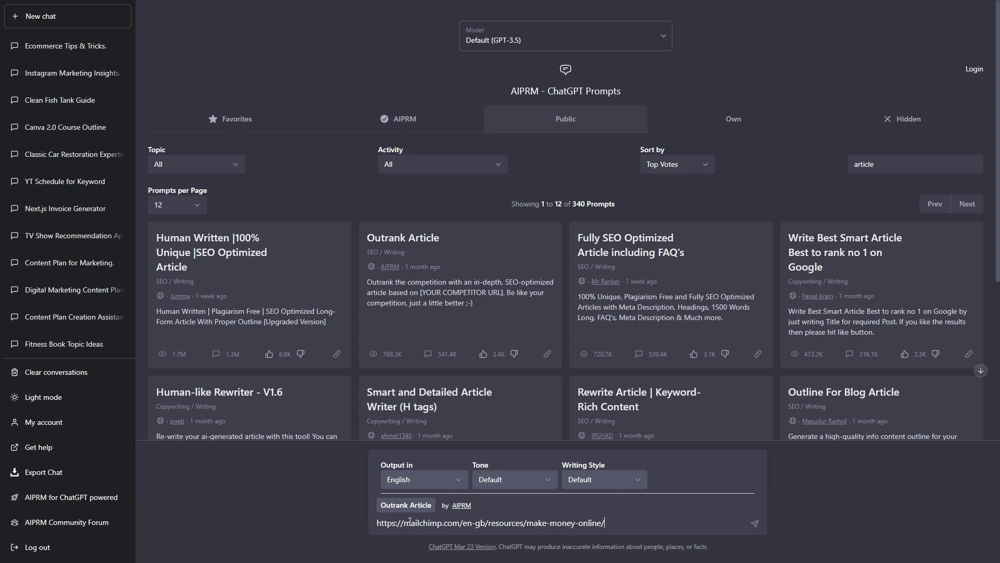
Run the Outrank Article prompt on the Mailchimp competitor URL and read the generated article from its introduction through Chapter 3.
key(Return)
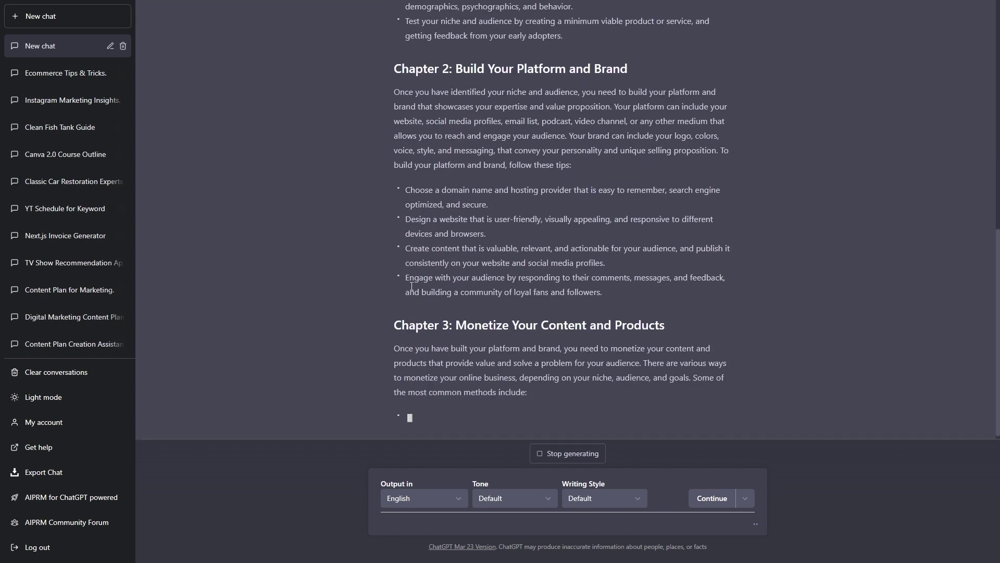
scroll(411, 286, up, 5)
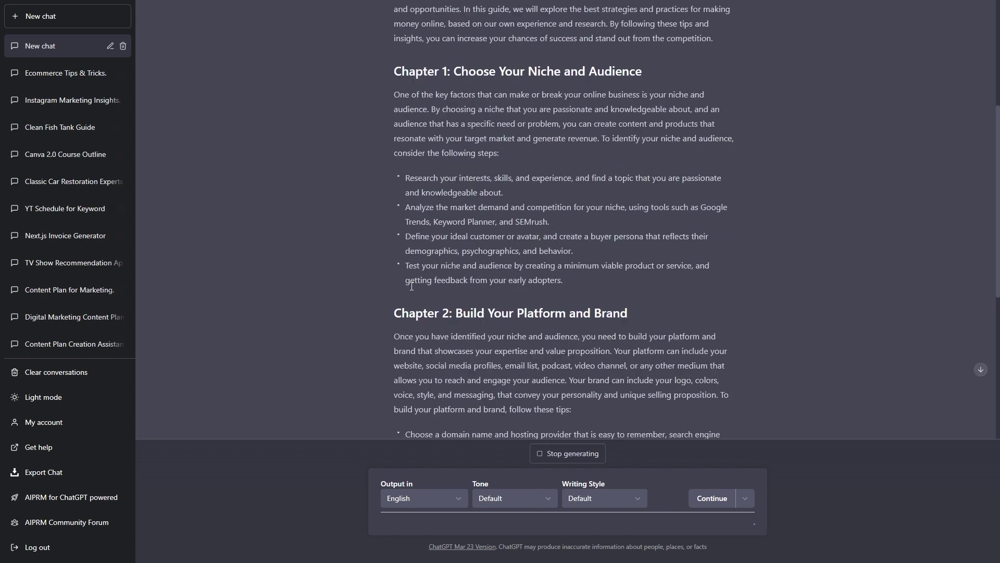
scroll(412, 286, up, 5)
triple_click(464, 210)
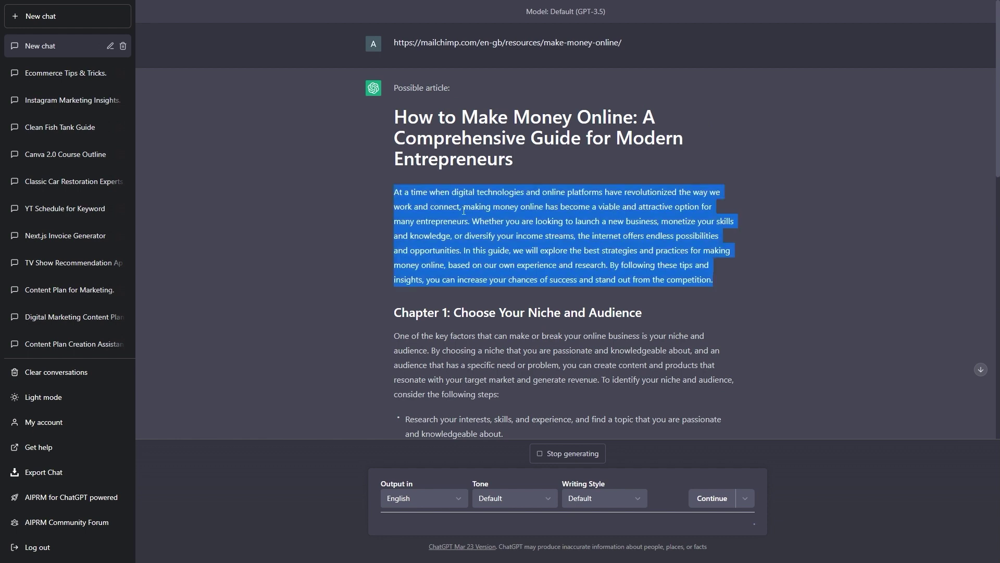
scroll(485, 239, down, 8)
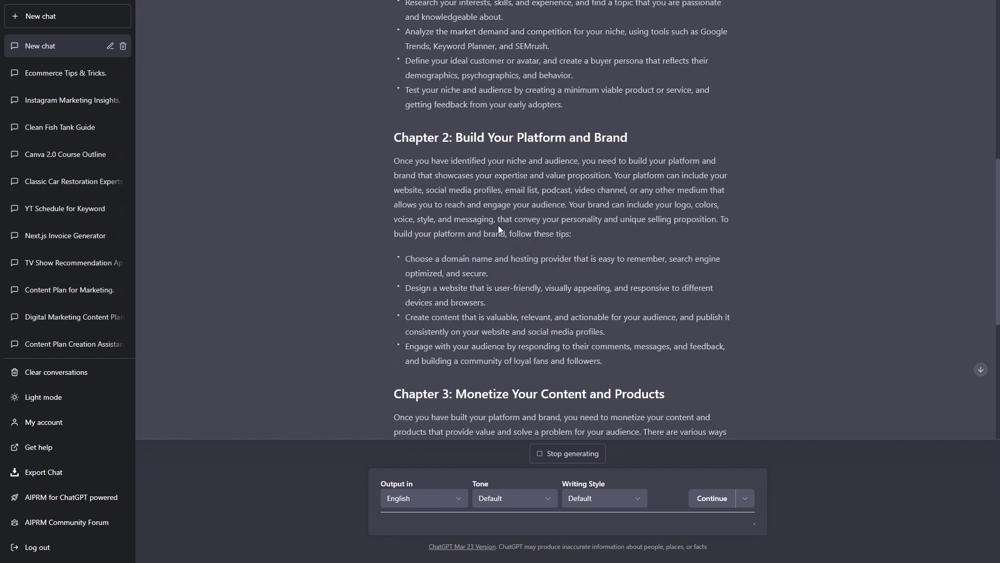
scroll(498, 230, down, 6)
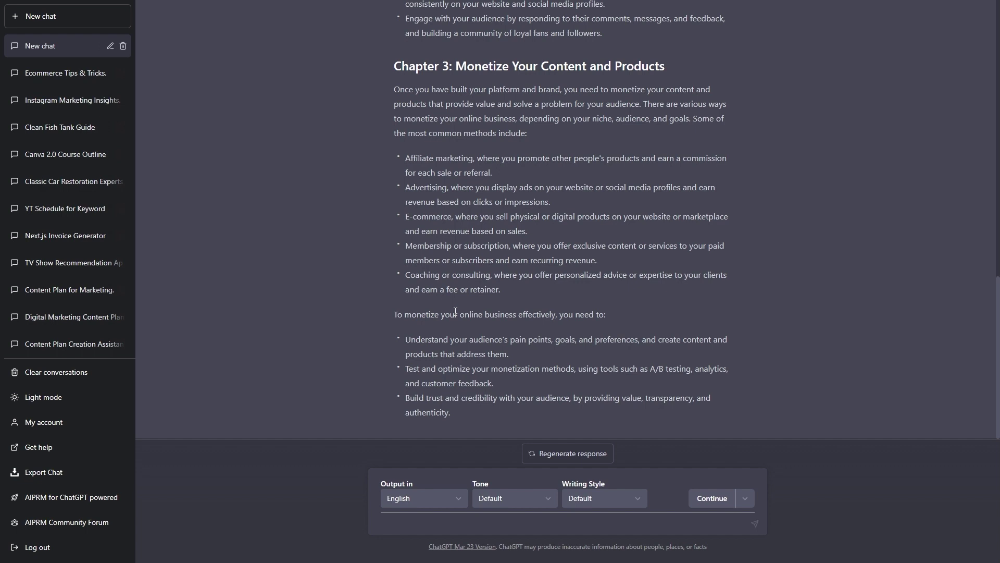
Have ChatGPT continue writing the money-making article and review it from its title through the added chapters.
click(713, 498)
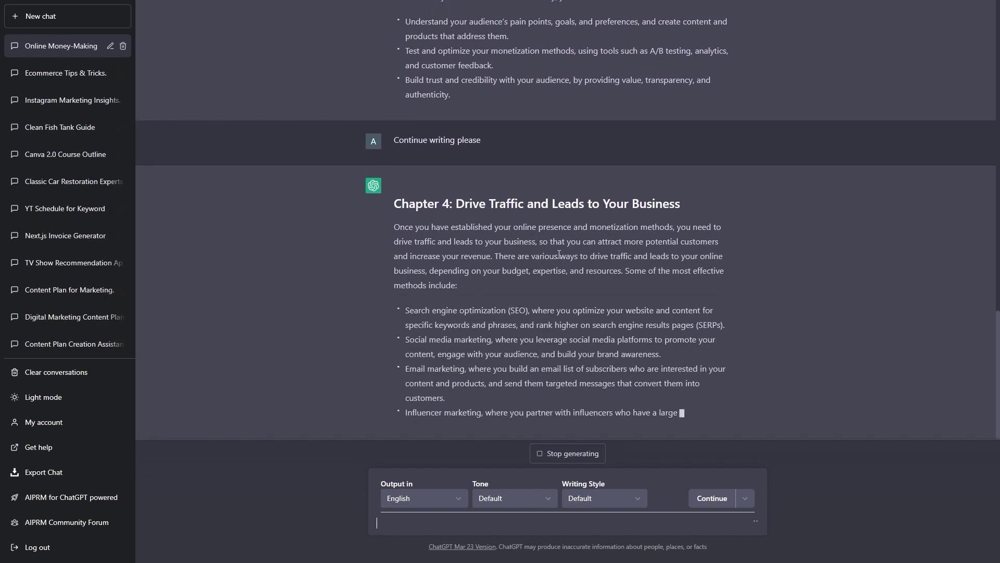
scroll(526, 299, up, 20)
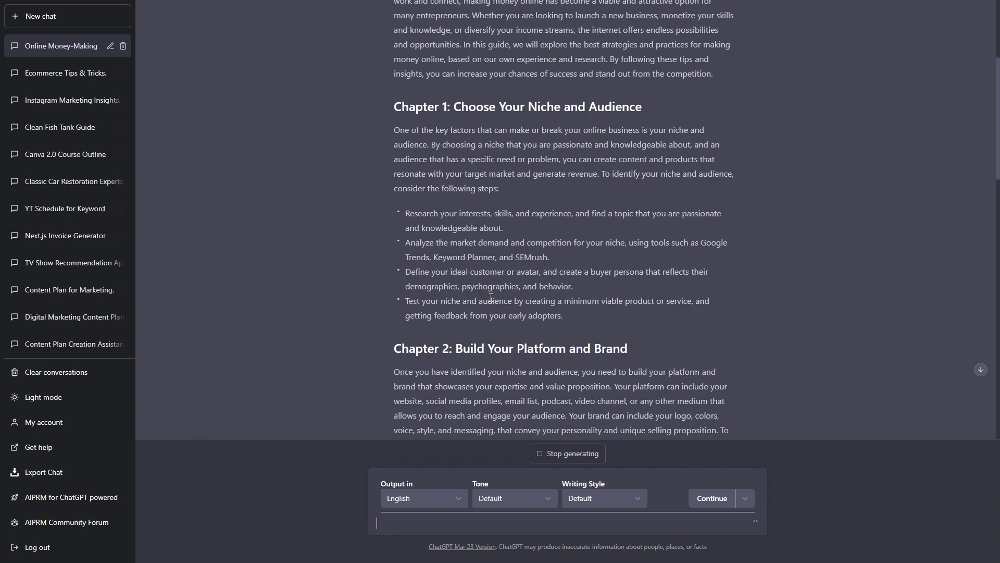
scroll(491, 297, up, 4)
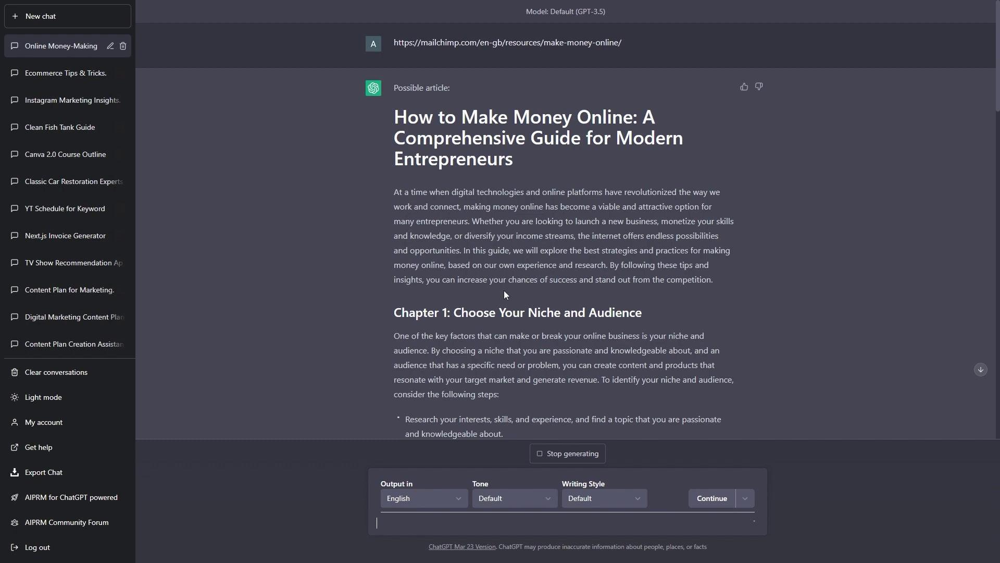
scroll(477, 274, down, 20)
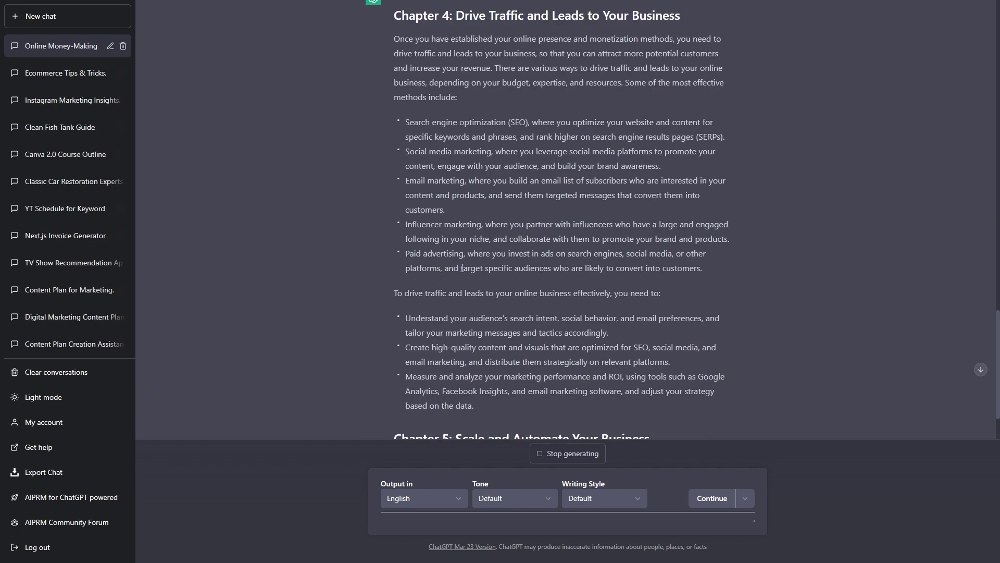
scroll(467, 234, down, 3)
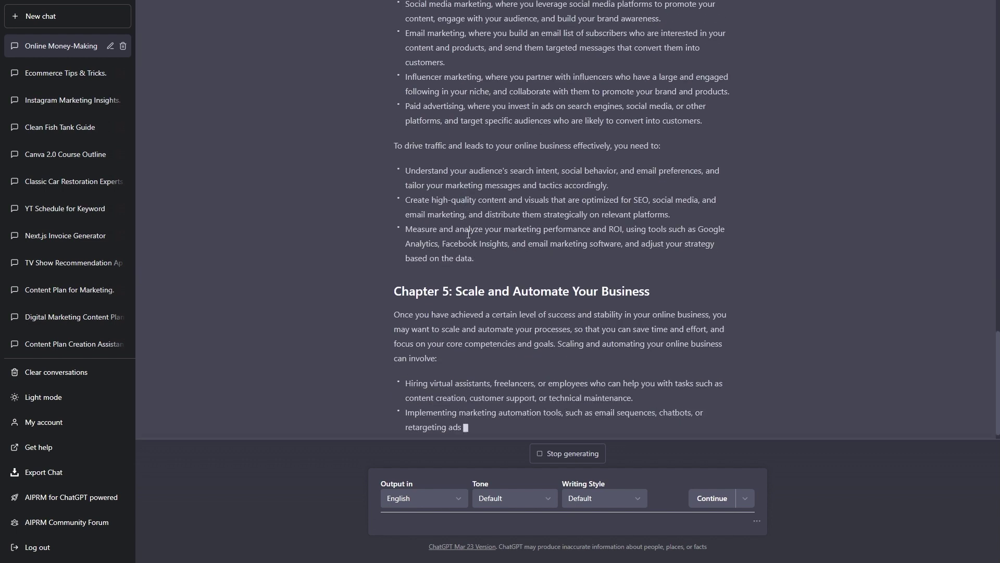